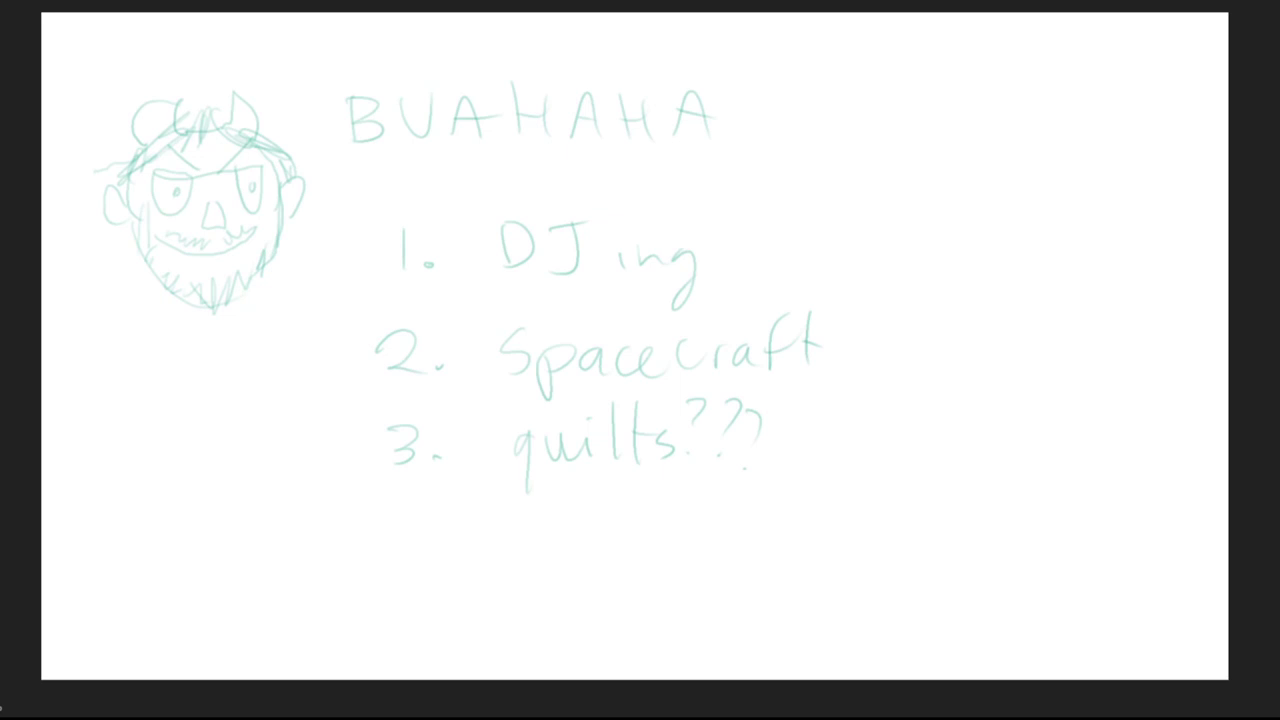
# Step: Handwrite "EVIL" and the person's first name beneath the horned face, and add "BOO" lettering above it
pyautogui.moveTo(142, 350)
pyautogui.mouseDown()
pyautogui.moveTo(146, 387)
pyautogui.moveTo(146, 372)
pyautogui.mouseUp()
pyautogui.moveTo(156, 354)
pyautogui.mouseDown()
pyautogui.moveTo(182, 354)
pyautogui.moveTo(198, 382)
pyautogui.mouseUp()
pyautogui.moveTo(216, 350); pyautogui.dragTo(244, 384)
pyautogui.moveTo(146, 418)
pyautogui.mouseDown()
pyautogui.moveTo(150, 456)
pyautogui.moveTo(148, 438)
pyautogui.mouseUp()
pyautogui.moveTo(166, 464)
pyautogui.mouseDown()
pyautogui.moveTo(194, 464)
pyautogui.moveTo(196, 448)
pyautogui.mouseUp()
pyautogui.moveTo(208, 426)
pyautogui.mouseDown()
pyautogui.moveTo(241, 451)
pyautogui.moveTo(272, 436)
pyautogui.mouseUp()
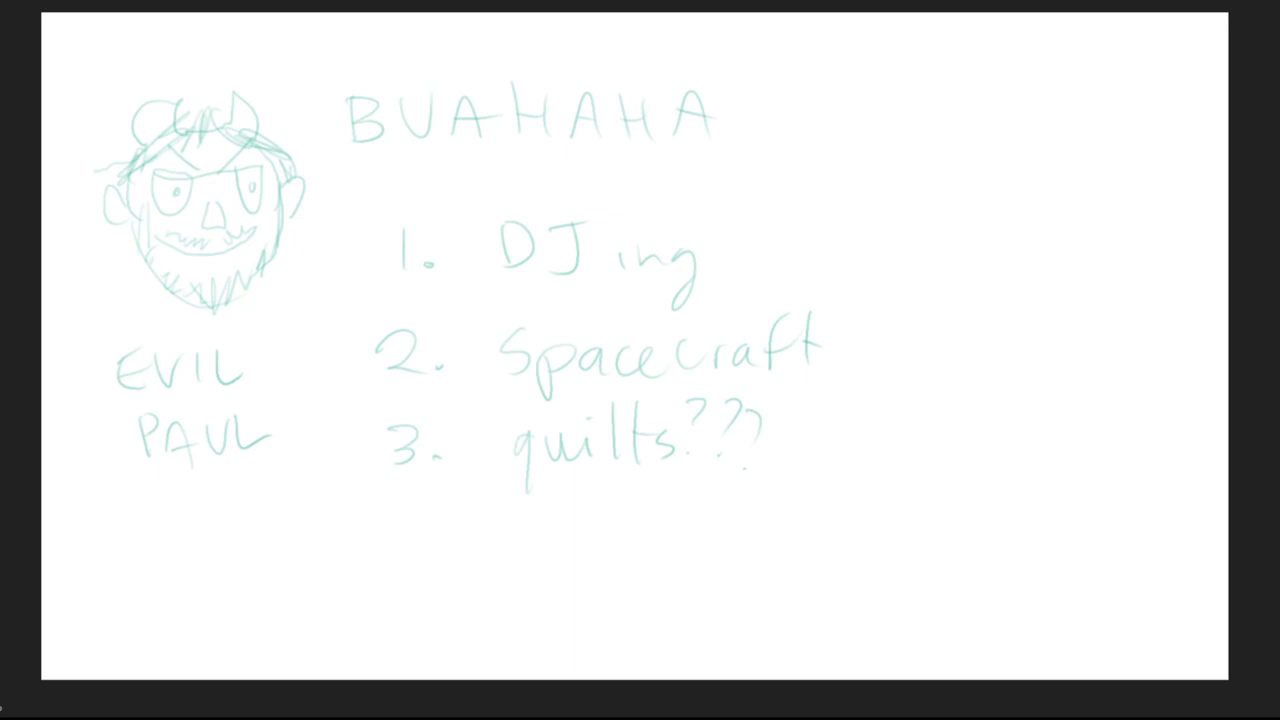
pyautogui.moveTo(84, 52)
pyautogui.mouseDown()
pyautogui.moveTo(92, 88)
pyautogui.moveTo(180, 58)
pyautogui.mouseUp()
pyautogui.moveTo(232, 58)
pyautogui.mouseDown()
pyautogui.moveTo(230, 82)
pyautogui.moveTo(268, 80)
pyautogui.mouseUp()
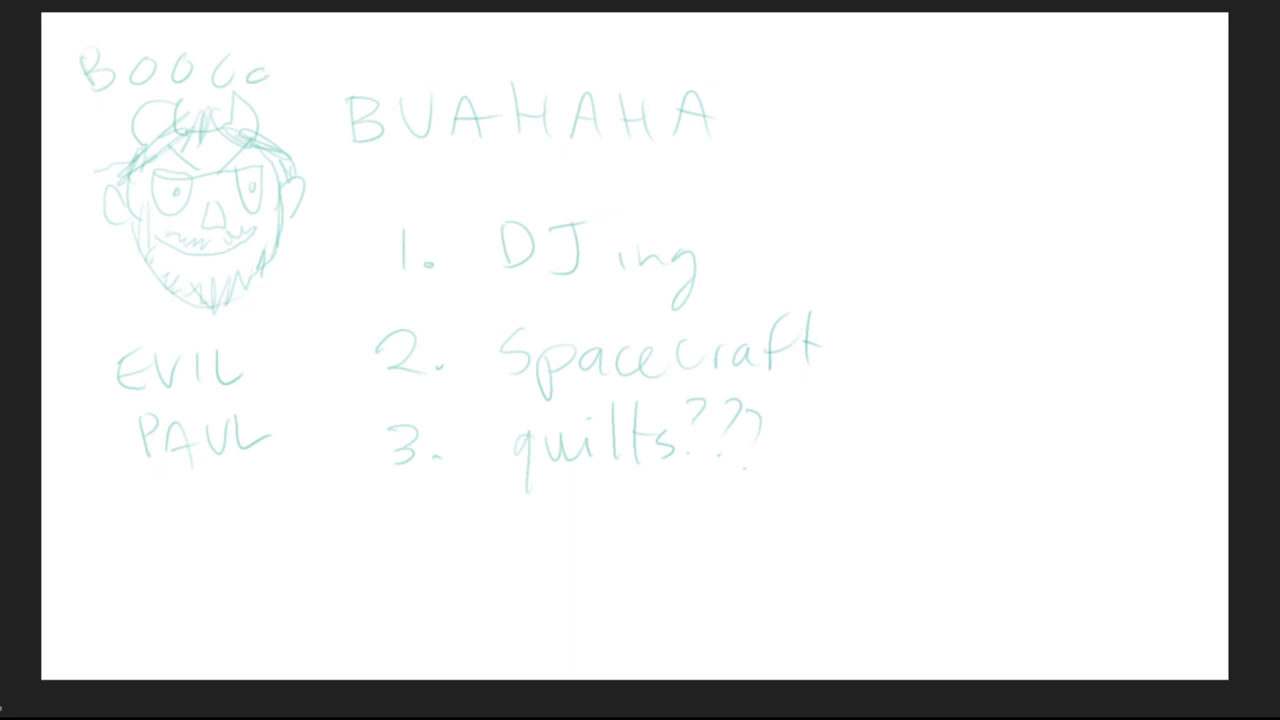
# Step: Clear the canvas, then sketch two rounded humps joined by a low dip, with a curved left flank below
pyautogui.press('Delete')
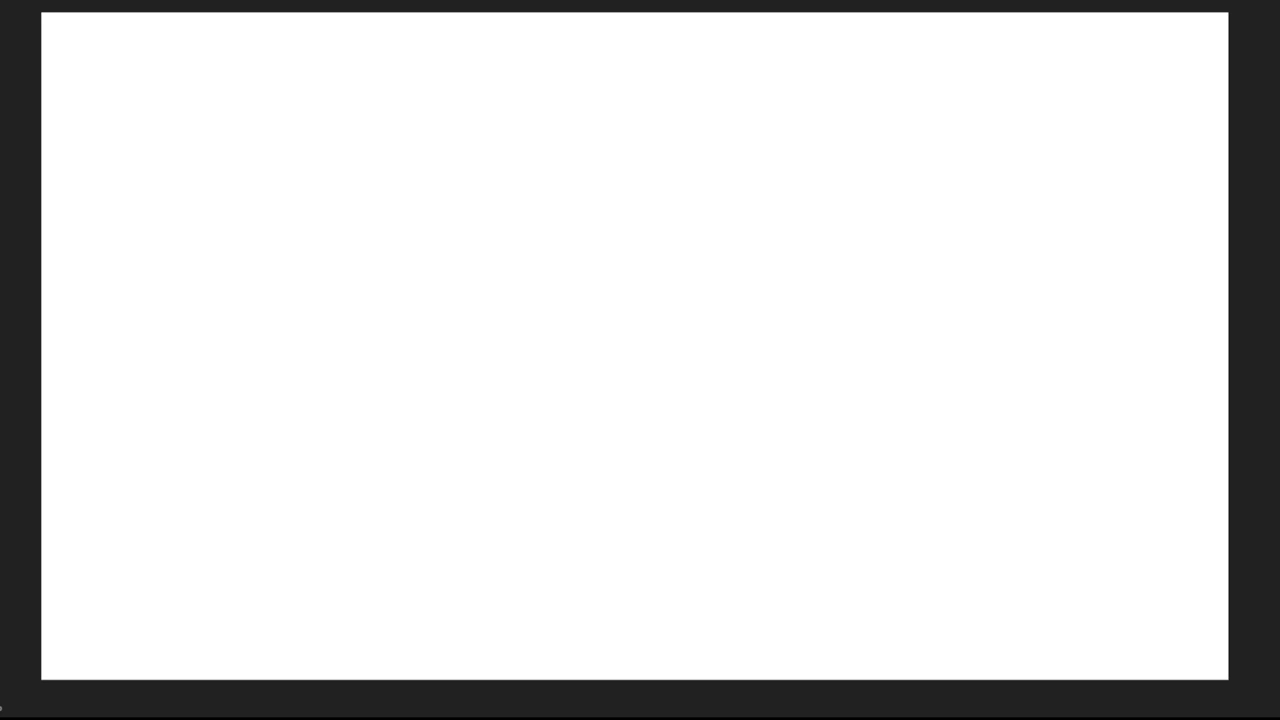
pyautogui.moveTo(188, 228); pyautogui.dragTo(260, 112)
pyautogui.moveTo(197, 167)
pyautogui.mouseDown()
pyautogui.moveTo(298, 114)
pyautogui.moveTo(368, 228)
pyautogui.moveTo(480, 196)
pyautogui.moveTo(502, 216)
pyautogui.moveTo(566, 158)
pyautogui.mouseUp()
pyautogui.moveTo(512, 202)
pyautogui.mouseDown()
pyautogui.moveTo(592, 96)
pyautogui.moveTo(690, 162)
pyautogui.mouseUp()
pyautogui.moveTo(630, 120); pyautogui.dragTo(640, 208)
pyautogui.moveTo(540, 122)
pyautogui.mouseDown()
pyautogui.moveTo(700, 198)
pyautogui.moveTo(710, 228)
pyautogui.mouseUp()
pyautogui.moveTo(196, 210)
pyautogui.mouseDown()
pyautogui.moveTo(148, 290)
pyautogui.moveTo(252, 563)
pyautogui.mouseUp()
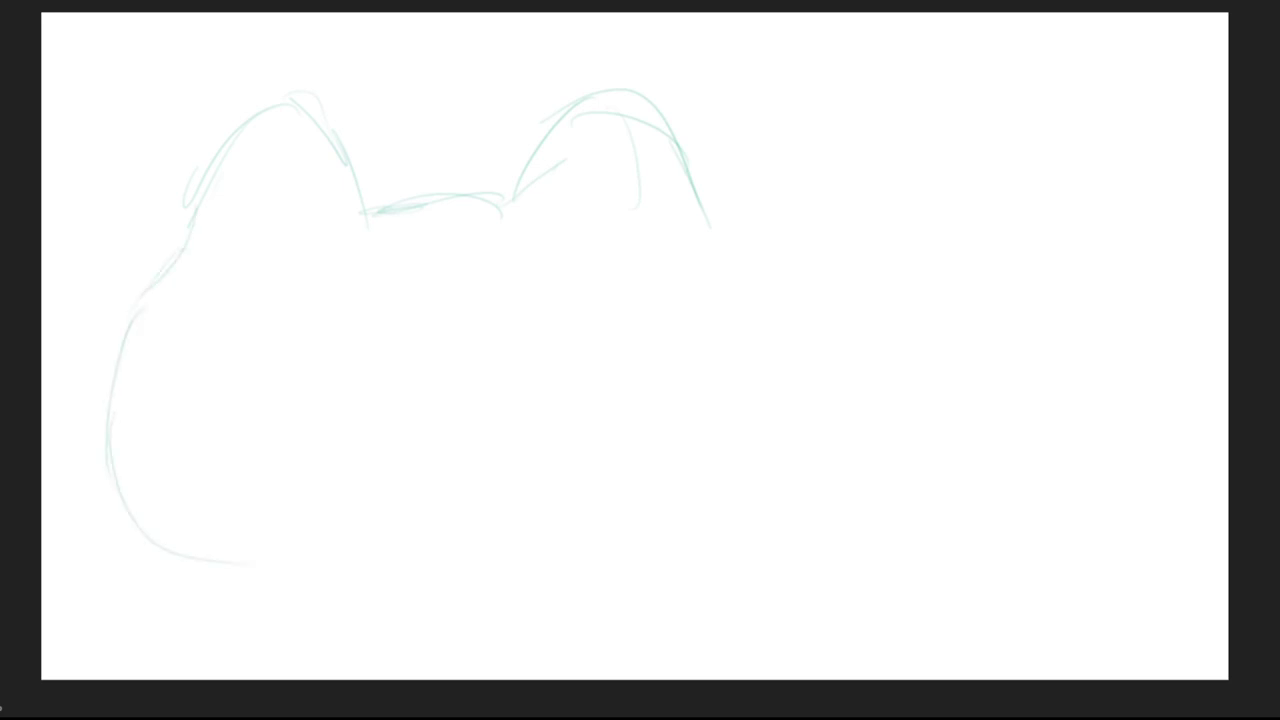
# Step: Close the rounded body outline by sketching its right flank and a wide, shallow underside
pyautogui.moveTo(727, 244); pyautogui.dragTo(790, 336)
pyautogui.moveTo(766, 280); pyautogui.dragTo(814, 392)
pyautogui.moveTo(322, 559); pyautogui.dragTo(470, 557)
pyautogui.moveTo(325, 567)
pyautogui.mouseDown()
pyautogui.moveTo(450, 561)
pyautogui.moveTo(741, 499)
pyautogui.mouseUp()
pyautogui.moveTo(817, 424)
pyautogui.mouseDown()
pyautogui.moveTo(566, 555)
pyautogui.moveTo(478, 572)
pyautogui.mouseUp()
pyautogui.moveTo(800, 370); pyautogui.dragTo(796, 428)
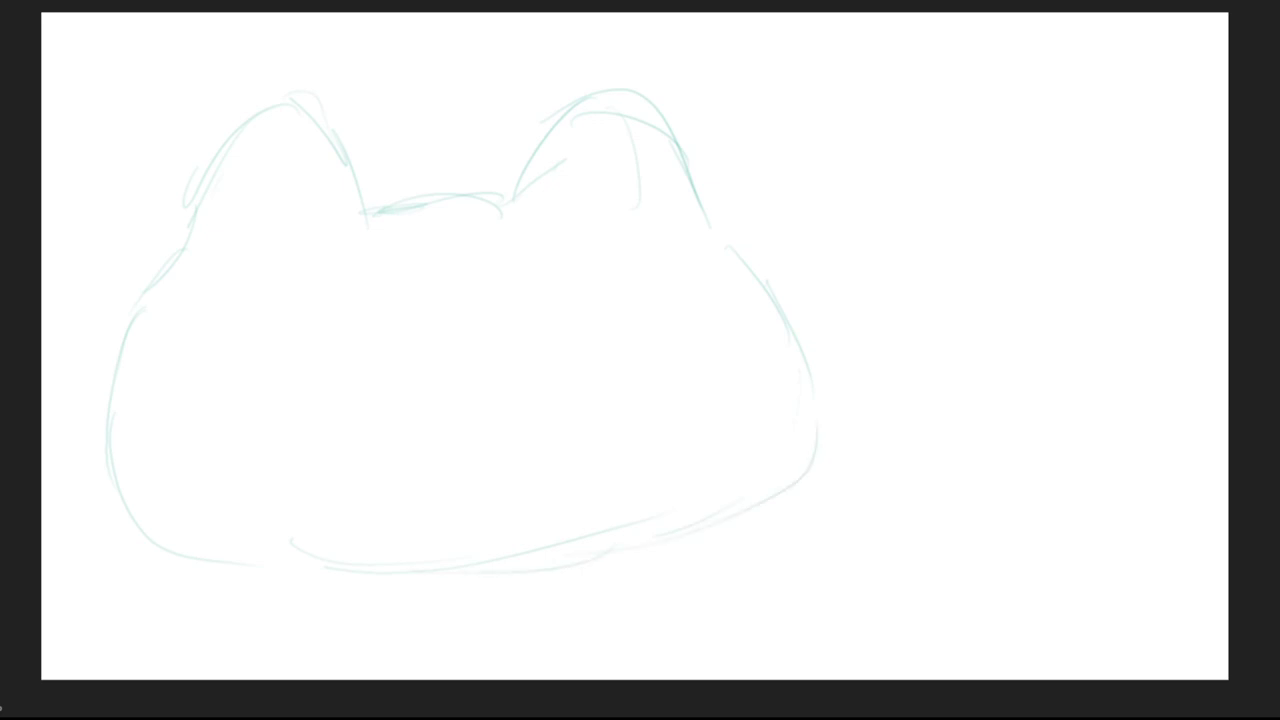
# Step: Rough in a long tapering hull running from inside the body to a blunt nose at the right
pyautogui.moveTo(336, 340)
pyautogui.mouseDown()
pyautogui.moveTo(400, 486)
pyautogui.moveTo(972, 342)
pyautogui.moveTo(994, 446)
pyautogui.mouseUp()
pyautogui.moveTo(1000, 380)
pyautogui.mouseDown()
pyautogui.moveTo(988, 445)
pyautogui.moveTo(766, 510)
pyautogui.mouseUp()
pyautogui.moveTo(968, 452); pyautogui.dragTo(708, 520)
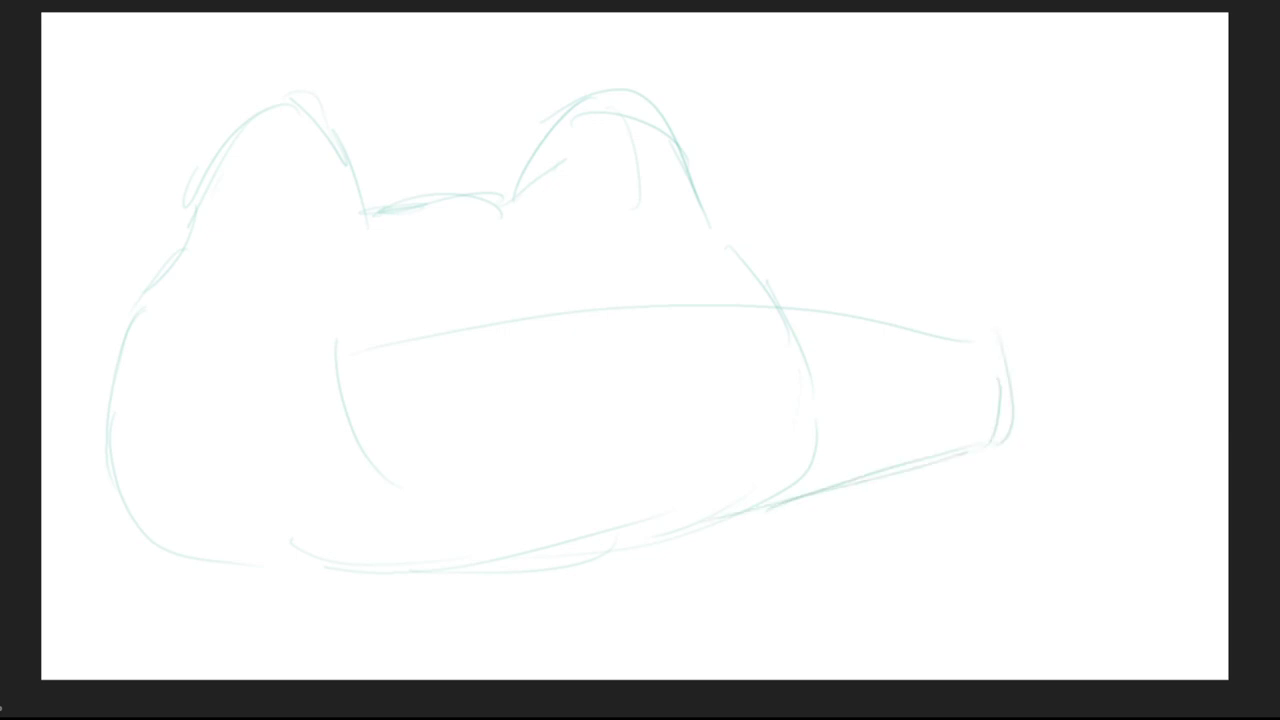
pyautogui.moveTo(1006, 308); pyautogui.dragTo(784, 318)
pyautogui.moveTo(926, 318); pyautogui.dragTo(966, 488)
pyautogui.moveTo(1002, 444); pyautogui.dragTo(672, 542)
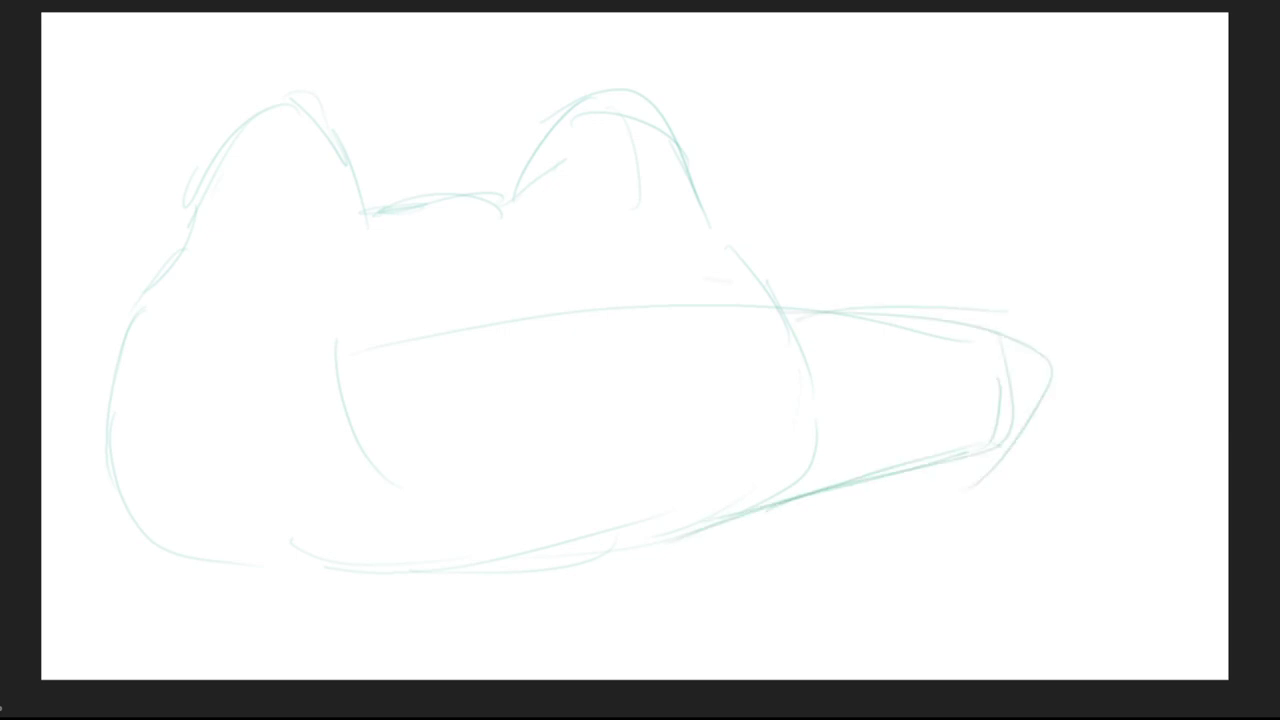
# Step: Build up the hull's upper edge, rounded nose and sloping underside with repeated contour strokes
pyautogui.moveTo(705, 280); pyautogui.dragTo(1055, 340)
pyautogui.moveTo(745, 305)
pyautogui.mouseDown()
pyautogui.moveTo(1050, 338)
pyautogui.moveTo(962, 486)
pyautogui.mouseUp()
pyautogui.moveTo(1005, 446); pyautogui.dragTo(684, 544)
pyautogui.moveTo(910, 482); pyautogui.dragTo(746, 520)
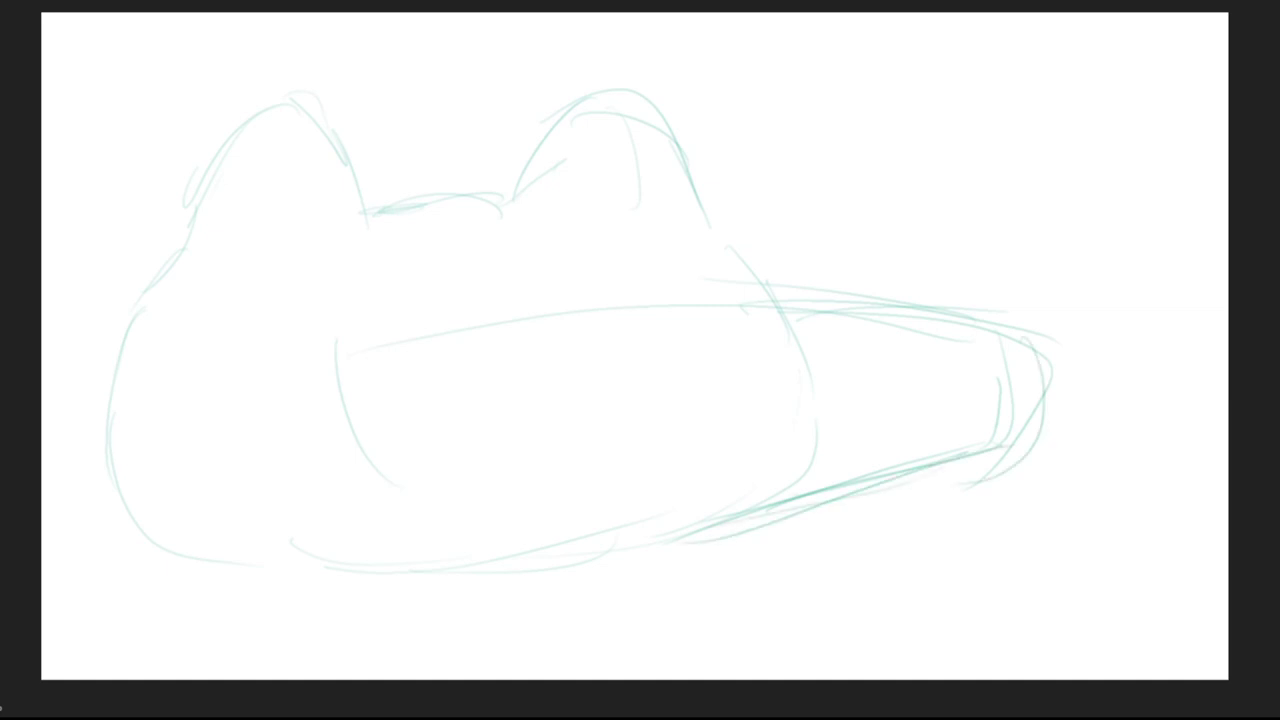
pyautogui.moveTo(848, 286)
pyautogui.mouseDown()
pyautogui.moveTo(896, 289)
pyautogui.moveTo(1040, 430)
pyautogui.moveTo(724, 552)
pyautogui.mouseUp()
pyautogui.moveTo(824, 486); pyautogui.dragTo(756, 508)
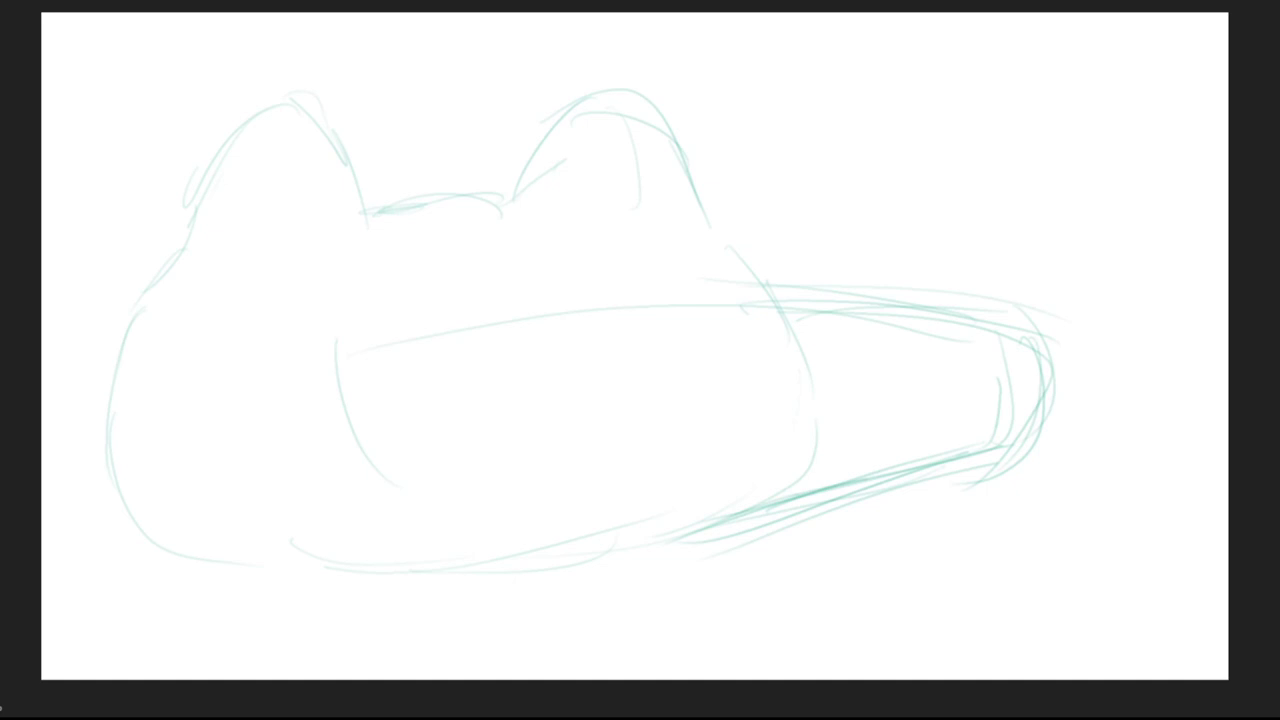
# Step: Block in a rider on top of the hull, with a bent leg and a boxy torso under the right hump
pyautogui.moveTo(501, 337); pyautogui.dragTo(531, 392)
pyautogui.moveTo(502, 318); pyautogui.dragTo(564, 297)
pyautogui.moveTo(508, 328)
pyautogui.mouseDown()
pyautogui.moveTo(536, 390)
pyautogui.moveTo(534, 374)
pyautogui.mouseUp()
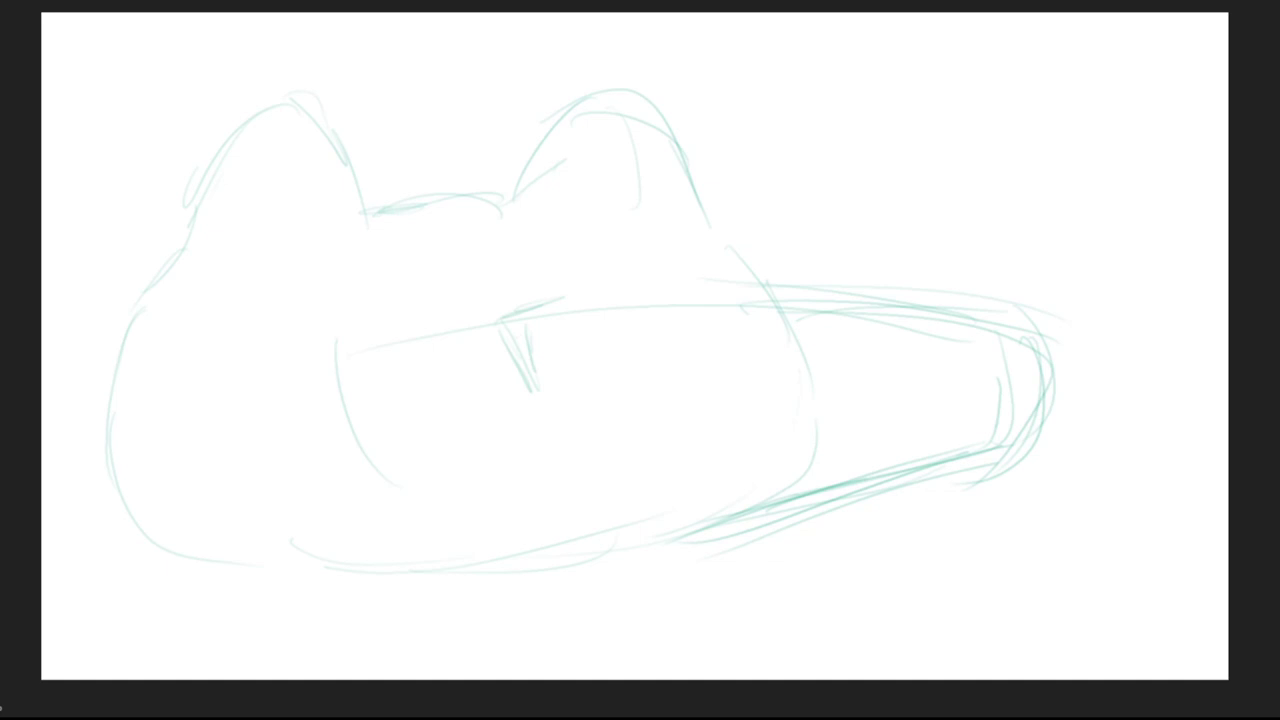
pyautogui.moveTo(660, 285)
pyautogui.mouseDown()
pyautogui.moveTo(698, 288)
pyautogui.moveTo(678, 296)
pyautogui.mouseUp()
pyautogui.moveTo(560, 281)
pyautogui.mouseDown()
pyautogui.moveTo(634, 286)
pyautogui.moveTo(620, 290)
pyautogui.mouseUp()
pyautogui.moveTo(561, 220)
pyautogui.mouseDown()
pyautogui.moveTo(568, 295)
pyautogui.moveTo(566, 272)
pyautogui.mouseUp()
pyautogui.moveTo(564, 196)
pyautogui.mouseDown()
pyautogui.moveTo(630, 200)
pyautogui.moveTo(626, 282)
pyautogui.mouseUp()
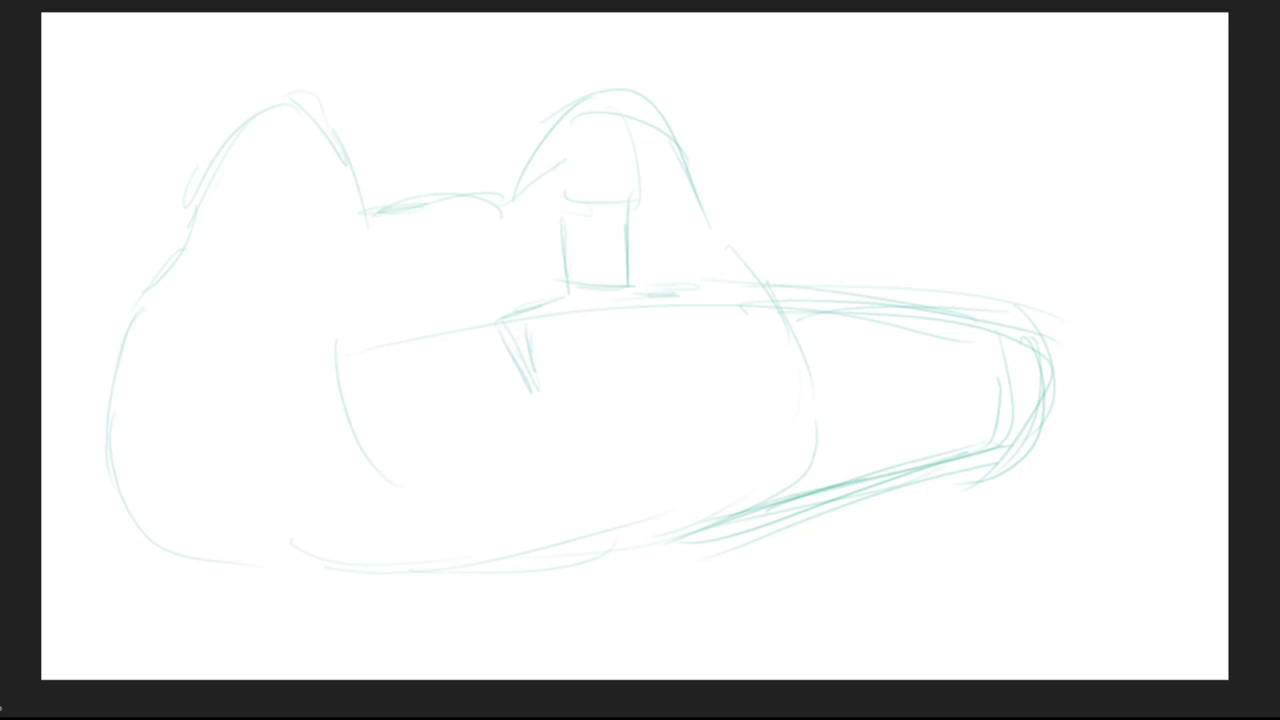
# Step: Add a small boxy head, shoulder marks and rough arms on both sides of the rider's torso
pyautogui.moveTo(570, 212); pyautogui.dragTo(572, 280)
pyautogui.moveTo(552, 210)
pyautogui.mouseDown()
pyautogui.moveTo(630, 206)
pyautogui.moveTo(622, 177)
pyautogui.moveTo(580, 182)
pyautogui.mouseUp()
pyautogui.moveTo(612, 124); pyautogui.dragTo(616, 176)
pyautogui.moveTo(466, 240)
pyautogui.mouseDown()
pyautogui.moveTo(514, 233)
pyautogui.moveTo(544, 256)
pyautogui.moveTo(524, 262)
pyautogui.mouseUp()
pyautogui.moveTo(652, 213); pyautogui.dragTo(704, 215)
pyautogui.moveTo(646, 250); pyautogui.dragTo(676, 246)
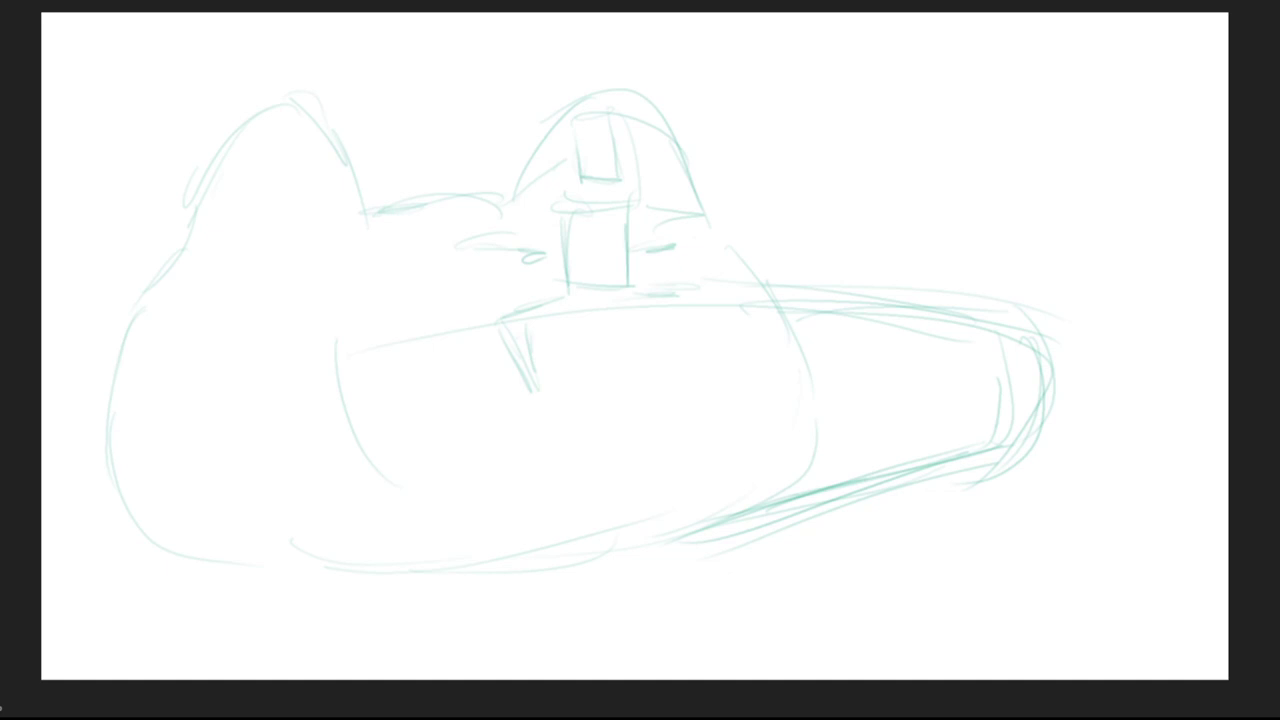
# Step: Sketch the rider's hips and both bent legs straddling the top of the hull
pyautogui.moveTo(640, 275); pyautogui.dragTo(712, 274)
pyautogui.moveTo(706, 277); pyautogui.dragTo(714, 340)
pyautogui.moveTo(597, 298); pyautogui.dragTo(514, 328)
pyautogui.moveTo(557, 290)
pyautogui.mouseDown()
pyautogui.moveTo(505, 330)
pyautogui.moveTo(505, 376)
pyautogui.moveTo(514, 360)
pyautogui.mouseUp()
pyautogui.moveTo(672, 294); pyautogui.dragTo(738, 286)
pyautogui.moveTo(744, 284); pyautogui.dragTo(716, 312)
pyautogui.moveTo(754, 300); pyautogui.dragTo(614, 308)
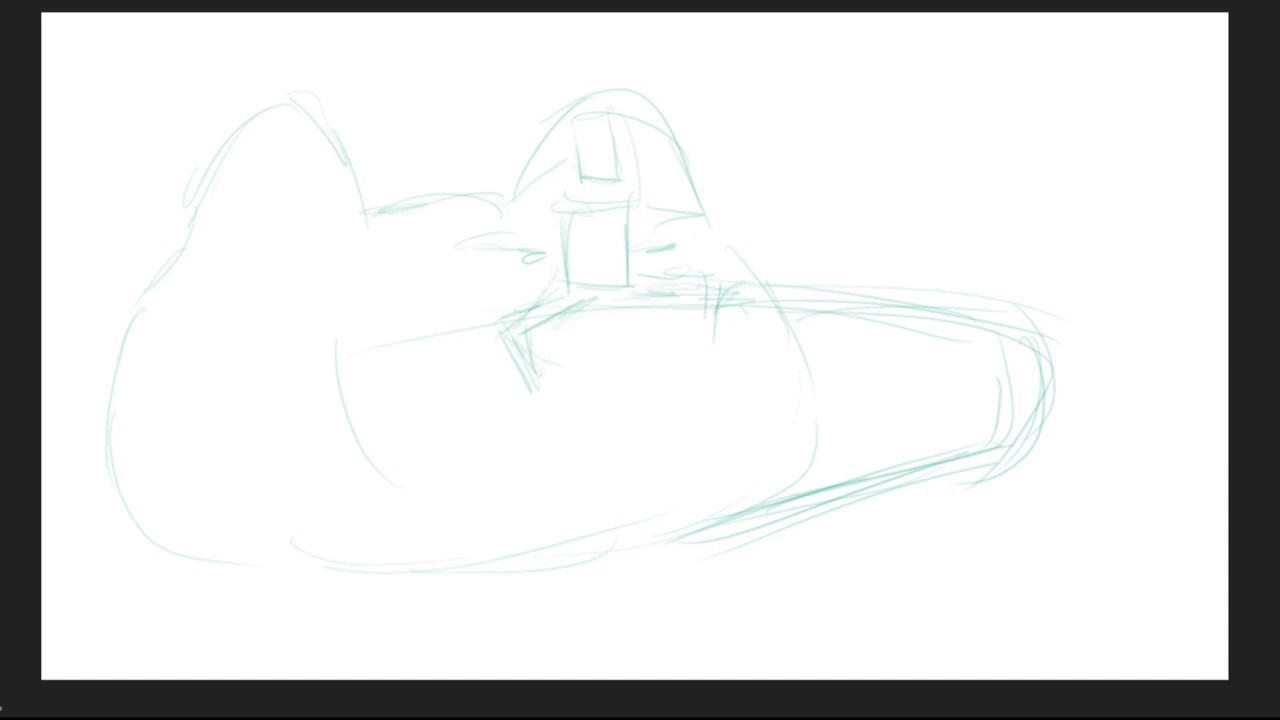
# Step: Strengthen the hull's top contour and both of its ends, adding a narrow oval at the left end
pyautogui.moveTo(700, 300); pyautogui.dragTo(584, 318)
pyautogui.moveTo(682, 289)
pyautogui.mouseDown()
pyautogui.moveTo(548, 299)
pyautogui.moveTo(388, 345)
pyautogui.mouseUp()
pyautogui.moveTo(518, 327)
pyautogui.mouseDown()
pyautogui.moveTo(394, 347)
pyautogui.moveTo(372, 436)
pyautogui.mouseUp()
pyautogui.moveTo(368, 378); pyautogui.dragTo(370, 440)
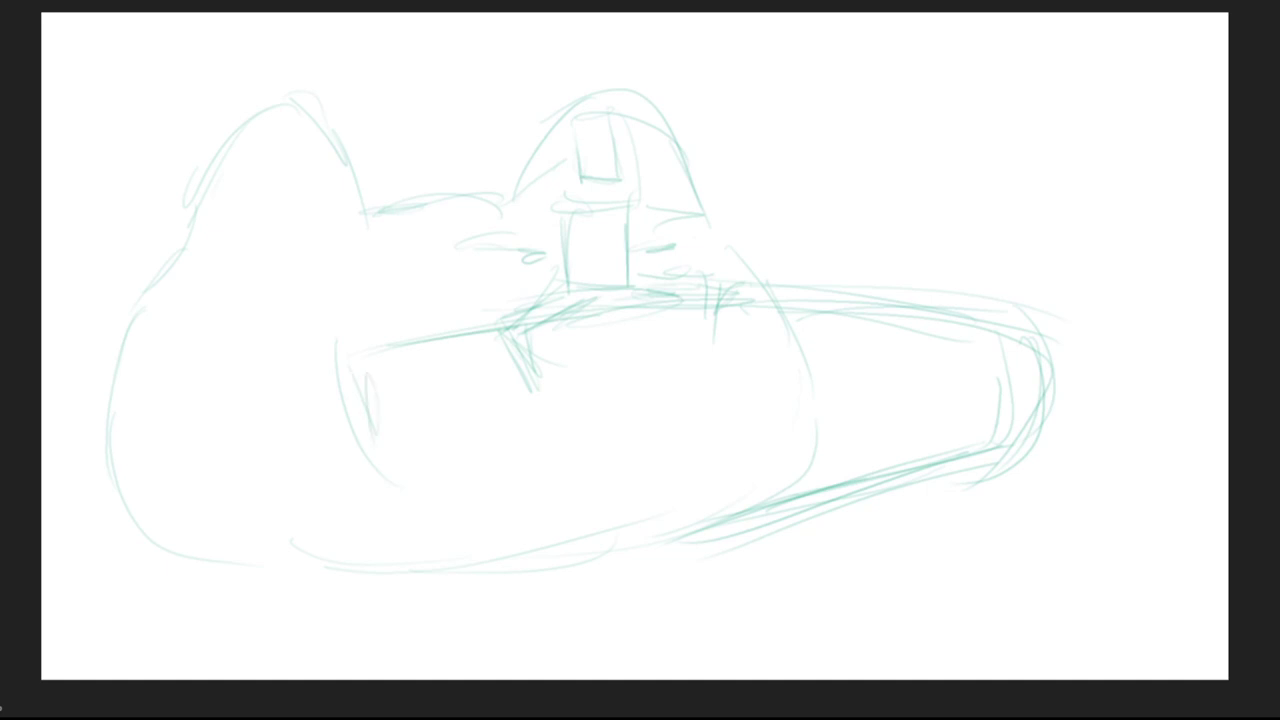
pyautogui.moveTo(728, 318); pyautogui.dragTo(944, 309)
pyautogui.moveTo(1032, 330); pyautogui.dragTo(1026, 439)
pyautogui.moveTo(1042, 377); pyautogui.dragTo(1041, 407)
pyautogui.moveTo(915, 477); pyautogui.dragTo(813, 509)
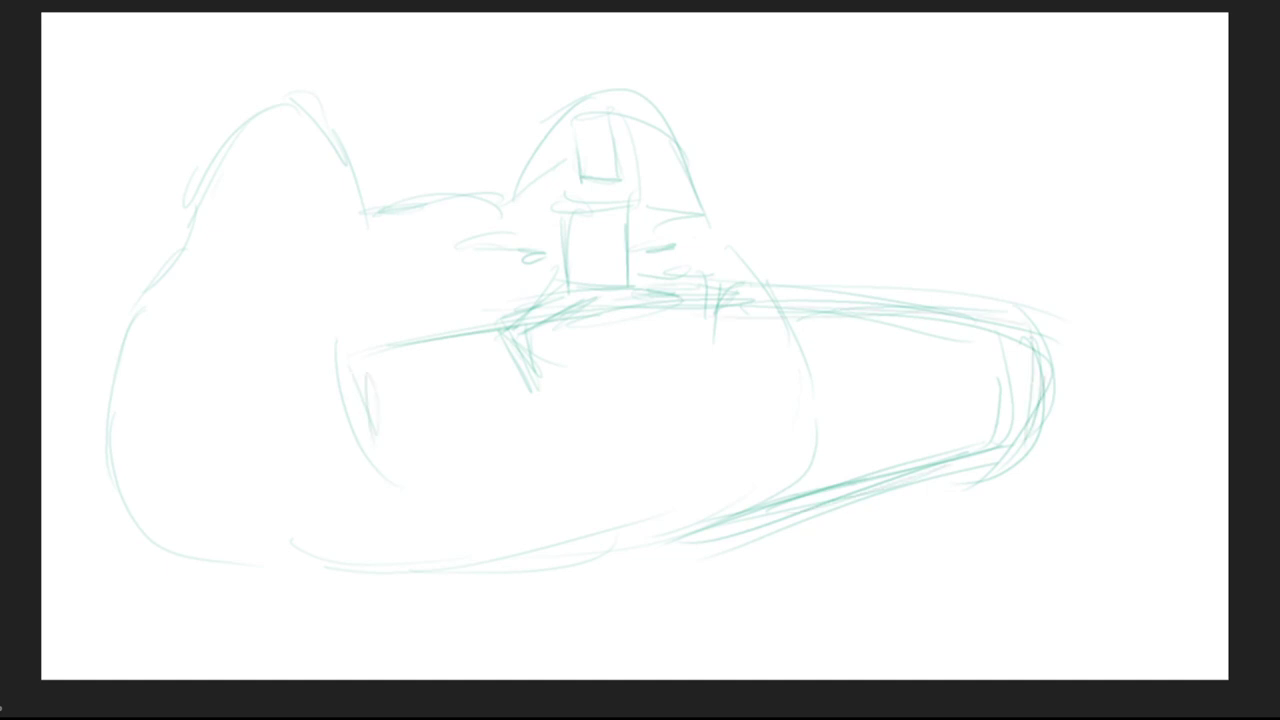
# Step: Sketch the rider's left-side arm and rough crossing guidelines for the facial features
pyautogui.moveTo(556, 202)
pyautogui.mouseDown()
pyautogui.moveTo(488, 224)
pyautogui.moveTo(536, 254)
pyautogui.mouseUp()
pyautogui.moveTo(594, 142); pyautogui.dragTo(596, 158)
pyautogui.moveTo(580, 158)
pyautogui.mouseDown()
pyautogui.moveTo(606, 141)
pyautogui.moveTo(604, 161)
pyautogui.moveTo(584, 160)
pyautogui.moveTo(620, 136)
pyautogui.moveTo(626, 158)
pyautogui.moveTo(568, 162)
pyautogui.mouseUp()
pyautogui.moveTo(570, 160); pyautogui.dragTo(634, 160)
pyautogui.moveTo(632, 130); pyautogui.dragTo(626, 166)
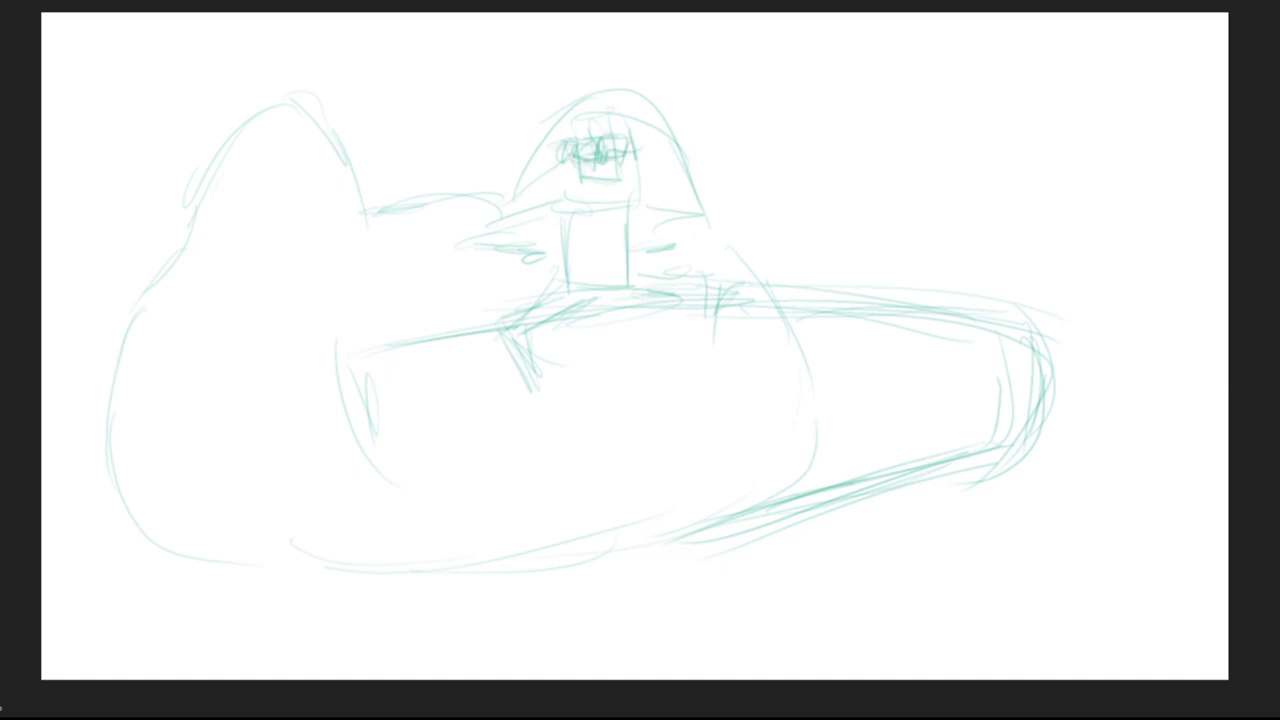
# Step: Draw a curved collar beneath the rider's head and rounded shoulders on both sides
pyautogui.moveTo(538, 172)
pyautogui.mouseDown()
pyautogui.moveTo(672, 156)
pyautogui.moveTo(684, 208)
pyautogui.mouseUp()
pyautogui.moveTo(562, 172); pyautogui.dragTo(662, 188)
pyautogui.moveTo(538, 166); pyautogui.dragTo(552, 162)
pyautogui.moveTo(658, 162); pyautogui.dragTo(672, 196)
pyautogui.moveTo(540, 168)
pyautogui.mouseDown()
pyautogui.moveTo(520, 196)
pyautogui.moveTo(638, 168)
pyautogui.mouseUp()
pyautogui.moveTo(654, 162)
pyautogui.mouseDown()
pyautogui.moveTo(694, 200)
pyautogui.moveTo(680, 206)
pyautogui.moveTo(700, 209)
pyautogui.mouseUp()
pyautogui.moveTo(526, 194)
pyautogui.mouseDown()
pyautogui.moveTo(470, 222)
pyautogui.moveTo(506, 244)
pyautogui.mouseUp()
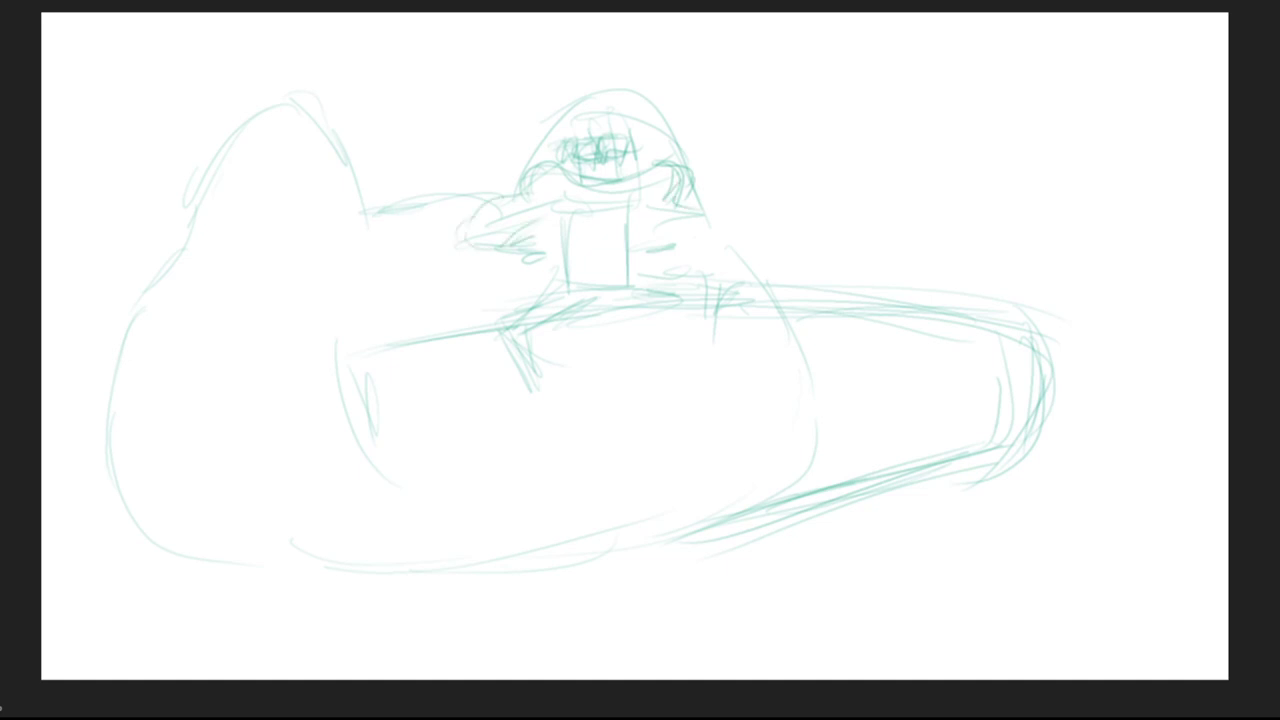
# Step: Add a rounded elbow to the rider's right-side arm and outline the left edge of the torso
pyautogui.moveTo(682, 200); pyautogui.dragTo(726, 206)
pyautogui.moveTo(630, 208); pyautogui.dragTo(722, 230)
pyautogui.moveTo(708, 230); pyautogui.dragTo(670, 222)
pyautogui.moveTo(546, 210); pyautogui.dragTo(558, 302)
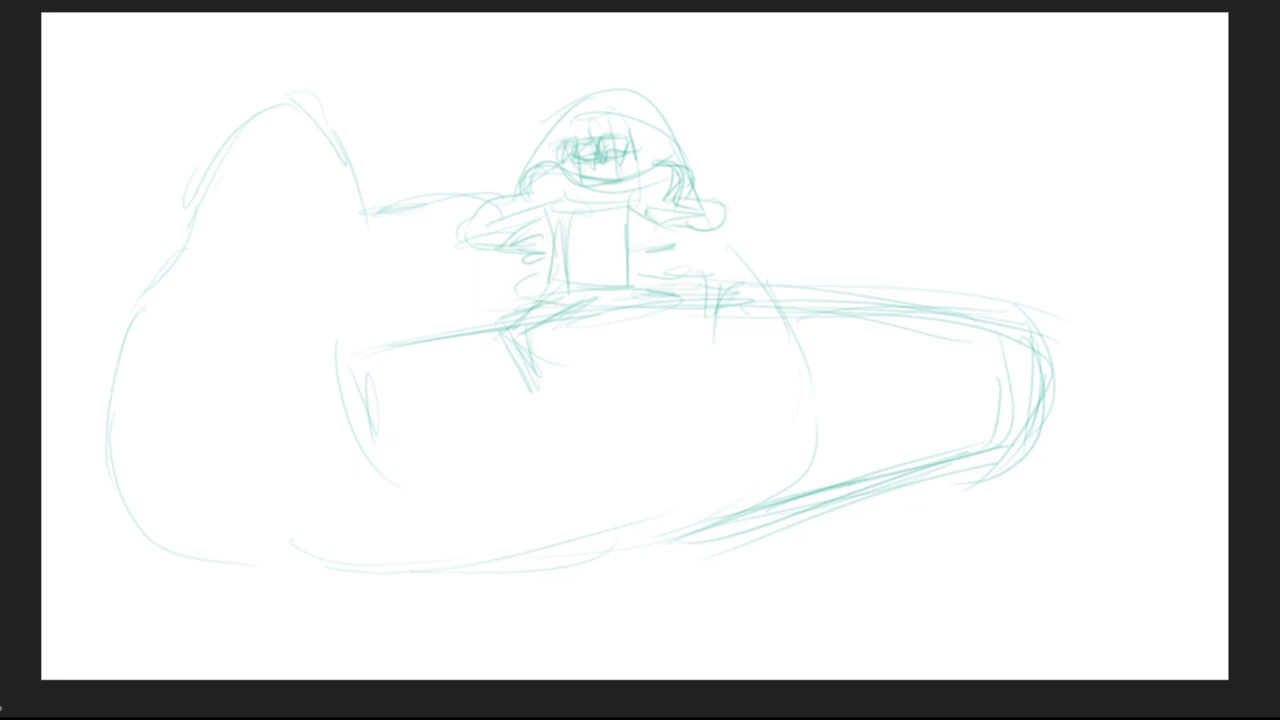
# Step: Define the right edge of the rider's torso and the waistline where it meets the hull
pyautogui.moveTo(642, 216); pyautogui.dragTo(640, 245)
pyautogui.moveTo(658, 272)
pyautogui.mouseDown()
pyautogui.moveTo(682, 276)
pyautogui.moveTo(670, 283)
pyautogui.mouseUp()
pyautogui.moveTo(653, 258); pyautogui.dragTo(667, 260)
pyautogui.moveTo(652, 206); pyautogui.dragTo(649, 237)
pyautogui.moveTo(648, 225); pyautogui.dragTo(643, 245)
pyautogui.moveTo(538, 292); pyautogui.dragTo(654, 285)
pyautogui.moveTo(598, 298); pyautogui.dragTo(680, 274)
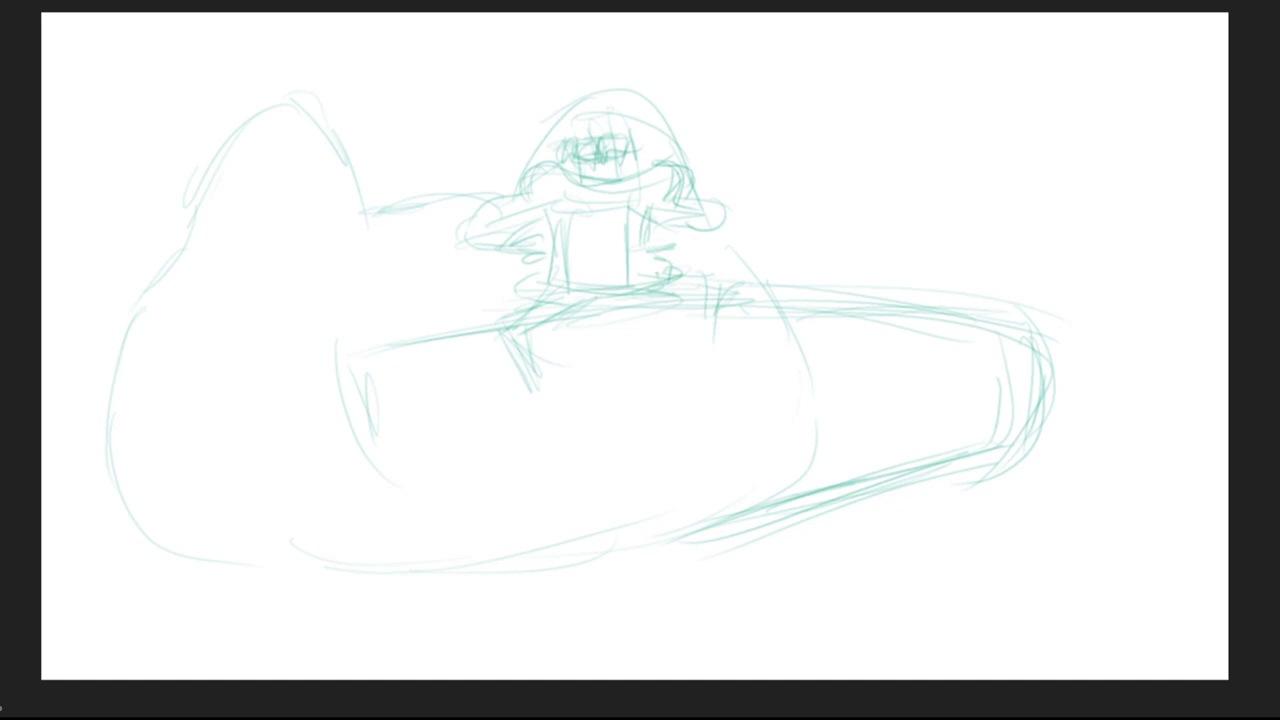
pyautogui.moveTo(298, 100)
pyautogui.mouseDown()
pyautogui.moveTo(455, 40)
pyautogui.moveTo(845, 98)
pyautogui.moveTo(950, 132)
pyautogui.moveTo(1083, 285)
pyautogui.mouseUp()
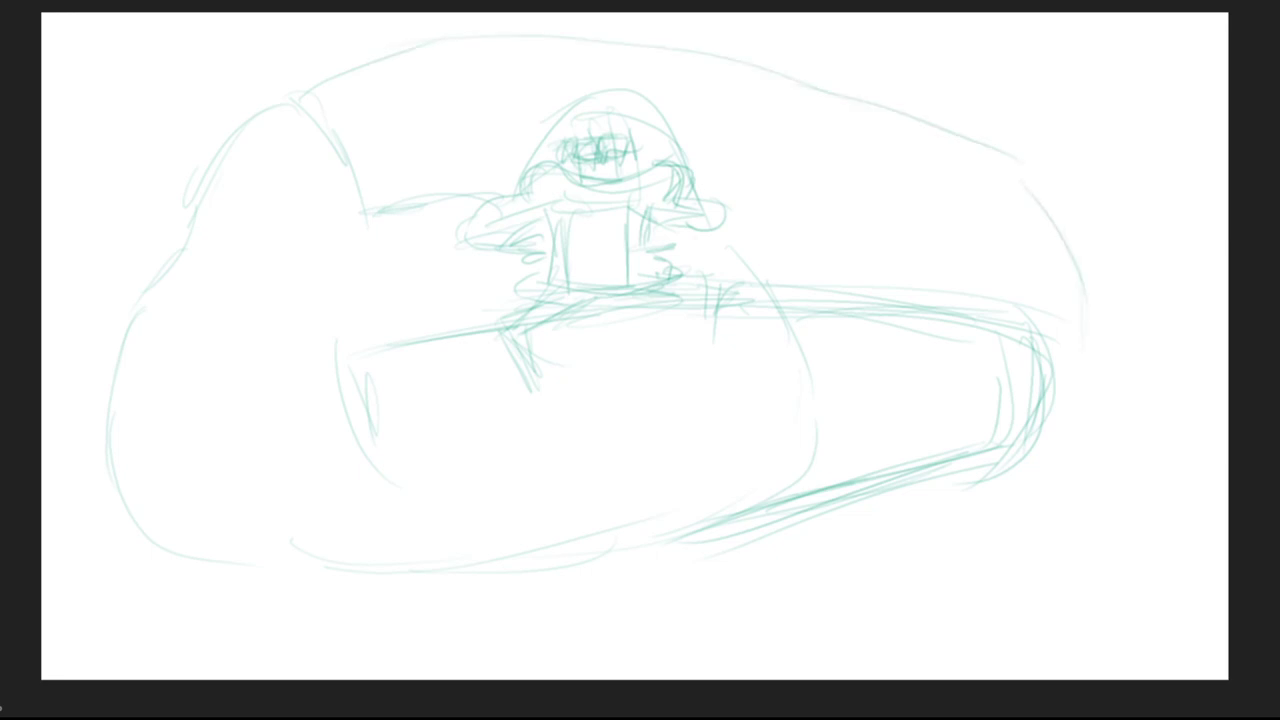
pyautogui.hotkey('ctrl', 'z')
pyautogui.hotkey('ctrl', 'z')
pyautogui.hotkey('ctrl', 'z')
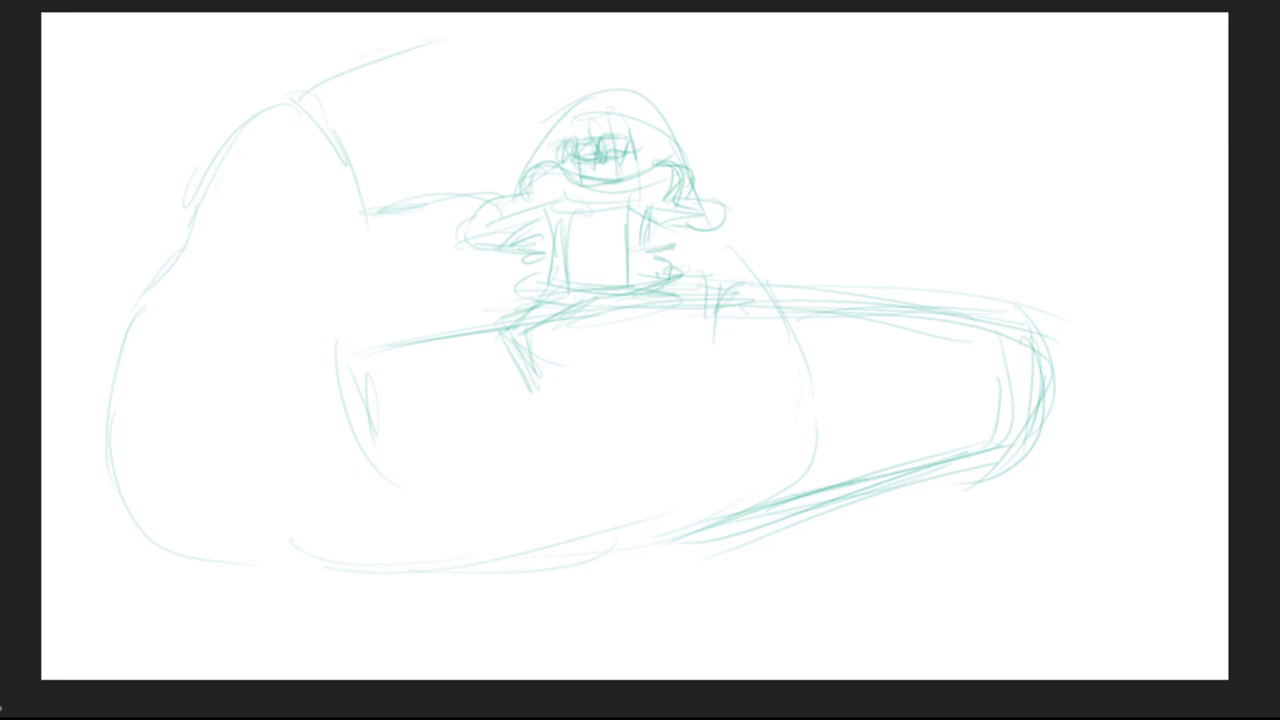
pyautogui.hotkey('ctrl', 'z')
# Step: Rough in a wide rectangular console in front of the rider's waist, resting on the hull
pyautogui.moveTo(554, 246); pyautogui.dragTo(731, 237)
pyautogui.moveTo(567, 256); pyautogui.dragTo(565, 296)
pyautogui.moveTo(624, 250)
pyautogui.mouseDown()
pyautogui.moveTo(768, 243)
pyautogui.moveTo(732, 292)
pyautogui.moveTo(584, 313)
pyautogui.mouseUp()
pyautogui.moveTo(578, 253); pyautogui.dragTo(574, 303)
pyautogui.moveTo(572, 251)
pyautogui.mouseDown()
pyautogui.moveTo(570, 317)
pyautogui.moveTo(714, 309)
pyautogui.mouseUp()
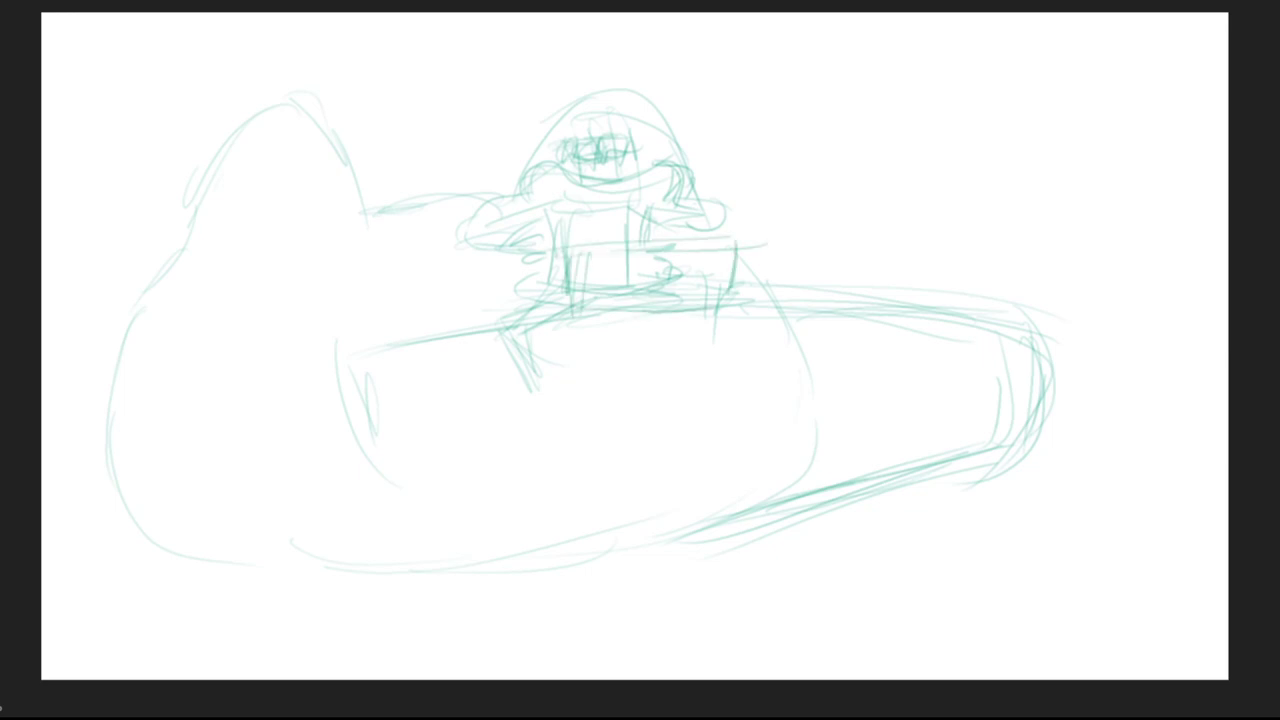
# Step: Reinforce the console's top, bottom and side edges with dark repeated lines, giving the top and right side thickness
pyautogui.moveTo(725, 241); pyautogui.dragTo(724, 313)
pyautogui.moveTo(554, 255); pyautogui.dragTo(732, 250)
pyautogui.moveTo(586, 249); pyautogui.dragTo(716, 243)
pyautogui.moveTo(732, 238); pyautogui.dragTo(731, 306)
pyautogui.moveTo(741, 262); pyautogui.dragTo(740, 304)
pyautogui.moveTo(575, 252); pyautogui.dragTo(576, 326)
pyautogui.moveTo(580, 316); pyautogui.dragTo(740, 304)
pyautogui.moveTo(586, 240); pyautogui.dragTo(646, 238)
pyautogui.moveTo(672, 242); pyautogui.dragTo(726, 243)
pyautogui.moveTo(654, 238)
pyautogui.mouseDown()
pyautogui.moveTo(714, 236)
pyautogui.moveTo(694, 238)
pyautogui.mouseUp()
pyautogui.moveTo(576, 242)
pyautogui.mouseDown()
pyautogui.moveTo(726, 243)
pyautogui.moveTo(743, 312)
pyautogui.moveTo(567, 318)
pyautogui.mouseUp()
pyautogui.moveTo(568, 314); pyautogui.dragTo(740, 312)
pyautogui.moveTo(750, 242); pyautogui.dragTo(749, 310)
pyautogui.moveTo(588, 259); pyautogui.dragTo(750, 256)
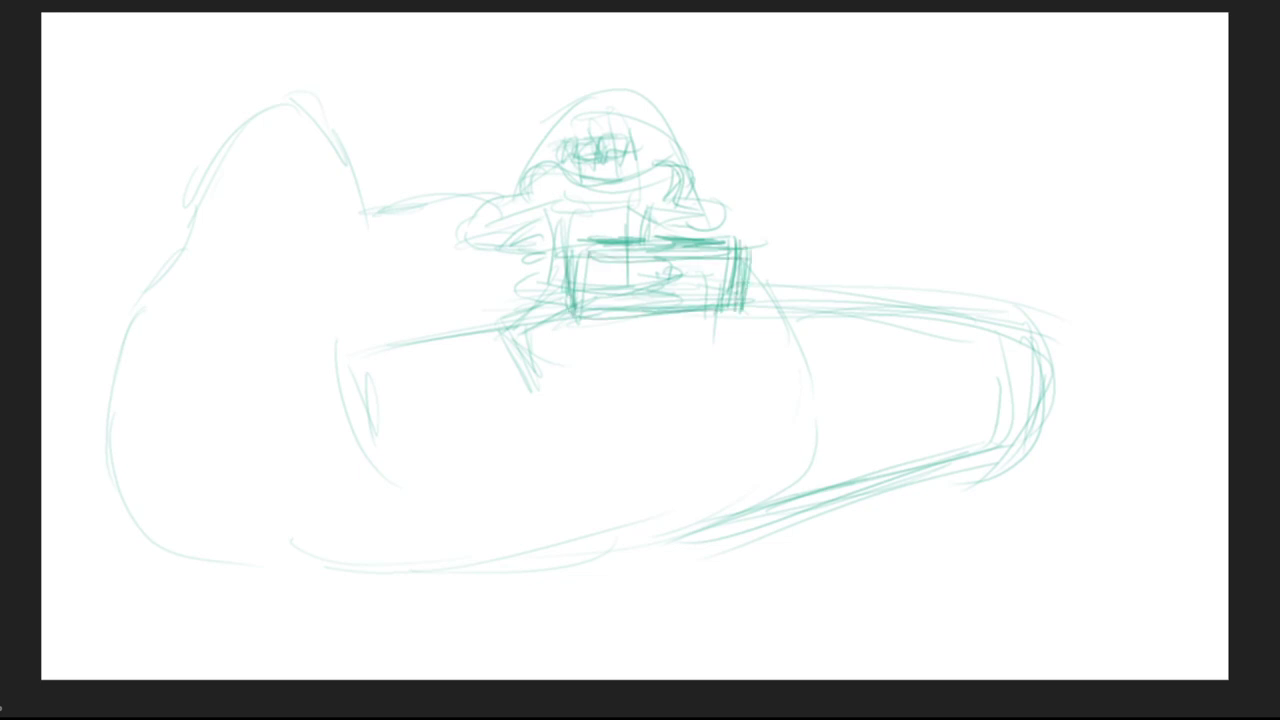
# Step: Reshape the rider's head with a rounder outline, a face edge and an ear, and rework the right-side shoulder
pyautogui.moveTo(562, 126)
pyautogui.mouseDown()
pyautogui.moveTo(552, 164)
pyautogui.moveTo(572, 160)
pyautogui.moveTo(602, 97)
pyautogui.moveTo(640, 112)
pyautogui.moveTo(654, 160)
pyautogui.mouseUp()
pyautogui.moveTo(606, 126); pyautogui.dragTo(628, 125)
pyautogui.moveTo(636, 118); pyautogui.dragTo(620, 186)
pyautogui.moveTo(630, 142); pyautogui.dragTo(628, 180)
pyautogui.moveTo(576, 132)
pyautogui.mouseDown()
pyautogui.moveTo(622, 113)
pyautogui.moveTo(580, 178)
pyautogui.moveTo(664, 234)
pyautogui.moveTo(696, 226)
pyautogui.moveTo(722, 192)
pyautogui.mouseUp()
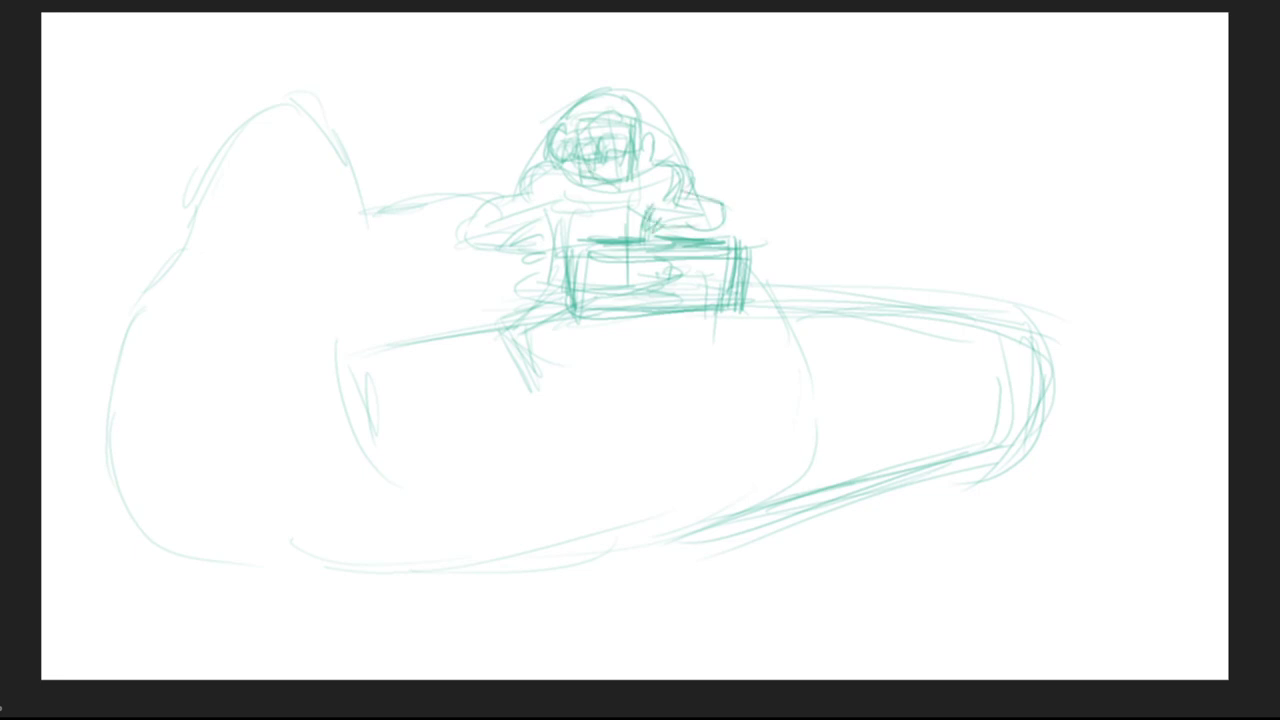
# Step: Refine the torso sides above the console and sketch both of the rider's forearms and the right-side elbow
pyautogui.moveTo(574, 208); pyautogui.dragTo(586, 230)
pyautogui.moveTo(586, 206); pyautogui.dragTo(588, 234)
pyautogui.moveTo(592, 224)
pyautogui.mouseDown()
pyautogui.moveTo(594, 238)
pyautogui.moveTo(514, 234)
pyautogui.mouseUp()
pyautogui.moveTo(544, 232); pyautogui.dragTo(512, 242)
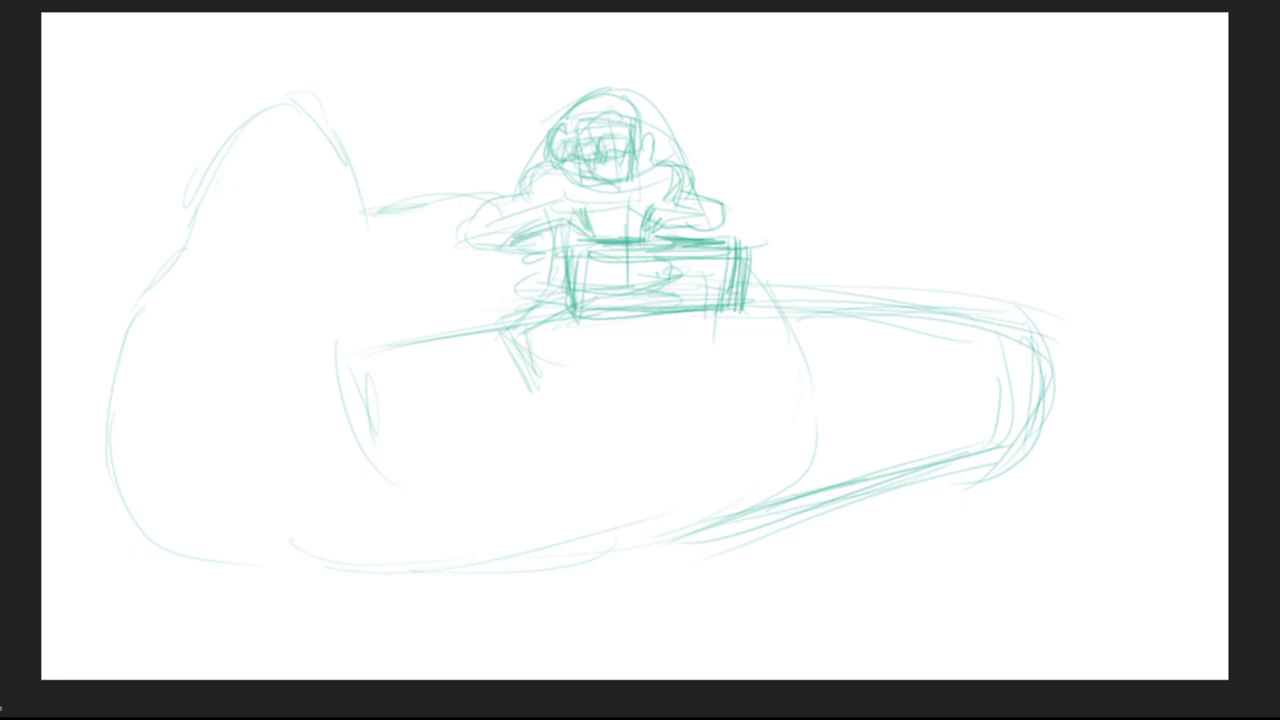
pyautogui.moveTo(556, 204)
pyautogui.mouseDown()
pyautogui.moveTo(580, 205)
pyautogui.moveTo(540, 243)
pyautogui.moveTo(542, 229)
pyautogui.mouseUp()
pyautogui.moveTo(655, 204)
pyautogui.mouseDown()
pyautogui.moveTo(714, 190)
pyautogui.moveTo(720, 229)
pyautogui.mouseUp()
pyautogui.moveTo(666, 199); pyautogui.dragTo(664, 232)
pyautogui.moveTo(670, 198)
pyautogui.mouseDown()
pyautogui.moveTo(730, 194)
pyautogui.moveTo(722, 224)
pyautogui.moveTo(726, 204)
pyautogui.mouseUp()
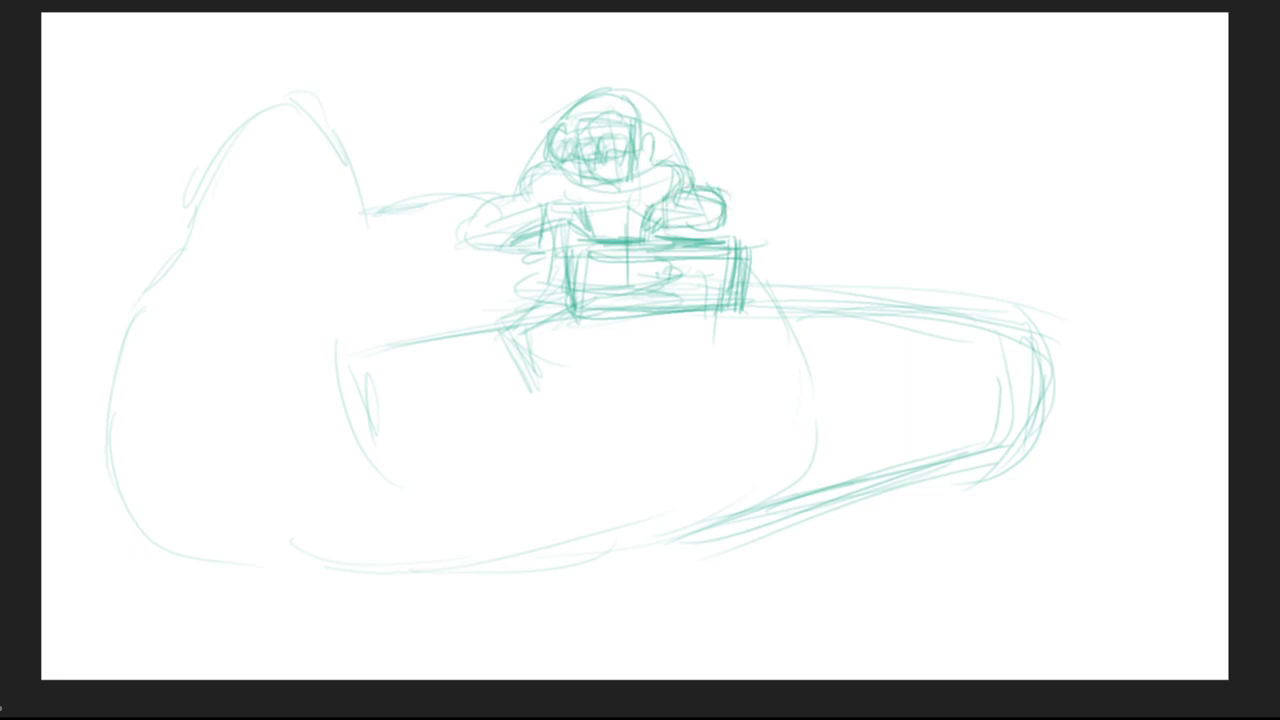
# Step: Round out the rider's left-side arm with full curved contours around the elbow and forearm
pyautogui.moveTo(488, 196)
pyautogui.mouseDown()
pyautogui.moveTo(522, 190)
pyautogui.moveTo(466, 228)
pyautogui.mouseUp()
pyautogui.moveTo(474, 214); pyautogui.dragTo(552, 206)
pyautogui.moveTo(502, 200)
pyautogui.mouseDown()
pyautogui.moveTo(554, 228)
pyautogui.moveTo(464, 246)
pyautogui.mouseUp()
pyautogui.moveTo(490, 248); pyautogui.dragTo(556, 250)
pyautogui.moveTo(476, 205); pyautogui.dragTo(542, 203)
# Step: Draw the rider's right-side ear, eyes, nose, mouth and jawline
pyautogui.moveTo(658, 176)
pyautogui.mouseDown()
pyautogui.moveTo(696, 162)
pyautogui.moveTo(660, 154)
pyautogui.mouseUp()
pyautogui.moveTo(586, 142); pyautogui.dragTo(638, 144)
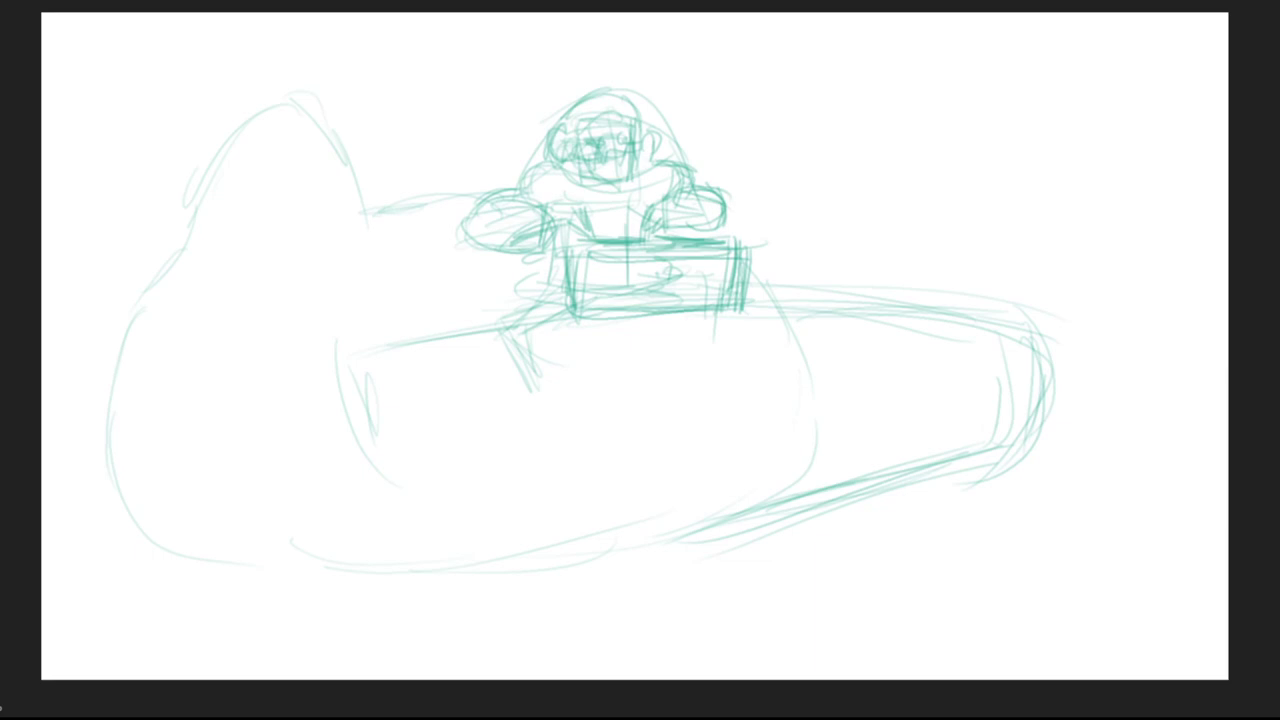
pyautogui.moveTo(620, 136)
pyautogui.mouseDown()
pyautogui.moveTo(624, 150)
pyautogui.moveTo(644, 142)
pyautogui.moveTo(602, 144)
pyautogui.moveTo(620, 160)
pyautogui.mouseUp()
pyautogui.moveTo(617, 140); pyautogui.dragTo(617, 160)
pyautogui.moveTo(600, 166)
pyautogui.mouseDown()
pyautogui.moveTo(624, 168)
pyautogui.moveTo(634, 148)
pyautogui.moveTo(628, 182)
pyautogui.mouseUp()
pyautogui.moveTo(576, 124); pyautogui.dragTo(586, 178)
pyautogui.moveTo(584, 168); pyautogui.dragTo(600, 178)
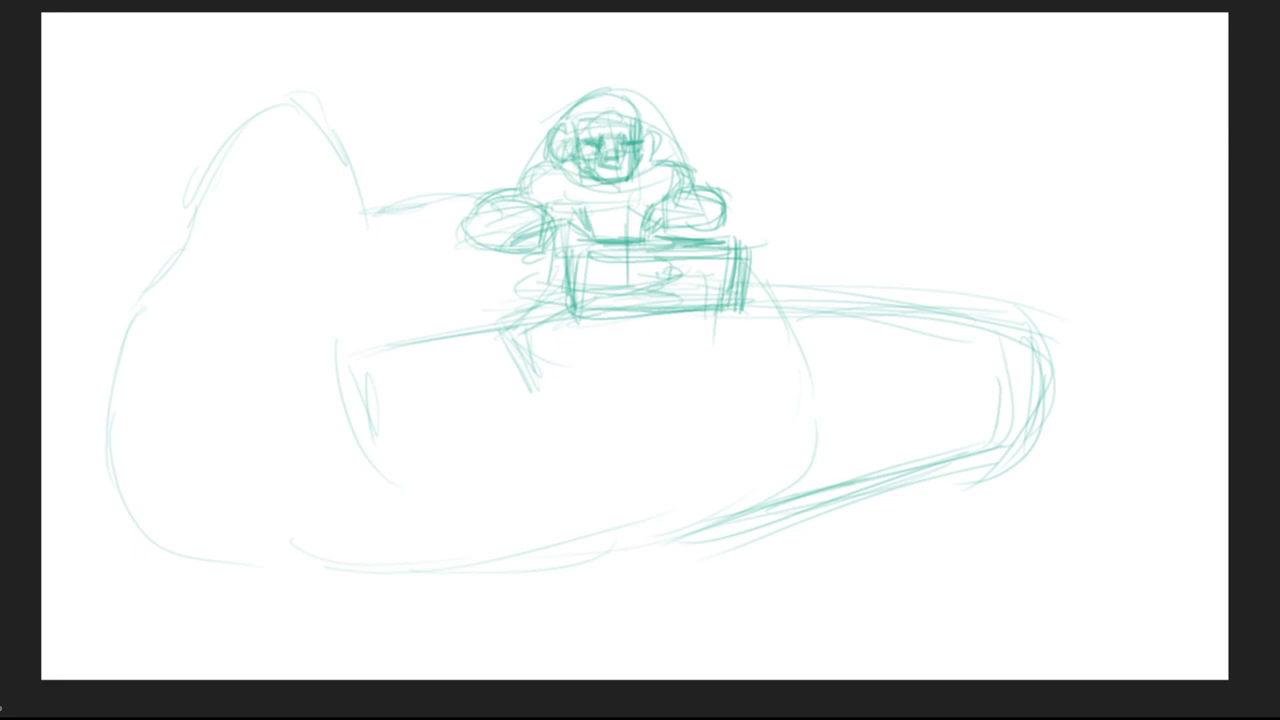
# Step: Redraw the rider's hairline and head contour with ear shapes on both sides, and firm up the left-side shoulder
pyautogui.moveTo(574, 126)
pyautogui.mouseDown()
pyautogui.moveTo(572, 156)
pyautogui.moveTo(598, 78)
pyautogui.moveTo(636, 88)
pyautogui.moveTo(656, 166)
pyautogui.mouseUp()
pyautogui.moveTo(570, 126)
pyautogui.mouseDown()
pyautogui.moveTo(626, 102)
pyautogui.moveTo(660, 158)
pyautogui.moveTo(648, 142)
pyautogui.moveTo(616, 154)
pyautogui.moveTo(622, 170)
pyautogui.moveTo(641, 167)
pyautogui.moveTo(622, 182)
pyautogui.mouseUp()
pyautogui.moveTo(554, 158); pyautogui.dragTo(524, 190)
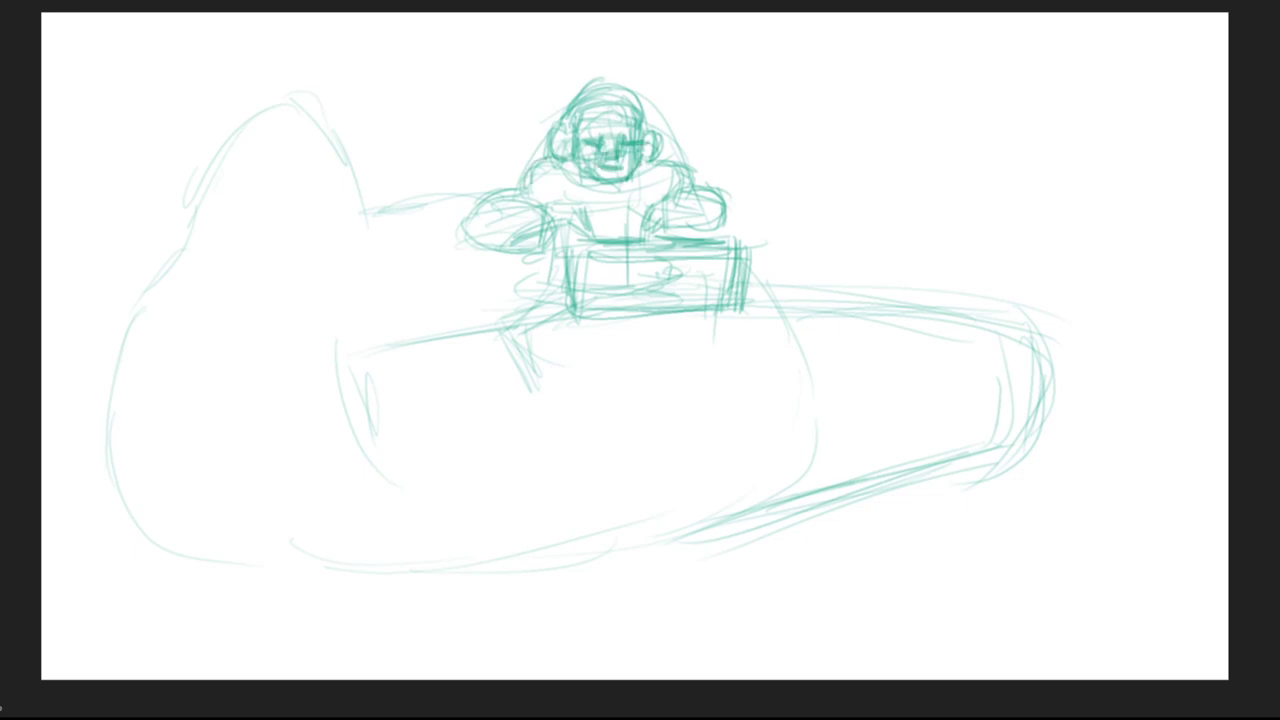
# Step: Add the rider's collar fold and the left-side forearm with a hand gripping the console's top edge
pyautogui.moveTo(664, 158)
pyautogui.mouseDown()
pyautogui.moveTo(686, 186)
pyautogui.moveTo(600, 208)
pyautogui.mouseUp()
pyautogui.moveTo(644, 200)
pyautogui.mouseDown()
pyautogui.moveTo(634, 210)
pyautogui.moveTo(644, 200)
pyautogui.mouseUp()
pyautogui.moveTo(566, 208)
pyautogui.mouseDown()
pyautogui.moveTo(490, 222)
pyautogui.moveTo(532, 204)
pyautogui.mouseUp()
pyautogui.moveTo(482, 196)
pyautogui.mouseDown()
pyautogui.moveTo(456, 232)
pyautogui.moveTo(516, 250)
pyautogui.mouseUp()
pyautogui.moveTo(478, 242)
pyautogui.mouseDown()
pyautogui.moveTo(528, 250)
pyautogui.moveTo(550, 224)
pyautogui.mouseUp()
pyautogui.moveTo(550, 226); pyautogui.dragTo(584, 220)
pyautogui.moveTo(586, 218); pyautogui.dragTo(598, 240)
pyautogui.moveTo(554, 234)
pyautogui.mouseDown()
pyautogui.moveTo(566, 248)
pyautogui.moveTo(580, 240)
pyautogui.mouseUp()
pyautogui.moveTo(580, 236)
pyautogui.mouseDown()
pyautogui.moveTo(580, 268)
pyautogui.moveTo(598, 244)
pyautogui.mouseUp()
pyautogui.moveTo(602, 232); pyautogui.dragTo(590, 250)
pyautogui.moveTo(662, 202); pyautogui.dragTo(636, 226)
# Step: Sketch the rider's right-side arm with a bulky rounded elbow and a forearm reaching over the console
pyautogui.moveTo(648, 216)
pyautogui.mouseDown()
pyautogui.moveTo(642, 236)
pyautogui.moveTo(666, 236)
pyautogui.moveTo(726, 196)
pyautogui.mouseUp()
pyautogui.moveTo(716, 200); pyautogui.dragTo(730, 232)
pyautogui.moveTo(690, 186); pyautogui.dragTo(750, 226)
pyautogui.moveTo(740, 220); pyautogui.dragTo(688, 242)
pyautogui.moveTo(690, 232)
pyautogui.mouseDown()
pyautogui.moveTo(668, 242)
pyautogui.moveTo(712, 210)
pyautogui.mouseUp()
pyautogui.moveTo(718, 206)
pyautogui.mouseDown()
pyautogui.moveTo(742, 192)
pyautogui.moveTo(752, 226)
pyautogui.mouseUp()
pyautogui.moveTo(692, 236); pyautogui.dragTo(670, 238)
pyautogui.moveTo(746, 218); pyautogui.dragTo(718, 242)
pyautogui.moveTo(722, 216); pyautogui.dragTo(740, 218)
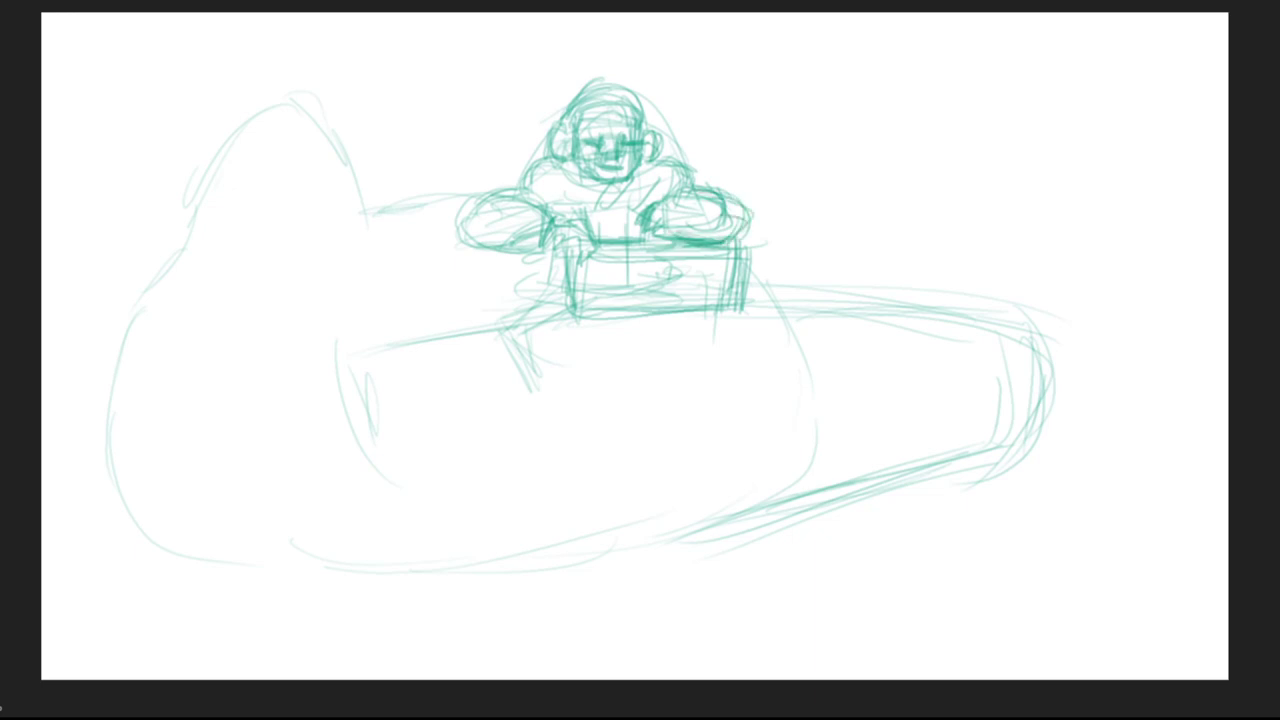
# Step: Define the gripping hand's fingers and reinforce the console's top, side and bottom edges
pyautogui.moveTo(560, 236); pyautogui.dragTo(590, 242)
pyautogui.moveTo(570, 222); pyautogui.dragTo(592, 226)
pyautogui.moveTo(590, 220); pyautogui.dragTo(602, 240)
pyautogui.moveTo(590, 238)
pyautogui.mouseDown()
pyautogui.moveTo(586, 254)
pyautogui.moveTo(584, 234)
pyautogui.moveTo(750, 248)
pyautogui.mouseUp()
pyautogui.moveTo(746, 252); pyautogui.dragTo(750, 308)
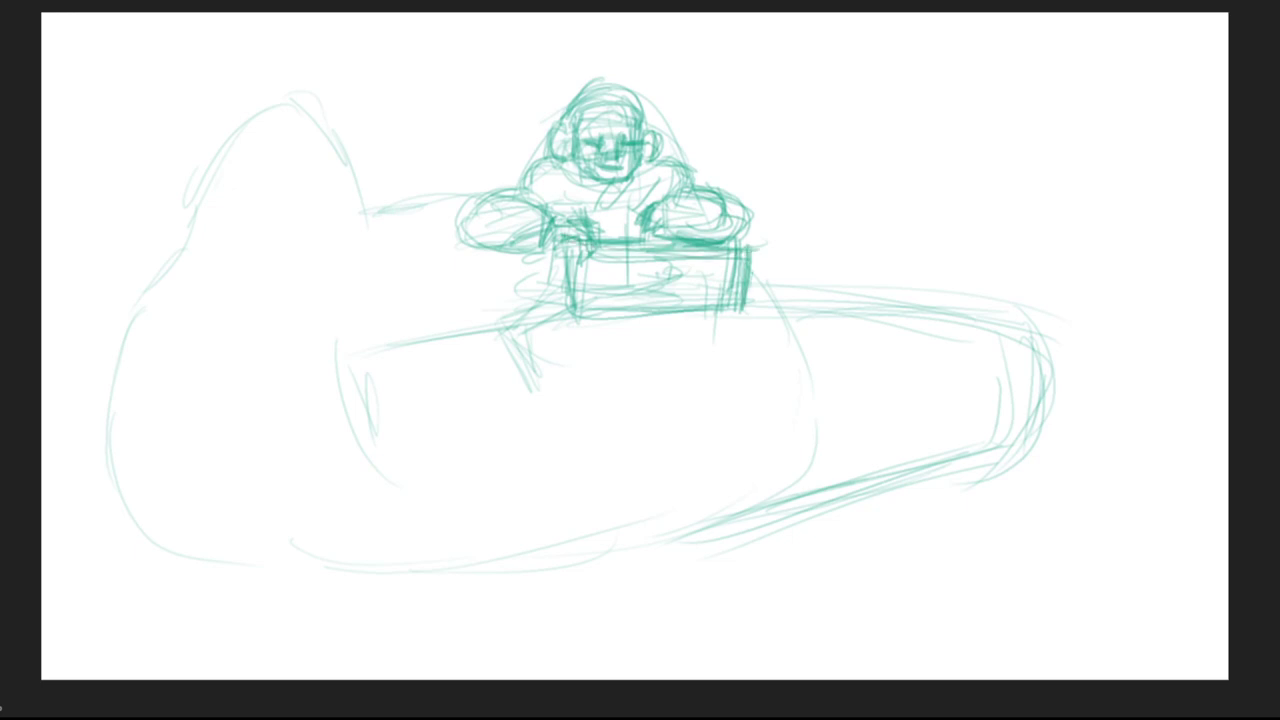
pyautogui.moveTo(574, 256)
pyautogui.mouseDown()
pyautogui.moveTo(576, 312)
pyautogui.moveTo(712, 306)
pyautogui.mouseUp()
pyautogui.moveTo(636, 314); pyautogui.dragTo(656, 310)
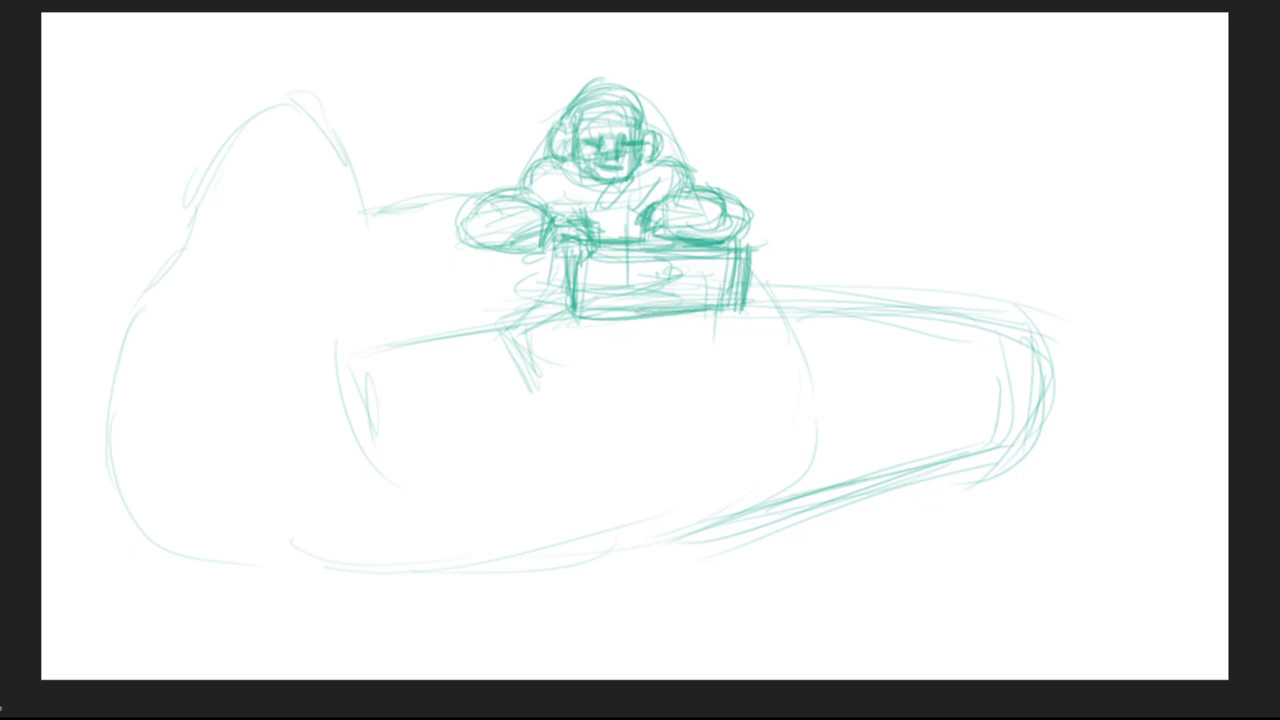
# Step: Sketch the rider's left-side bent leg beside the console, with a short guide line extending from the shin
pyautogui.moveTo(574, 248)
pyautogui.mouseDown()
pyautogui.moveTo(546, 252)
pyautogui.moveTo(550, 294)
pyautogui.mouseUp()
pyautogui.moveTo(554, 254); pyautogui.dragTo(556, 292)
pyautogui.moveTo(598, 316); pyautogui.dragTo(676, 310)
pyautogui.moveTo(542, 258)
pyautogui.mouseDown()
pyautogui.moveTo(482, 284)
pyautogui.moveTo(508, 366)
pyautogui.mouseUp()
pyautogui.moveTo(486, 292)
pyautogui.mouseDown()
pyautogui.moveTo(532, 384)
pyautogui.moveTo(564, 300)
pyautogui.moveTo(526, 380)
pyautogui.moveTo(564, 384)
pyautogui.mouseUp()
pyautogui.moveTo(566, 322); pyautogui.dragTo(568, 374)
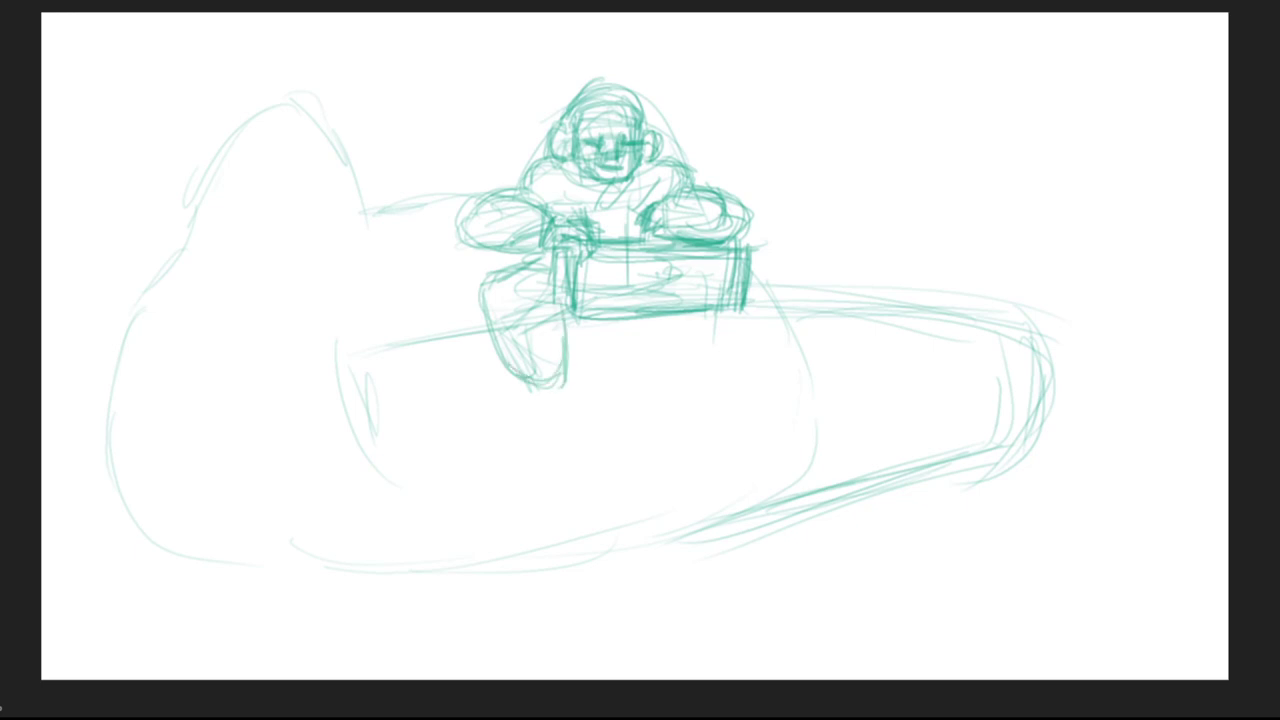
pyautogui.moveTo(572, 371); pyautogui.dragTo(646, 353)
pyautogui.moveTo(560, 354)
pyautogui.mouseDown()
pyautogui.moveTo(690, 341)
pyautogui.moveTo(693, 320)
pyautogui.mouseUp()
pyautogui.moveTo(608, 360); pyautogui.dragTo(668, 351)
pyautogui.moveTo(594, 363); pyautogui.dragTo(660, 355)
pyautogui.moveTo(490, 338); pyautogui.dragTo(480, 374)
pyautogui.moveTo(486, 356); pyautogui.dragTo(506, 384)
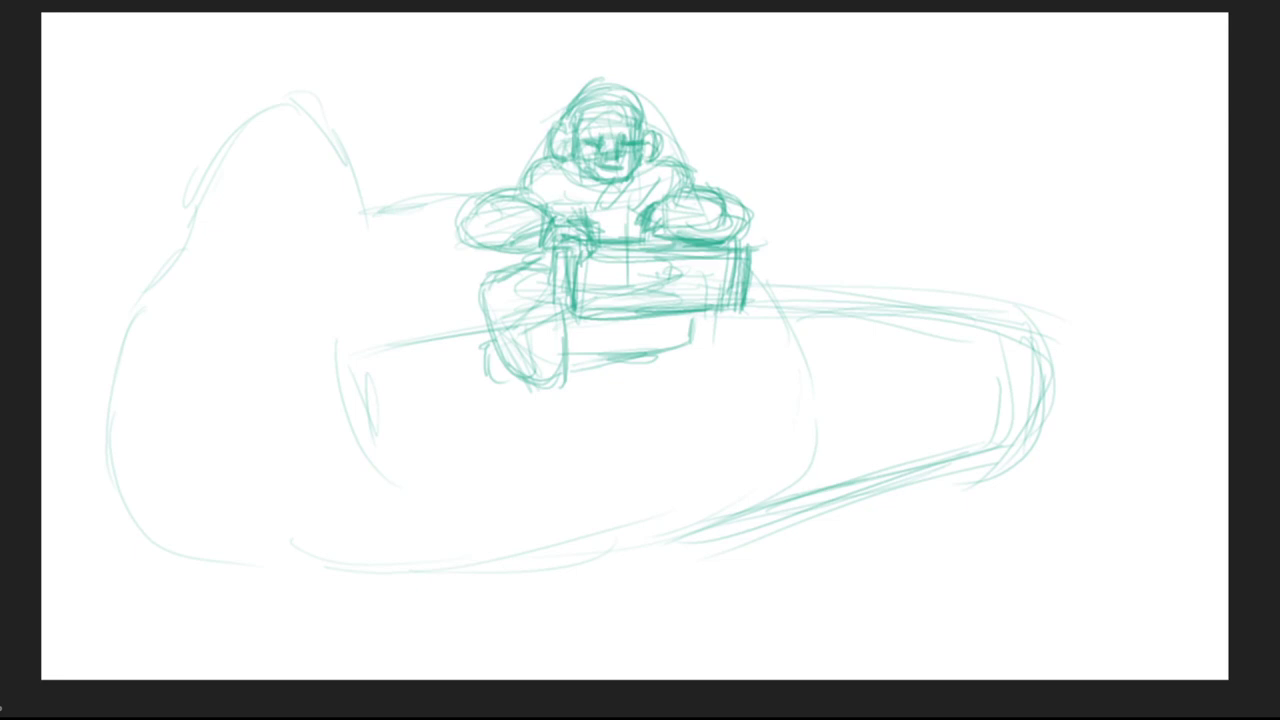
pyautogui.hotkey('ctrl', 'z')
pyautogui.hotkey('ctrl', 'z')
pyautogui.hotkey('ctrl', 'z')
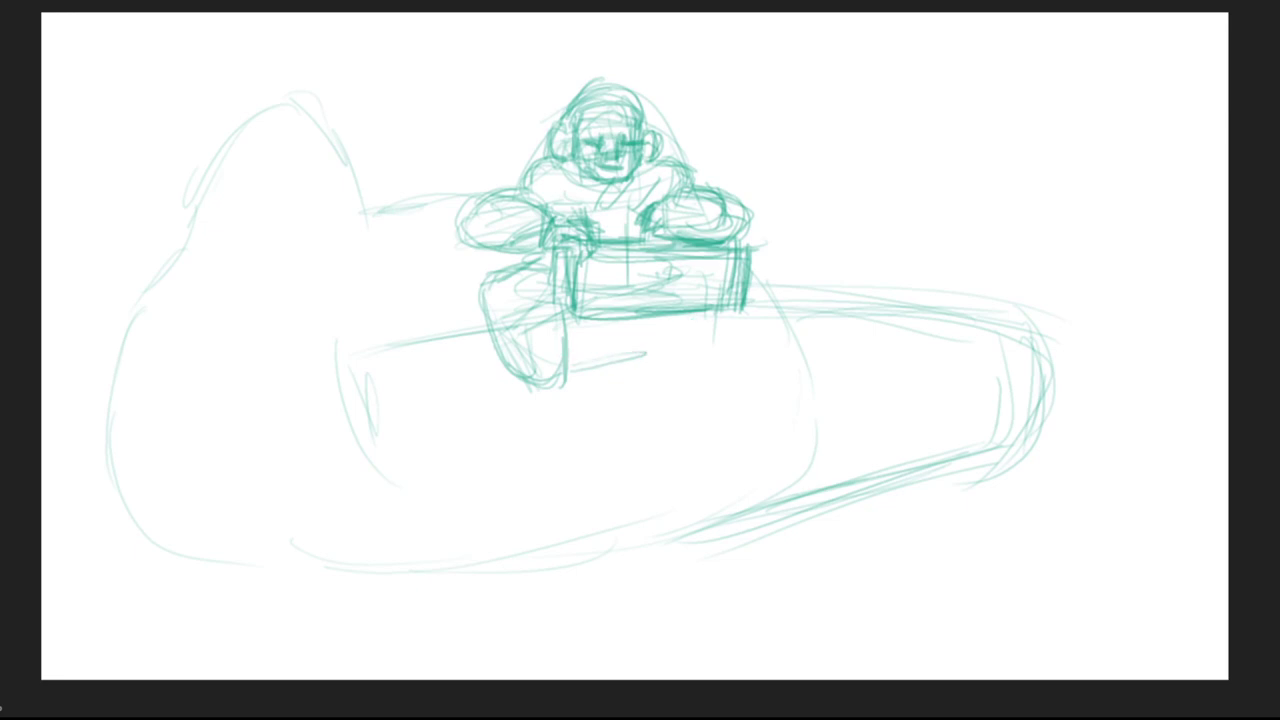
# Step: Darken the rider's headband and facial features, and define the torso edge above the console
pyautogui.moveTo(568, 102)
pyautogui.mouseDown()
pyautogui.moveTo(566, 132)
pyautogui.moveTo(602, 88)
pyautogui.moveTo(642, 108)
pyautogui.moveTo(660, 157)
pyautogui.mouseUp()
pyautogui.moveTo(578, 122)
pyautogui.mouseDown()
pyautogui.moveTo(620, 100)
pyautogui.moveTo(638, 118)
pyautogui.moveTo(602, 150)
pyautogui.moveTo(613, 158)
pyautogui.mouseUp()
pyautogui.moveTo(664, 205)
pyautogui.mouseDown()
pyautogui.moveTo(662, 236)
pyautogui.moveTo(637, 215)
pyautogui.moveTo(636, 235)
pyautogui.mouseUp()
pyautogui.moveTo(600, 235); pyautogui.dragTo(634, 239)
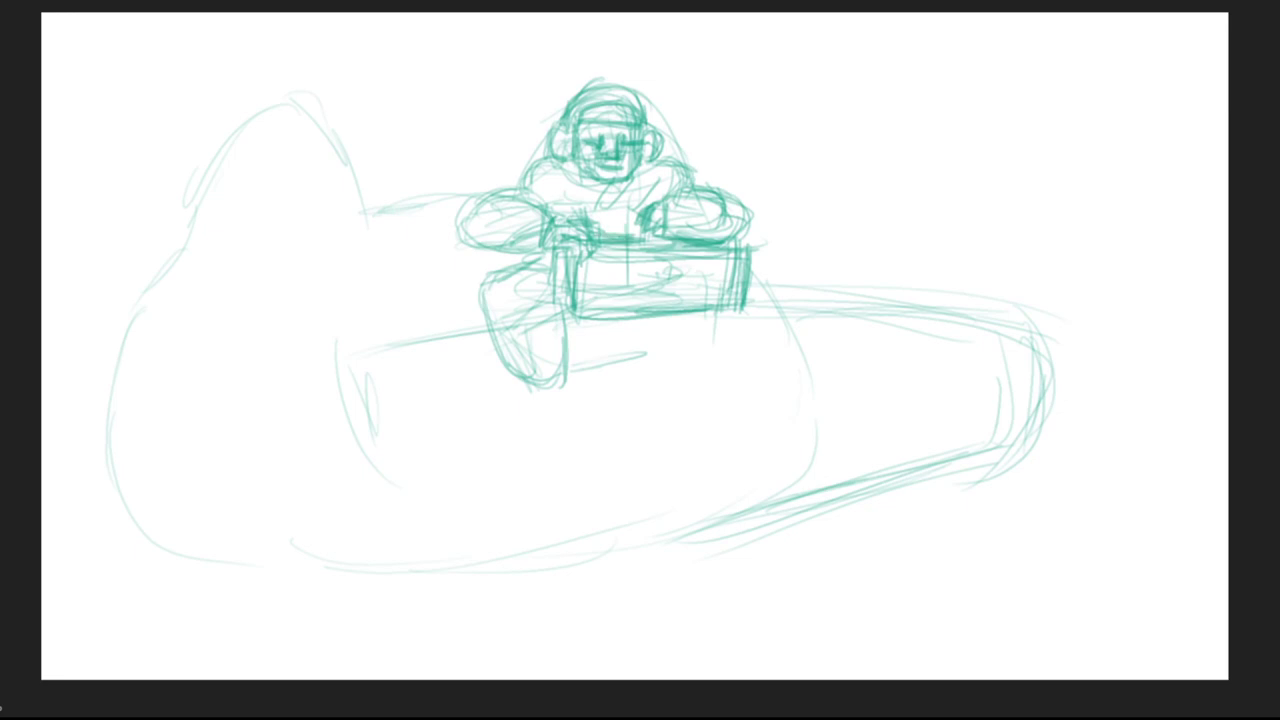
# Step: Add contour strokes to the console's side, the rider's thigh and both shoulders
pyautogui.moveTo(733, 264); pyautogui.dragTo(736, 287)
pyautogui.moveTo(526, 263); pyautogui.dragTo(484, 295)
pyautogui.moveTo(510, 195)
pyautogui.mouseDown()
pyautogui.moveTo(538, 160)
pyautogui.moveTo(522, 198)
pyautogui.moveTo(524, 184)
pyautogui.mouseUp()
pyautogui.moveTo(666, 160); pyautogui.dragTo(706, 188)
# Step: Sketch the trouser cuff, ankle and blocky shoe at the end of the rider's left-side leg
pyautogui.moveTo(508, 190)
pyautogui.mouseDown()
pyautogui.moveTo(478, 315)
pyautogui.moveTo(514, 362)
pyautogui.moveTo(520, 400)
pyautogui.moveTo(574, 394)
pyautogui.moveTo(509, 417)
pyautogui.moveTo(558, 424)
pyautogui.mouseUp()
pyautogui.moveTo(568, 388)
pyautogui.mouseDown()
pyautogui.moveTo(567, 426)
pyautogui.moveTo(528, 414)
pyautogui.mouseUp()
pyautogui.moveTo(512, 402)
pyautogui.mouseDown()
pyautogui.moveTo(562, 402)
pyautogui.moveTo(516, 405)
pyautogui.mouseUp()
pyautogui.moveTo(517, 406)
pyautogui.mouseDown()
pyautogui.moveTo(518, 424)
pyautogui.moveTo(554, 422)
pyautogui.mouseUp()
pyautogui.moveTo(532, 426)
pyautogui.mouseDown()
pyautogui.moveTo(558, 424)
pyautogui.moveTo(546, 398)
pyautogui.moveTo(558, 400)
pyautogui.mouseUp()
pyautogui.moveTo(524, 382)
pyautogui.mouseDown()
pyautogui.moveTo(570, 381)
pyautogui.moveTo(568, 422)
pyautogui.moveTo(565, 410)
pyautogui.mouseUp()
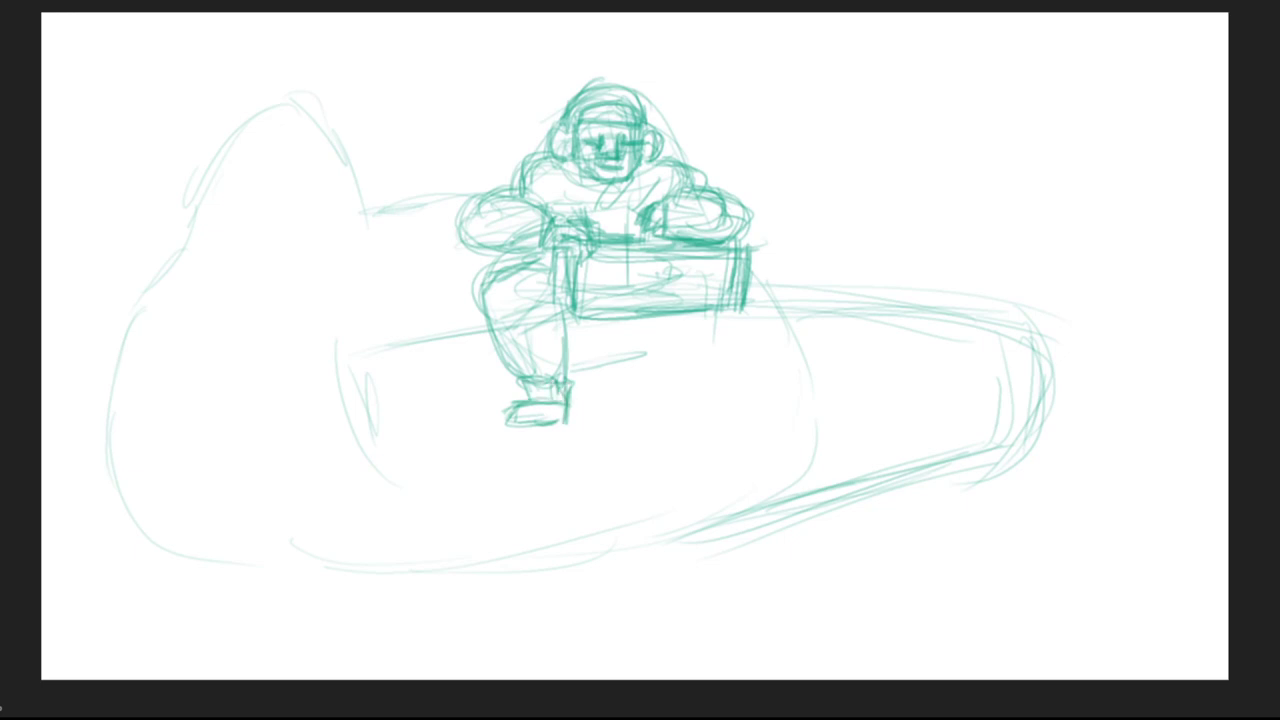
# Step: Mark the console's outer right edge, and flatten the vehicle's tall hump with a straighter top and a hatched inner slope
pyautogui.moveTo(752, 254)
pyautogui.mouseDown()
pyautogui.moveTo(776, 266)
pyautogui.moveTo(766, 286)
pyautogui.mouseUp()
pyautogui.moveTo(752, 250); pyautogui.dragTo(764, 284)
pyautogui.moveTo(214, 130); pyautogui.dragTo(328, 114)
pyautogui.moveTo(240, 108); pyautogui.dragTo(318, 105)
pyautogui.moveTo(282, 107); pyautogui.dragTo(379, 155)
pyautogui.moveTo(340, 114); pyautogui.dragTo(366, 192)
pyautogui.moveTo(344, 126); pyautogui.dragTo(362, 206)
pyautogui.moveTo(362, 178); pyautogui.dragTo(369, 204)
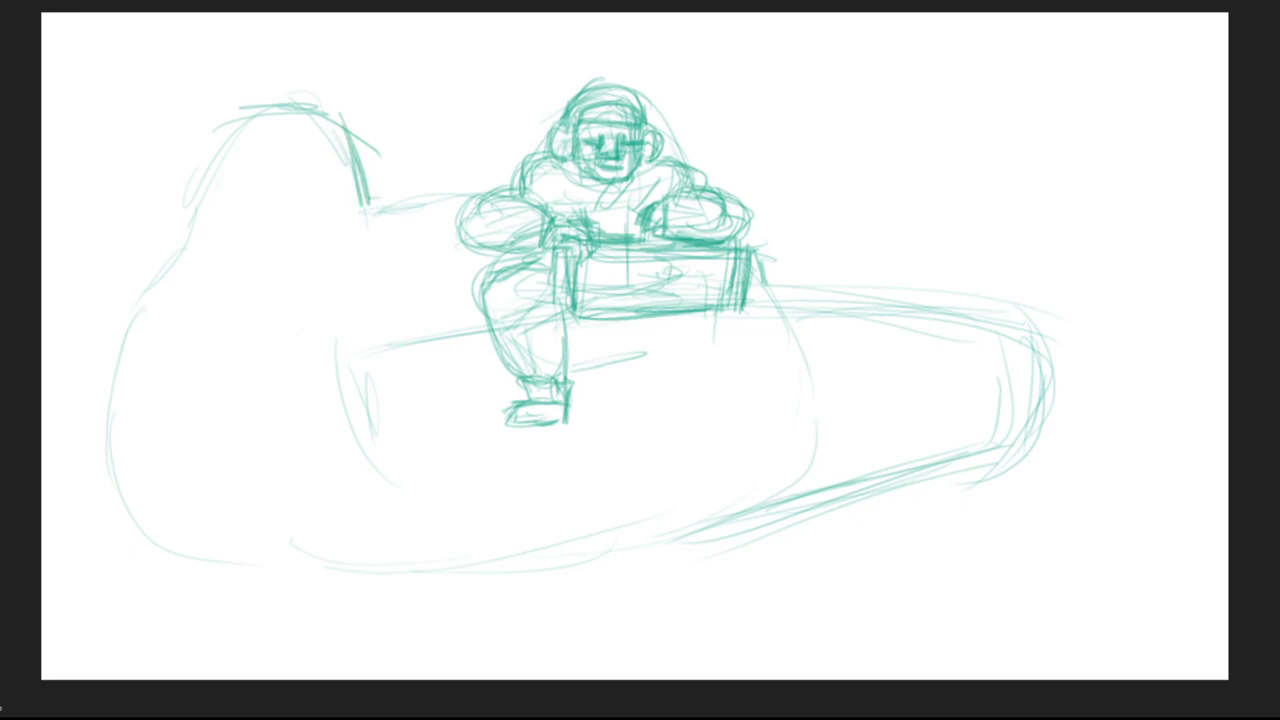
pyautogui.moveTo(338, 114); pyautogui.dragTo(356, 206)
pyautogui.moveTo(340, 120); pyautogui.dragTo(362, 228)
pyautogui.moveTo(330, 128); pyautogui.dragTo(354, 218)
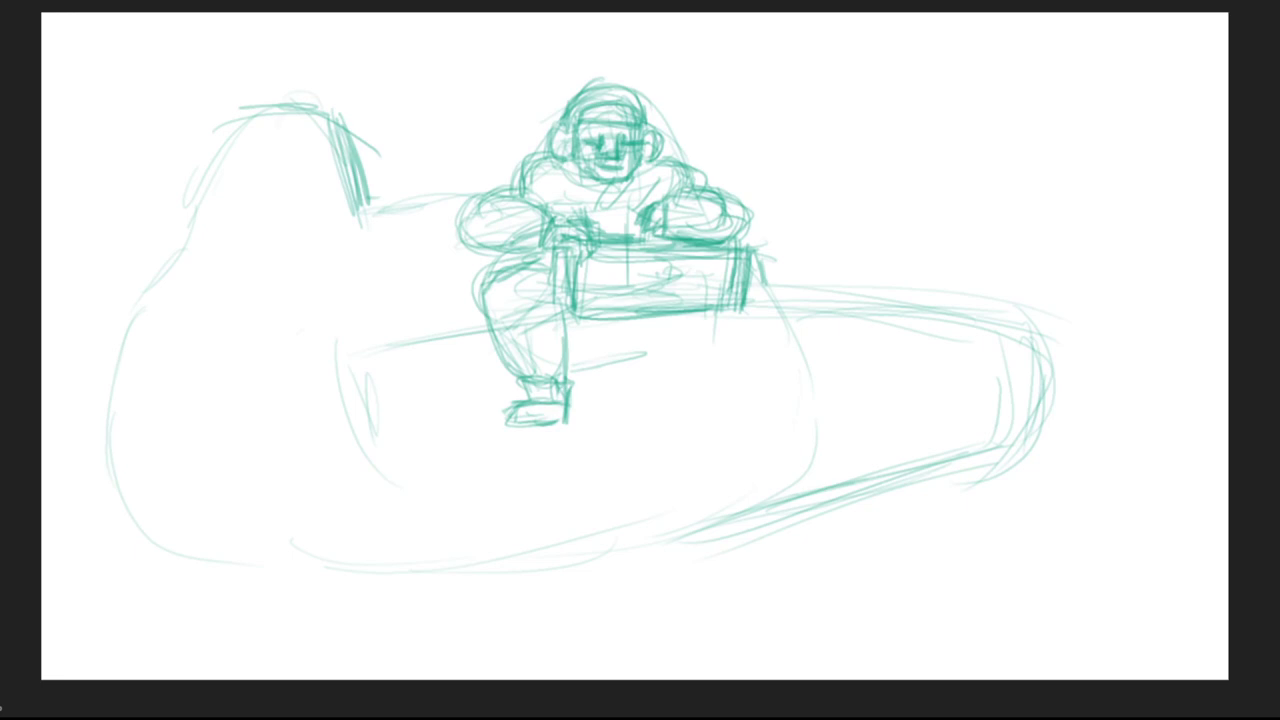
# Step: Straighten the vehicle body's long upper edge and draw vertical edges at both of its ends
pyautogui.moveTo(355, 346)
pyautogui.mouseDown()
pyautogui.moveTo(360, 486)
pyautogui.moveTo(436, 350)
pyautogui.moveTo(456, 340)
pyautogui.moveTo(940, 318)
pyautogui.mouseUp()
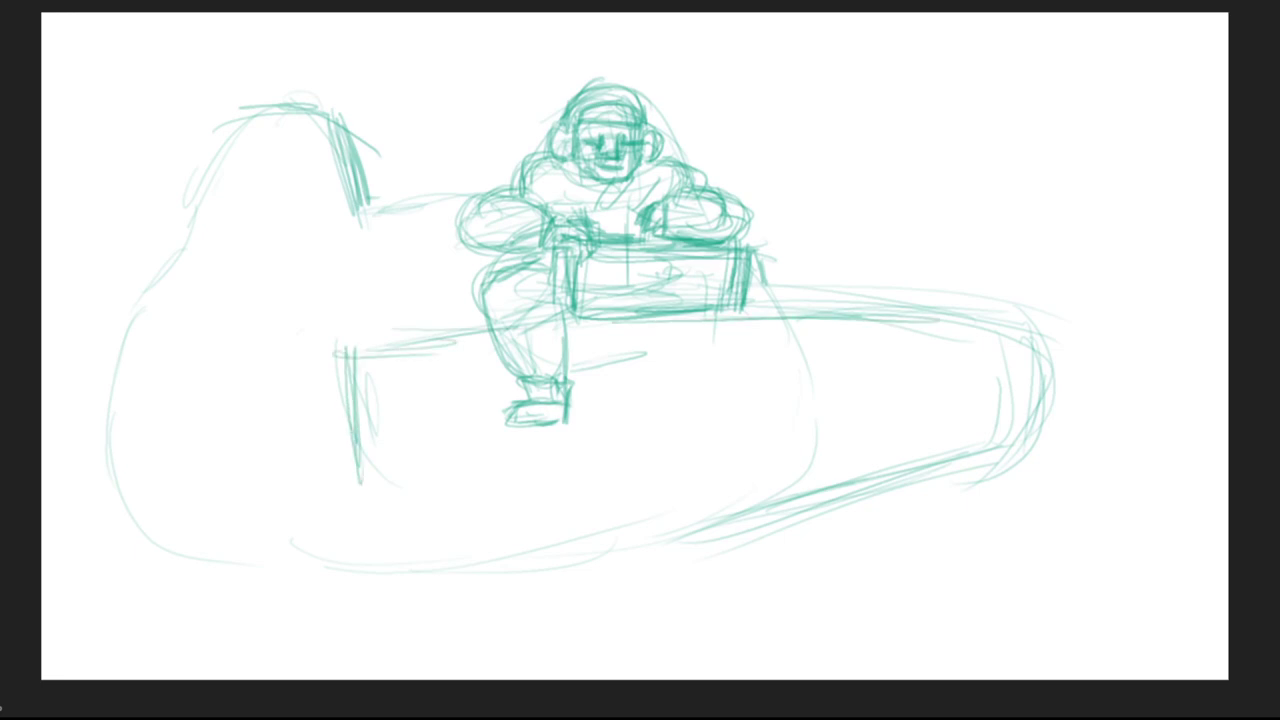
pyautogui.moveTo(764, 322); pyautogui.dragTo(1001, 312)
pyautogui.moveTo(999, 313); pyautogui.dragTo(1009, 474)
pyautogui.moveTo(988, 344); pyautogui.dragTo(1004, 460)
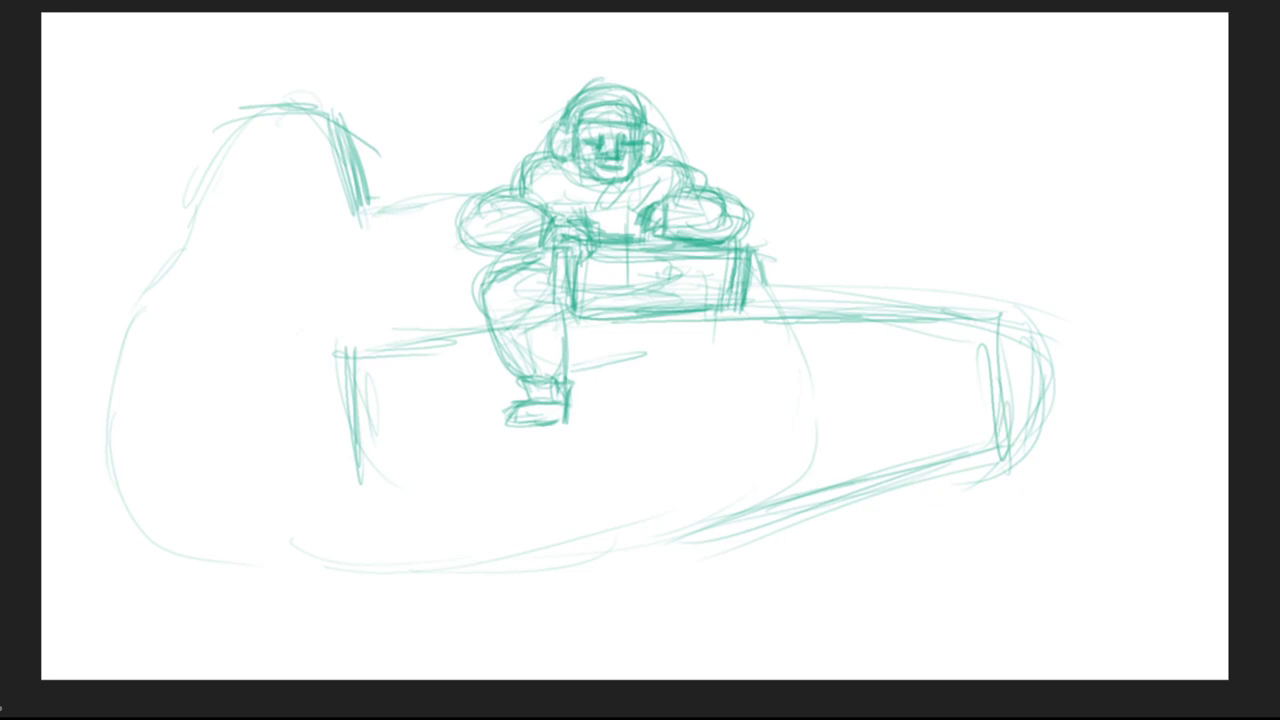
# Step: Deepen the vehicle body into a large box with a lower base edge and slanted edges down both ends
pyautogui.moveTo(356, 472)
pyautogui.mouseDown()
pyautogui.moveTo(356, 552)
pyautogui.moveTo(326, 594)
pyautogui.moveTo(402, 600)
pyautogui.mouseUp()
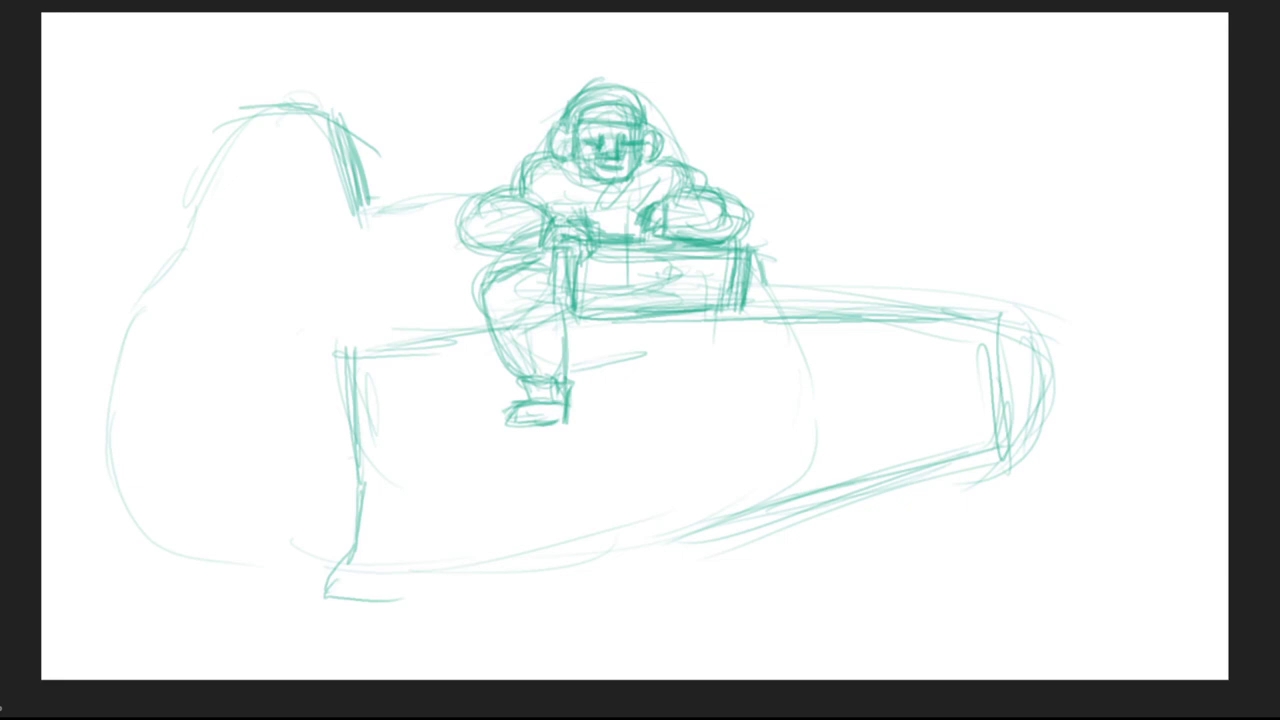
pyautogui.moveTo(366, 600); pyautogui.dragTo(844, 586)
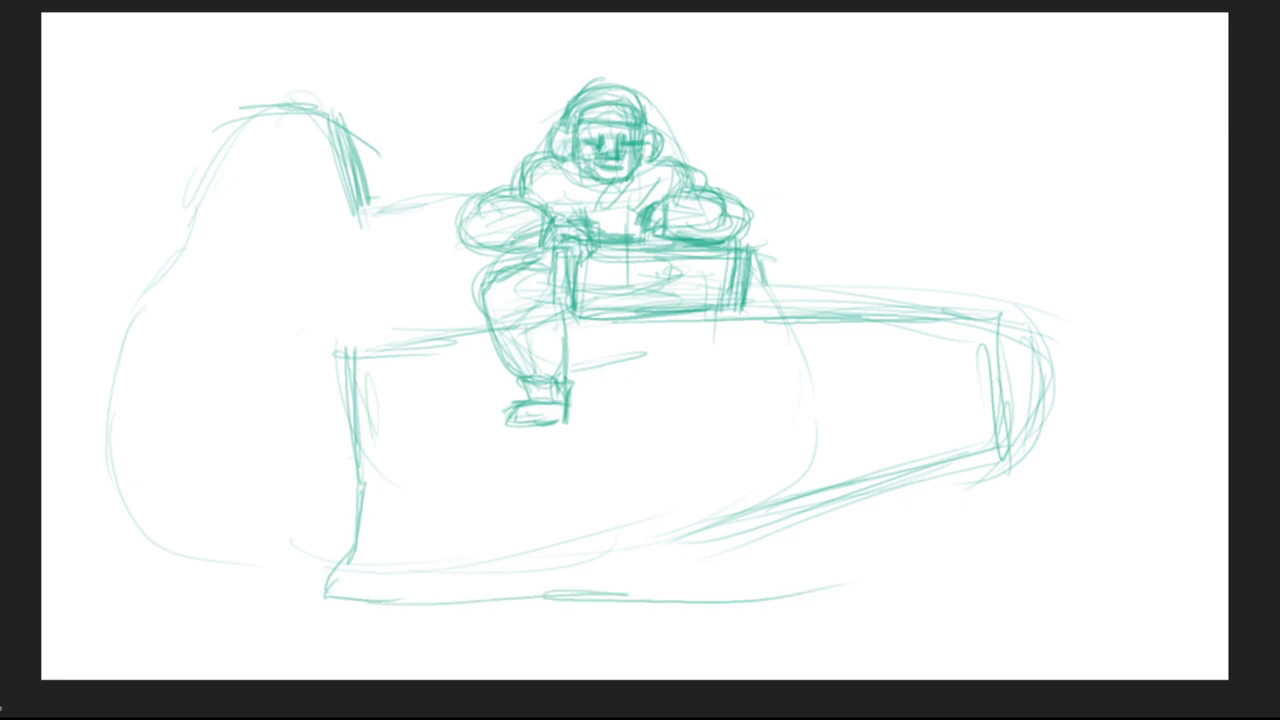
pyautogui.moveTo(1040, 380); pyautogui.dragTo(1022, 524)
pyautogui.moveTo(1042, 428); pyautogui.dragTo(1002, 560)
pyautogui.moveTo(1044, 398)
pyautogui.mouseDown()
pyautogui.moveTo(1000, 574)
pyautogui.moveTo(1010, 599)
pyautogui.mouseUp()
pyautogui.moveTo(1004, 594); pyautogui.dragTo(750, 611)
pyautogui.moveTo(856, 596)
pyautogui.mouseDown()
pyautogui.moveTo(720, 606)
pyautogui.moveTo(858, 600)
pyautogui.mouseUp()
pyautogui.moveTo(964, 308)
pyautogui.mouseDown()
pyautogui.moveTo(1044, 346)
pyautogui.moveTo(1022, 554)
pyautogui.mouseUp()
pyautogui.moveTo(1058, 406); pyautogui.dragTo(1010, 570)
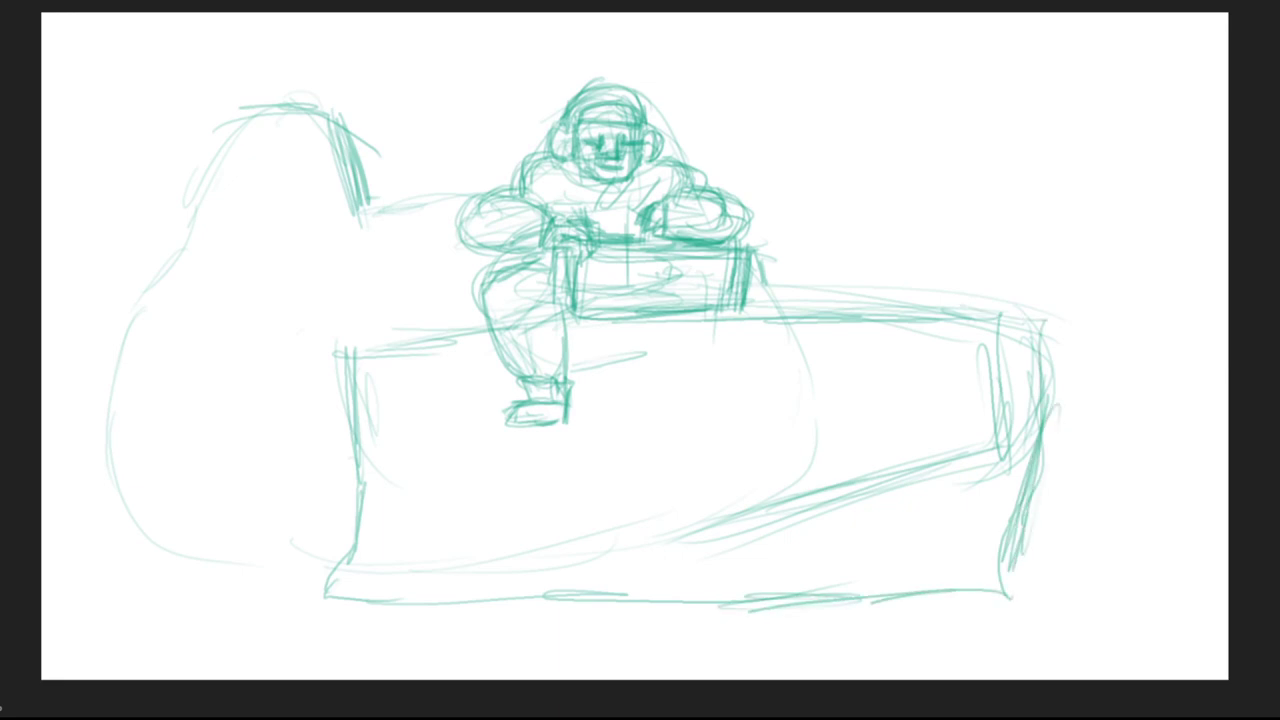
pyautogui.moveTo(624, 612); pyautogui.dragTo(926, 600)
pyautogui.moveTo(484, 314)
pyautogui.mouseDown()
pyautogui.moveTo(340, 396)
pyautogui.moveTo(326, 588)
pyautogui.mouseUp()
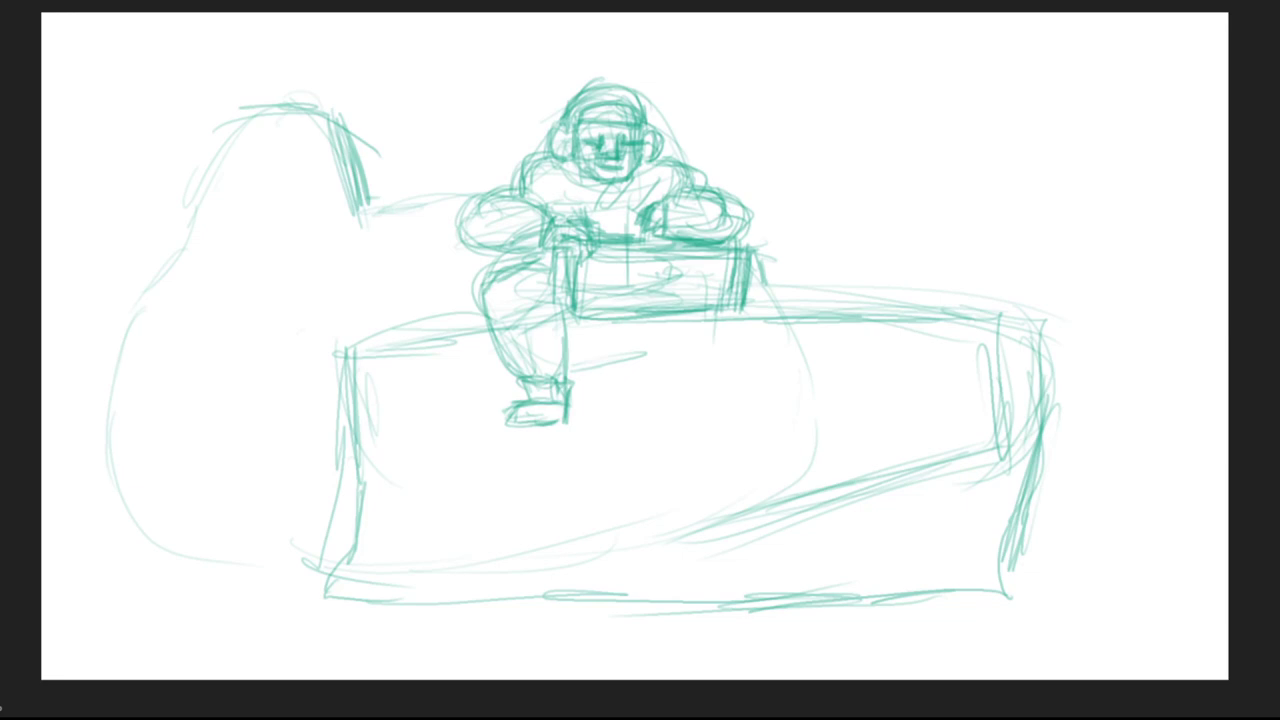
# Step: Draw the hump's outer slope running down into the angular outer side of a block left of the body
pyautogui.moveTo(247, 119); pyautogui.dragTo(206, 233)
pyautogui.moveTo(210, 188); pyautogui.dragTo(180, 302)
pyautogui.moveTo(213, 173); pyautogui.dragTo(139, 316)
pyautogui.moveTo(185, 227); pyautogui.dragTo(131, 327)
pyautogui.moveTo(128, 298)
pyautogui.mouseDown()
pyautogui.moveTo(258, 316)
pyautogui.moveTo(108, 444)
pyautogui.mouseUp()
pyautogui.moveTo(112, 378); pyautogui.dragTo(96, 448)
pyautogui.moveTo(120, 342); pyautogui.dragTo(78, 462)
pyautogui.moveTo(90, 498); pyautogui.dragTo(202, 576)
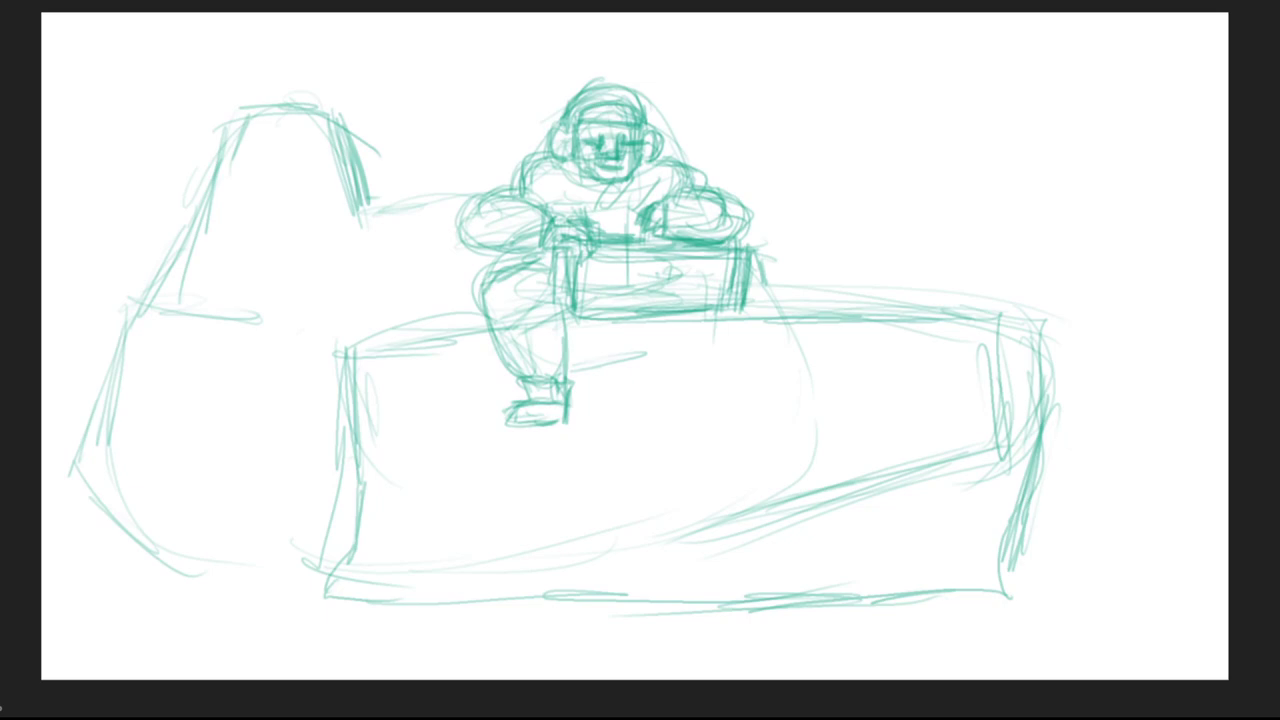
# Step: Close the left-side block into a tilted boxy face and reinforce its outline
pyautogui.moveTo(256, 330); pyautogui.dragTo(320, 358)
pyautogui.moveTo(314, 354); pyautogui.dragTo(264, 510)
pyautogui.moveTo(298, 398); pyautogui.dragTo(241, 564)
pyautogui.moveTo(182, 570); pyautogui.dragTo(254, 525)
pyautogui.moveTo(72, 462)
pyautogui.mouseDown()
pyautogui.moveTo(172, 570)
pyautogui.moveTo(66, 468)
pyautogui.mouseUp()
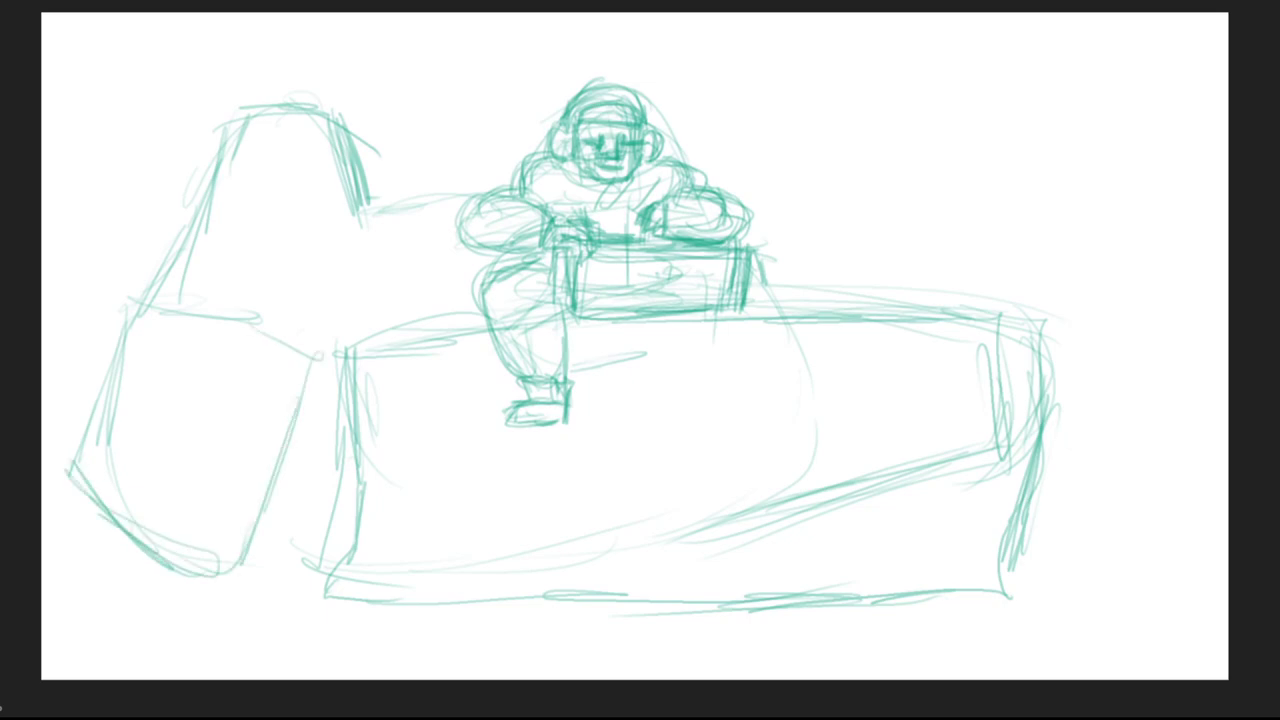
pyautogui.moveTo(56, 412)
pyautogui.mouseDown()
pyautogui.moveTo(135, 300)
pyautogui.moveTo(318, 356)
pyautogui.moveTo(218, 572)
pyautogui.mouseUp()
pyautogui.moveTo(138, 290)
pyautogui.mouseDown()
pyautogui.moveTo(296, 372)
pyautogui.moveTo(312, 358)
pyautogui.moveTo(68, 440)
pyautogui.mouseUp()
pyautogui.moveTo(136, 320); pyautogui.dragTo(52, 478)
pyautogui.moveTo(94, 394); pyautogui.dragTo(52, 472)
pyautogui.moveTo(68, 452)
pyautogui.mouseDown()
pyautogui.moveTo(162, 556)
pyautogui.moveTo(190, 560)
pyautogui.mouseUp()
pyautogui.moveTo(300, 448); pyautogui.dragTo(268, 506)
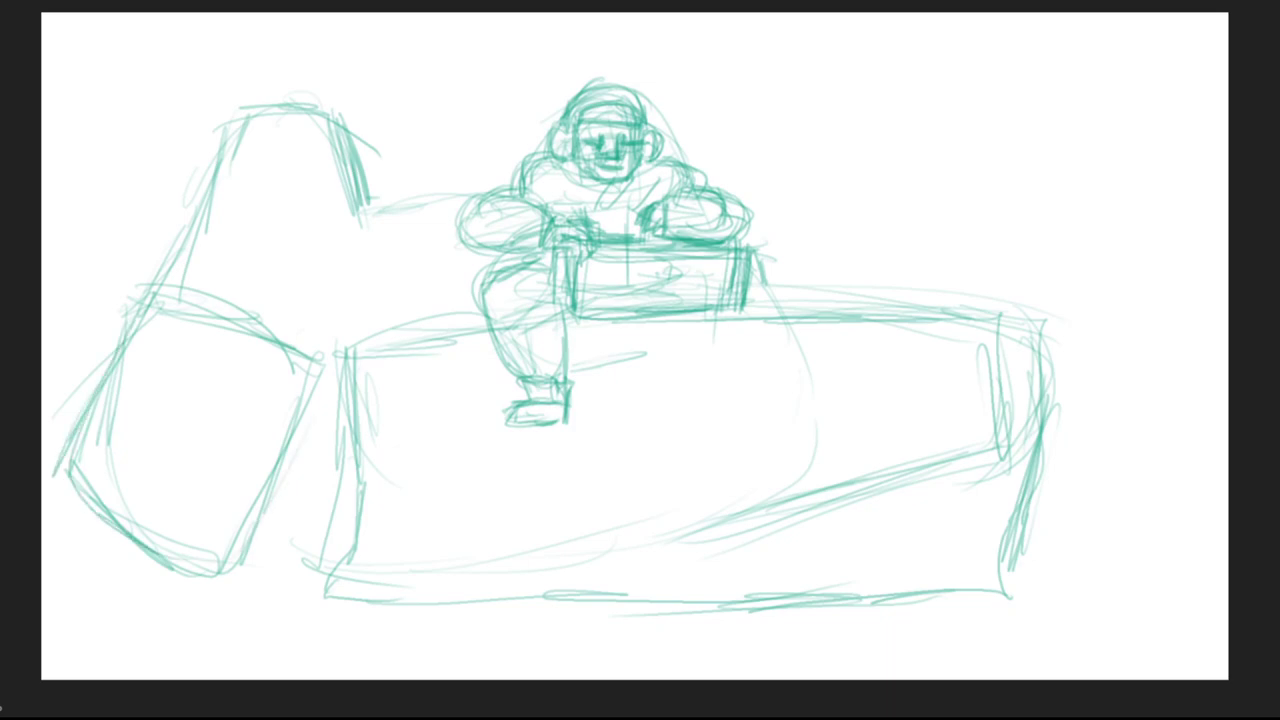
# Step: Reinforce the hump's outer slope and the line linking the hump to the rider's shoulder
pyautogui.moveTo(202, 152); pyautogui.dragTo(148, 290)
pyautogui.moveTo(370, 200)
pyautogui.mouseDown()
pyautogui.moveTo(490, 176)
pyautogui.moveTo(468, 178)
pyautogui.mouseUp()
pyautogui.moveTo(400, 196); pyautogui.dragTo(516, 192)
# Step: Add short depth strokes at the tilted block's corners, linking it to the main body
pyautogui.moveTo(278, 552); pyautogui.dragTo(244, 561)
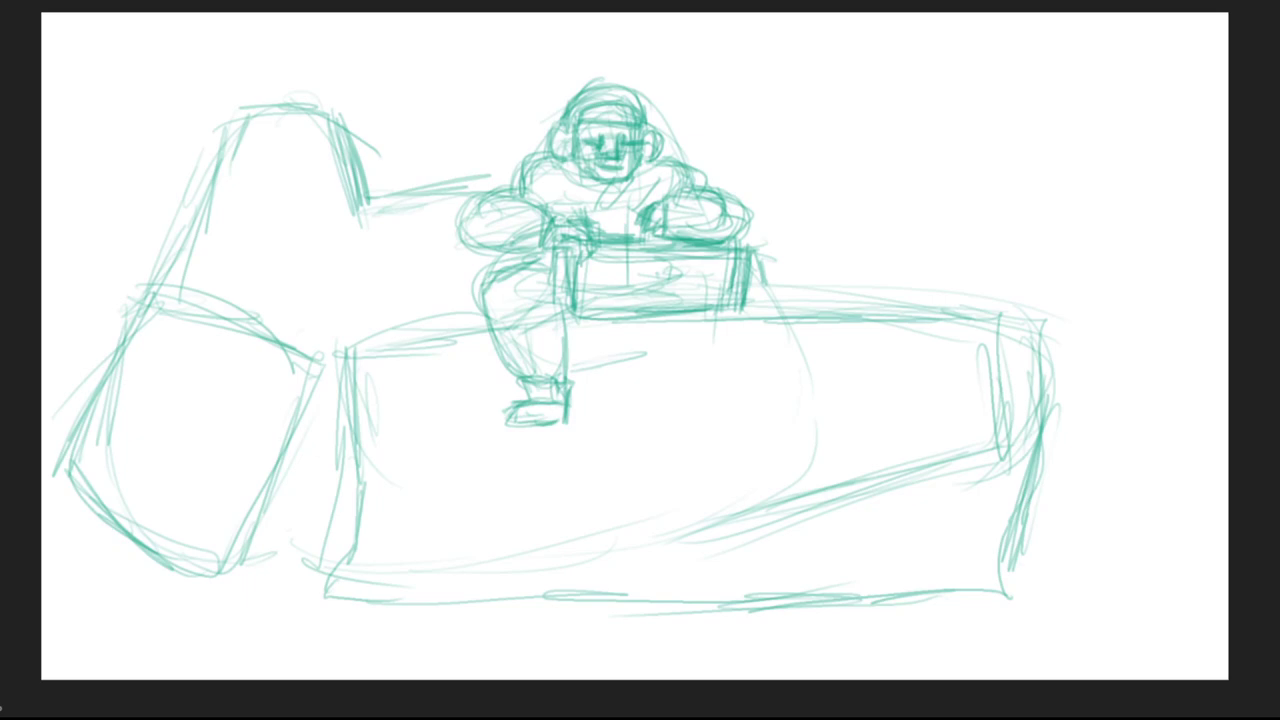
pyautogui.moveTo(326, 366); pyautogui.dragTo(350, 389)
pyautogui.moveTo(134, 307); pyautogui.dragTo(194, 294)
pyautogui.moveTo(172, 294); pyautogui.dragTo(220, 282)
pyautogui.moveTo(316, 348); pyautogui.dragTo(350, 336)
pyautogui.moveTo(298, 358); pyautogui.dragTo(334, 343)
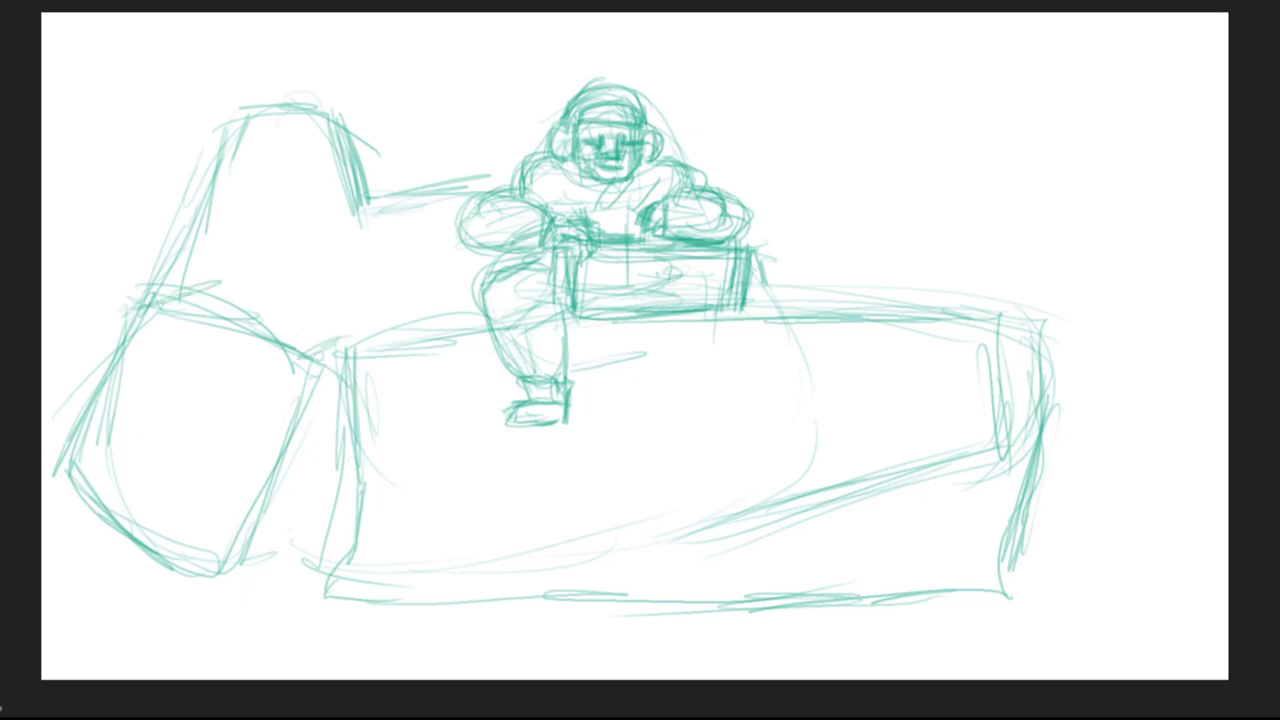
# Step: Sketch the gap between the tilted block and the main body, and hatch the body's narrow end face
pyautogui.moveTo(238, 293)
pyautogui.mouseDown()
pyautogui.moveTo(350, 316)
pyautogui.moveTo(327, 488)
pyautogui.mouseUp()
pyautogui.moveTo(344, 392)
pyautogui.mouseDown()
pyautogui.moveTo(294, 529)
pyautogui.moveTo(240, 566)
pyautogui.mouseUp()
pyautogui.moveTo(344, 348); pyautogui.dragTo(304, 530)
pyautogui.moveTo(330, 430); pyautogui.dragTo(302, 560)
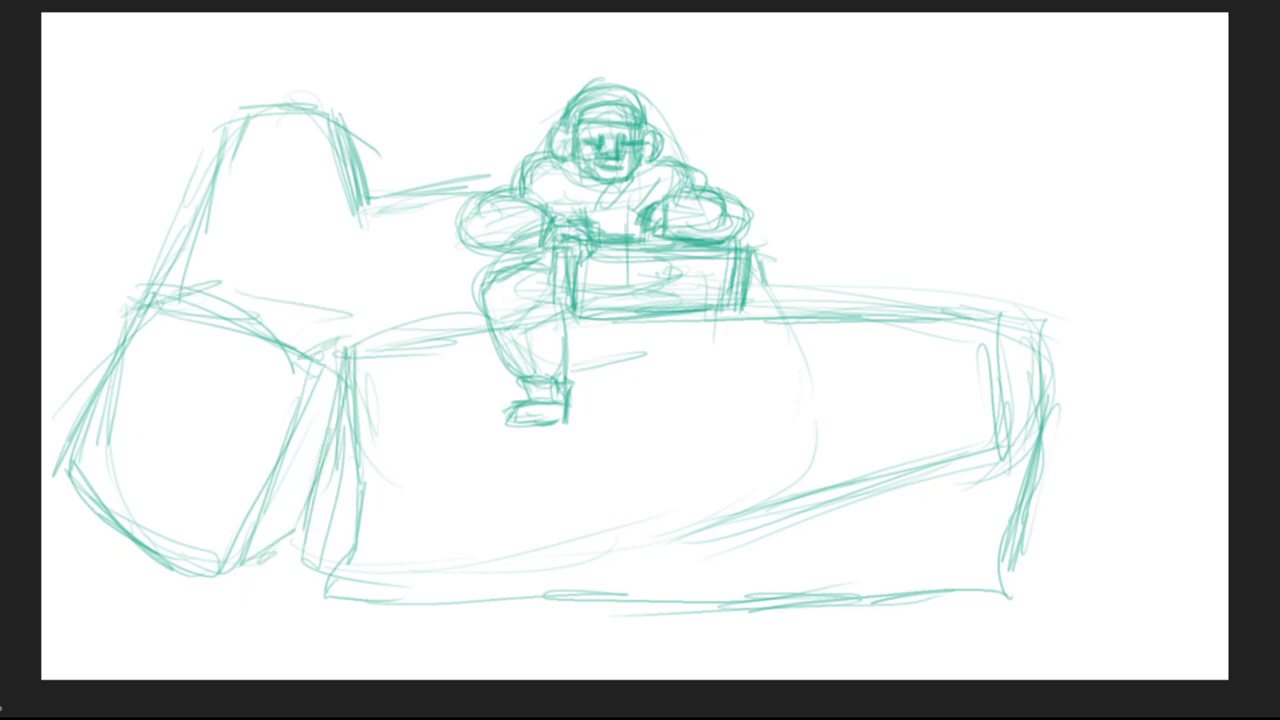
pyautogui.moveTo(356, 394); pyautogui.dragTo(324, 532)
pyautogui.moveTo(350, 462); pyautogui.dragTo(338, 542)
pyautogui.moveTo(358, 492); pyautogui.dragTo(334, 546)
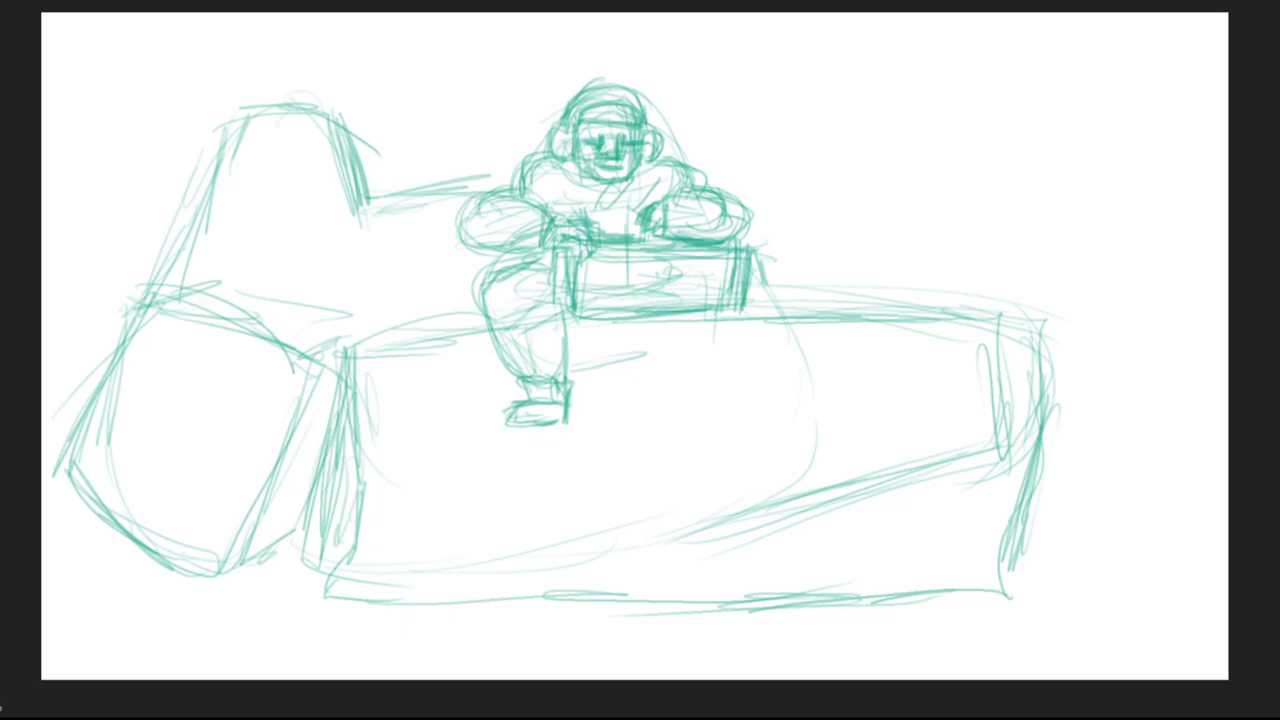
pyautogui.moveTo(362, 486); pyautogui.dragTo(356, 566)
# Step: Rough in a tall boxy shape behind the rider's right-side shoulder
pyautogui.moveTo(766, 155)
pyautogui.mouseDown()
pyautogui.moveTo(714, 162)
pyautogui.moveTo(790, 167)
pyautogui.moveTo(784, 106)
pyautogui.moveTo(834, 101)
pyautogui.mouseUp()
pyautogui.moveTo(734, 142); pyautogui.dragTo(690, 166)
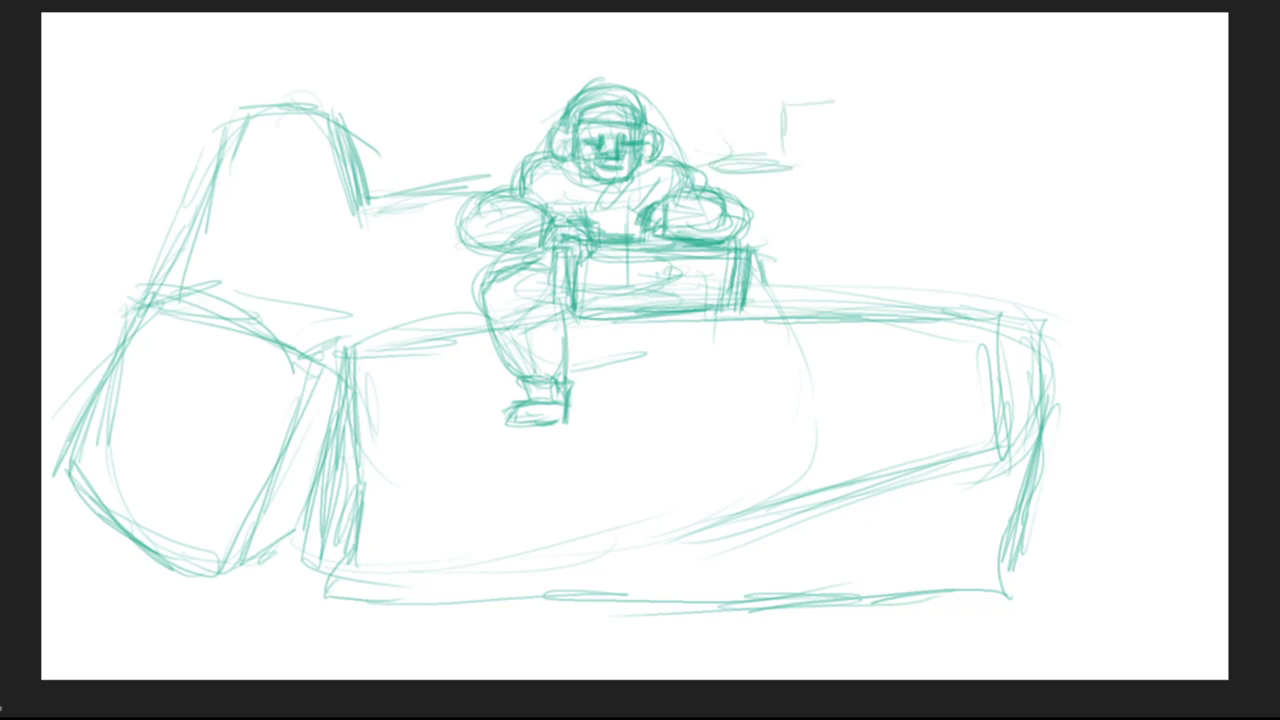
pyautogui.moveTo(716, 100); pyautogui.dragTo(820, 90)
pyautogui.moveTo(820, 92); pyautogui.dragTo(832, 258)
pyautogui.moveTo(822, 118)
pyautogui.mouseDown()
pyautogui.moveTo(846, 280)
pyautogui.moveTo(700, 104)
pyautogui.moveTo(706, 164)
pyautogui.mouseUp()
pyautogui.moveTo(704, 148); pyautogui.dragTo(676, 154)
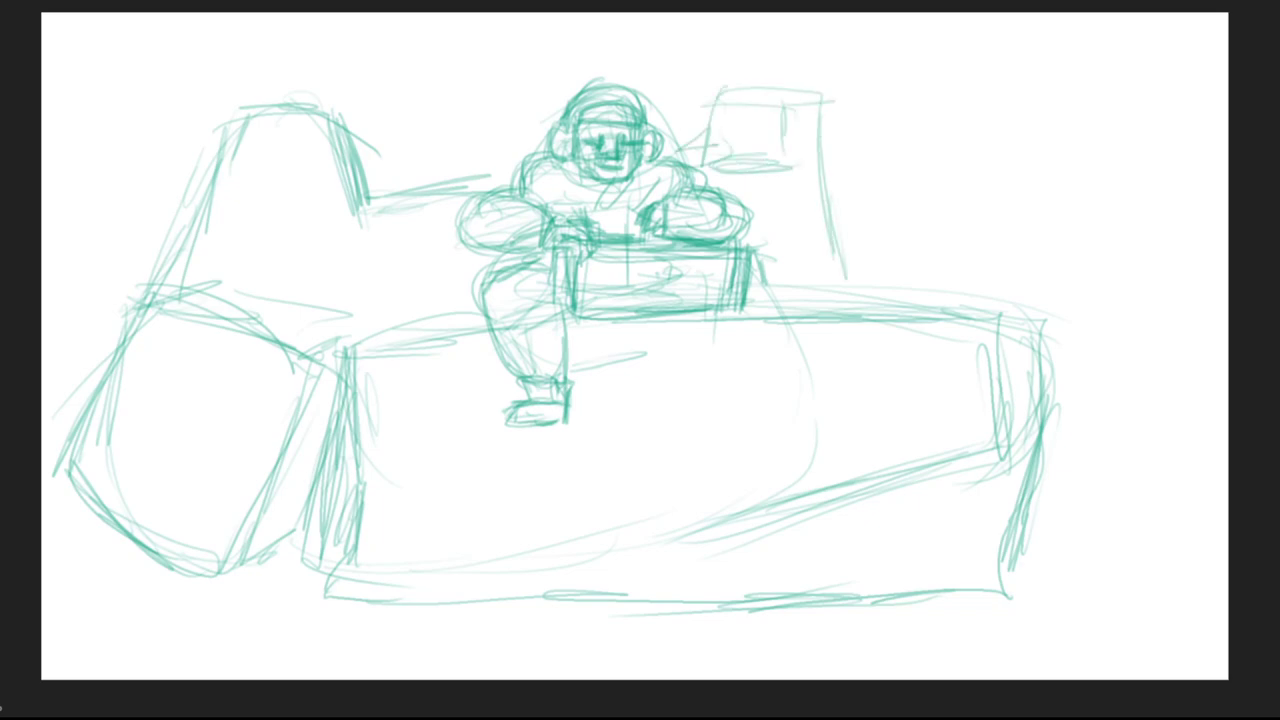
pyautogui.moveTo(724, 116); pyautogui.dragTo(676, 152)
pyautogui.moveTo(698, 100); pyautogui.dragTo(790, 98)
pyautogui.moveTo(766, 88)
pyautogui.mouseDown()
pyautogui.moveTo(828, 134)
pyautogui.moveTo(848, 274)
pyautogui.mouseUp()
pyautogui.moveTo(828, 138); pyautogui.dragTo(850, 256)
pyautogui.moveTo(722, 100)
pyautogui.mouseDown()
pyautogui.moveTo(696, 150)
pyautogui.moveTo(646, 160)
pyautogui.mouseUp()
pyautogui.moveTo(712, 144); pyautogui.dragTo(658, 156)
pyautogui.moveTo(718, 102); pyautogui.dragTo(684, 142)
pyautogui.moveTo(692, 96)
pyautogui.mouseDown()
pyautogui.moveTo(830, 100)
pyautogui.moveTo(846, 242)
pyautogui.mouseUp()
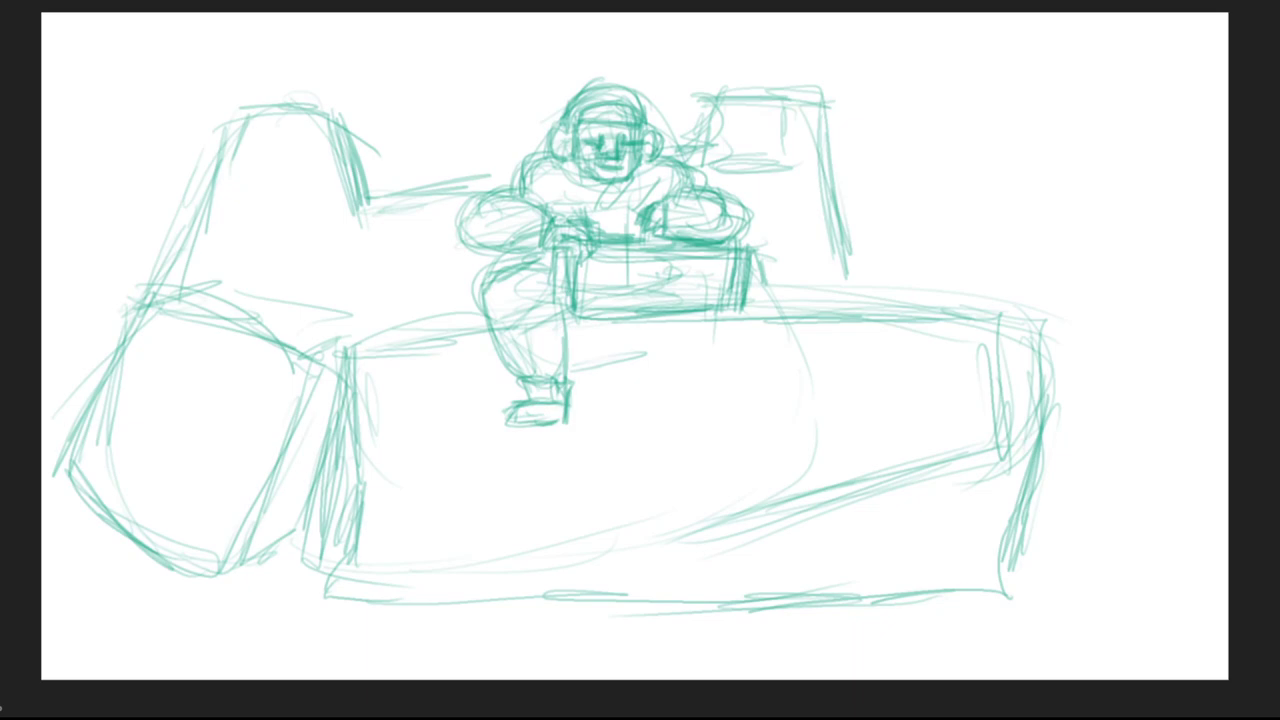
pyautogui.hotkey('ctrl', 'z')
pyautogui.hotkey('ctrl', 'z')
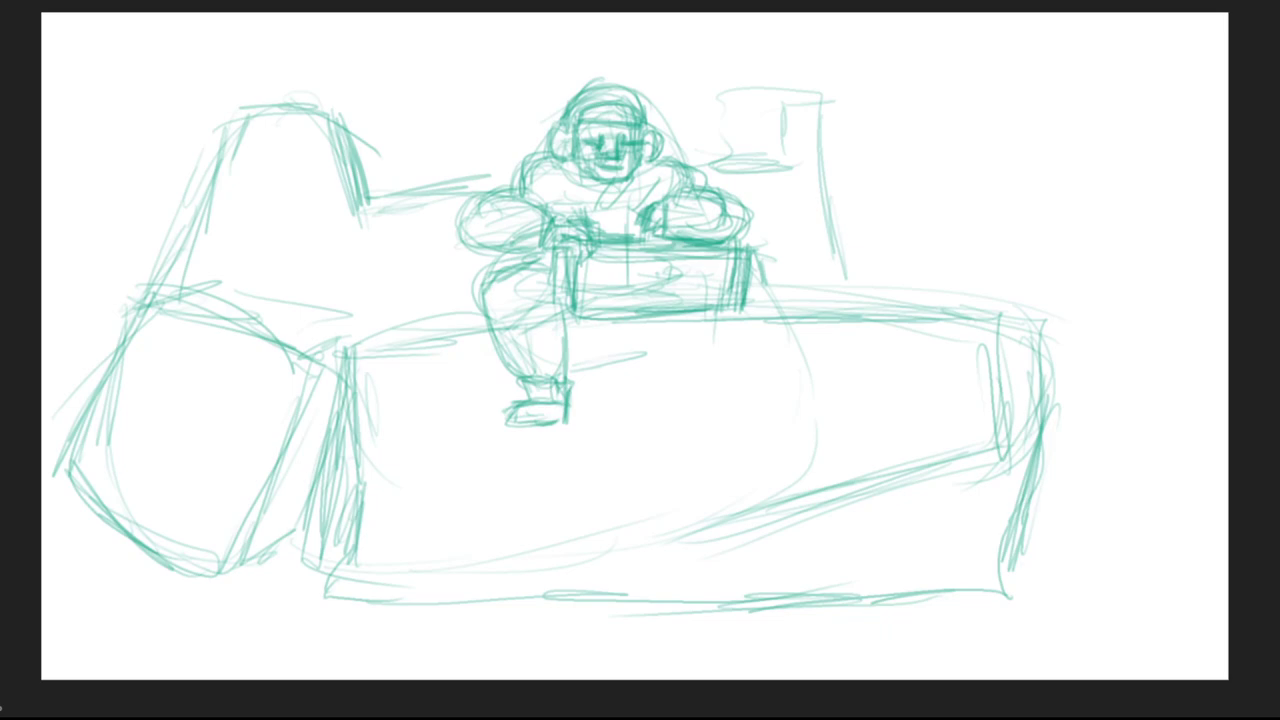
# Step: Sketch the main body's receding left end with a lower corner, a rear vertical and the start of the far top edge
pyautogui.moveTo(283, 505); pyautogui.dragTo(336, 584)
pyautogui.moveTo(256, 534); pyautogui.dragTo(268, 376)
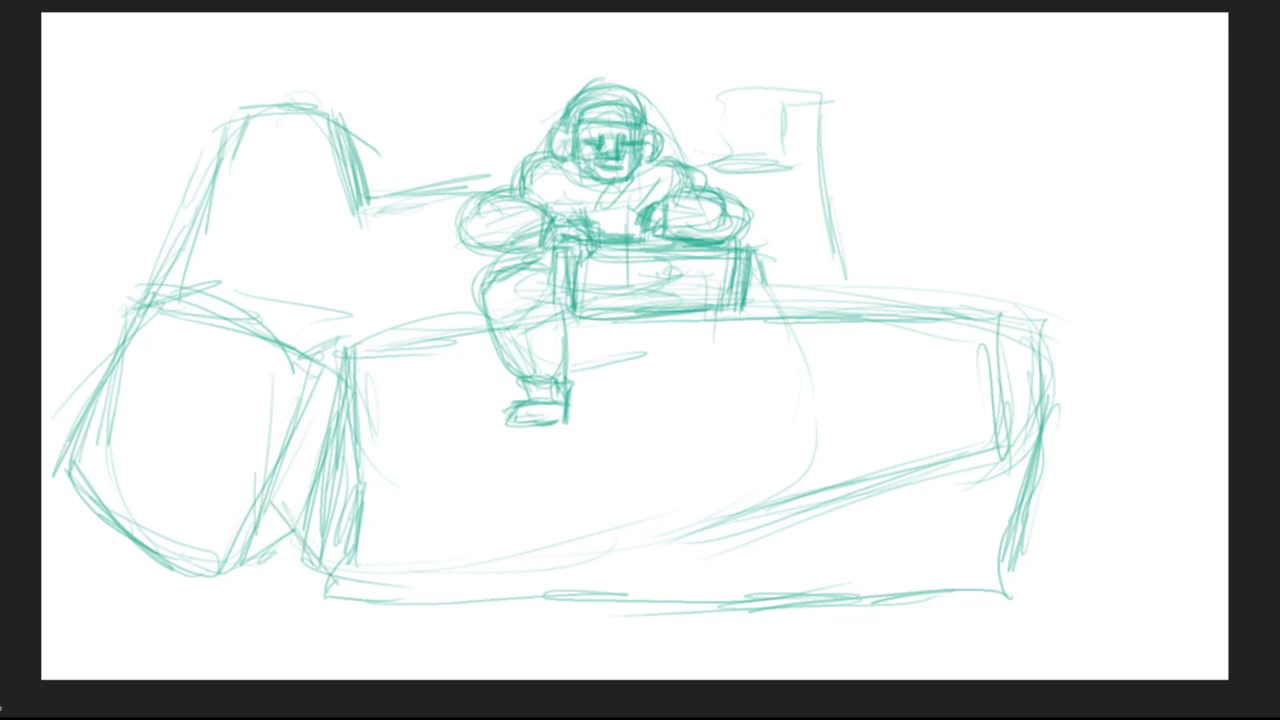
pyautogui.moveTo(262, 500); pyautogui.dragTo(257, 366)
pyautogui.moveTo(286, 314)
pyautogui.mouseDown()
pyautogui.moveTo(340, 352)
pyautogui.moveTo(266, 386)
pyautogui.moveTo(260, 350)
pyautogui.moveTo(372, 260)
pyautogui.mouseUp()
pyautogui.moveTo(292, 284); pyautogui.dragTo(360, 266)
pyautogui.moveTo(336, 272); pyautogui.dragTo(436, 264)
# Step: Draw the body's far top edge behind the rider and slope it down to the right end
pyautogui.moveTo(754, 244); pyautogui.dragTo(880, 255)
pyautogui.moveTo(814, 253); pyautogui.dragTo(942, 266)
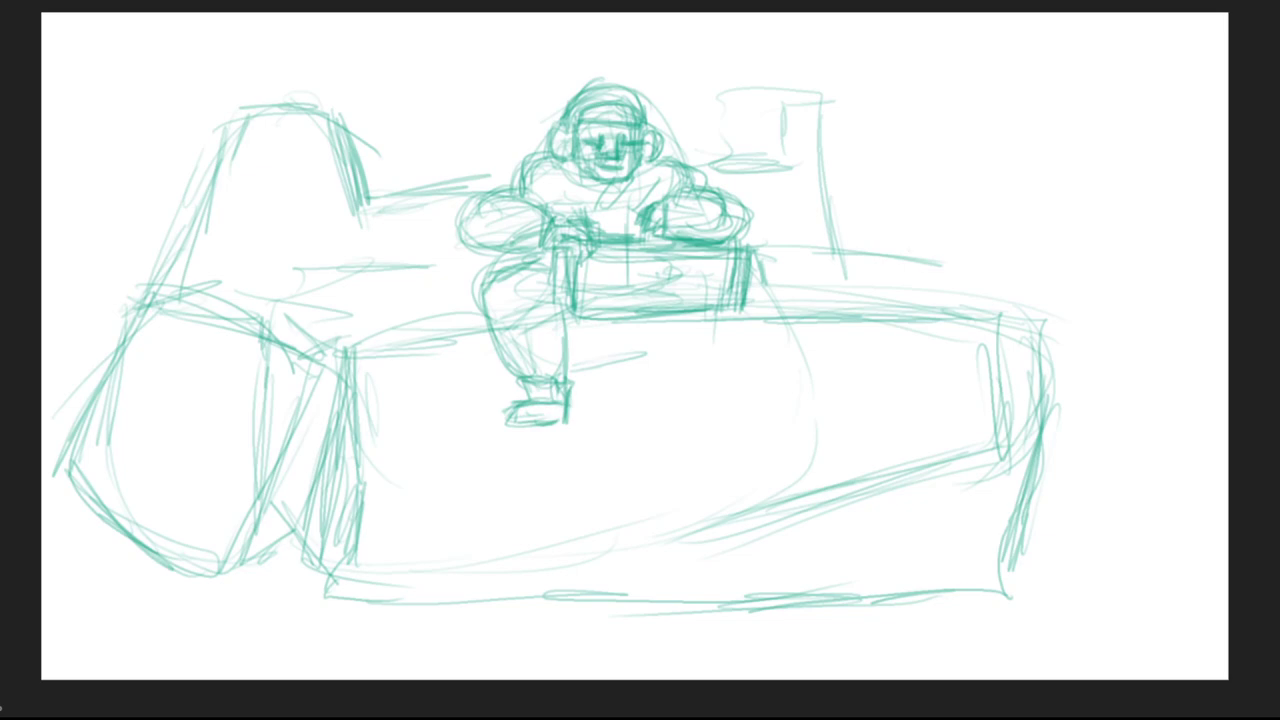
pyautogui.moveTo(910, 250)
pyautogui.mouseDown()
pyautogui.moveTo(1004, 326)
pyautogui.moveTo(978, 290)
pyautogui.mouseUp()
pyautogui.moveTo(726, 240); pyautogui.dragTo(874, 256)
pyautogui.moveTo(866, 234); pyautogui.dragTo(888, 246)
pyautogui.moveTo(894, 244)
pyautogui.mouseDown()
pyautogui.moveTo(946, 246)
pyautogui.moveTo(1052, 338)
pyautogui.moveTo(936, 250)
pyautogui.moveTo(1014, 302)
pyautogui.mouseUp()
pyautogui.moveTo(750, 248); pyautogui.dragTo(916, 258)
pyautogui.moveTo(350, 262); pyautogui.dragTo(508, 250)
# Step: Reinforce the body's left end face, its right end edge and the diagonal line along its lower side
pyautogui.moveTo(314, 276)
pyautogui.mouseDown()
pyautogui.moveTo(466, 260)
pyautogui.moveTo(285, 428)
pyautogui.mouseUp()
pyautogui.moveTo(267, 378)
pyautogui.mouseDown()
pyautogui.moveTo(272, 554)
pyautogui.moveTo(358, 586)
pyautogui.mouseUp()
pyautogui.moveTo(292, 286); pyautogui.dragTo(318, 336)
pyautogui.moveTo(1035, 372); pyautogui.dragTo(1006, 570)
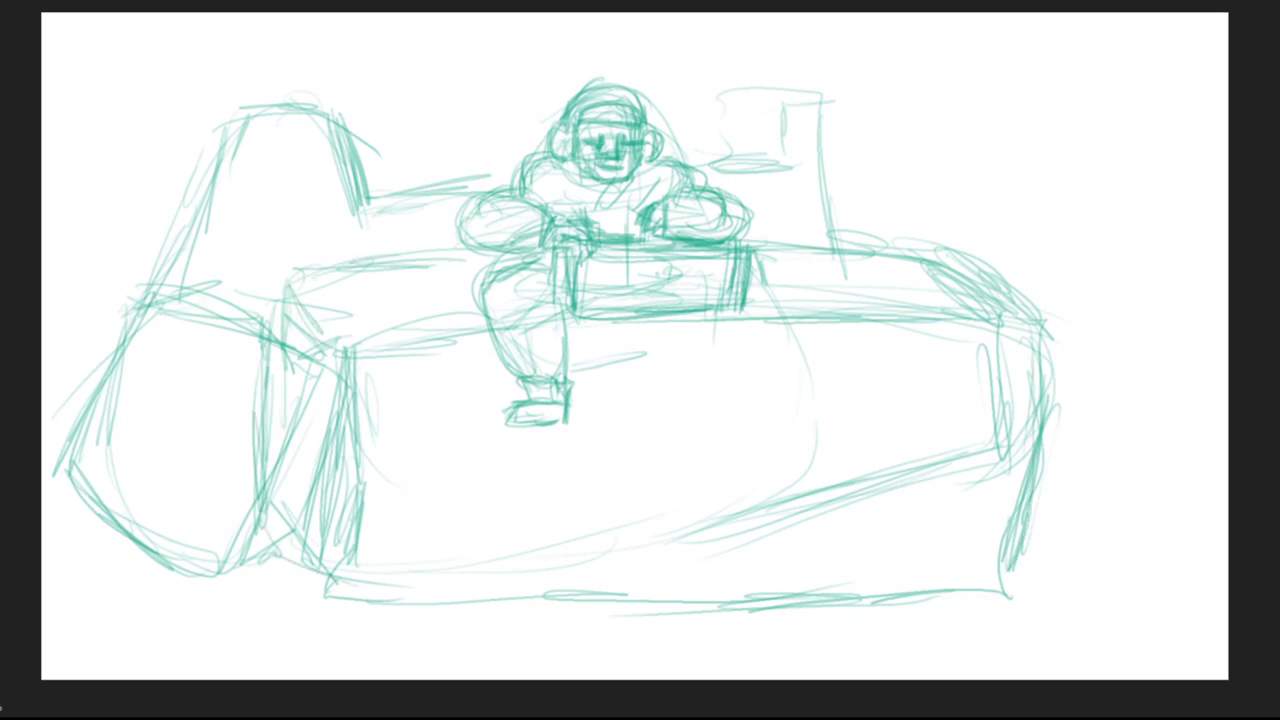
pyautogui.moveTo(1016, 488); pyautogui.dragTo(1002, 596)
pyautogui.moveTo(1030, 434); pyautogui.dragTo(796, 504)
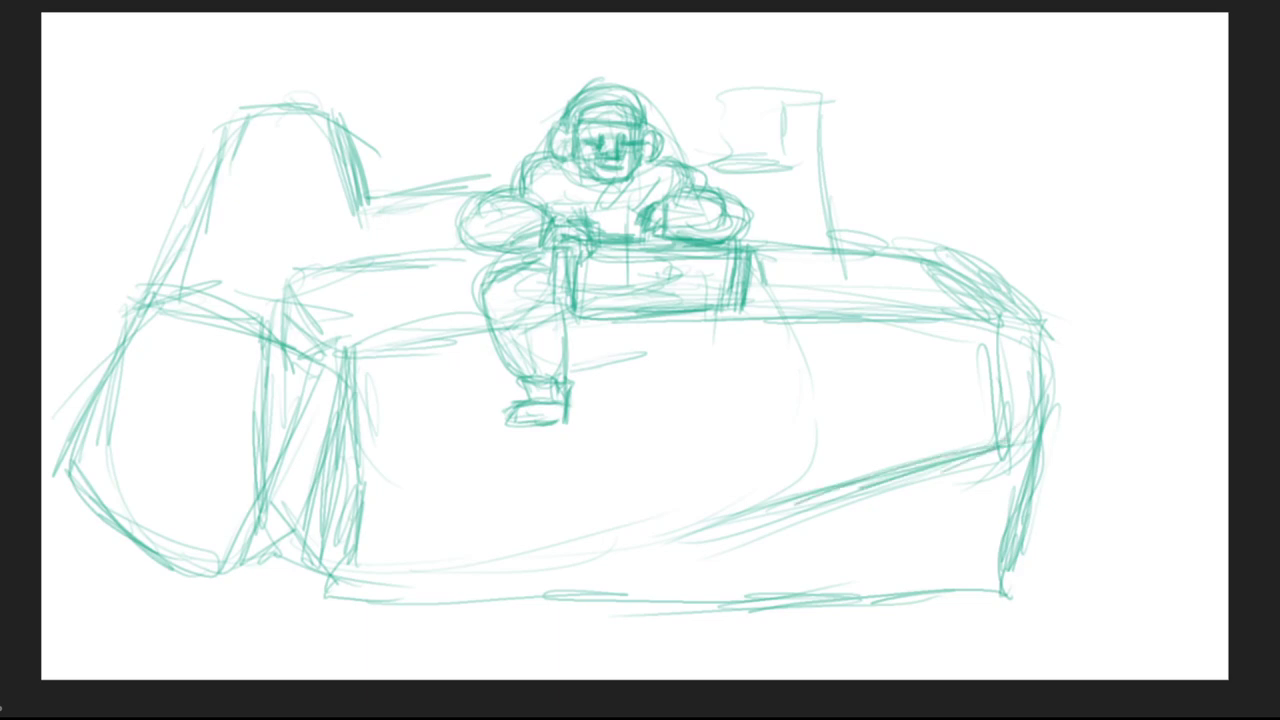
# Step: Firm up the body's upper right corner with hatching on the sloped bevel
pyautogui.moveTo(1024, 412)
pyautogui.mouseDown()
pyautogui.moveTo(922, 480)
pyautogui.moveTo(1036, 326)
pyautogui.mouseUp()
pyautogui.moveTo(1038, 318)
pyautogui.mouseDown()
pyautogui.moveTo(984, 284)
pyautogui.moveTo(922, 312)
pyautogui.mouseUp()
pyautogui.moveTo(944, 262)
pyautogui.mouseDown()
pyautogui.moveTo(1000, 266)
pyautogui.moveTo(1032, 320)
pyautogui.mouseUp()
pyautogui.moveTo(998, 270); pyautogui.dragTo(1036, 326)
pyautogui.moveTo(1042, 318)
pyautogui.mouseDown()
pyautogui.moveTo(1016, 562)
pyautogui.moveTo(862, 586)
pyautogui.moveTo(572, 578)
pyautogui.mouseUp()
# Step: Strengthen the body's base edge, lower left corner and front left vertical edge
pyautogui.moveTo(340, 596); pyautogui.dragTo(730, 610)
pyautogui.moveTo(248, 530); pyautogui.dragTo(342, 594)
pyautogui.moveTo(342, 356)
pyautogui.mouseDown()
pyautogui.moveTo(392, 350)
pyautogui.moveTo(332, 518)
pyautogui.mouseUp()
pyautogui.moveTo(340, 390); pyautogui.dragTo(322, 566)
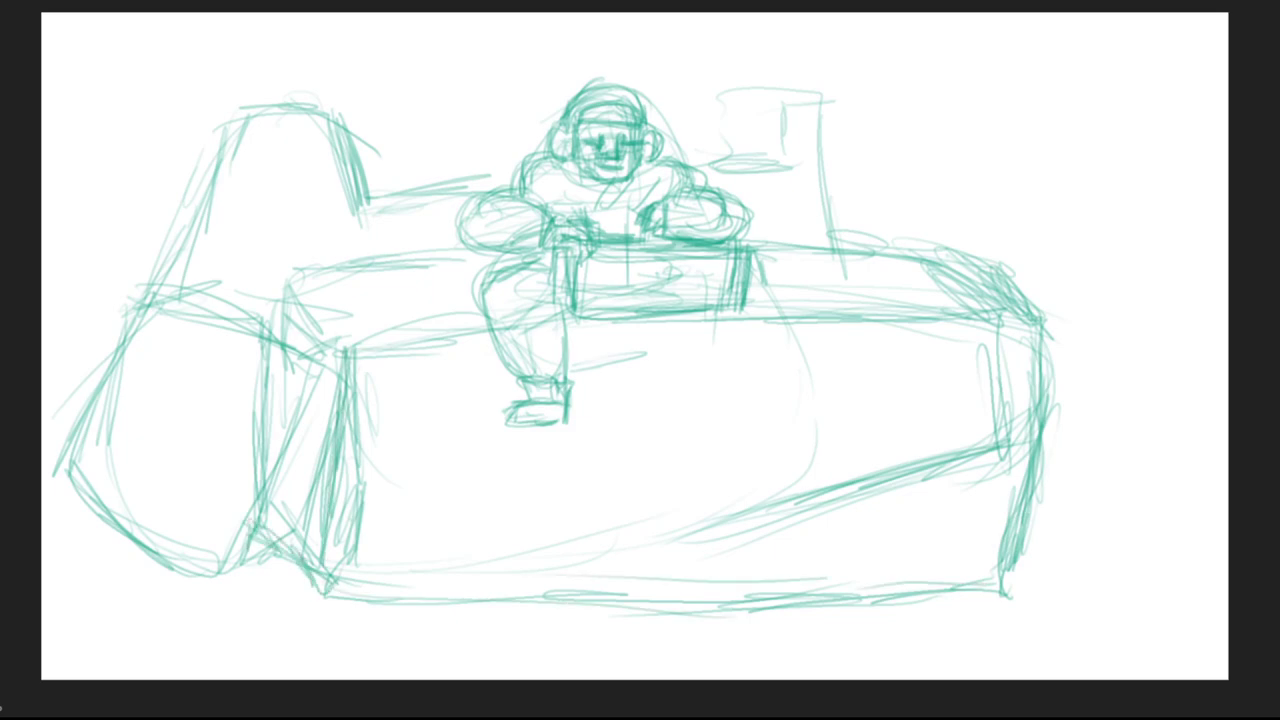
# Step: Define the left end of the body as a beveled face with clear top corner and rear edges
pyautogui.moveTo(332, 356); pyautogui.dragTo(318, 552)
pyautogui.moveTo(338, 350); pyautogui.dragTo(486, 325)
pyautogui.moveTo(486, 325); pyautogui.dragTo(438, 334)
pyautogui.moveTo(356, 255)
pyautogui.mouseDown()
pyautogui.moveTo(478, 246)
pyautogui.moveTo(274, 298)
pyautogui.mouseUp()
pyautogui.moveTo(284, 288)
pyautogui.mouseDown()
pyautogui.moveTo(350, 342)
pyautogui.moveTo(346, 354)
pyautogui.mouseUp()
pyautogui.moveTo(284, 294); pyautogui.dragTo(250, 510)
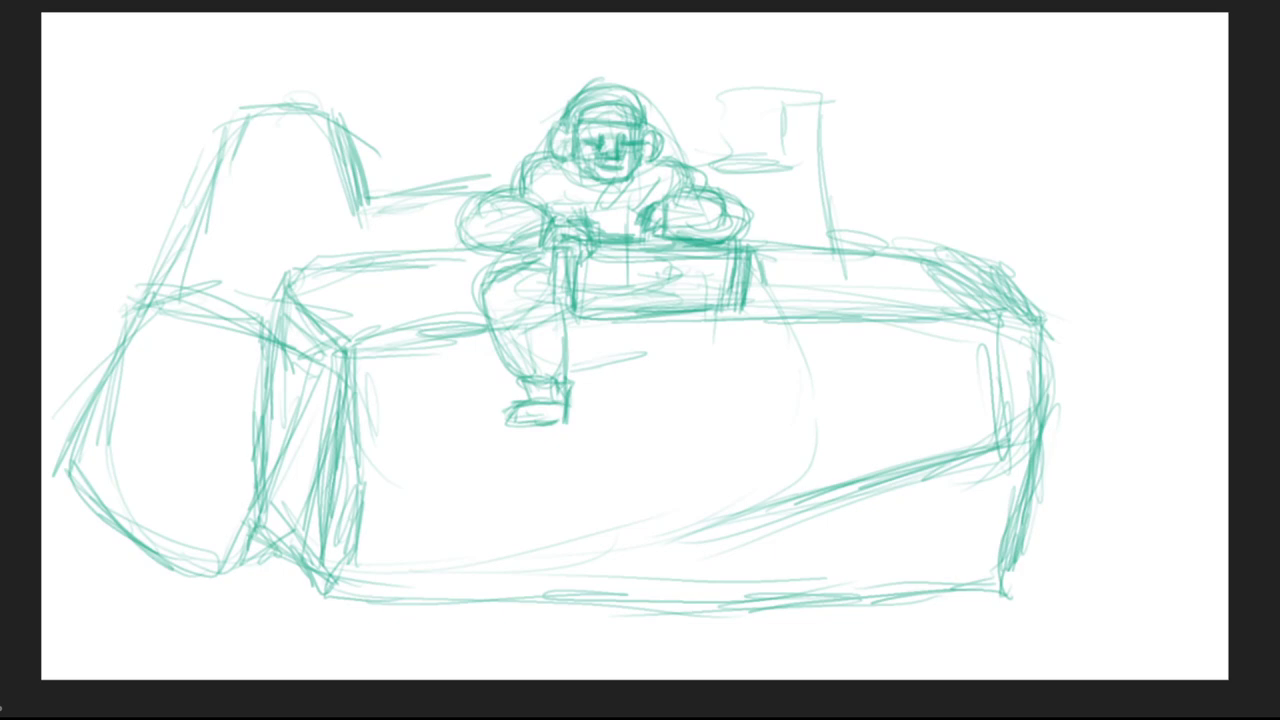
# Step: Erase most of the large rounded shape at the body's left end, including its connecting lines
pyautogui.moveTo(250, 326)
pyautogui.mouseDown()
pyautogui.moveTo(220, 565)
pyautogui.moveTo(240, 540)
pyautogui.moveTo(234, 566)
pyautogui.mouseUp()
pyautogui.moveTo(200, 318); pyautogui.dragTo(160, 562)
pyautogui.moveTo(176, 288); pyautogui.dragTo(136, 545)
pyautogui.moveTo(150, 285); pyautogui.dragTo(92, 495)
pyautogui.moveTo(88, 375)
pyautogui.mouseDown()
pyautogui.moveTo(57, 475)
pyautogui.moveTo(82, 480)
pyautogui.moveTo(118, 532)
pyautogui.moveTo(195, 575)
pyautogui.mouseUp()
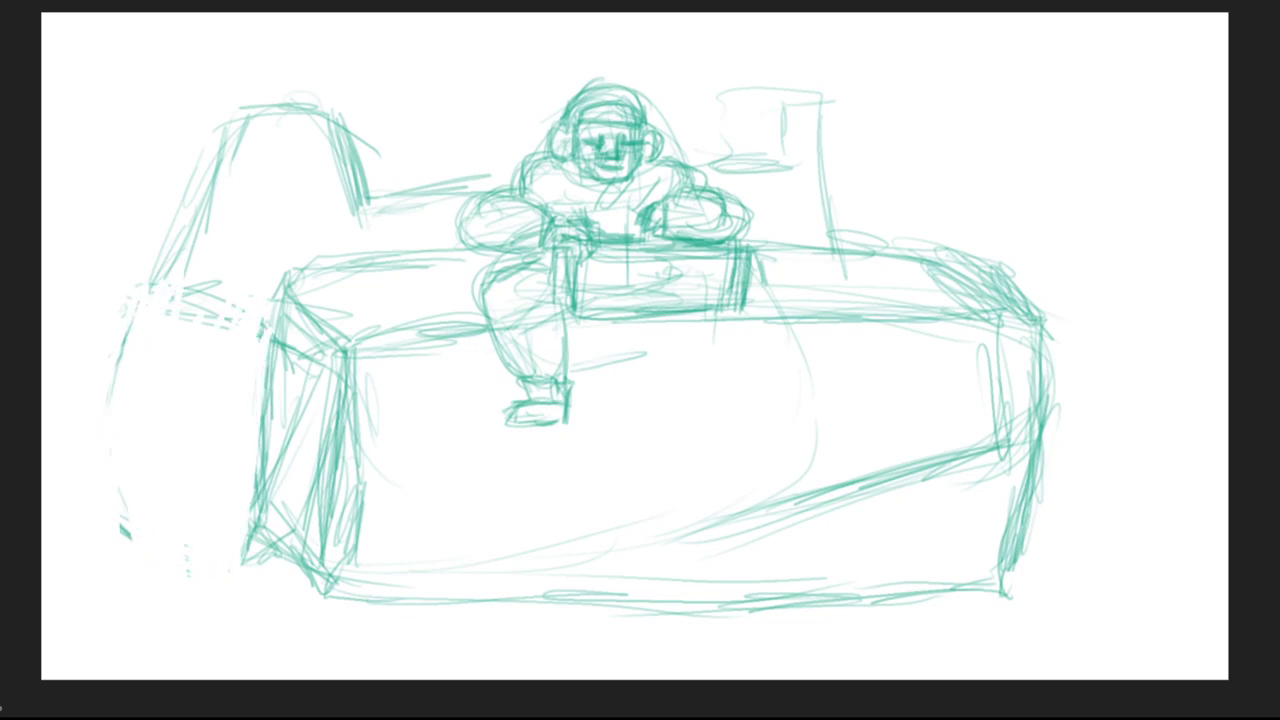
pyautogui.moveTo(120, 520); pyautogui.dragTo(132, 545)
pyautogui.moveTo(215, 310)
pyautogui.mouseDown()
pyautogui.moveTo(218, 324)
pyautogui.moveTo(205, 318)
pyautogui.mouseUp()
pyautogui.moveTo(165, 250); pyautogui.dragTo(118, 390)
pyautogui.moveTo(205, 285)
pyautogui.mouseDown()
pyautogui.moveTo(184, 316)
pyautogui.moveTo(191, 250)
pyautogui.mouseUp()
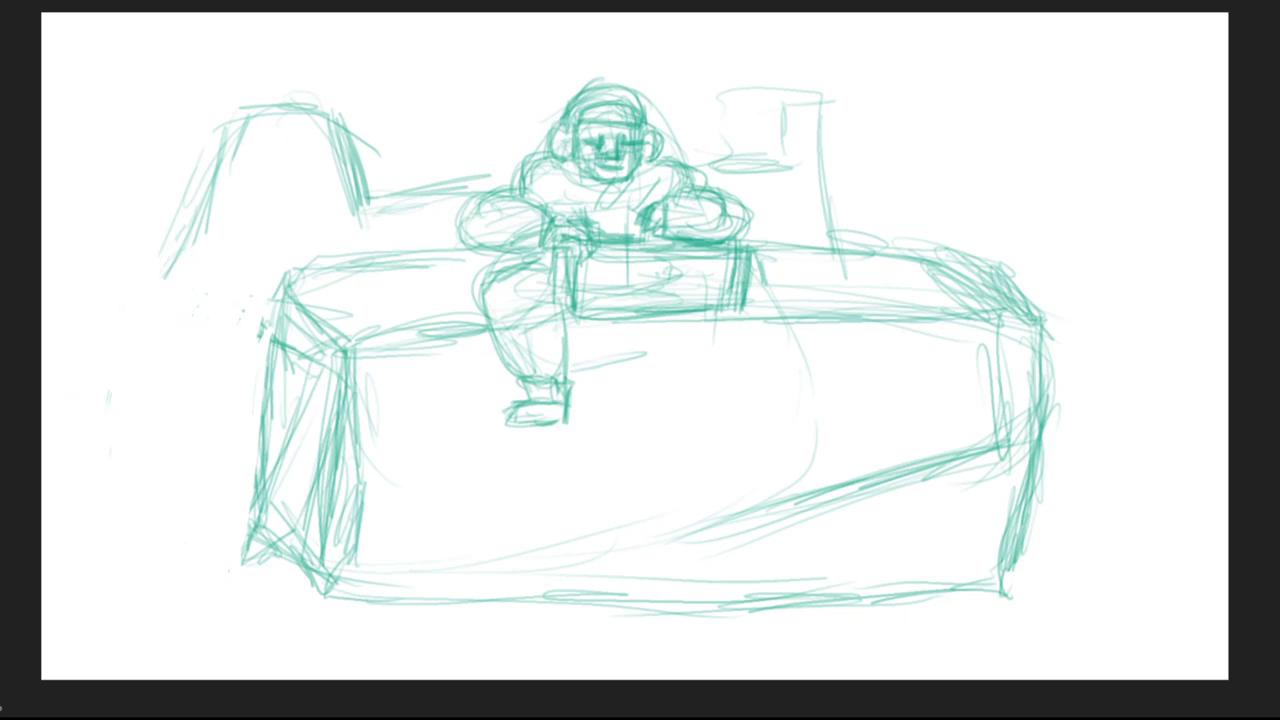
# Step: Clear the remaining outline fragments of the rounded shape left of the body
pyautogui.hotkey('ctrl', 'z')
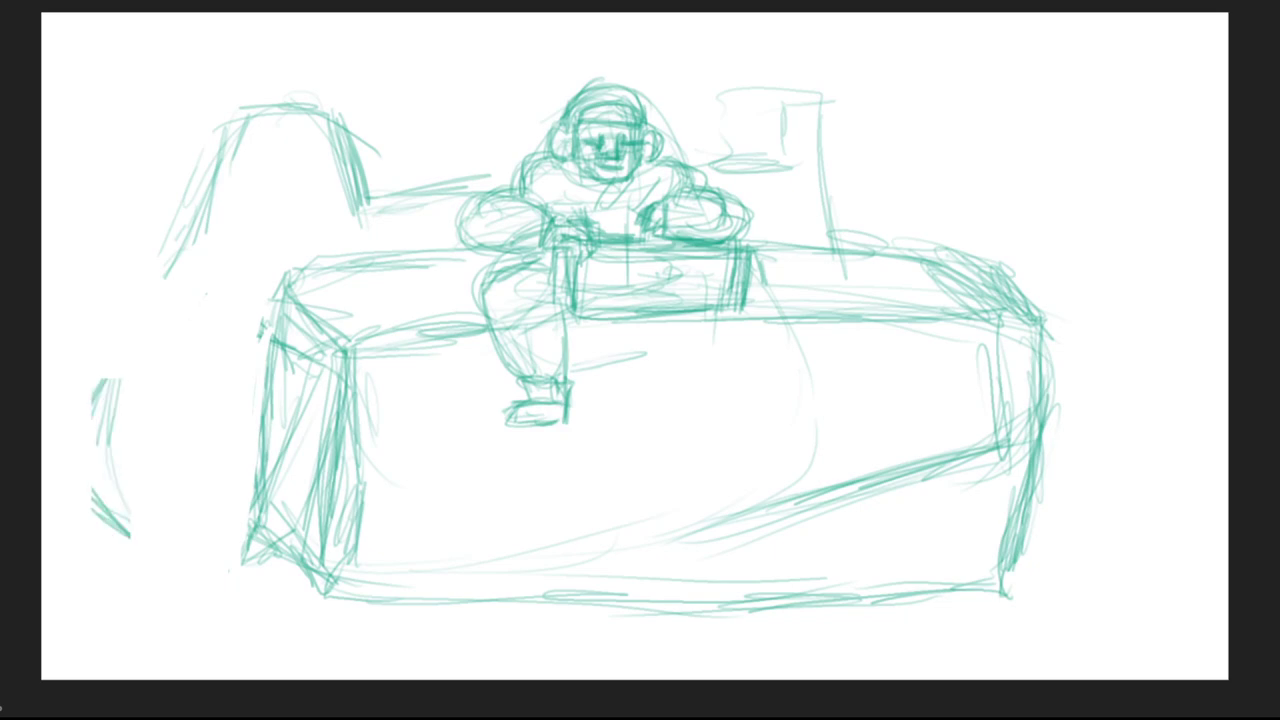
pyautogui.moveTo(114, 516); pyautogui.dragTo(142, 548)
pyautogui.moveTo(112, 460)
pyautogui.mouseDown()
pyautogui.moveTo(80, 505)
pyautogui.moveTo(163, 558)
pyautogui.moveTo(232, 566)
pyautogui.mouseUp()
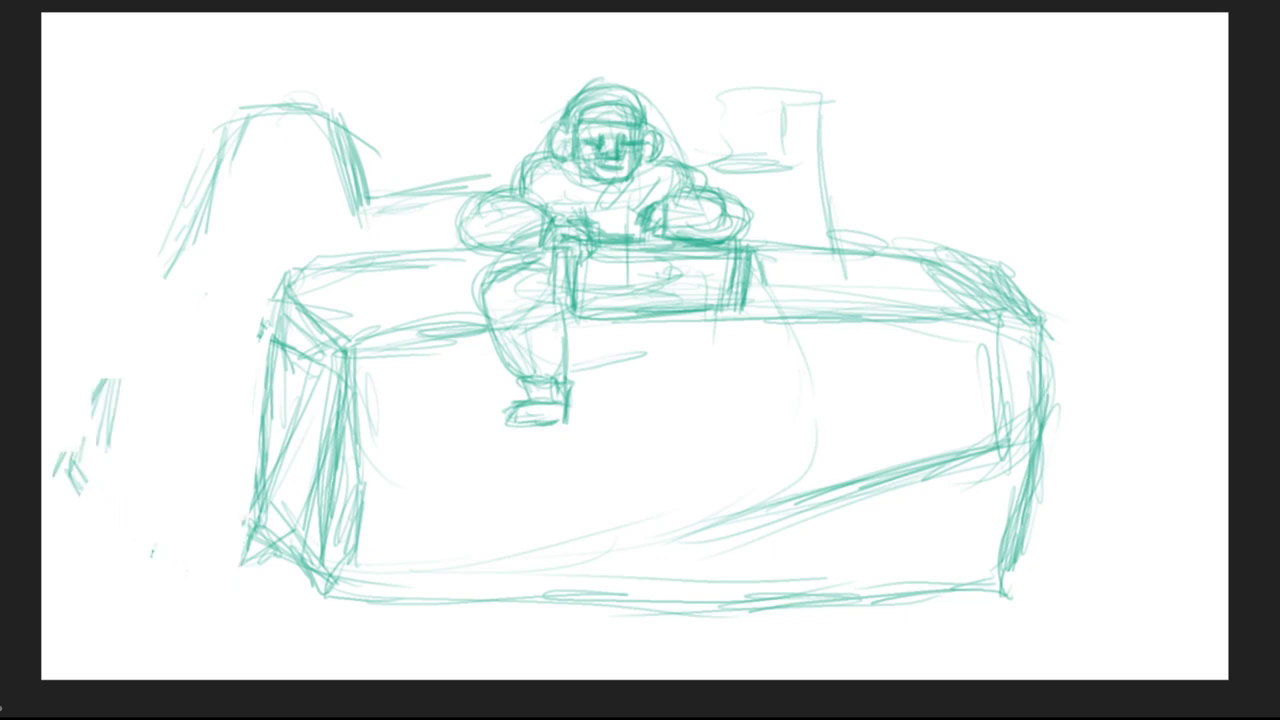
pyautogui.moveTo(70, 476)
pyautogui.mouseDown()
pyautogui.moveTo(78, 492)
pyautogui.moveTo(142, 322)
pyautogui.mouseUp()
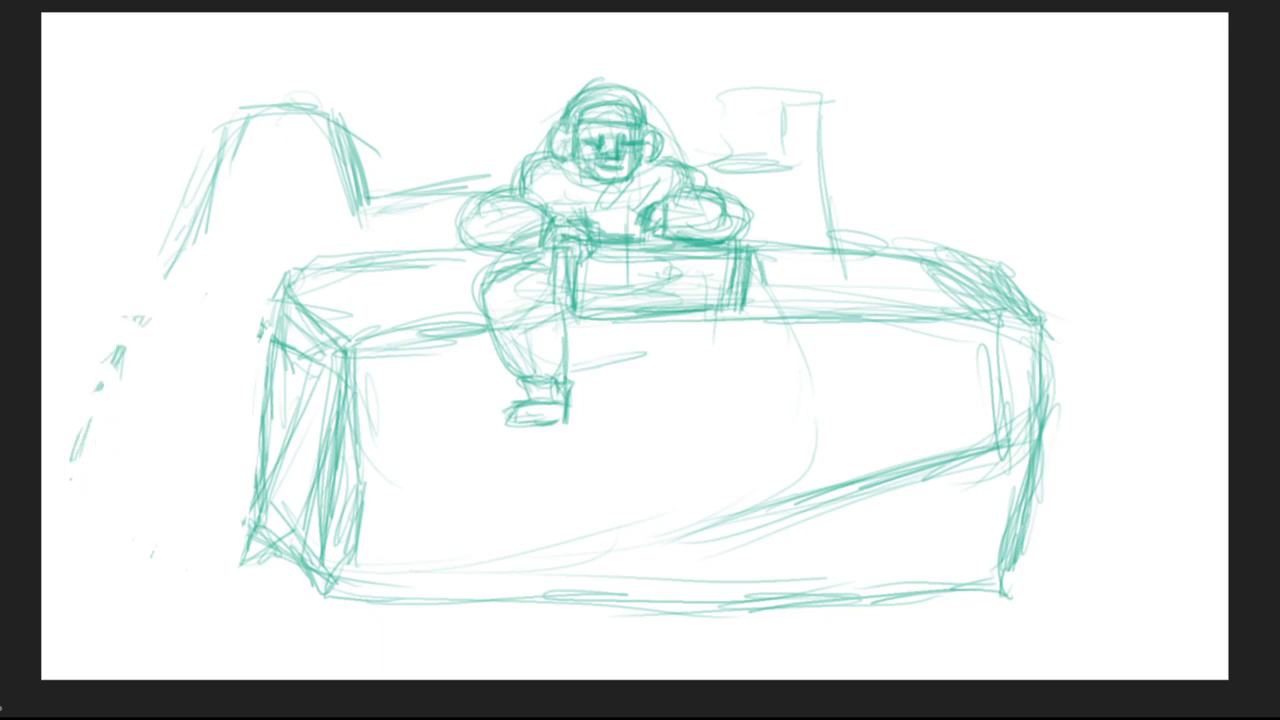
pyautogui.hotkey('ctrl', 'z')
pyautogui.hotkey('ctrl', 'z')
pyautogui.hotkey('ctrl', 'z')
pyautogui.hotkey('ctrl', 'z')
pyautogui.hotkey('ctrl', 'z')
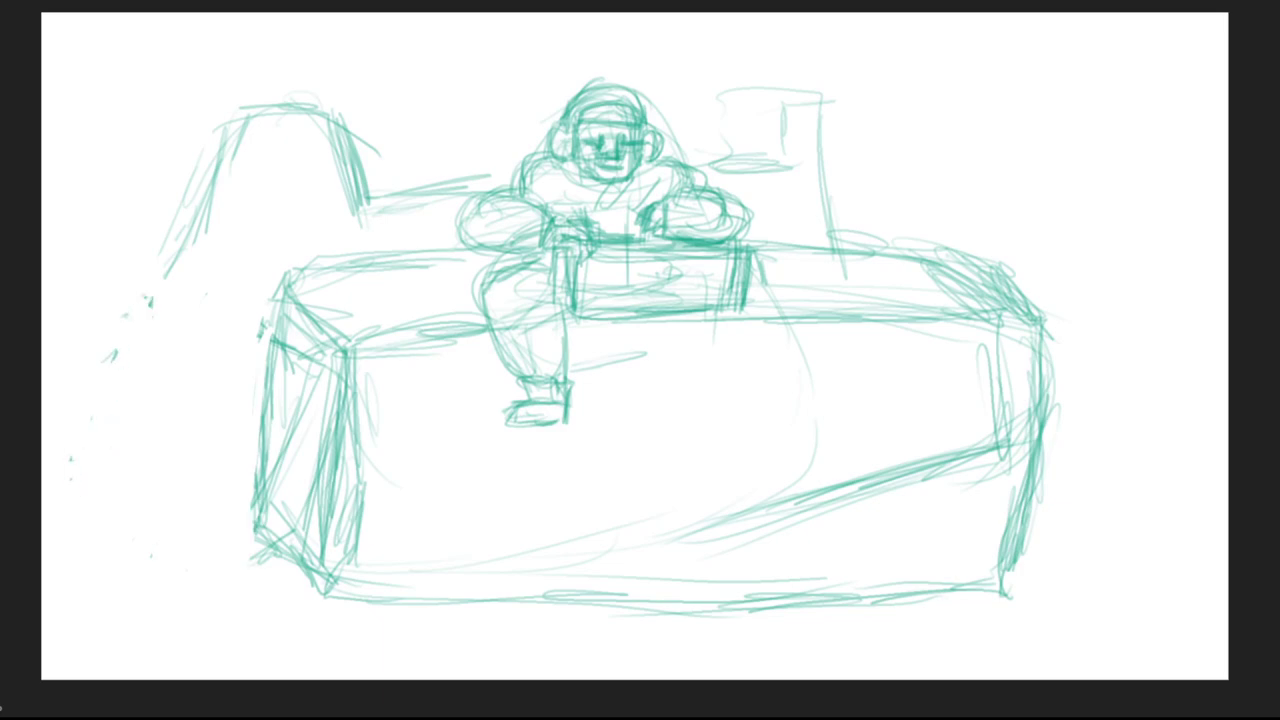
pyautogui.hotkey('ctrl', 'z')
pyautogui.hotkey('ctrl', 'z')
# Step: Sketch the figure's second leg hanging below the console over the body's front face
pyautogui.moveTo(681, 317)
pyautogui.mouseDown()
pyautogui.moveTo(660, 391)
pyautogui.moveTo(728, 376)
pyautogui.mouseUp()
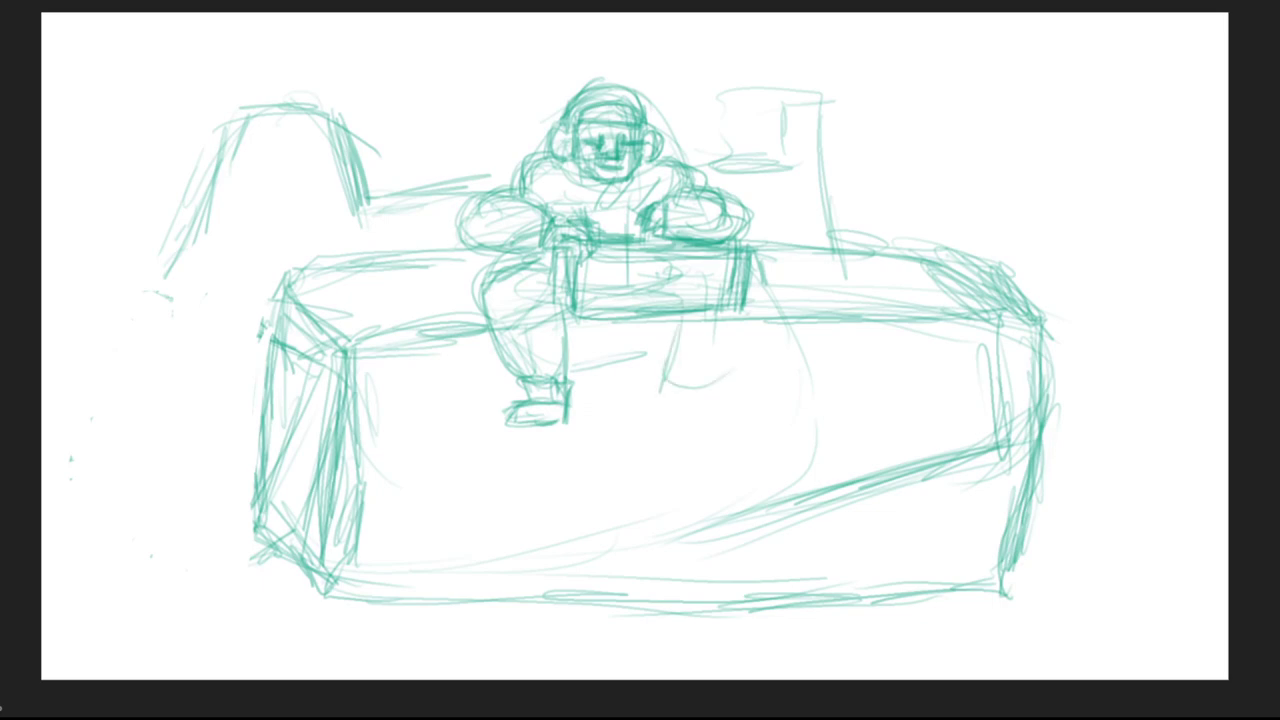
pyautogui.moveTo(746, 322); pyautogui.dragTo(699, 391)
pyautogui.moveTo(677, 314)
pyautogui.mouseDown()
pyautogui.moveTo(662, 376)
pyautogui.moveTo(714, 385)
pyautogui.mouseUp()
pyautogui.moveTo(754, 305)
pyautogui.mouseDown()
pyautogui.moveTo(724, 379)
pyautogui.moveTo(720, 364)
pyautogui.moveTo(702, 386)
pyautogui.mouseUp()
# Step: Draw the trouser cuff and shoe at the end of the second leg
pyautogui.moveTo(657, 379)
pyautogui.mouseDown()
pyautogui.moveTo(702, 385)
pyautogui.moveTo(666, 412)
pyautogui.mouseUp()
pyautogui.moveTo(676, 386); pyautogui.dragTo(718, 371)
pyautogui.moveTo(712, 389)
pyautogui.mouseDown()
pyautogui.moveTo(714, 410)
pyautogui.moveTo(676, 394)
pyautogui.mouseUp()
pyautogui.moveTo(666, 378)
pyautogui.mouseDown()
pyautogui.moveTo(708, 374)
pyautogui.moveTo(706, 410)
pyautogui.mouseUp()
pyautogui.moveTo(658, 404)
pyautogui.mouseDown()
pyautogui.moveTo(720, 402)
pyautogui.moveTo(724, 418)
pyautogui.mouseUp()
pyautogui.moveTo(720, 400)
pyautogui.mouseDown()
pyautogui.moveTo(724, 430)
pyautogui.moveTo(700, 428)
pyautogui.mouseUp()
pyautogui.moveTo(654, 426)
pyautogui.mouseDown()
pyautogui.moveTo(704, 418)
pyautogui.moveTo(686, 422)
pyautogui.mouseUp()
pyautogui.moveTo(716, 394)
pyautogui.mouseDown()
pyautogui.moveTo(726, 430)
pyautogui.moveTo(728, 412)
pyautogui.mouseUp()
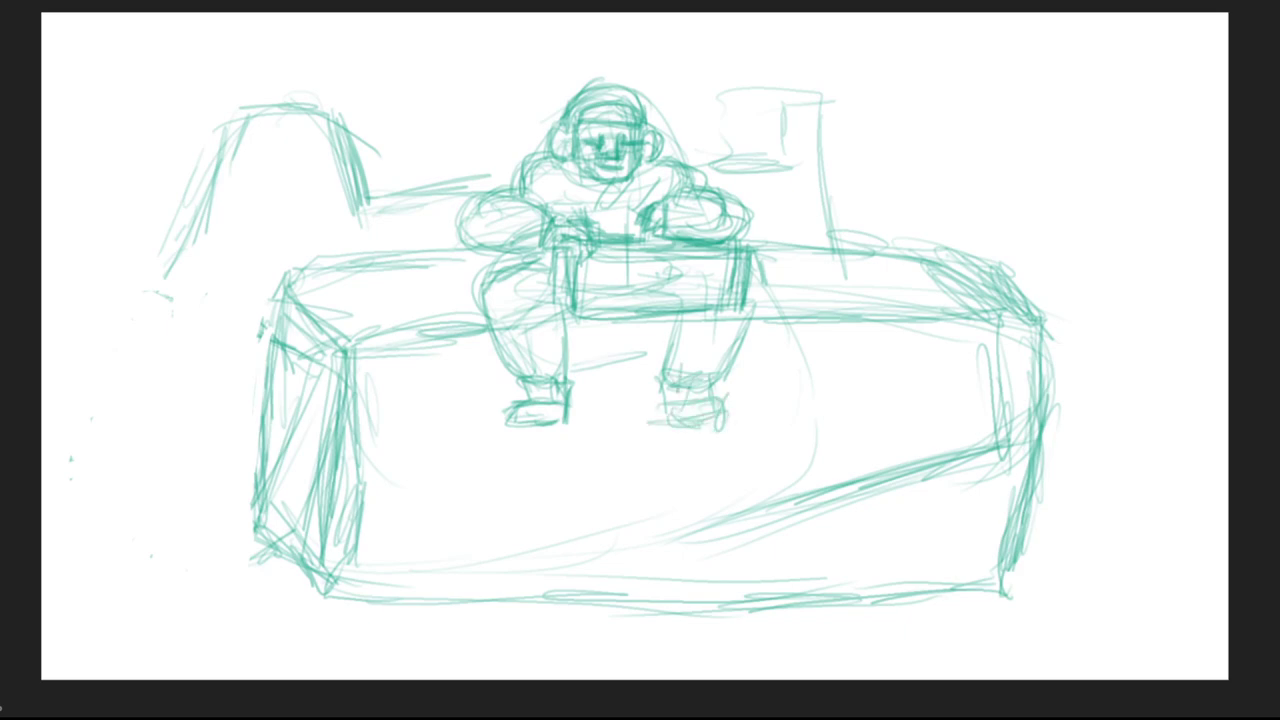
# Step: Sketch a tall upright support from the fin's top down past the body's left end, joining its lower left corner
pyautogui.moveTo(226, 110); pyautogui.dragTo(224, 466)
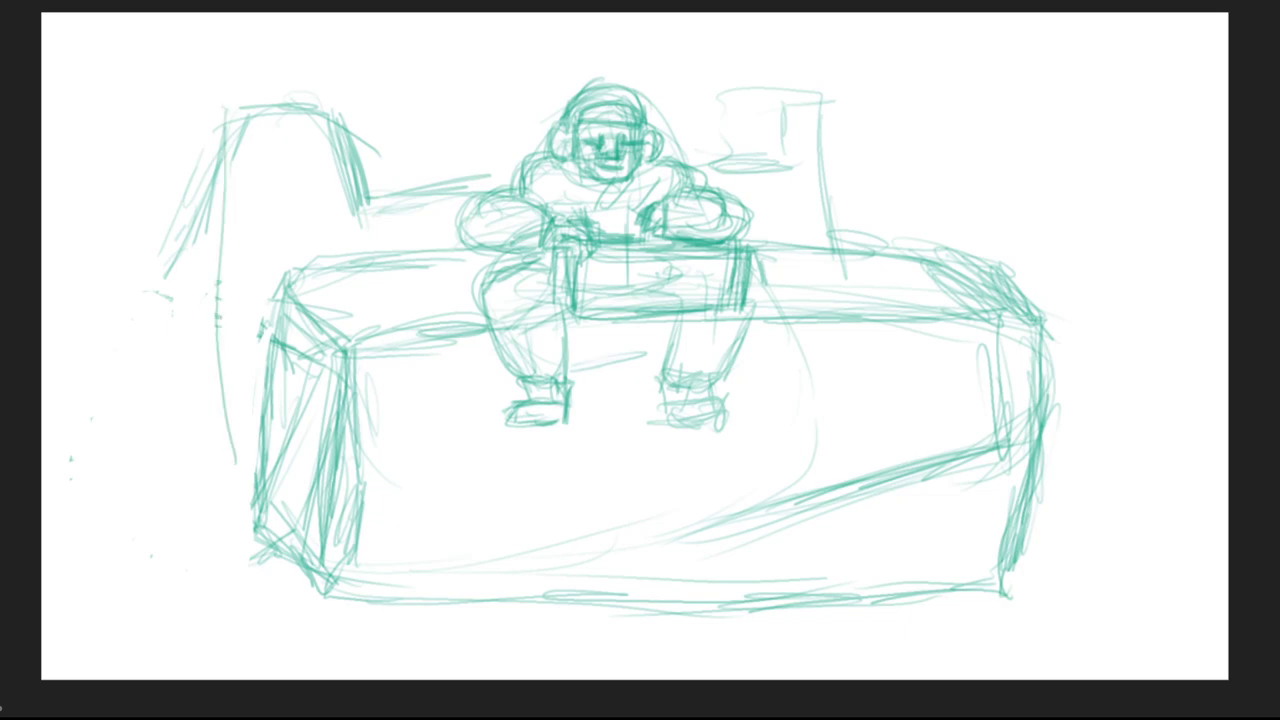
pyautogui.moveTo(248, 162)
pyautogui.mouseDown()
pyautogui.moveTo(230, 522)
pyautogui.moveTo(220, 220)
pyautogui.moveTo(211, 284)
pyautogui.mouseUp()
pyautogui.moveTo(262, 124); pyautogui.dragTo(201, 450)
pyautogui.moveTo(240, 282); pyautogui.dragTo(230, 472)
pyautogui.moveTo(258, 390)
pyautogui.mouseDown()
pyautogui.moveTo(252, 472)
pyautogui.moveTo(278, 534)
pyautogui.mouseUp()
pyautogui.moveTo(230, 474); pyautogui.dragTo(268, 538)
pyautogui.moveTo(232, 128)
pyautogui.mouseDown()
pyautogui.moveTo(208, 480)
pyautogui.moveTo(342, 102)
pyautogui.mouseUp()
# Step: Square off the box shape behind the figure's right side with straight side and top edges
pyautogui.moveTo(690, 160); pyautogui.dragTo(728, 164)
pyautogui.moveTo(706, 72)
pyautogui.mouseDown()
pyautogui.moveTo(710, 170)
pyautogui.moveTo(840, 96)
pyautogui.mouseUp()
pyautogui.moveTo(810, 78); pyautogui.dragTo(827, 190)
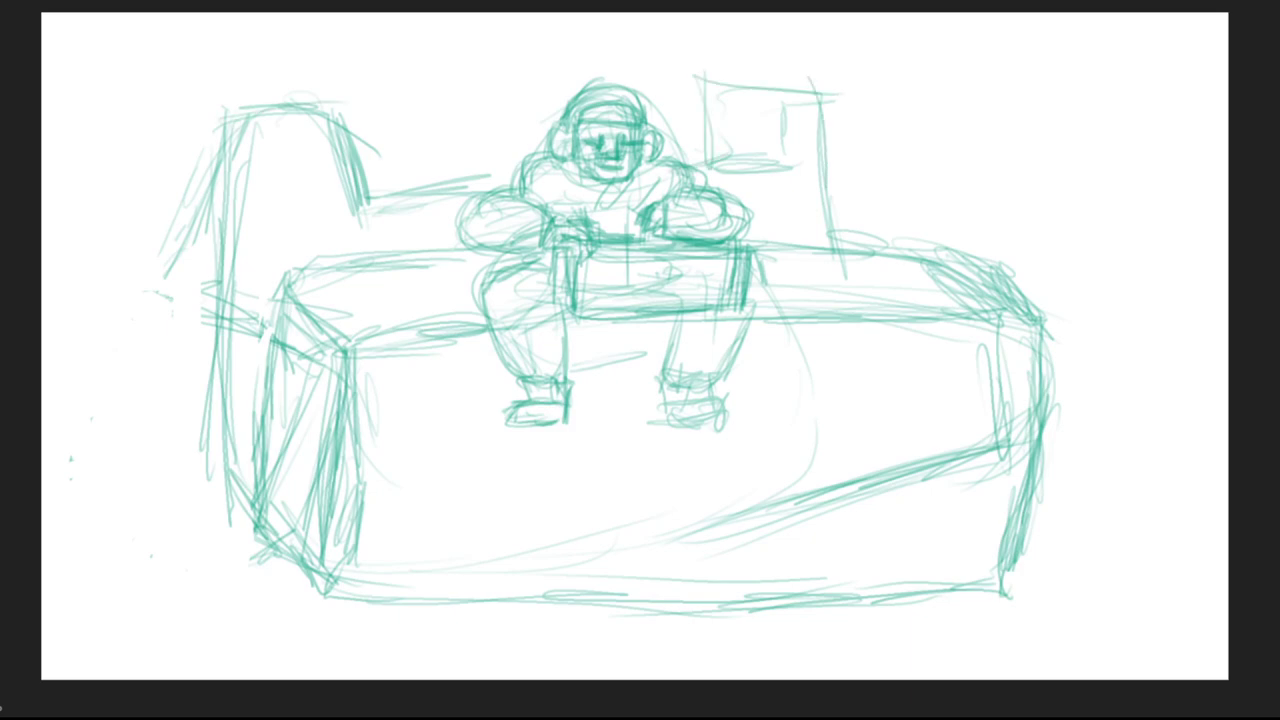
# Step: Sweep a large dome arc from the body's lower left end up and over the figure
pyautogui.moveTo(216, 484)
pyautogui.mouseDown()
pyautogui.moveTo(120, 246)
pyautogui.moveTo(300, 29)
pyautogui.moveTo(832, 52)
pyautogui.mouseUp()
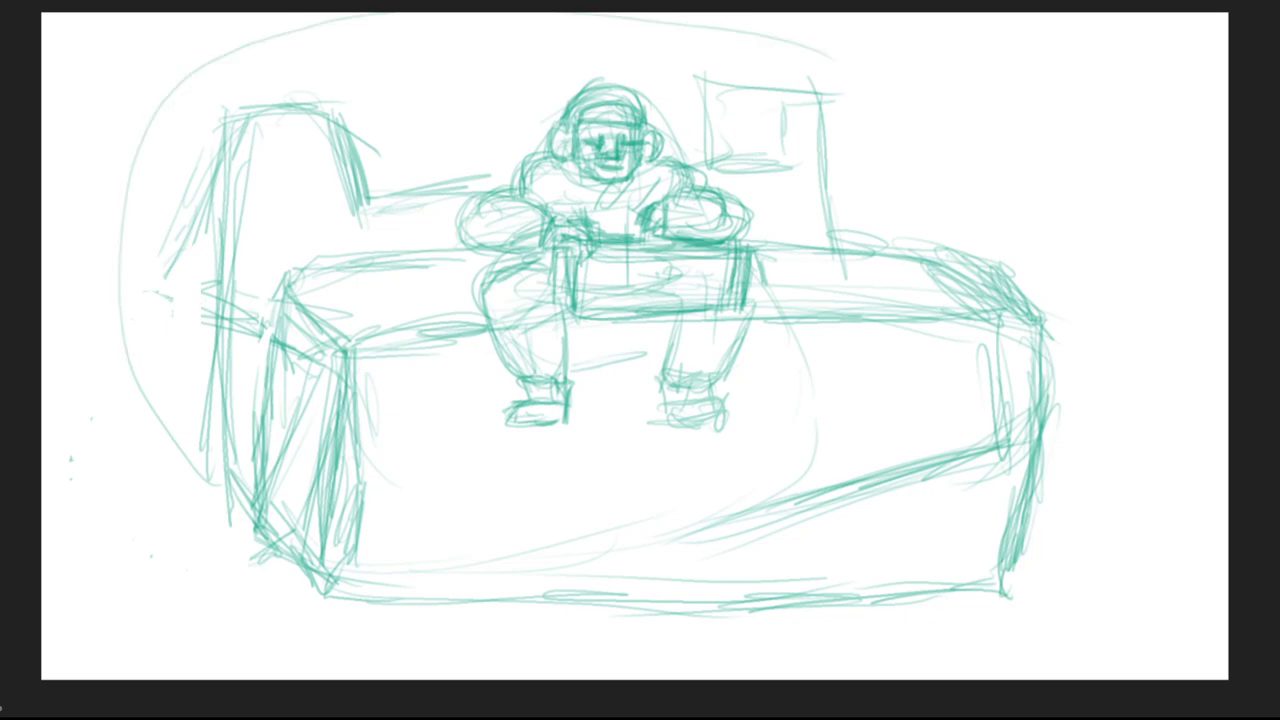
pyautogui.hotkey('ctrl', 'z')
pyautogui.moveTo(200, 242); pyautogui.dragTo(142, 288)
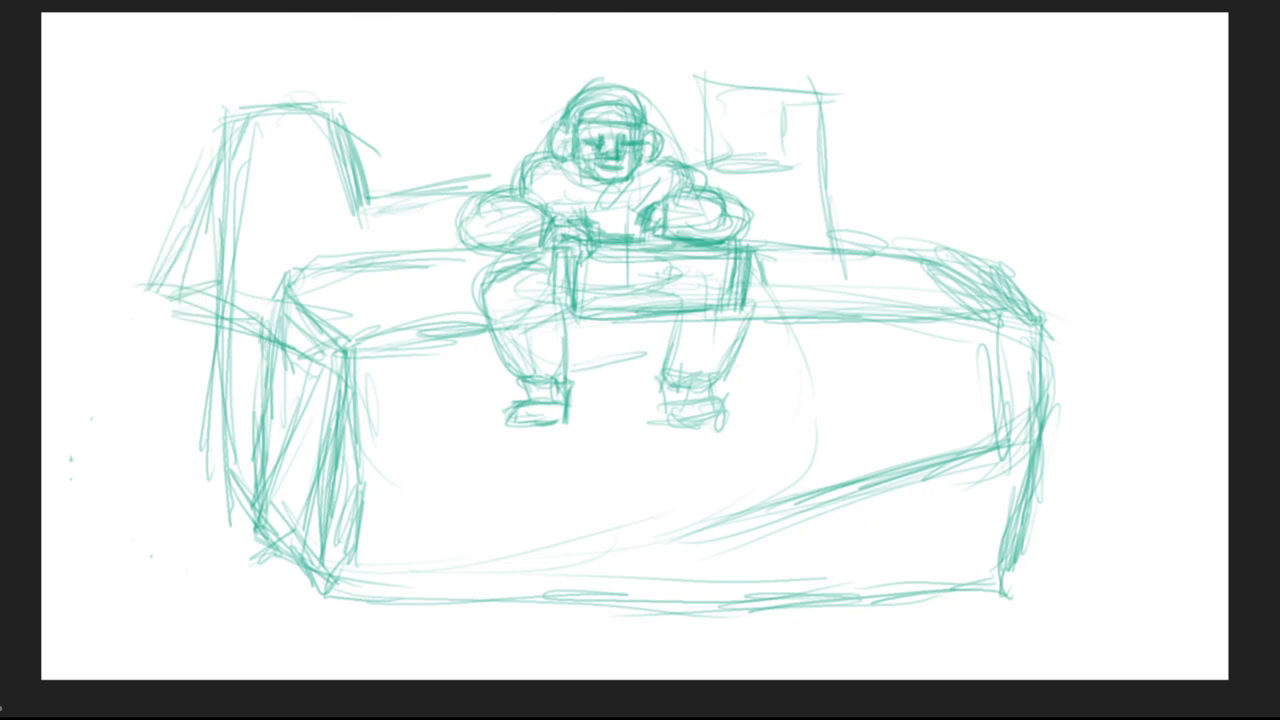
pyautogui.hotkey('ctrl', 'shift', 'z')
# Step: Reinforce the dome arc's left side, from its upper curve down to the body's lower left corner
pyautogui.moveTo(180, 442); pyautogui.dragTo(254, 516)
pyautogui.moveTo(188, 466)
pyautogui.mouseDown()
pyautogui.moveTo(252, 526)
pyautogui.moveTo(318, 558)
pyautogui.mouseUp()
pyautogui.moveTo(160, 444); pyautogui.dragTo(288, 552)
pyautogui.moveTo(121, 172); pyautogui.dragTo(236, 526)
pyautogui.moveTo(146, 92); pyautogui.dragTo(138, 392)
pyautogui.moveTo(140, 100)
pyautogui.mouseDown()
pyautogui.moveTo(134, 372)
pyautogui.moveTo(288, 26)
pyautogui.mouseUp()
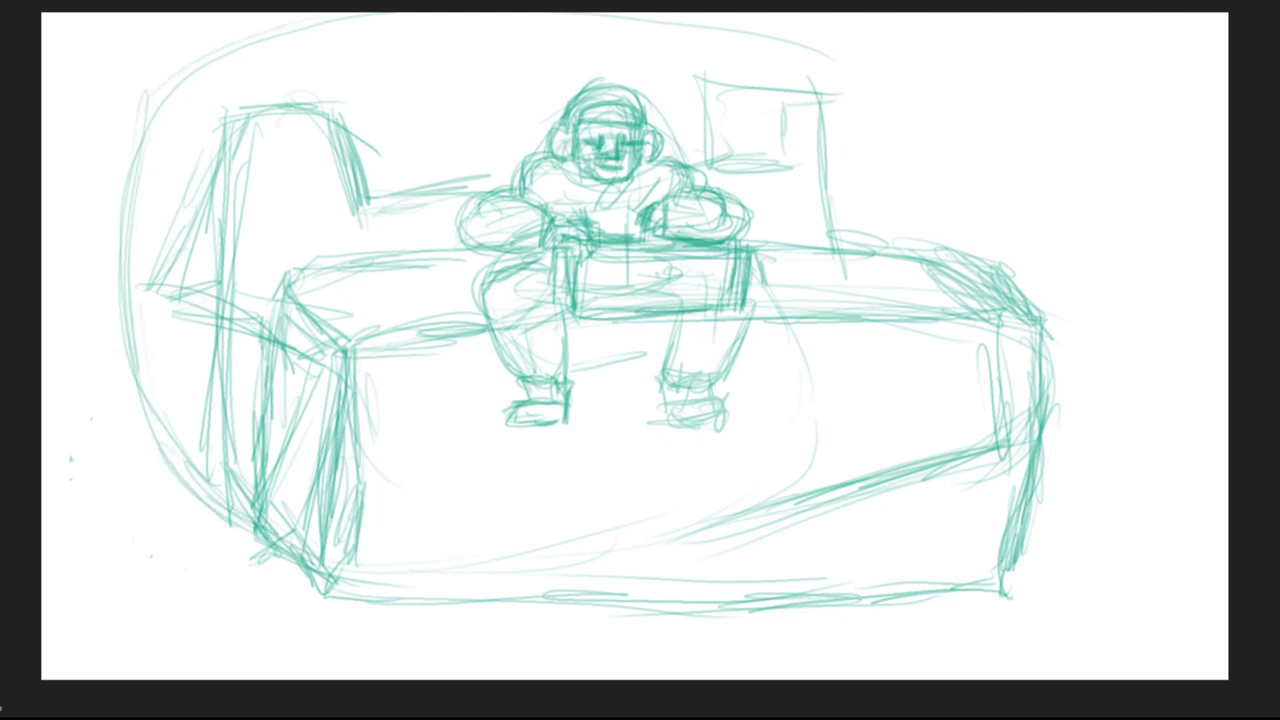
# Step: Extend the dome outline across the canvas top and down to the body's right end
pyautogui.moveTo(686, 14); pyautogui.dragTo(796, 28)
pyautogui.moveTo(584, 16)
pyautogui.mouseDown()
pyautogui.moveTo(576, 38)
pyautogui.moveTo(936, 52)
pyautogui.moveTo(1038, 310)
pyautogui.mouseUp()
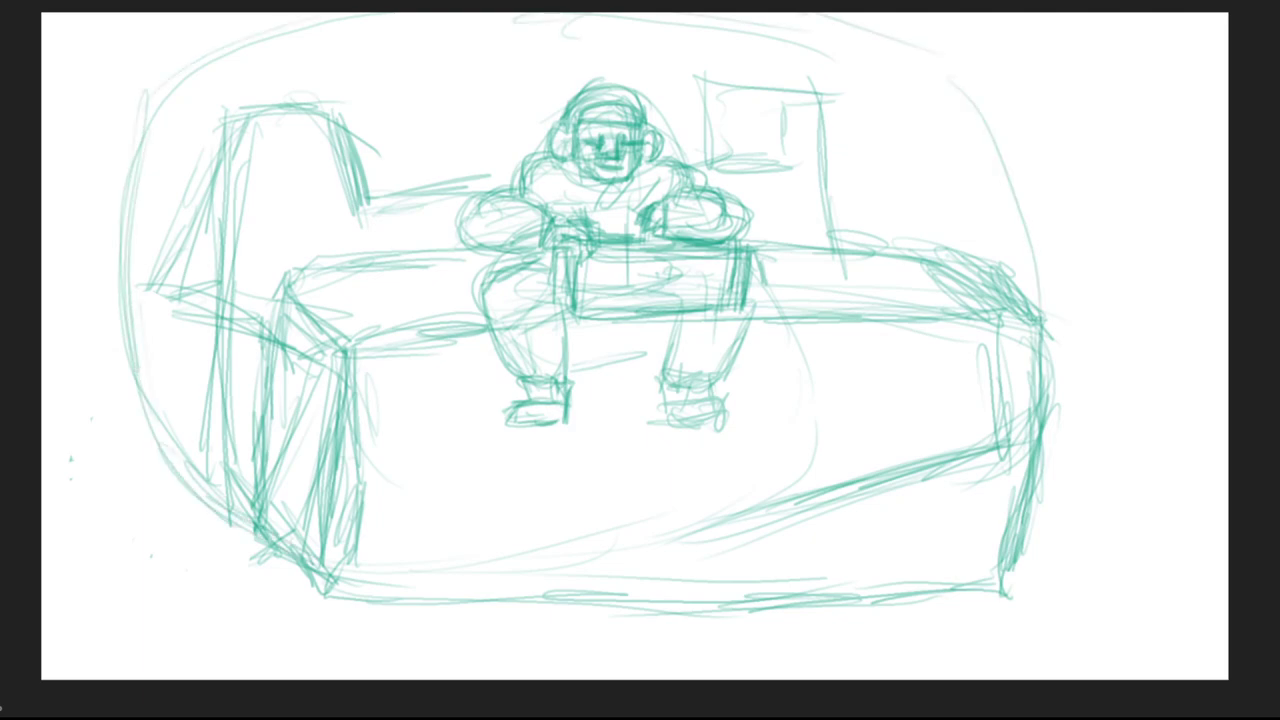
pyautogui.moveTo(1000, 140); pyautogui.dragTo(1040, 390)
pyautogui.moveTo(1040, 445); pyautogui.dragTo(998, 580)
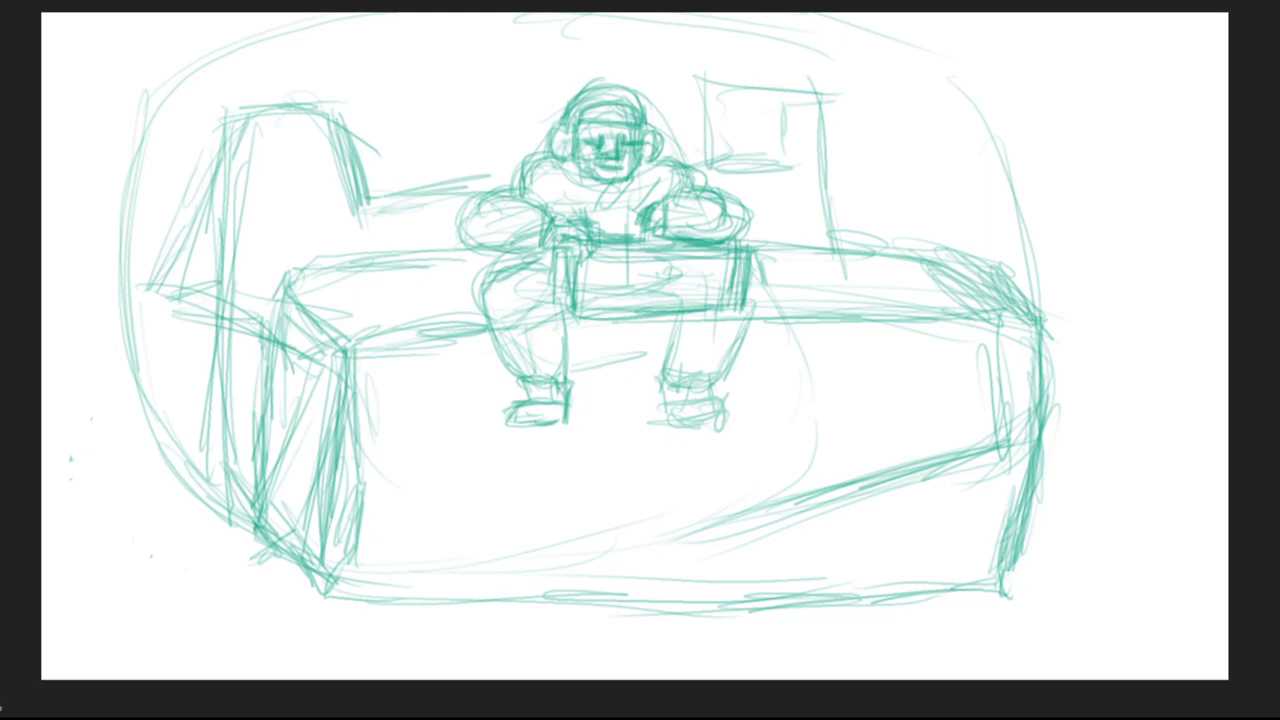
# Step: Thicken the dome's left side with repeated curved strokes inside and outside the outline
pyautogui.moveTo(176, 74); pyautogui.dragTo(150, 430)
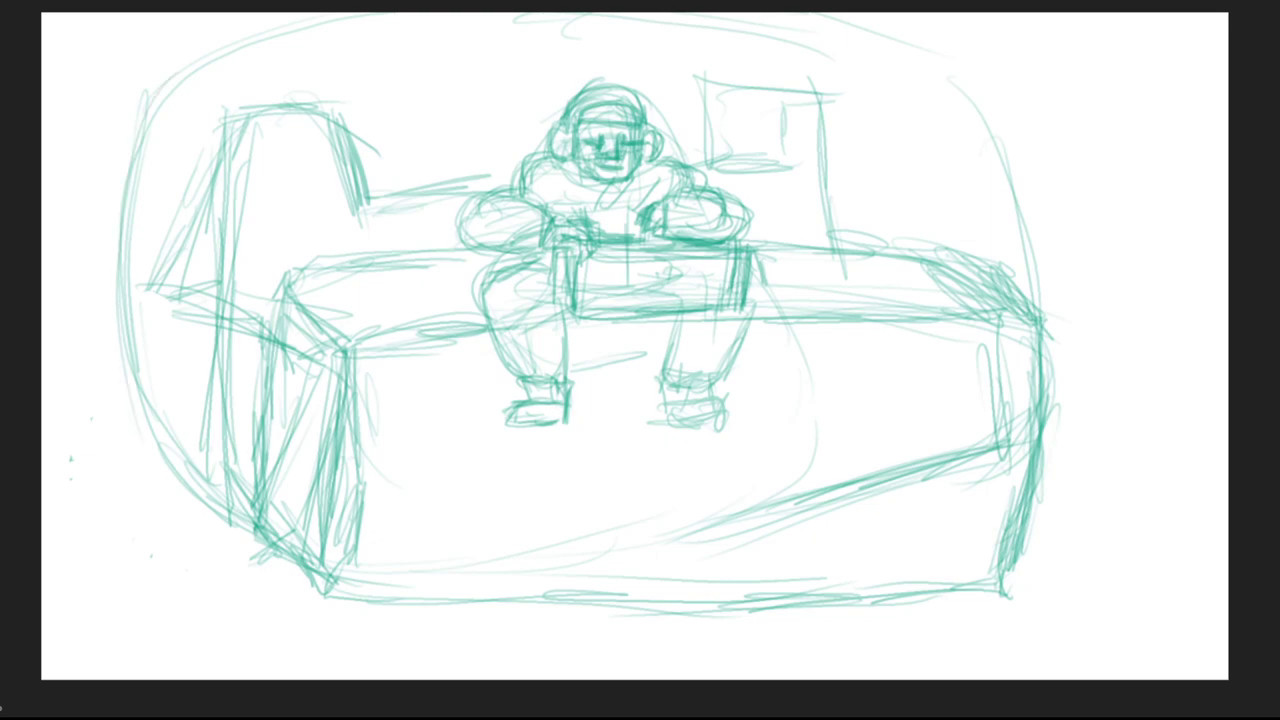
pyautogui.moveTo(126, 196); pyautogui.dragTo(238, 540)
pyautogui.moveTo(130, 370); pyautogui.dragTo(308, 578)
pyautogui.moveTo(136, 394)
pyautogui.mouseDown()
pyautogui.moveTo(302, 572)
pyautogui.moveTo(150, 442)
pyautogui.moveTo(140, 142)
pyautogui.mouseUp()
pyautogui.moveTo(110, 194)
pyautogui.mouseDown()
pyautogui.moveTo(270, 22)
pyautogui.moveTo(318, 16)
pyautogui.mouseUp()
# Step: Strengthen the dome's right side from the upper curve down along the body's right edge
pyautogui.moveTo(896, 28); pyautogui.dragTo(1031, 186)
pyautogui.moveTo(928, 42); pyautogui.dragTo(1005, 184)
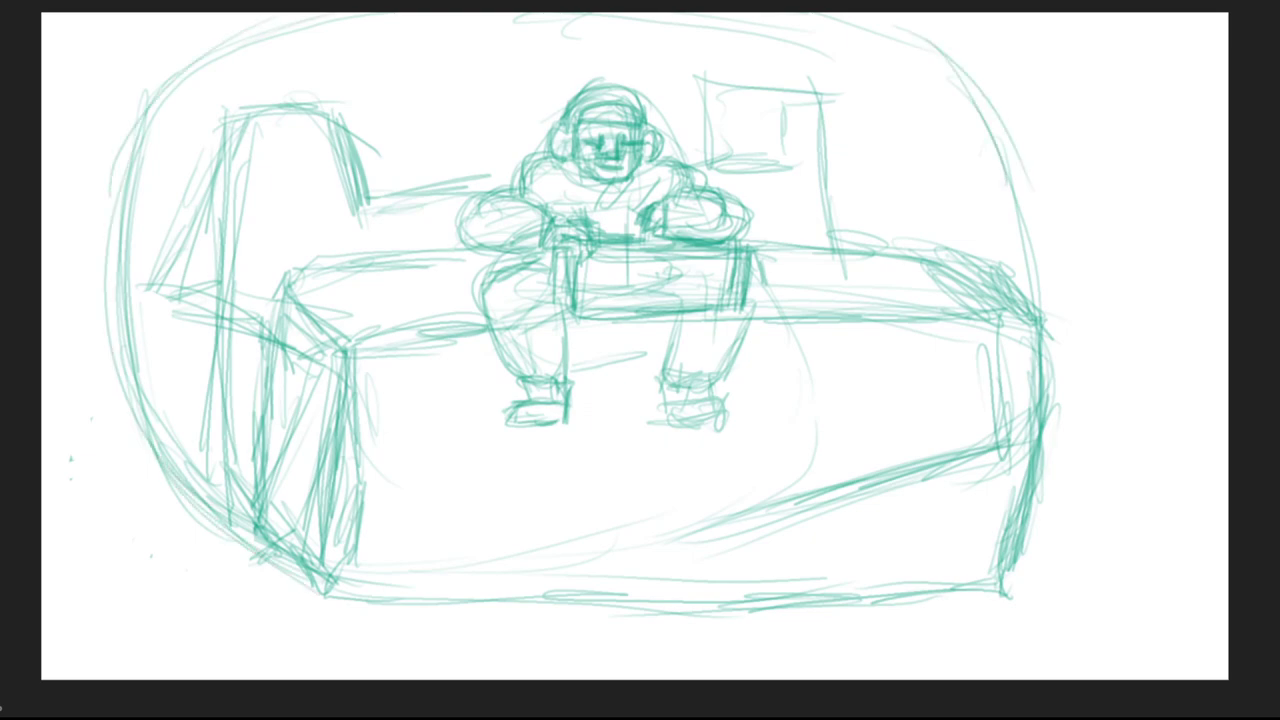
pyautogui.moveTo(912, 20); pyautogui.dragTo(1008, 158)
pyautogui.moveTo(968, 76); pyautogui.dragTo(1046, 360)
pyautogui.moveTo(1045, 345); pyautogui.dragTo(1038, 515)
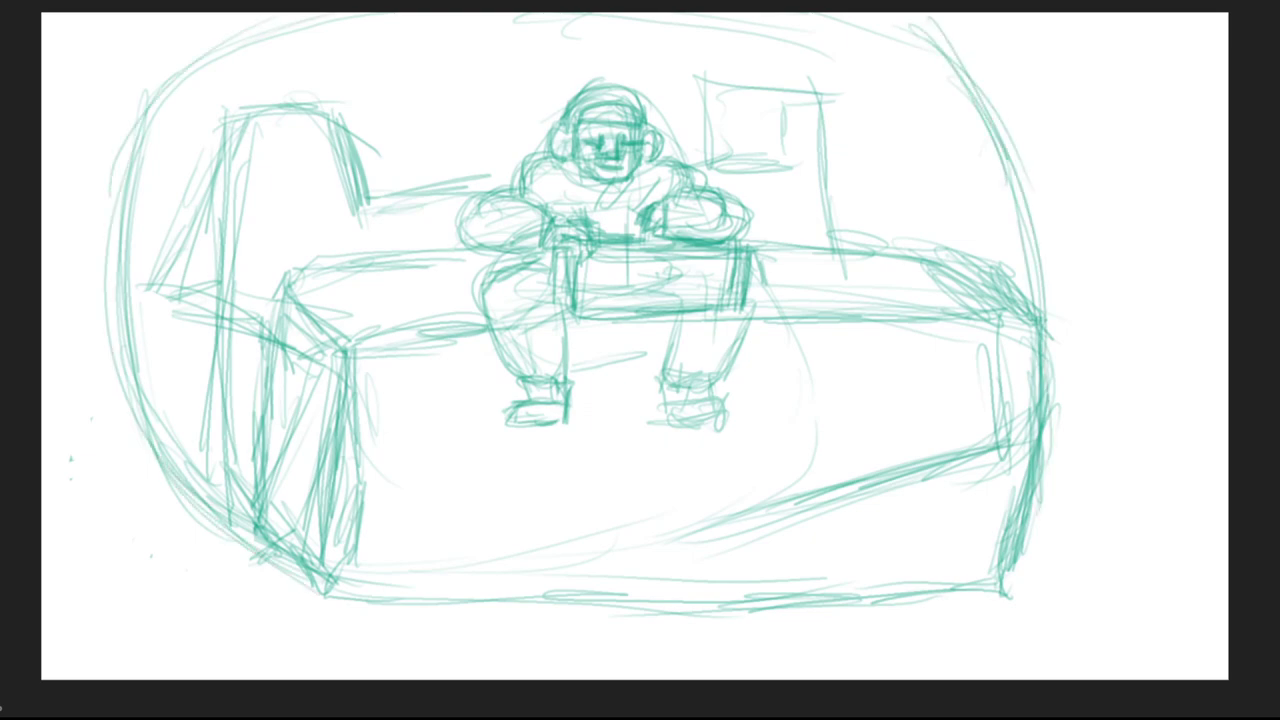
# Step: Build up the dome's lower left curve so it sweeps beneath the body's left corner
pyautogui.moveTo(128, 364); pyautogui.dragTo(176, 526)
pyautogui.moveTo(123, 148); pyautogui.dragTo(124, 318)
pyautogui.moveTo(152, 452)
pyautogui.mouseDown()
pyautogui.moveTo(220, 580)
pyautogui.moveTo(284, 612)
pyautogui.mouseUp()
pyautogui.moveTo(140, 408); pyautogui.dragTo(334, 614)
pyautogui.moveTo(152, 462); pyautogui.dragTo(362, 620)
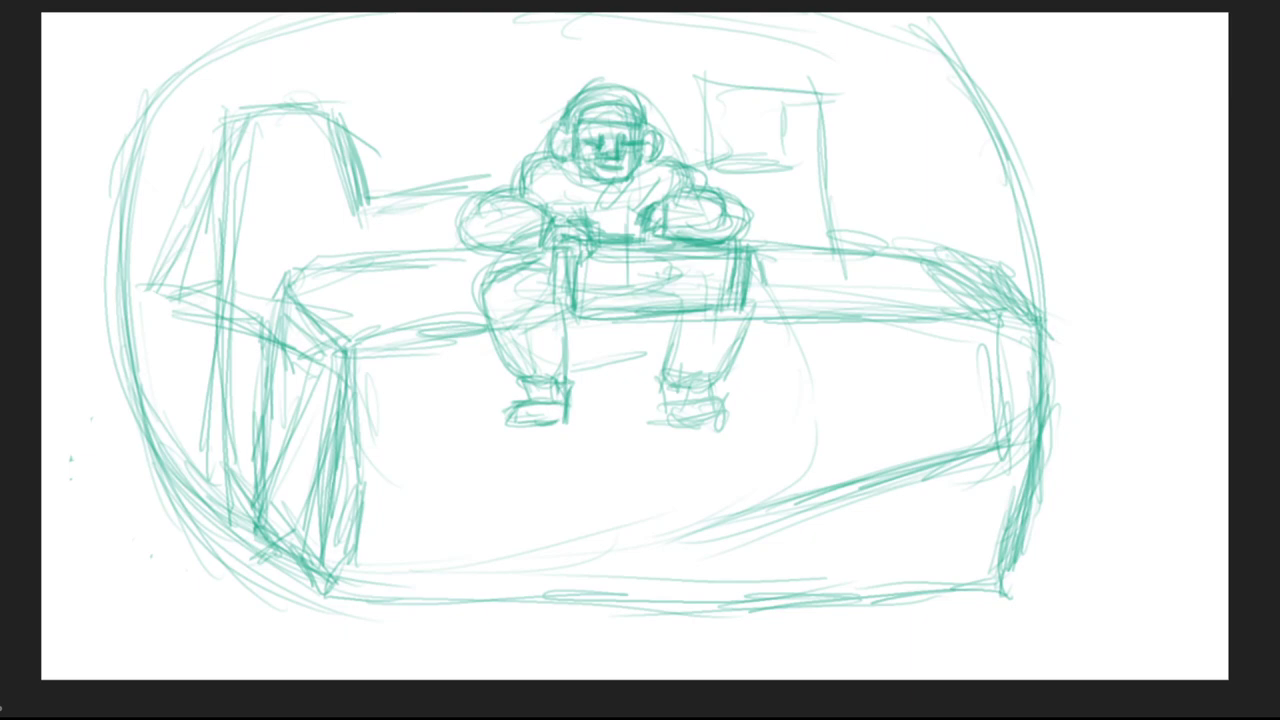
# Step: Rough in a wide saucer rim right of the body, curving outward and back down toward the canvas bottom
pyautogui.moveTo(1064, 400)
pyautogui.mouseDown()
pyautogui.moveTo(1192, 446)
pyautogui.moveTo(1160, 438)
pyautogui.mouseUp()
pyautogui.moveTo(1180, 448); pyautogui.dragTo(1126, 548)
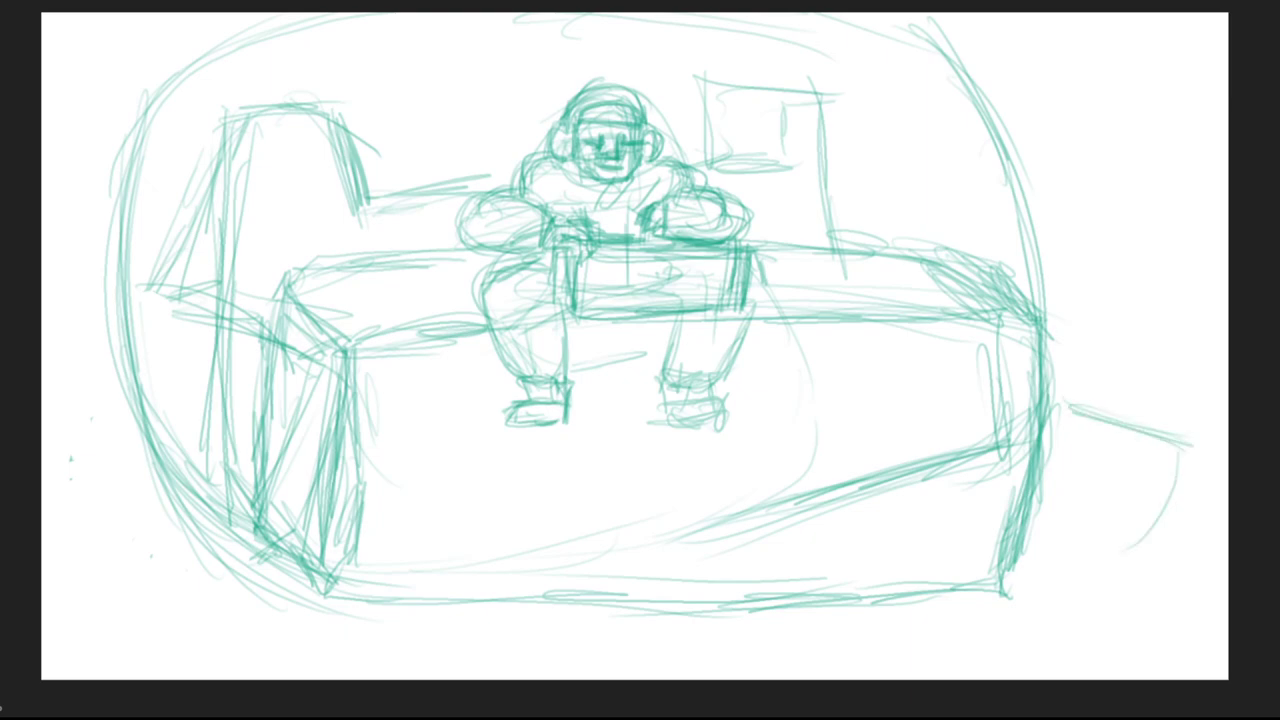
pyautogui.moveTo(1098, 420); pyautogui.dragTo(1194, 460)
pyautogui.moveTo(1068, 406)
pyautogui.mouseDown()
pyautogui.moveTo(1190, 446)
pyautogui.moveTo(1220, 530)
pyautogui.moveTo(1100, 628)
pyautogui.mouseUp()
pyautogui.moveTo(1180, 545); pyautogui.dragTo(1010, 666)
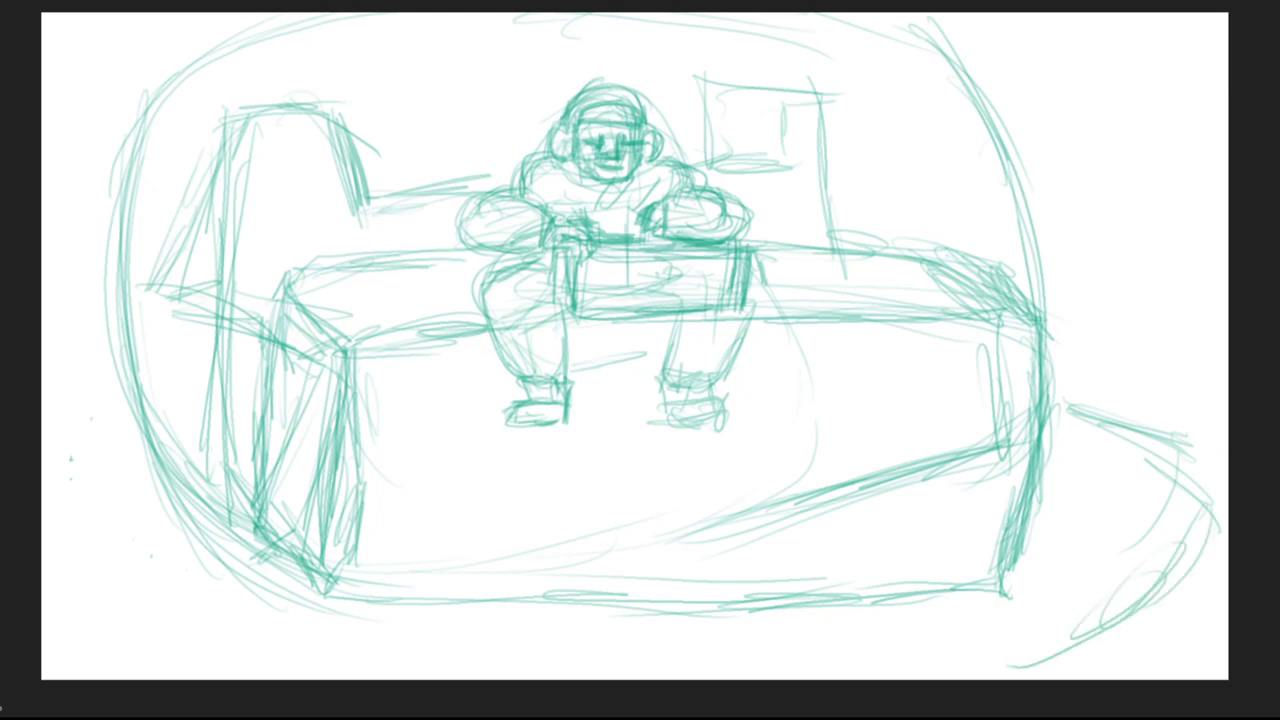
# Step: Add the saucer rim's left part beside the dome and reinforce its right outer edge
pyautogui.moveTo(128, 406)
pyautogui.mouseDown()
pyautogui.moveTo(42, 436)
pyautogui.moveTo(42, 414)
pyautogui.mouseUp()
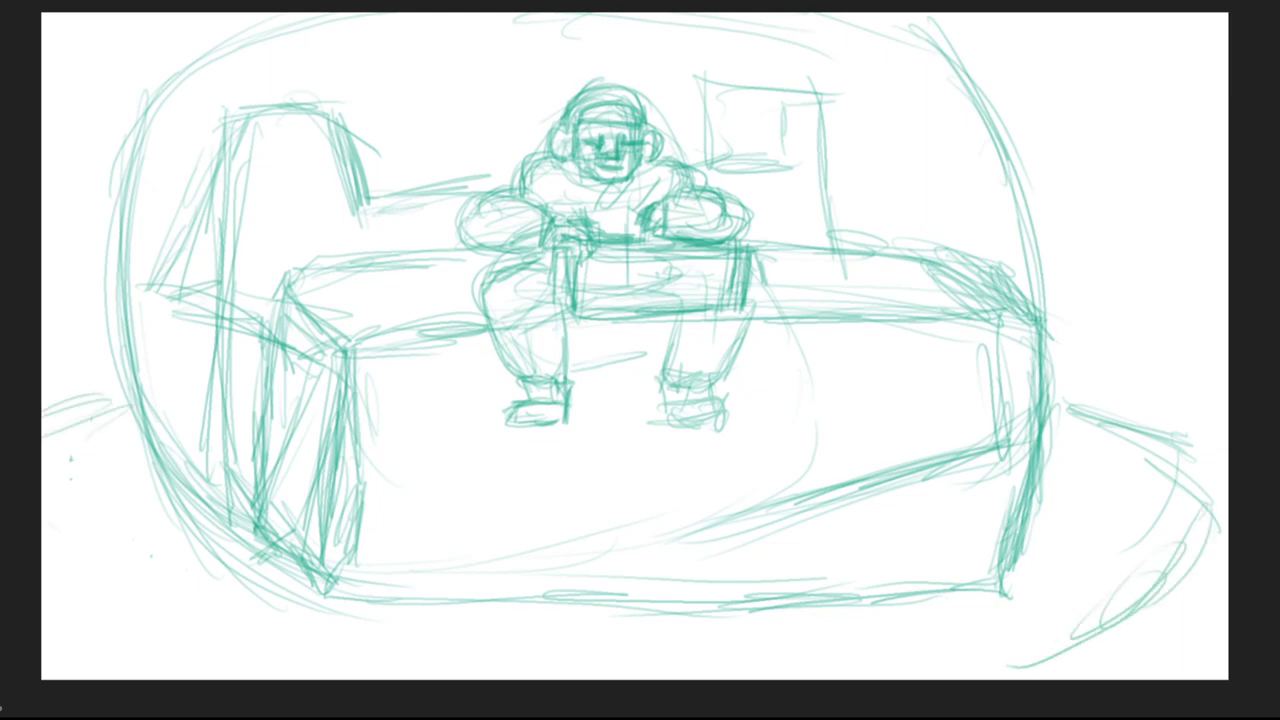
pyautogui.moveTo(124, 390); pyautogui.dragTo(42, 410)
pyautogui.moveTo(96, 406); pyautogui.dragTo(52, 426)
pyautogui.moveTo(1094, 410)
pyautogui.mouseDown()
pyautogui.moveTo(1210, 460)
pyautogui.moveTo(1226, 496)
pyautogui.mouseUp()
pyautogui.moveTo(1222, 510); pyautogui.dragTo(1118, 642)
pyautogui.moveTo(1208, 556); pyautogui.dragTo(1030, 662)
pyautogui.moveTo(1172, 612); pyautogui.dragTo(1040, 678)
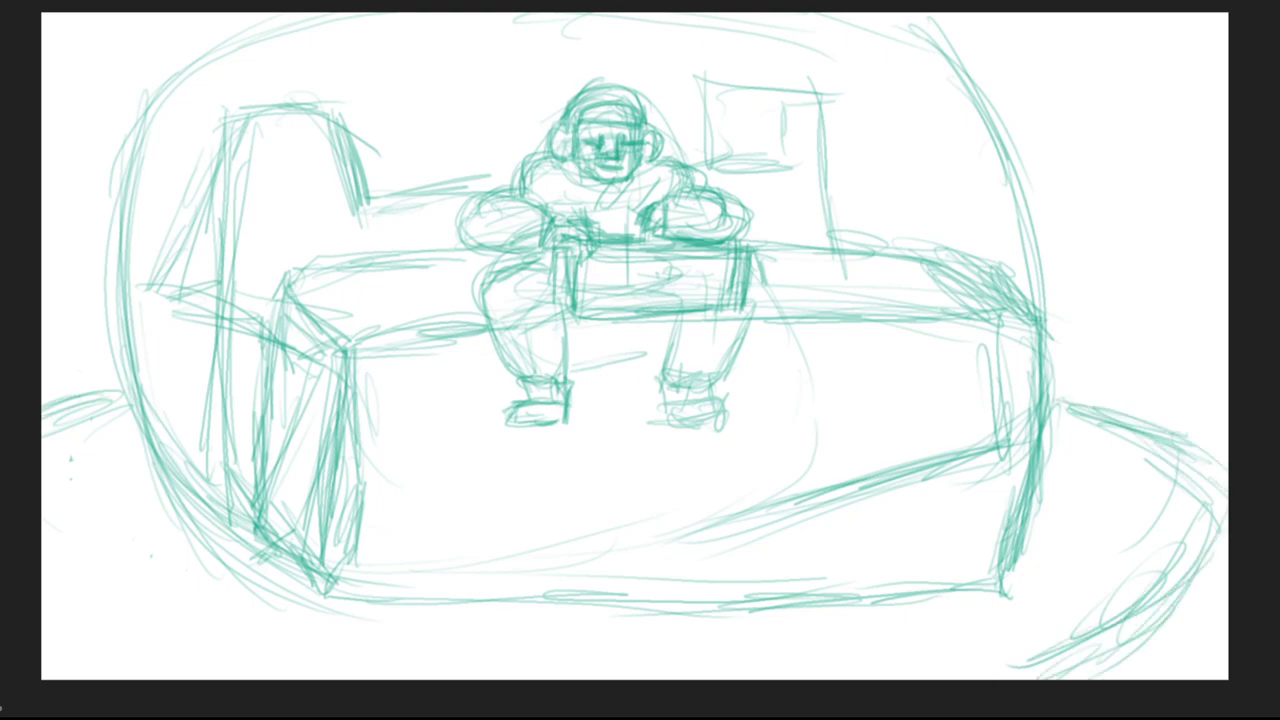
# Step: Sketch a wide curved band across the lower body, linking the dome's left and right sides
pyautogui.moveTo(916, 581)
pyautogui.mouseDown()
pyautogui.moveTo(1000, 573)
pyautogui.moveTo(1008, 518)
pyautogui.mouseUp()
pyautogui.moveTo(127, 457)
pyautogui.mouseDown()
pyautogui.moveTo(598, 536)
pyautogui.moveTo(1076, 418)
pyautogui.moveTo(510, 531)
pyautogui.moveTo(100, 470)
pyautogui.mouseUp()
pyautogui.moveTo(362, 520); pyautogui.dragTo(974, 458)
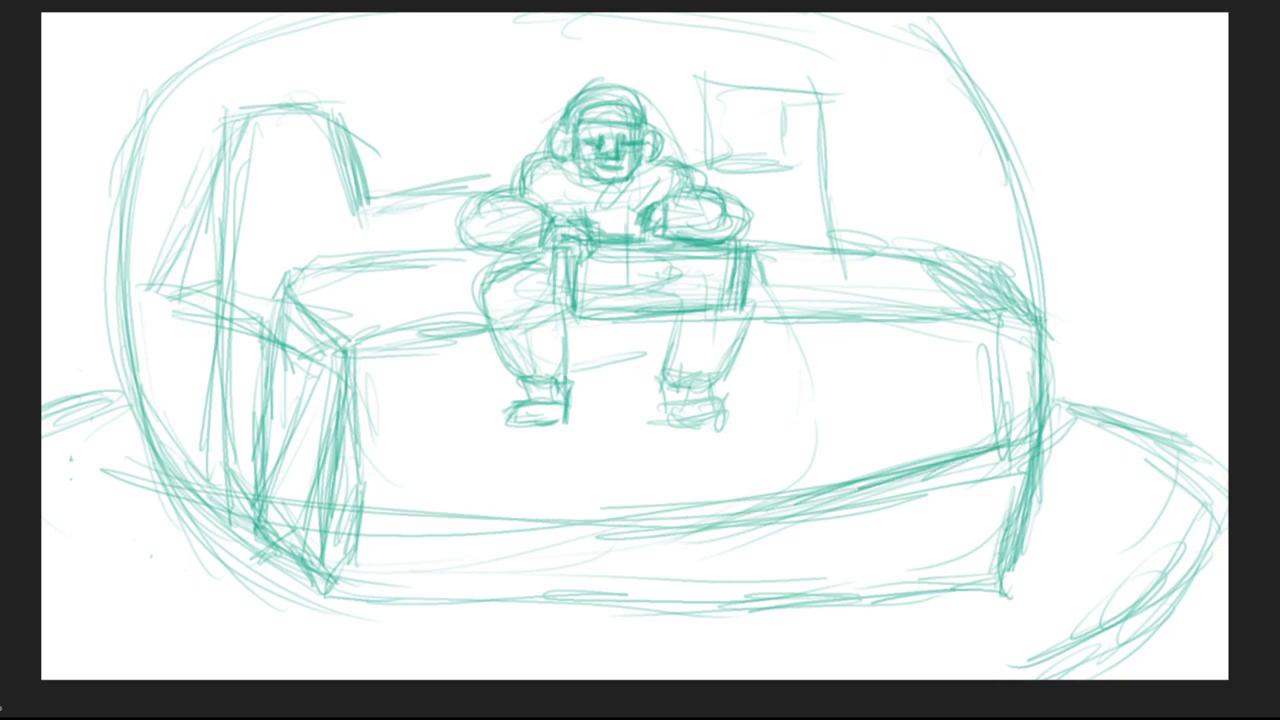
pyautogui.moveTo(600, 510)
pyautogui.mouseDown()
pyautogui.moveTo(368, 491)
pyautogui.moveTo(120, 430)
pyautogui.mouseUp()
pyautogui.moveTo(260, 512); pyautogui.dragTo(1012, 446)
pyautogui.moveTo(758, 488)
pyautogui.mouseDown()
pyautogui.moveTo(460, 512)
pyautogui.moveTo(496, 535)
pyautogui.moveTo(986, 502)
pyautogui.moveTo(172, 473)
pyautogui.moveTo(1006, 472)
pyautogui.moveTo(93, 471)
pyautogui.moveTo(366, 538)
pyautogui.moveTo(1096, 491)
pyautogui.moveTo(220, 528)
pyautogui.mouseUp()
pyautogui.moveTo(220, 528); pyautogui.dragTo(736, 568)
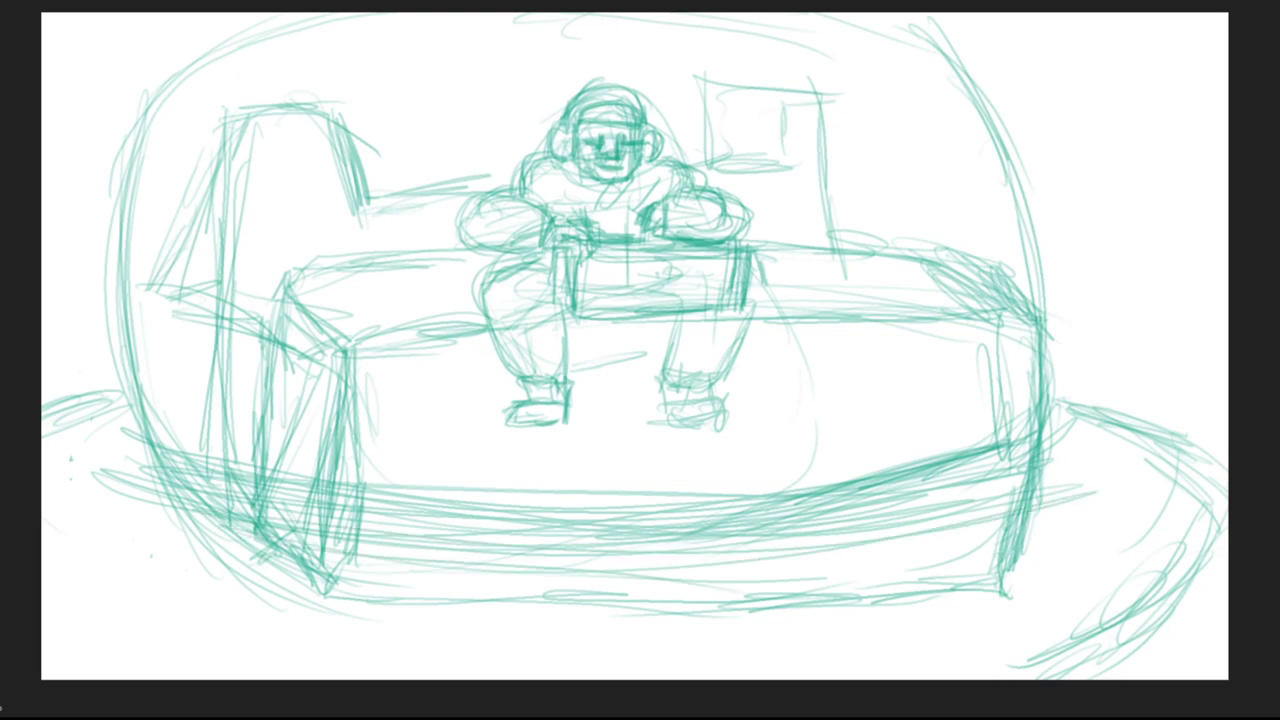
# Step: Erase the boxy body's lower corners and base lines beneath the curved band
pyautogui.moveTo(1016, 568)
pyautogui.mouseDown()
pyautogui.moveTo(815, 602)
pyautogui.moveTo(215, 576)
pyautogui.moveTo(800, 605)
pyautogui.mouseUp()
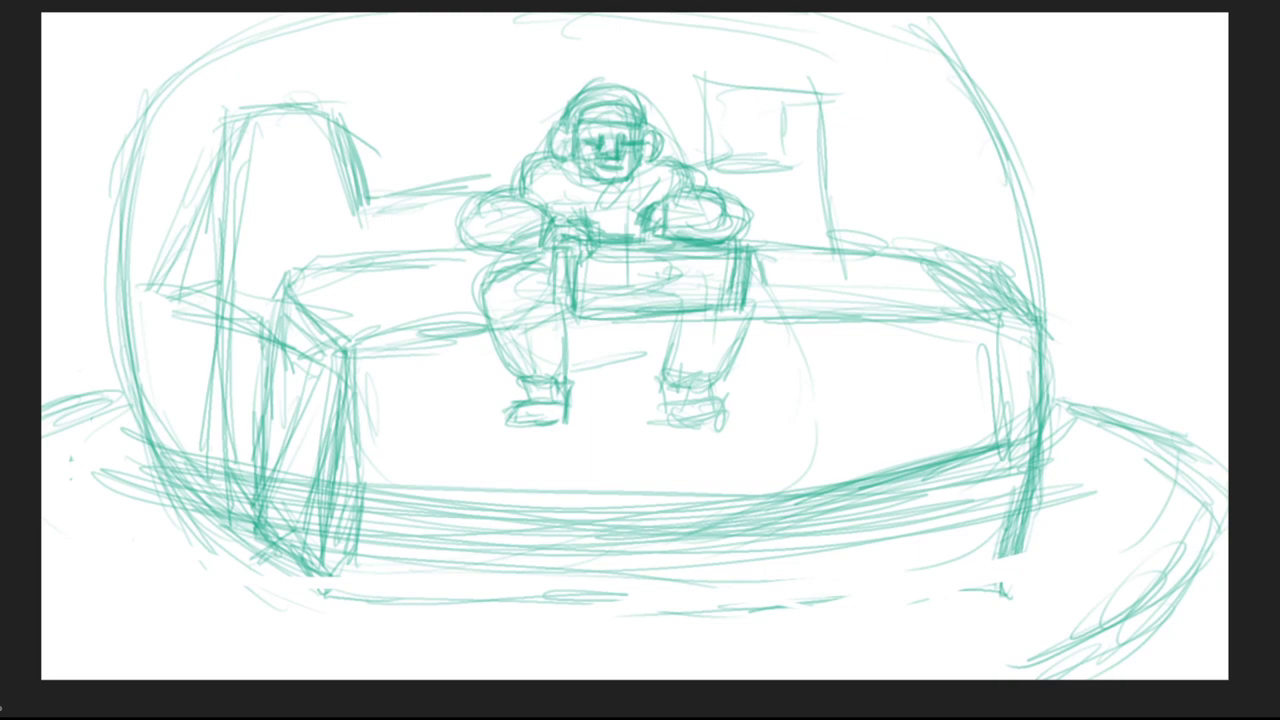
pyautogui.moveTo(975, 445); pyautogui.dragTo(545, 494)
pyautogui.moveTo(970, 552)
pyautogui.mouseDown()
pyautogui.moveTo(1075, 495)
pyautogui.moveTo(1015, 492)
pyautogui.mouseUp()
pyautogui.moveTo(185, 514); pyautogui.dragTo(780, 582)
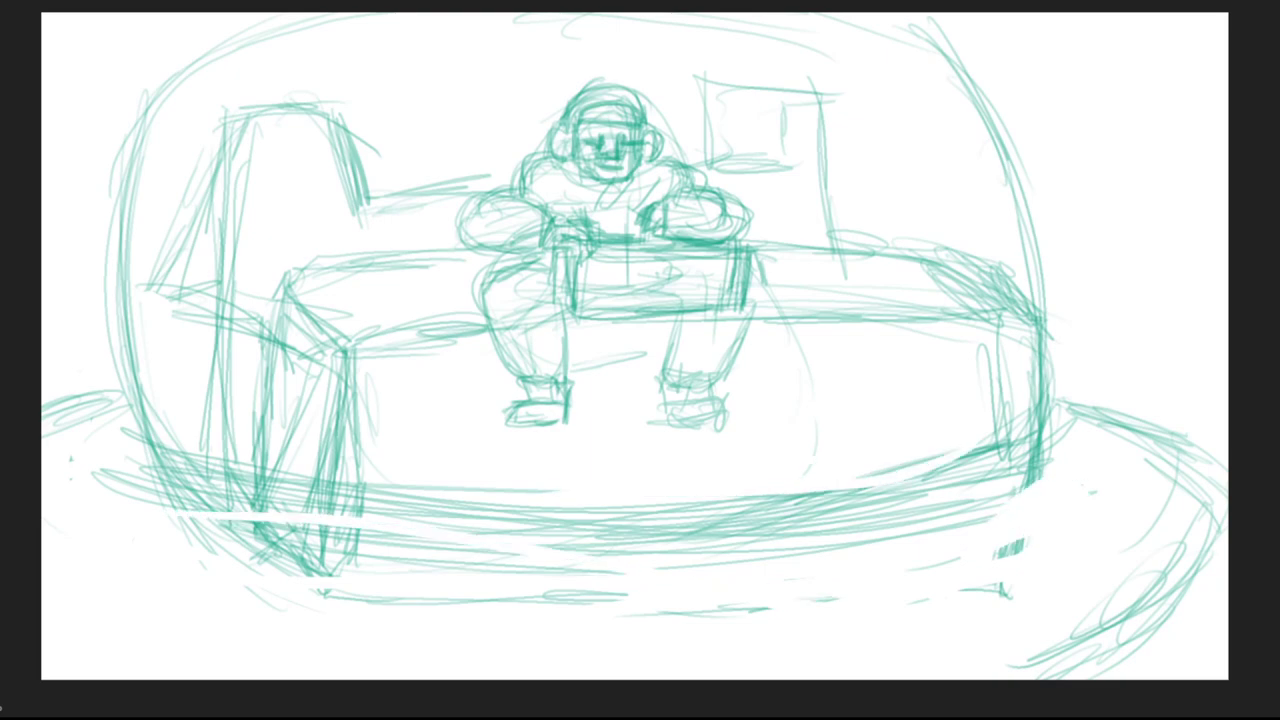
pyautogui.moveTo(370, 550)
pyautogui.mouseDown()
pyautogui.moveTo(182, 520)
pyautogui.moveTo(260, 530)
pyautogui.moveTo(340, 565)
pyautogui.mouseUp()
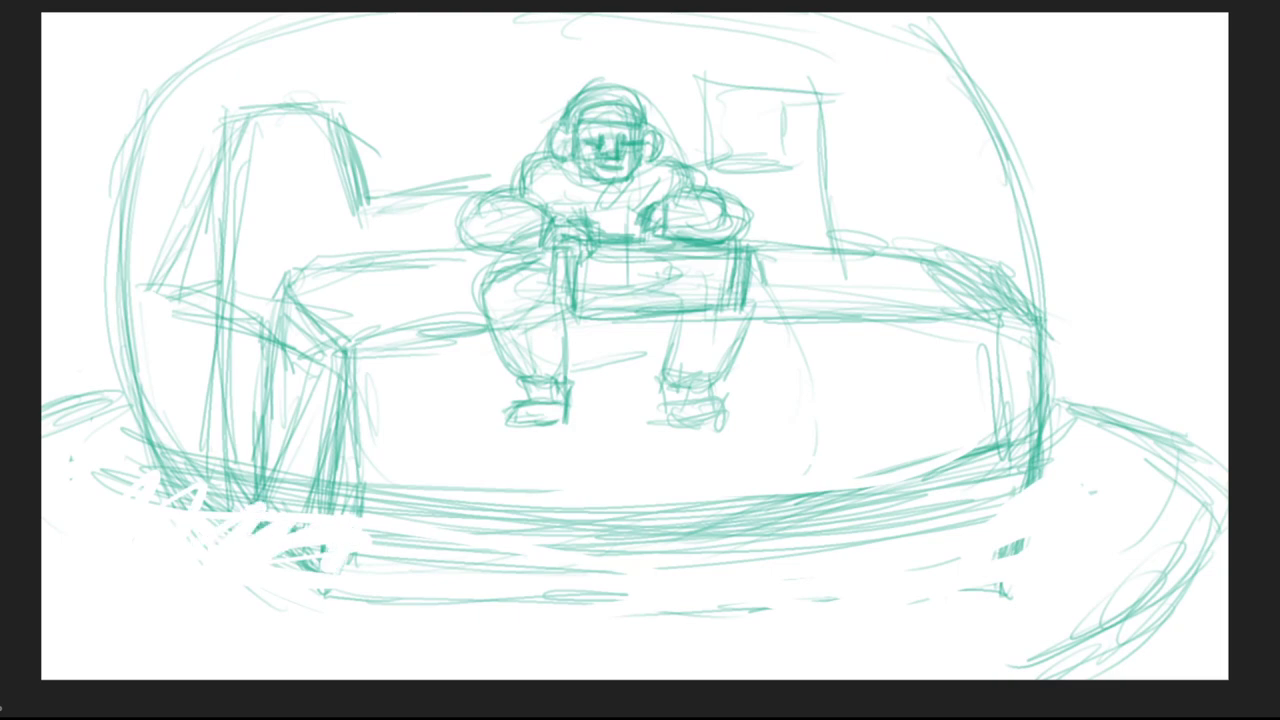
pyautogui.moveTo(480, 570); pyautogui.dragTo(784, 550)
pyautogui.moveTo(630, 596); pyautogui.dragTo(516, 596)
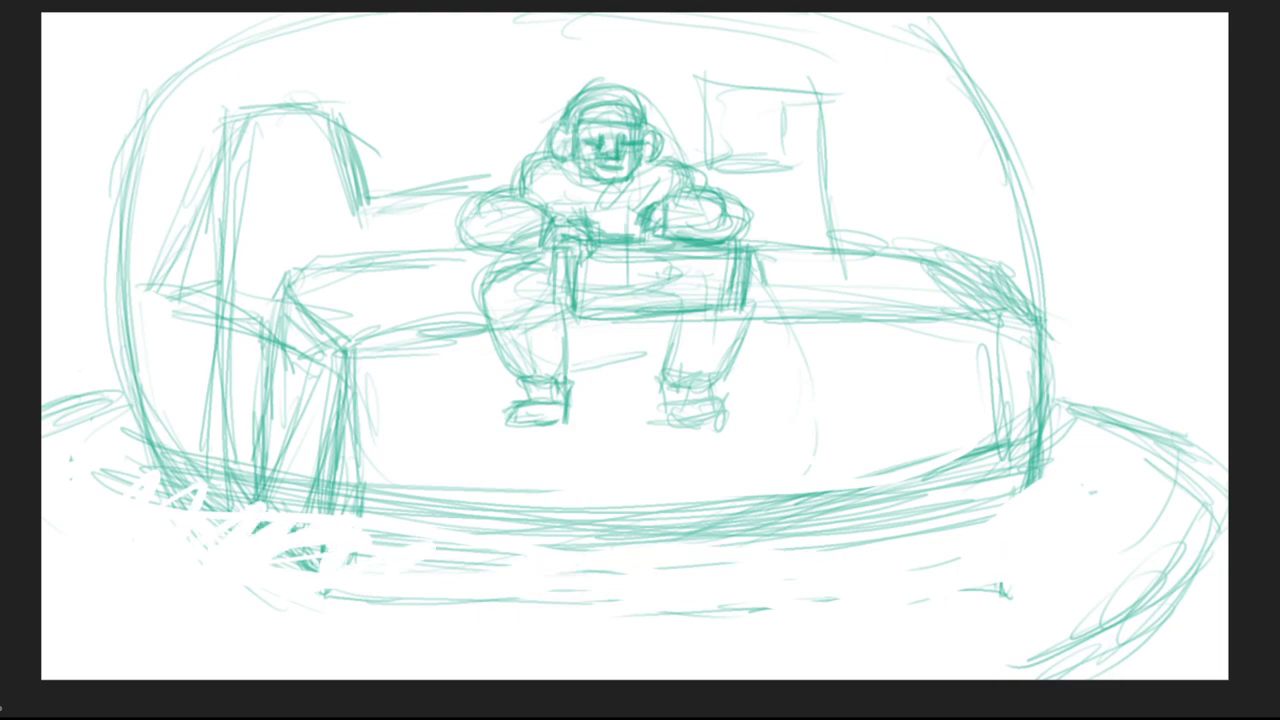
# Step: Reinforce the curved band across the front and the saucer rim's right outer edge
pyautogui.moveTo(190, 460)
pyautogui.mouseDown()
pyautogui.moveTo(414, 492)
pyautogui.moveTo(1070, 446)
pyautogui.moveTo(915, 512)
pyautogui.moveTo(1066, 442)
pyautogui.mouseUp()
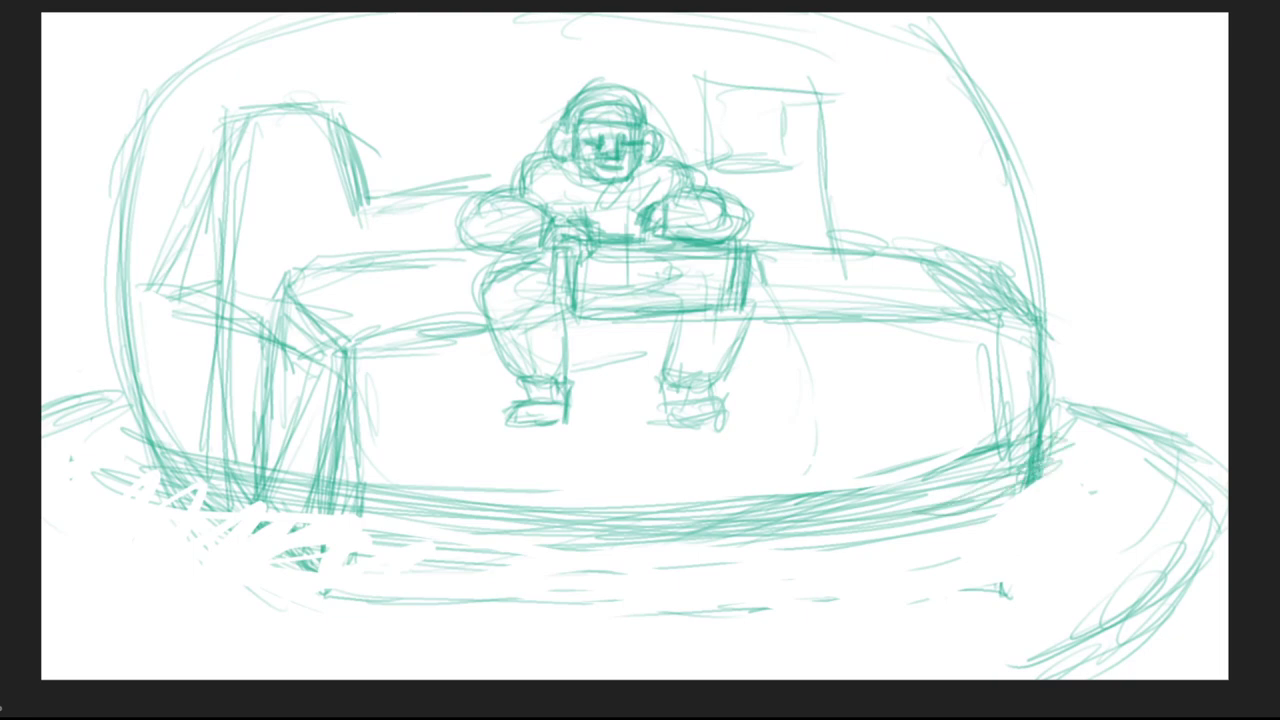
pyautogui.moveTo(1114, 406); pyautogui.dragTo(1226, 464)
pyautogui.moveTo(1076, 416)
pyautogui.mouseDown()
pyautogui.moveTo(1202, 458)
pyautogui.moveTo(1214, 626)
pyautogui.mouseUp()
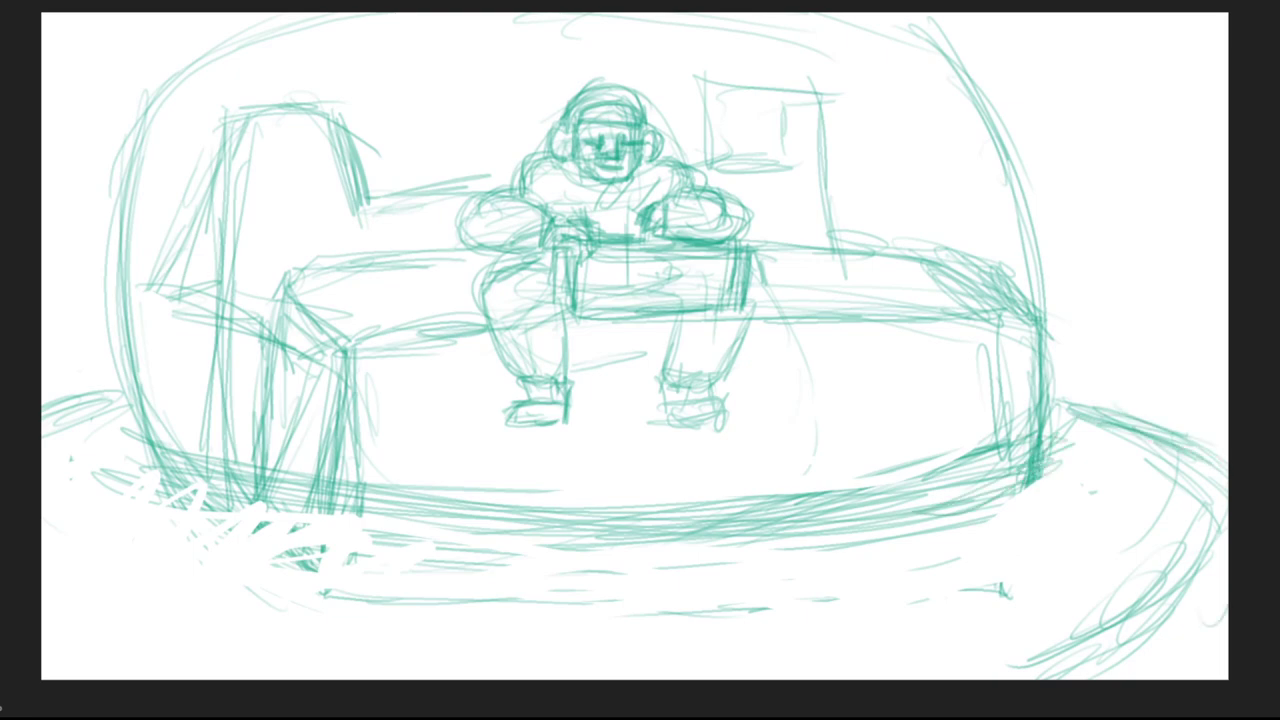
pyautogui.moveTo(1222, 570); pyautogui.dragTo(1062, 678)
pyautogui.moveTo(1226, 548); pyautogui.dragTo(1106, 650)
pyautogui.moveTo(1226, 526); pyautogui.dragTo(1080, 660)
# Step: Restate the saucer rim's left part and the inner line of the dome's left side
pyautogui.moveTo(142, 458)
pyautogui.mouseDown()
pyautogui.moveTo(176, 466)
pyautogui.moveTo(152, 470)
pyautogui.mouseUp()
pyautogui.moveTo(128, 392); pyautogui.dragTo(42, 428)
pyautogui.moveTo(160, 172); pyautogui.dragTo(146, 458)
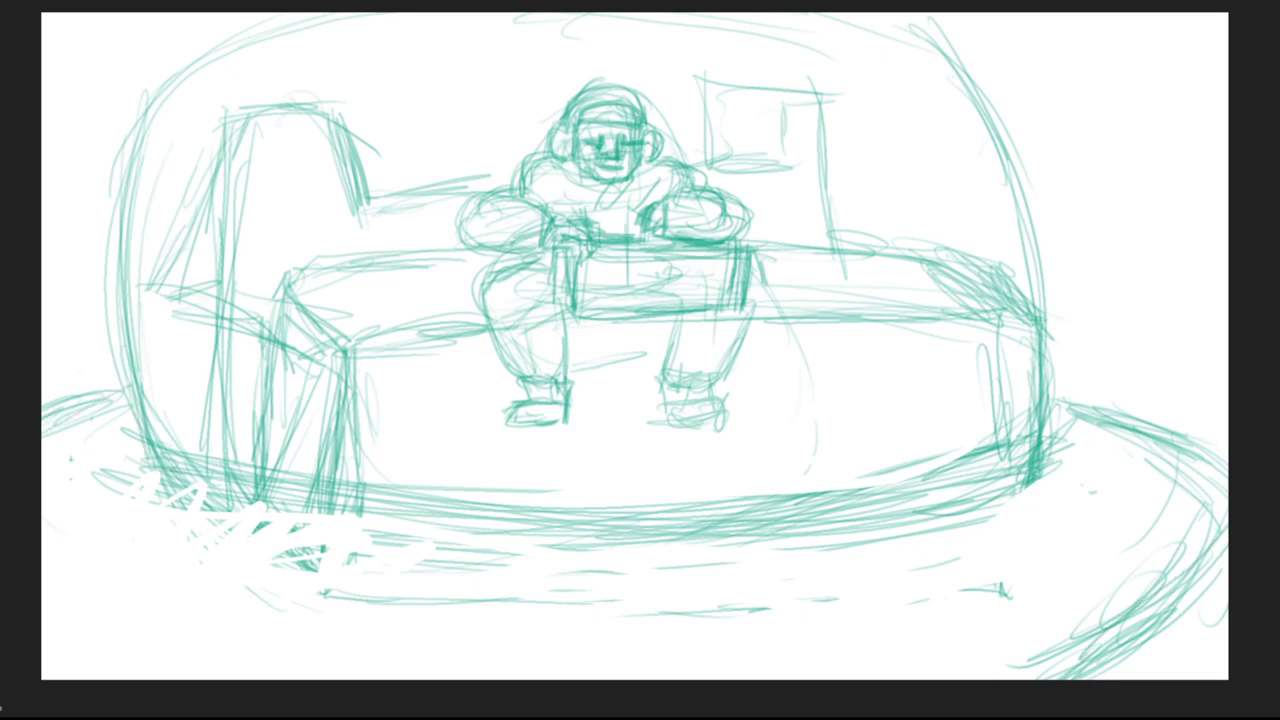
# Step: Darken the curved band at the dome's base and add a stroke to the saucer rim's lower right edge
pyautogui.moveTo(114, 344)
pyautogui.mouseDown()
pyautogui.moveTo(128, 452)
pyautogui.moveTo(600, 522)
pyautogui.mouseUp()
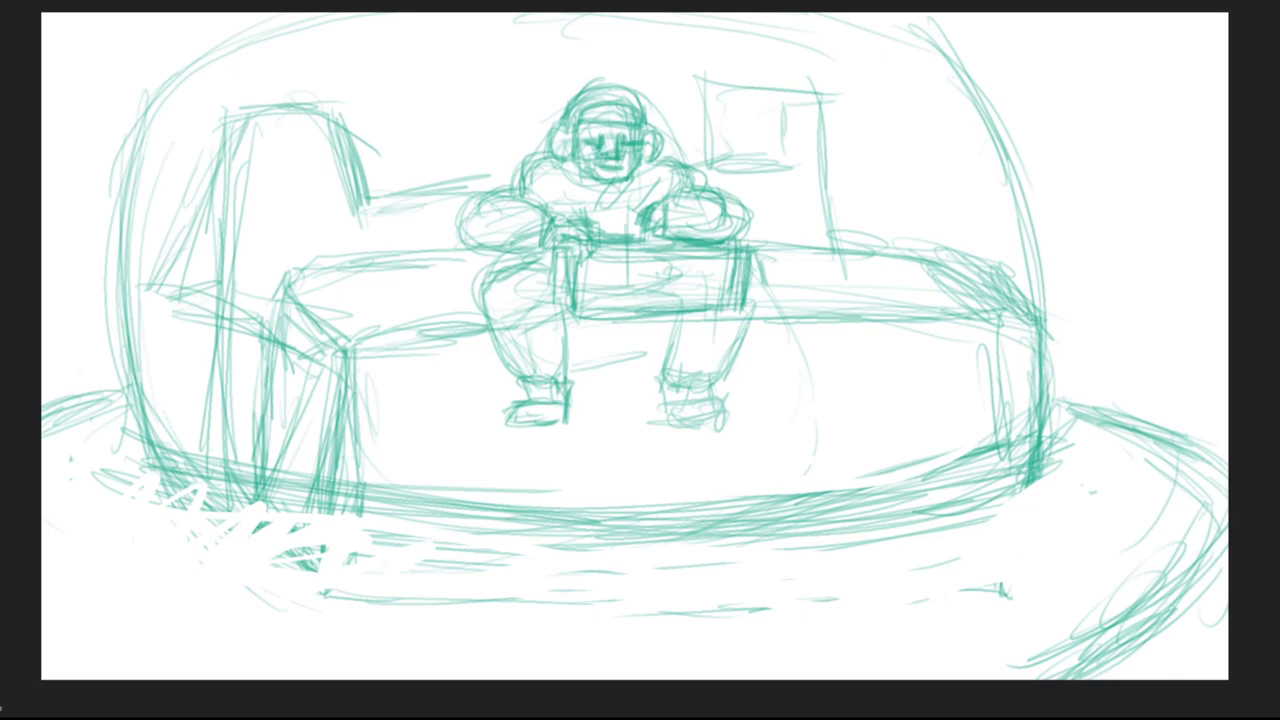
pyautogui.moveTo(504, 526); pyautogui.dragTo(1028, 460)
pyautogui.moveTo(130, 458); pyautogui.dragTo(766, 536)
pyautogui.moveTo(366, 508); pyautogui.dragTo(640, 548)
pyautogui.moveTo(136, 390); pyautogui.dragTo(126, 444)
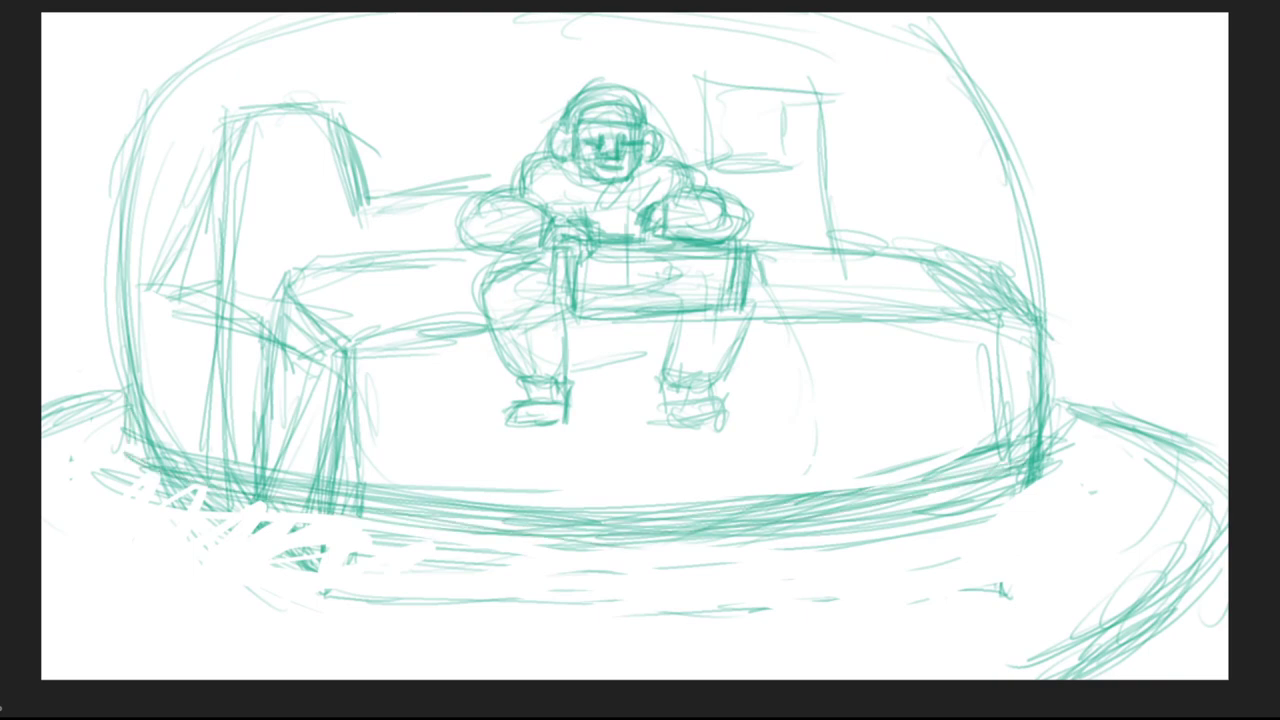
pyautogui.moveTo(1224, 562)
pyautogui.mouseDown()
pyautogui.moveTo(1084, 678)
pyautogui.moveTo(1108, 648)
pyautogui.mouseUp()
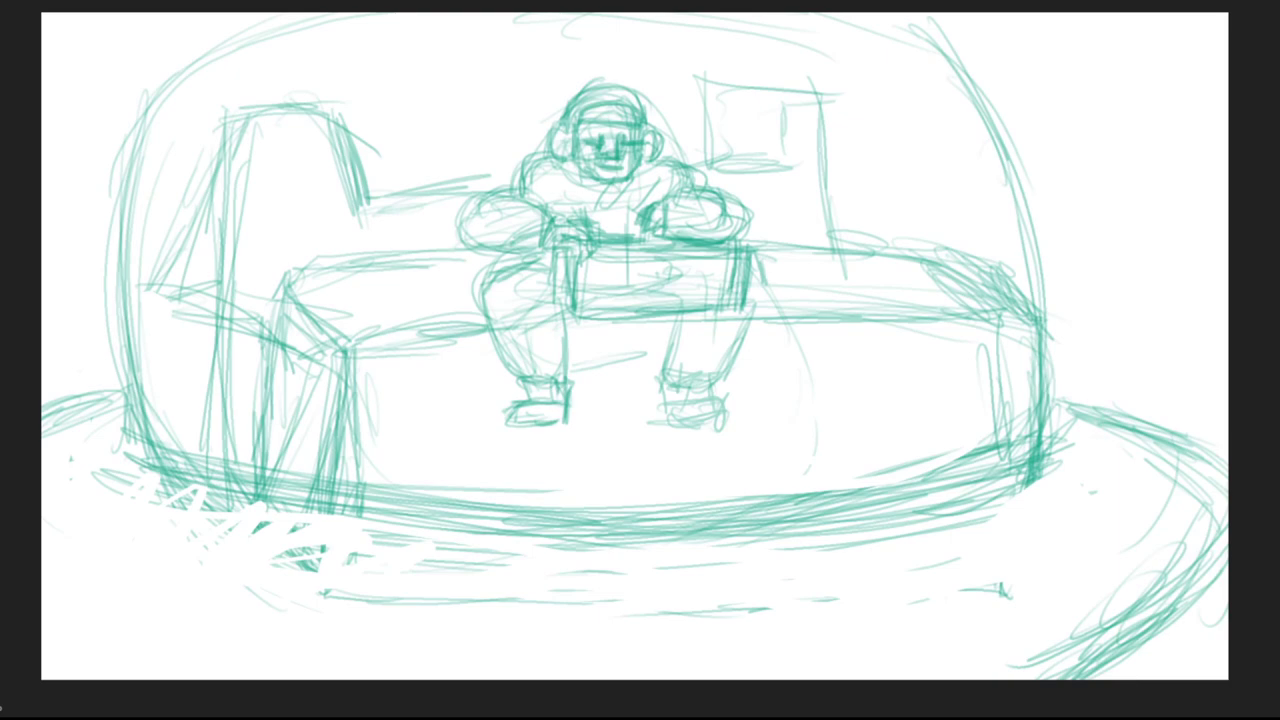
# Step: Reinforce the saucer rim on both sides of the dome and the curved band along the dome's base
pyautogui.moveTo(124, 388); pyautogui.dragTo(44, 426)
pyautogui.moveTo(164, 440)
pyautogui.mouseDown()
pyautogui.moveTo(332, 472)
pyautogui.moveTo(632, 486)
pyautogui.mouseUp()
pyautogui.moveTo(1034, 414)
pyautogui.mouseDown()
pyautogui.moveTo(772, 528)
pyautogui.moveTo(474, 516)
pyautogui.mouseUp()
pyautogui.moveTo(590, 514)
pyautogui.mouseDown()
pyautogui.moveTo(1028, 438)
pyautogui.moveTo(1054, 394)
pyautogui.moveTo(1168, 420)
pyautogui.moveTo(1148, 422)
pyautogui.mouseUp()
pyautogui.moveTo(1080, 396); pyautogui.dragTo(1220, 454)
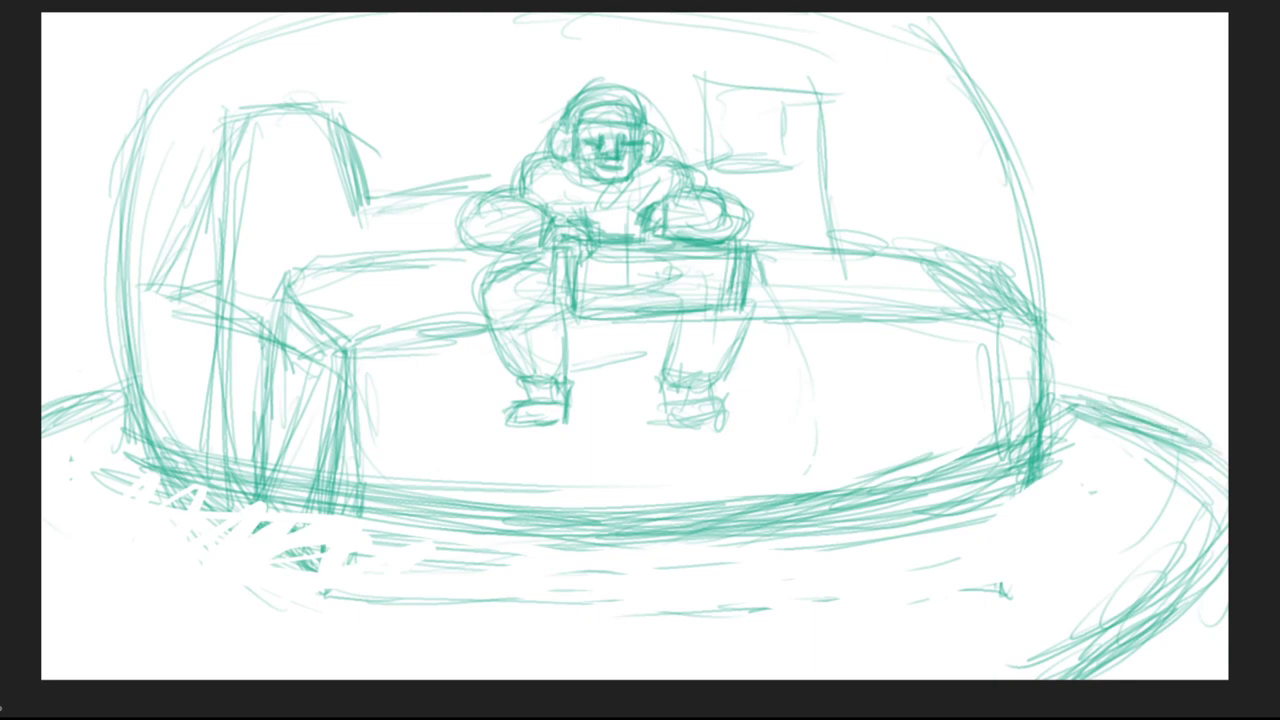
# Step: Restate the outlines of the figure's leg and shoe on the right of the console
pyautogui.moveTo(732, 268); pyautogui.dragTo(756, 336)
pyautogui.moveTo(754, 290)
pyautogui.mouseDown()
pyautogui.moveTo(714, 382)
pyautogui.moveTo(668, 380)
pyautogui.mouseUp()
pyautogui.moveTo(666, 316)
pyautogui.mouseDown()
pyautogui.moveTo(682, 386)
pyautogui.moveTo(708, 386)
pyautogui.moveTo(666, 412)
pyautogui.mouseUp()
pyautogui.moveTo(670, 376)
pyautogui.mouseDown()
pyautogui.moveTo(714, 398)
pyautogui.moveTo(668, 408)
pyautogui.mouseUp()
pyautogui.moveTo(674, 406); pyautogui.dragTo(712, 396)
pyautogui.moveTo(712, 398)
pyautogui.mouseDown()
pyautogui.moveTo(722, 416)
pyautogui.moveTo(670, 424)
pyautogui.moveTo(722, 428)
pyautogui.mouseUp()
pyautogui.moveTo(722, 396)
pyautogui.mouseDown()
pyautogui.moveTo(726, 426)
pyautogui.moveTo(714, 398)
pyautogui.mouseUp()
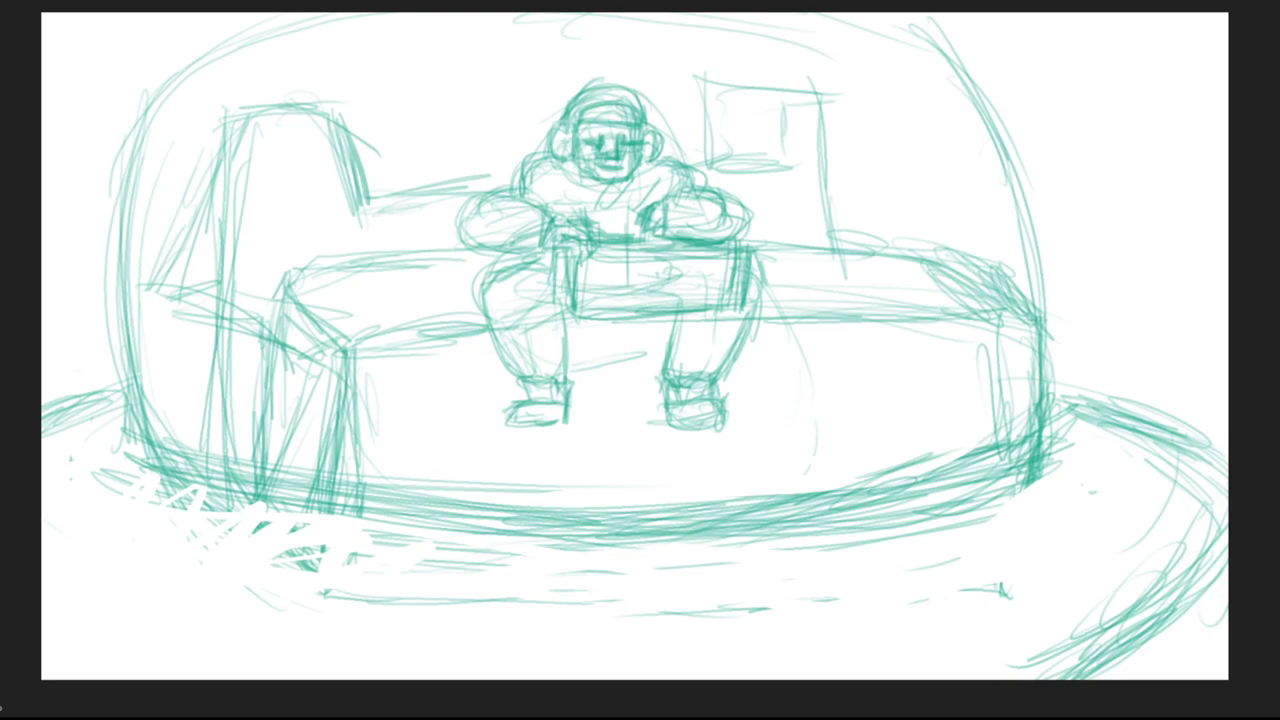
# Step: Square off the seat back's upper left end, then sketch its right upright and a top edge segment there
pyautogui.moveTo(232, 92); pyautogui.dragTo(228, 246)
pyautogui.moveTo(228, 92)
pyautogui.mouseDown()
pyautogui.moveTo(230, 212)
pyautogui.moveTo(366, 78)
pyautogui.mouseUp()
pyautogui.moveTo(346, 80); pyautogui.dragTo(348, 170)
pyautogui.moveTo(346, 134); pyautogui.dragTo(348, 160)
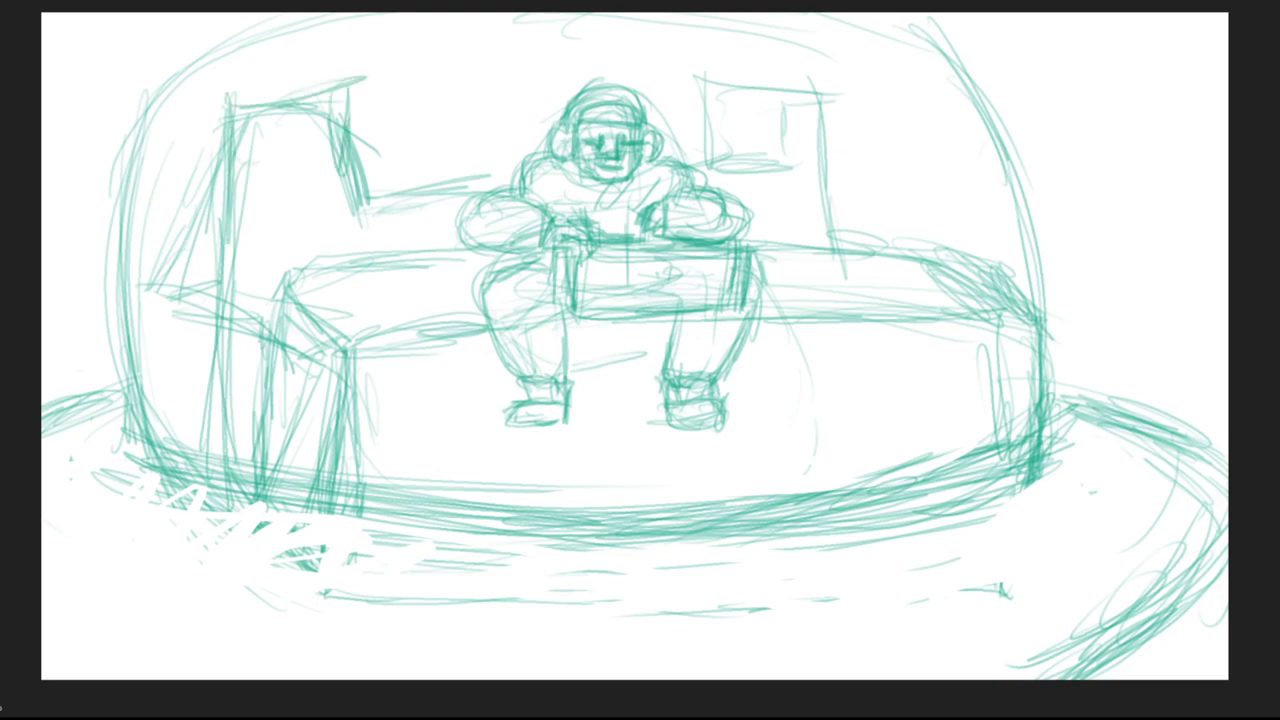
pyautogui.moveTo(866, 128)
pyautogui.mouseDown()
pyautogui.moveTo(872, 100)
pyautogui.moveTo(886, 262)
pyautogui.mouseUp()
pyautogui.moveTo(882, 106); pyautogui.dragTo(884, 234)
pyautogui.moveTo(870, 74)
pyautogui.mouseDown()
pyautogui.moveTo(872, 146)
pyautogui.moveTo(744, 68)
pyautogui.moveTo(854, 68)
pyautogui.mouseUp()
pyautogui.moveTo(756, 80); pyautogui.dragTo(814, 78)
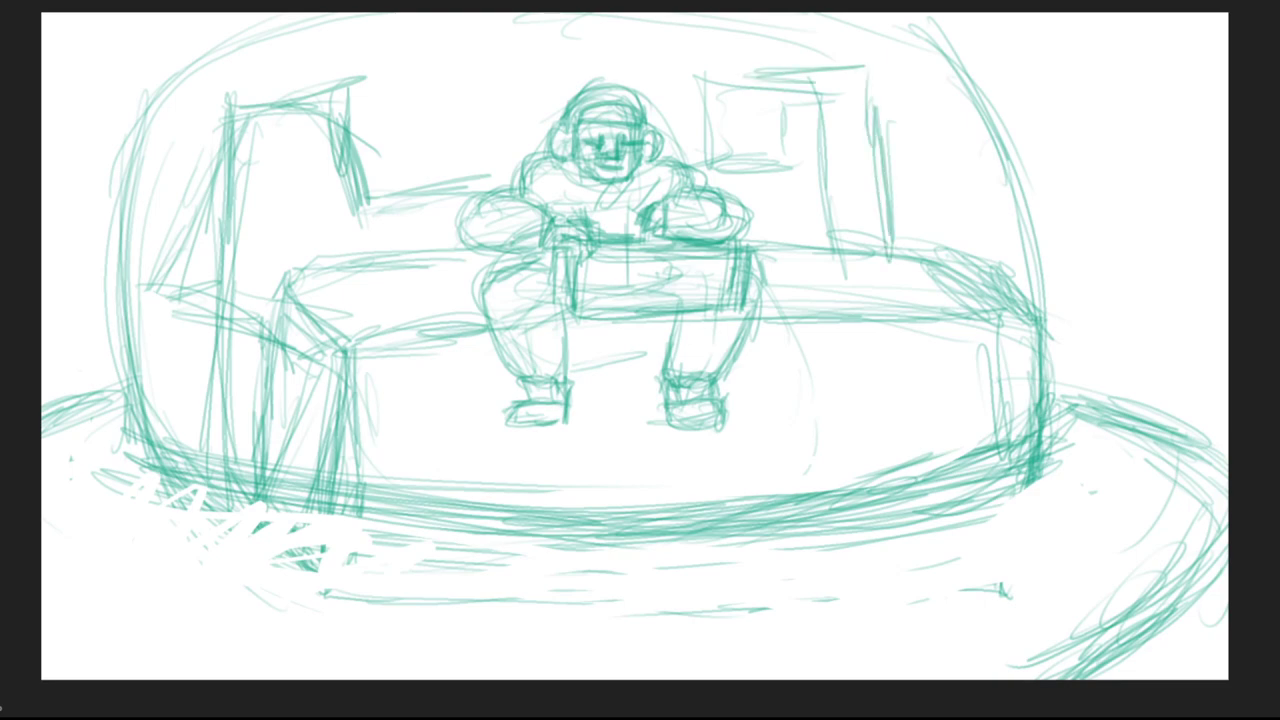
# Step: Connect the seat back's two ends with a straight top edge behind the figure's head
pyautogui.moveTo(252, 100); pyautogui.dragTo(358, 84)
pyautogui.moveTo(284, 92); pyautogui.dragTo(490, 70)
pyautogui.moveTo(662, 80); pyautogui.dragTo(754, 72)
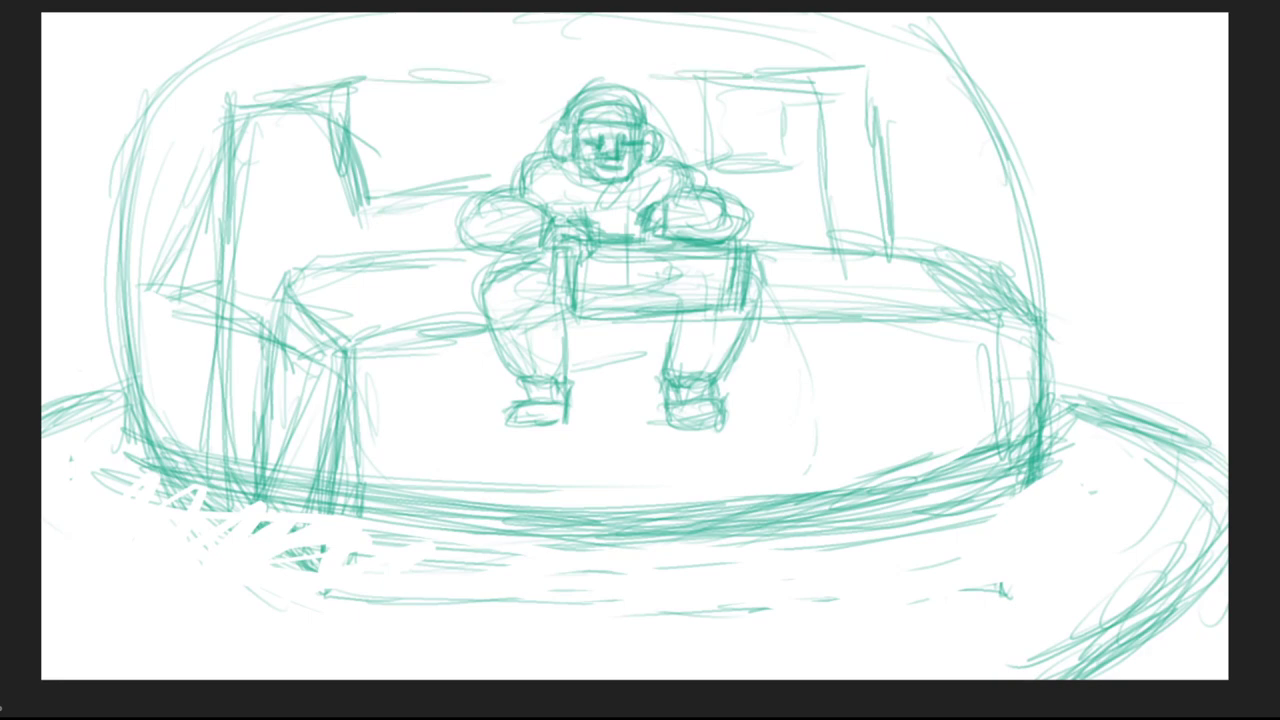
pyautogui.moveTo(450, 76); pyautogui.dragTo(606, 70)
pyautogui.moveTo(584, 72); pyautogui.dragTo(694, 72)
pyautogui.moveTo(612, 74); pyautogui.dragTo(700, 70)
pyautogui.moveTo(524, 90); pyautogui.dragTo(670, 76)
pyautogui.moveTo(592, 72); pyautogui.dragTo(662, 66)
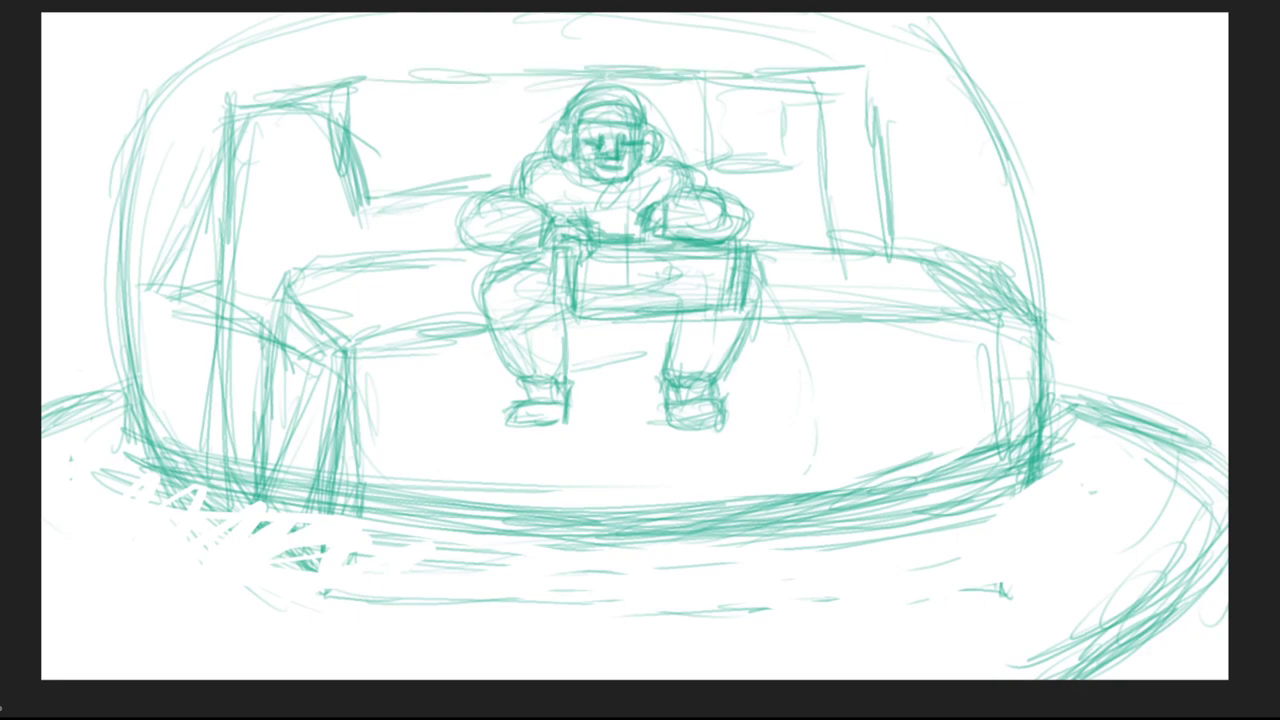
# Step: Strengthen the seat back's top edge and restate its upper left corner
pyautogui.moveTo(308, 88); pyautogui.dragTo(796, 64)
pyautogui.moveTo(712, 78); pyautogui.dragTo(784, 68)
pyautogui.moveTo(394, 84)
pyautogui.mouseDown()
pyautogui.moveTo(732, 60)
pyautogui.moveTo(240, 82)
pyautogui.moveTo(238, 106)
pyautogui.mouseUp()
pyautogui.moveTo(237, 98); pyautogui.dragTo(230, 140)
pyautogui.moveTo(232, 97); pyautogui.dragTo(278, 95)
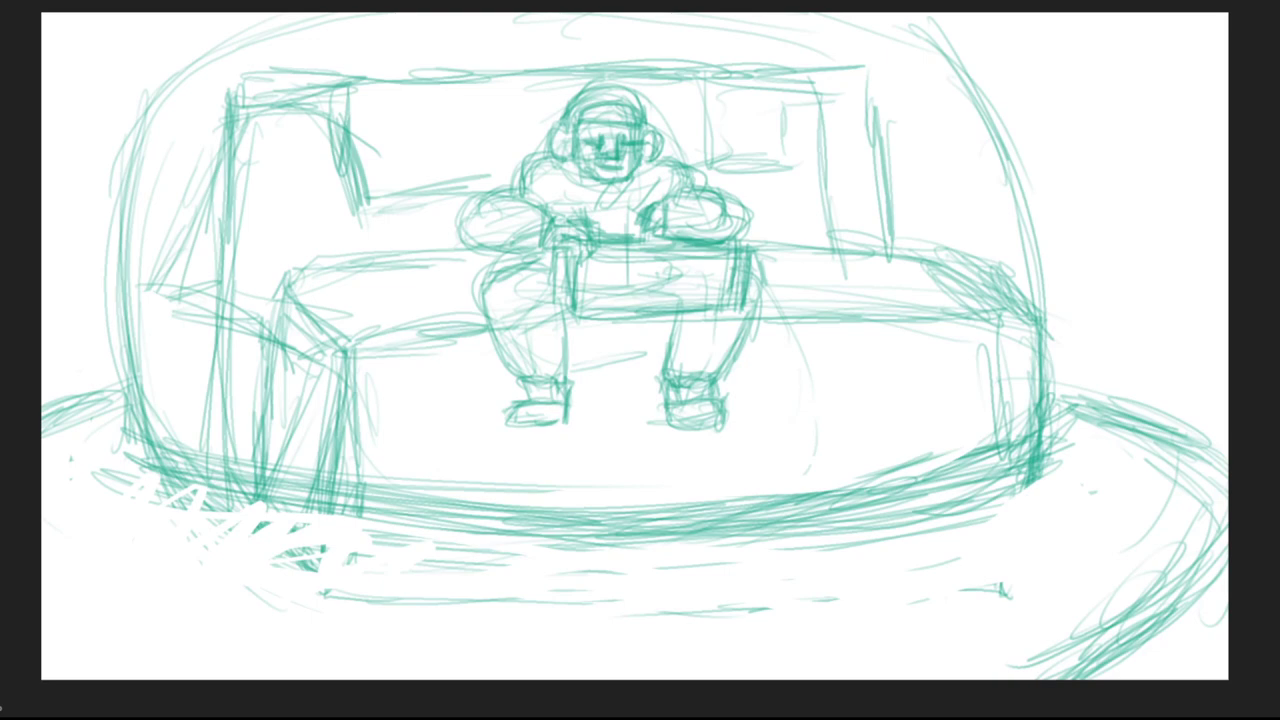
pyautogui.moveTo(248, 70); pyautogui.dragTo(246, 118)
pyautogui.moveTo(228, 72)
pyautogui.mouseDown()
pyautogui.moveTo(252, 110)
pyautogui.moveTo(404, 78)
pyautogui.mouseUp()
pyautogui.moveTo(334, 84); pyautogui.dragTo(648, 64)
pyautogui.moveTo(374, 78); pyautogui.dragTo(670, 54)
# Step: Round the seat back's upper right corner and darken its right side down toward the boxy body
pyautogui.moveTo(610, 76)
pyautogui.mouseDown()
pyautogui.moveTo(852, 72)
pyautogui.moveTo(884, 114)
pyautogui.moveTo(846, 206)
pyautogui.mouseUp()
pyautogui.moveTo(880, 64)
pyautogui.mouseDown()
pyautogui.moveTo(896, 216)
pyautogui.moveTo(880, 162)
pyautogui.mouseUp()
pyautogui.moveTo(888, 146); pyautogui.dragTo(890, 250)
pyautogui.moveTo(858, 66); pyautogui.dragTo(892, 110)
pyautogui.moveTo(895, 110); pyautogui.dragTo(897, 178)
pyautogui.moveTo(878, 132)
pyautogui.mouseDown()
pyautogui.moveTo(886, 218)
pyautogui.moveTo(884, 202)
pyautogui.mouseUp()
pyautogui.moveTo(884, 184); pyautogui.dragTo(886, 228)
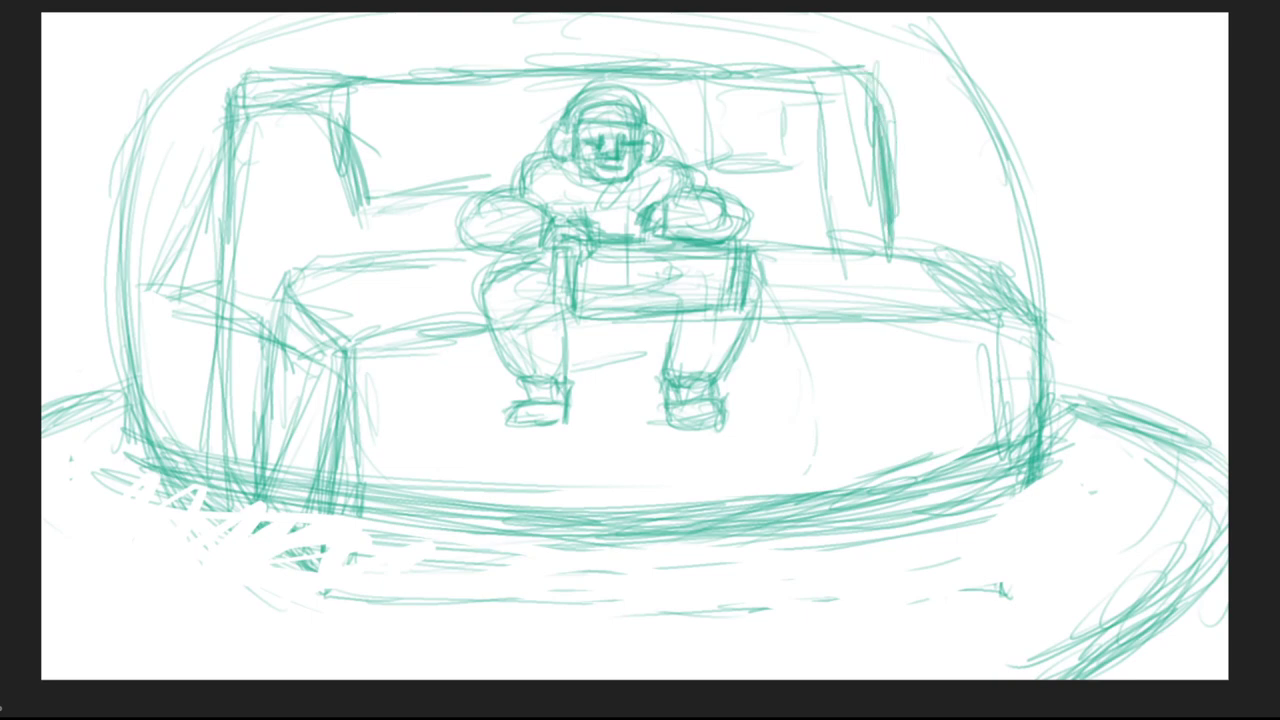
# Step: Restate the boxy body's back edge and redraw its left corner and front edge with a flatter line
pyautogui.moveTo(322, 269); pyautogui.dragTo(466, 261)
pyautogui.moveTo(398, 256); pyautogui.dragTo(494, 243)
pyautogui.moveTo(881, 90); pyautogui.dragTo(886, 232)
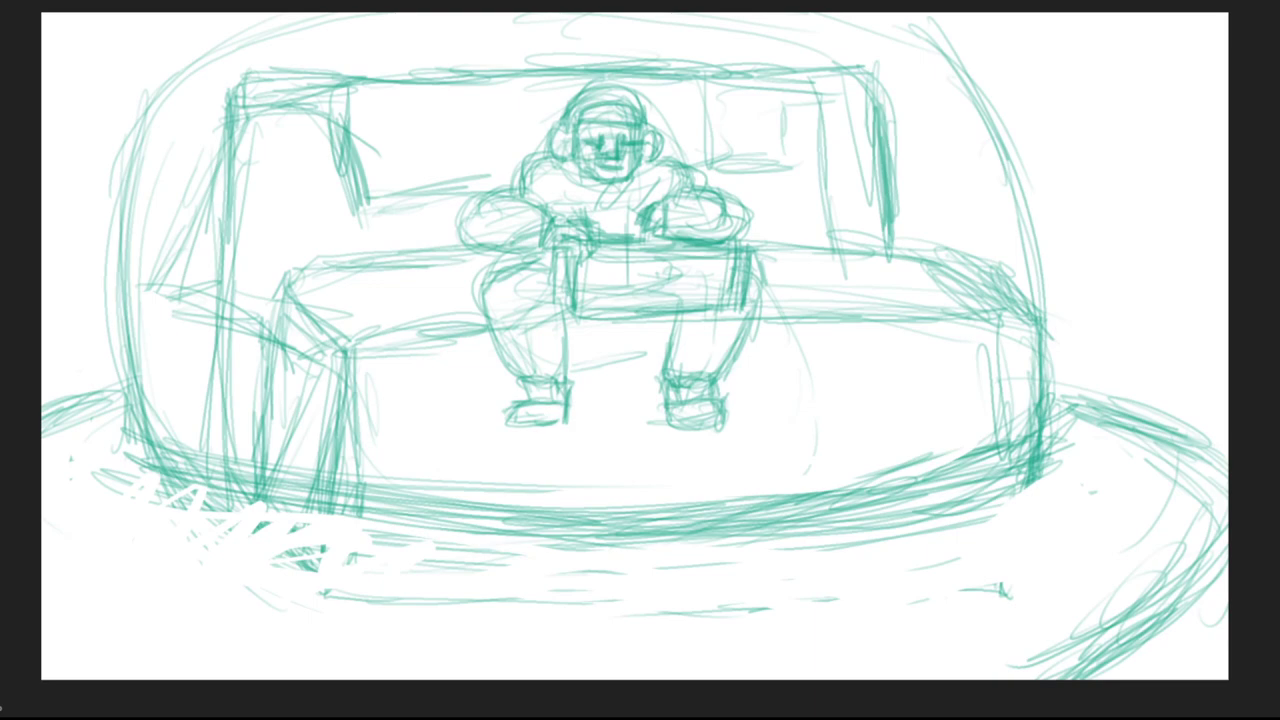
pyautogui.moveTo(280, 270); pyautogui.dragTo(304, 305)
pyautogui.moveTo(286, 298)
pyautogui.mouseDown()
pyautogui.moveTo(410, 326)
pyautogui.moveTo(470, 316)
pyautogui.mouseUp()
pyautogui.moveTo(306, 318); pyautogui.dragTo(454, 332)
pyautogui.moveTo(294, 282); pyautogui.dragTo(306, 330)
pyautogui.moveTo(306, 306)
pyautogui.mouseDown()
pyautogui.moveTo(324, 374)
pyautogui.moveTo(382, 336)
pyautogui.mouseUp()
pyautogui.moveTo(352, 332); pyautogui.dragTo(350, 478)
pyautogui.moveTo(282, 292); pyautogui.dragTo(278, 444)
pyautogui.moveTo(284, 334); pyautogui.dragTo(272, 498)
pyautogui.moveTo(926, 324); pyautogui.dragTo(990, 336)
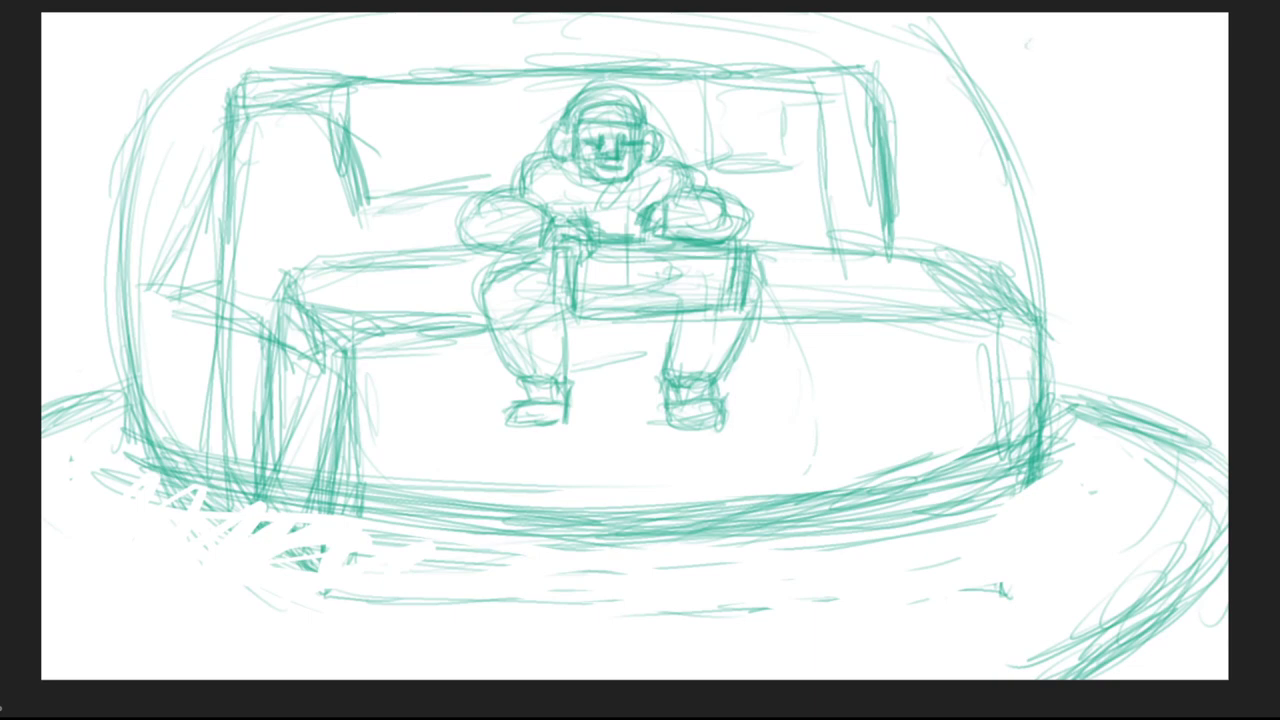
# Step: Handwrite the note "spaceship quilt DJ" on three lines in the blank area outside the dome's upper right
pyautogui.moveTo(1036, 40); pyautogui.dragTo(1028, 62)
pyautogui.moveTo(1040, 46)
pyautogui.mouseDown()
pyautogui.moveTo(1044, 72)
pyautogui.moveTo(1068, 60)
pyautogui.mouseUp()
pyautogui.moveTo(1078, 54); pyautogui.dragTo(1096, 58)
pyautogui.moveTo(1114, 32); pyautogui.dragTo(1142, 80)
pyautogui.moveTo(1052, 94)
pyautogui.mouseDown()
pyautogui.moveTo(1046, 132)
pyautogui.moveTo(1081, 93)
pyautogui.moveTo(1098, 108)
pyautogui.mouseUp()
pyautogui.moveTo(1108, 72); pyautogui.dragTo(1108, 106)
pyautogui.moveTo(1104, 86)
pyautogui.mouseDown()
pyautogui.moveTo(1116, 84)
pyautogui.moveTo(1070, 108)
pyautogui.mouseUp()
pyautogui.moveTo(1070, 92)
pyautogui.mouseDown()
pyautogui.moveTo(1092, 106)
pyautogui.moveTo(1078, 160)
pyautogui.mouseUp()
pyautogui.moveTo(1078, 130)
pyautogui.mouseDown()
pyautogui.moveTo(1080, 160)
pyautogui.moveTo(1116, 134)
pyautogui.mouseUp()
pyautogui.moveTo(1106, 136)
pyautogui.mouseDown()
pyautogui.moveTo(1094, 160)
pyautogui.moveTo(1127, 132)
pyautogui.mouseUp()
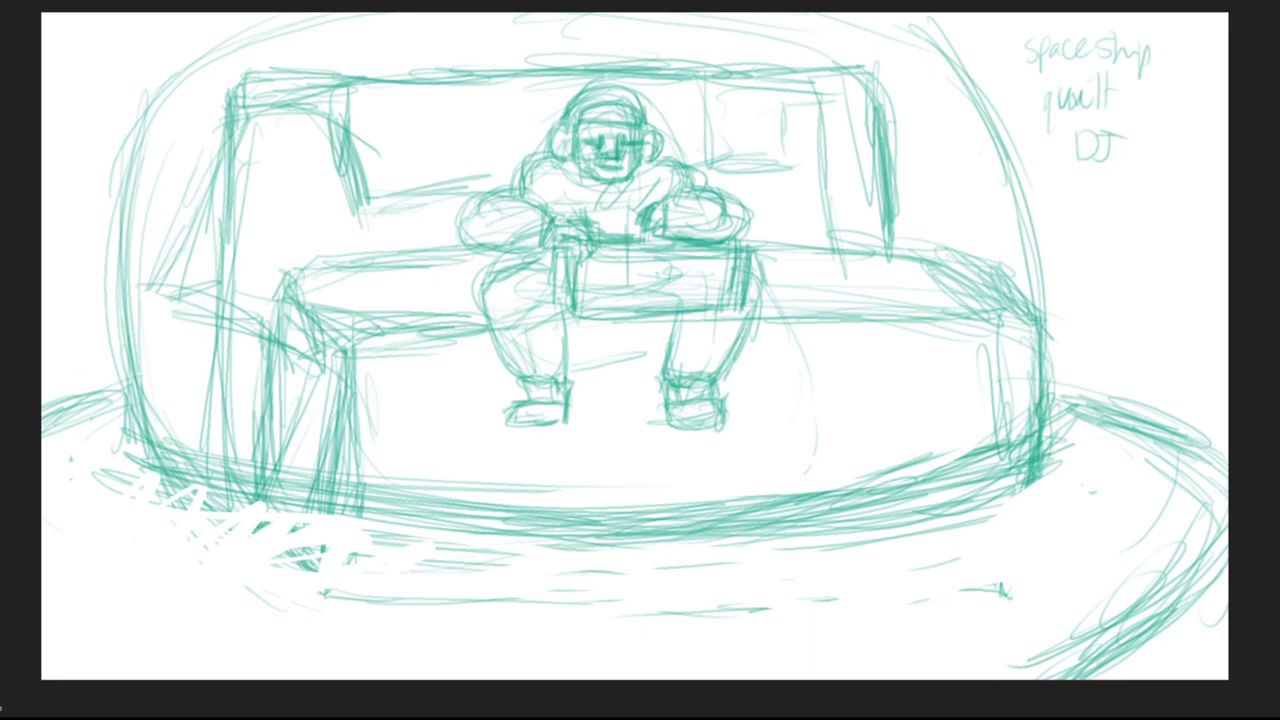
# Step: Touch up the console's upper edge and sketch the left support post from its underside to the curved band
pyautogui.moveTo(571, 313); pyautogui.dragTo(562, 359)
pyautogui.moveTo(592, 226)
pyautogui.mouseDown()
pyautogui.moveTo(704, 234)
pyautogui.moveTo(672, 237)
pyautogui.mouseUp()
pyautogui.moveTo(592, 236); pyautogui.dragTo(612, 233)
pyautogui.moveTo(745, 236); pyautogui.dragTo(768, 262)
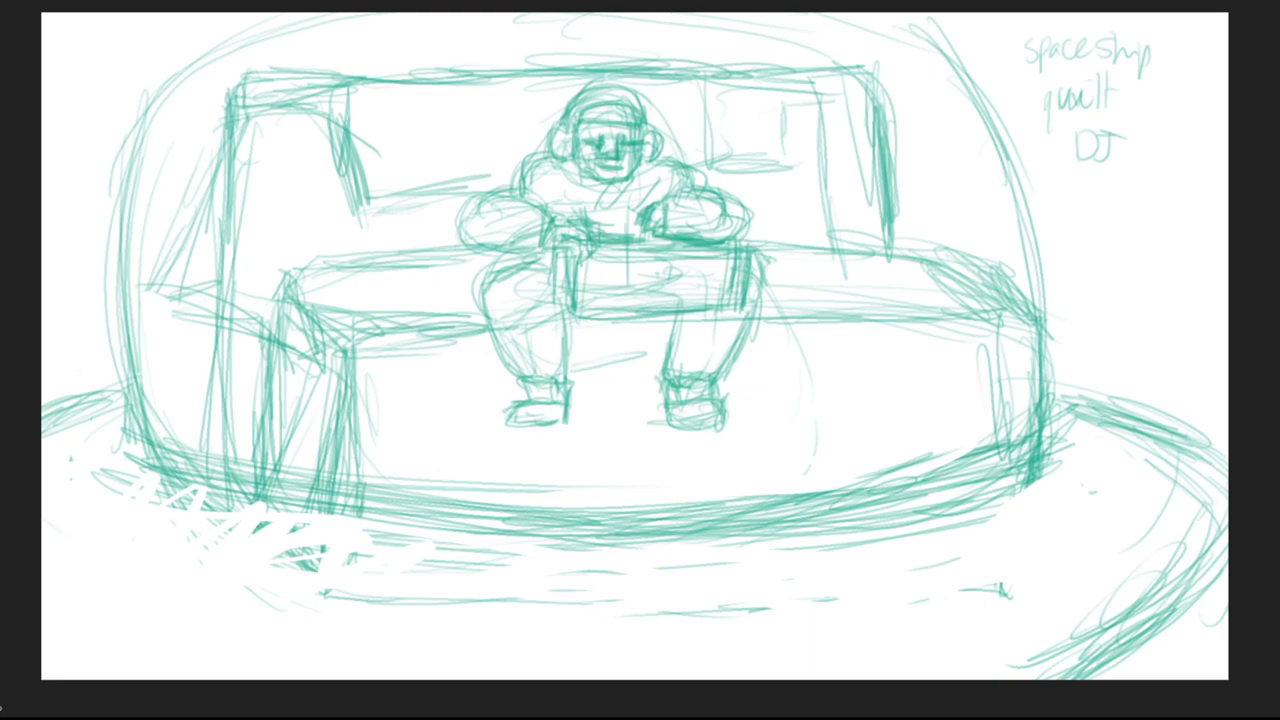
pyautogui.moveTo(633, 314); pyautogui.dragTo(630, 327)
pyautogui.moveTo(618, 318)
pyautogui.mouseDown()
pyautogui.moveTo(620, 426)
pyautogui.moveTo(594, 496)
pyautogui.moveTo(606, 516)
pyautogui.mouseUp()
pyautogui.moveTo(598, 426); pyautogui.dragTo(602, 516)
pyautogui.moveTo(600, 312); pyautogui.dragTo(603, 394)
pyautogui.moveTo(604, 346); pyautogui.dragTo(604, 474)
pyautogui.moveTo(598, 326); pyautogui.dragTo(600, 364)
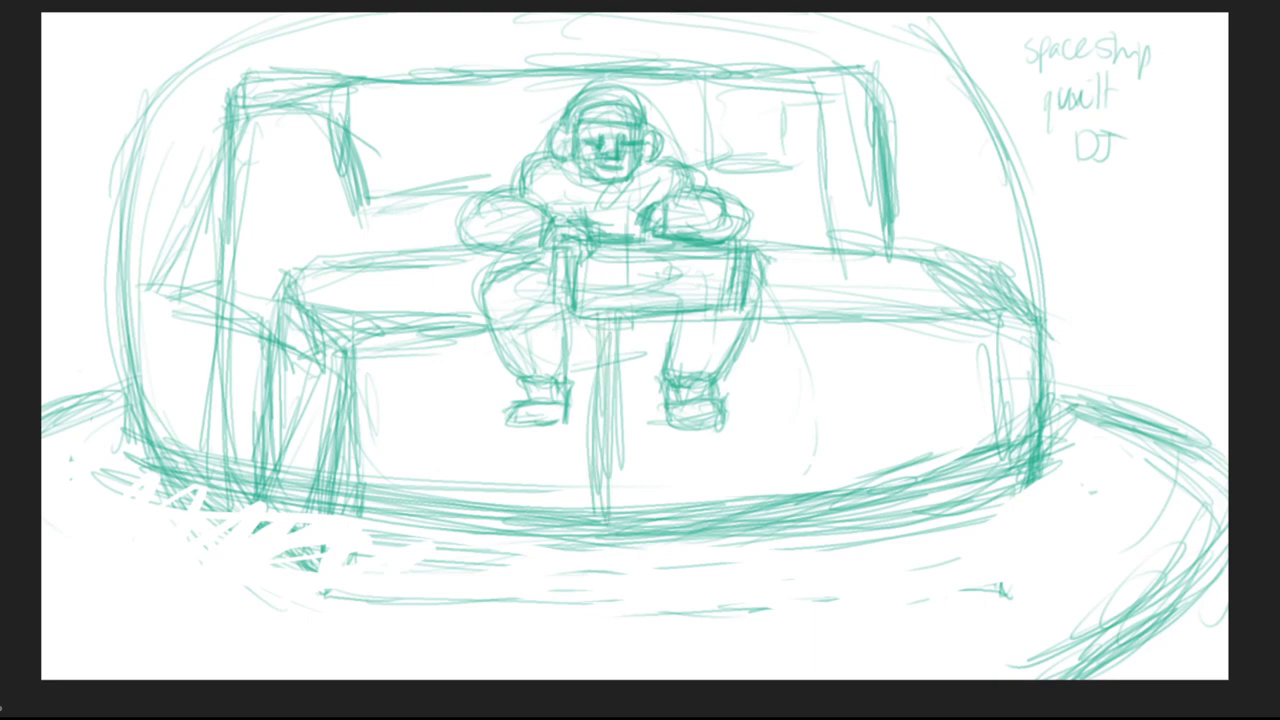
# Step: Sketch the console's right support post, darken both posts down to the curved band and add the left post's outer edge
pyautogui.moveTo(680, 314)
pyautogui.mouseDown()
pyautogui.moveTo(734, 316)
pyautogui.moveTo(703, 422)
pyautogui.mouseUp()
pyautogui.moveTo(695, 304); pyautogui.dragTo(692, 488)
pyautogui.moveTo(690, 328); pyautogui.dragTo(688, 506)
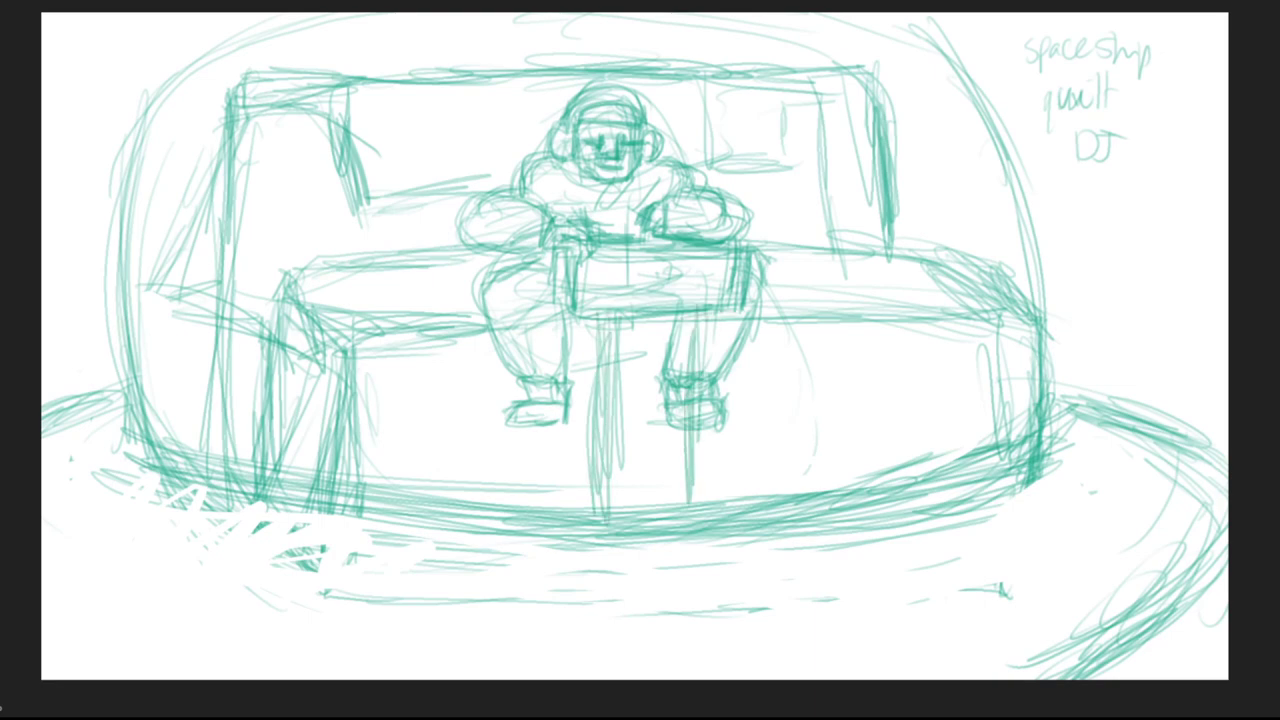
pyautogui.moveTo(696, 382); pyautogui.dragTo(696, 420)
pyautogui.moveTo(634, 312); pyautogui.dragTo(594, 318)
pyautogui.moveTo(611, 312); pyautogui.dragTo(608, 520)
pyautogui.moveTo(606, 370); pyautogui.dragTo(602, 500)
pyautogui.moveTo(602, 462); pyautogui.dragTo(580, 502)
pyautogui.moveTo(704, 312); pyautogui.dragTo(692, 470)
pyautogui.moveTo(692, 406)
pyautogui.mouseDown()
pyautogui.moveTo(688, 528)
pyautogui.moveTo(695, 516)
pyautogui.mouseUp()
pyautogui.moveTo(697, 312)
pyautogui.mouseDown()
pyautogui.moveTo(701, 504)
pyautogui.moveTo(746, 322)
pyautogui.mouseUp()
pyautogui.moveTo(732, 316); pyautogui.dragTo(668, 304)
pyautogui.moveTo(550, 236)
pyautogui.mouseDown()
pyautogui.moveTo(546, 304)
pyautogui.moveTo(662, 318)
pyautogui.moveTo(752, 296)
pyautogui.moveTo(696, 550)
pyautogui.mouseUp()
pyautogui.moveTo(608, 336); pyautogui.dragTo(598, 494)
pyautogui.moveTo(608, 404); pyautogui.dragTo(602, 550)
pyautogui.moveTo(610, 348); pyautogui.dragTo(602, 538)
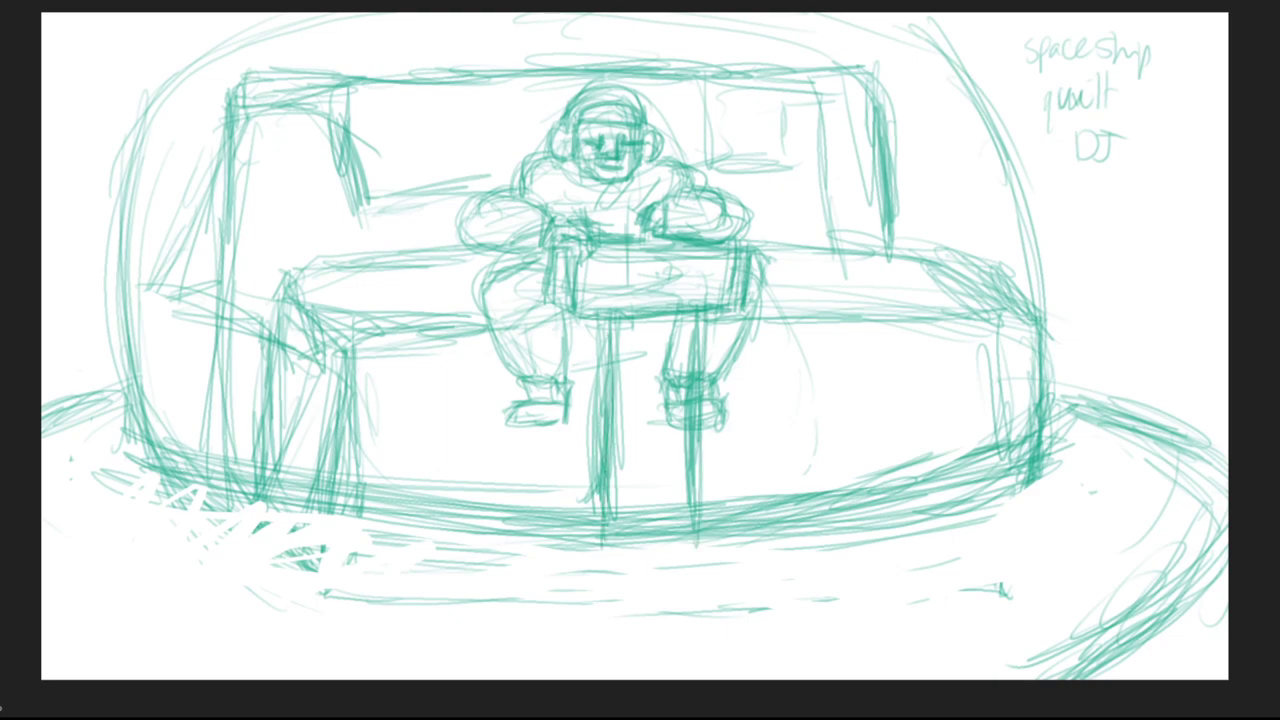
pyautogui.moveTo(590, 306); pyautogui.dragTo(588, 508)
pyautogui.moveTo(590, 342); pyautogui.dragTo(584, 486)
pyautogui.moveTo(586, 412); pyautogui.dragTo(582, 506)
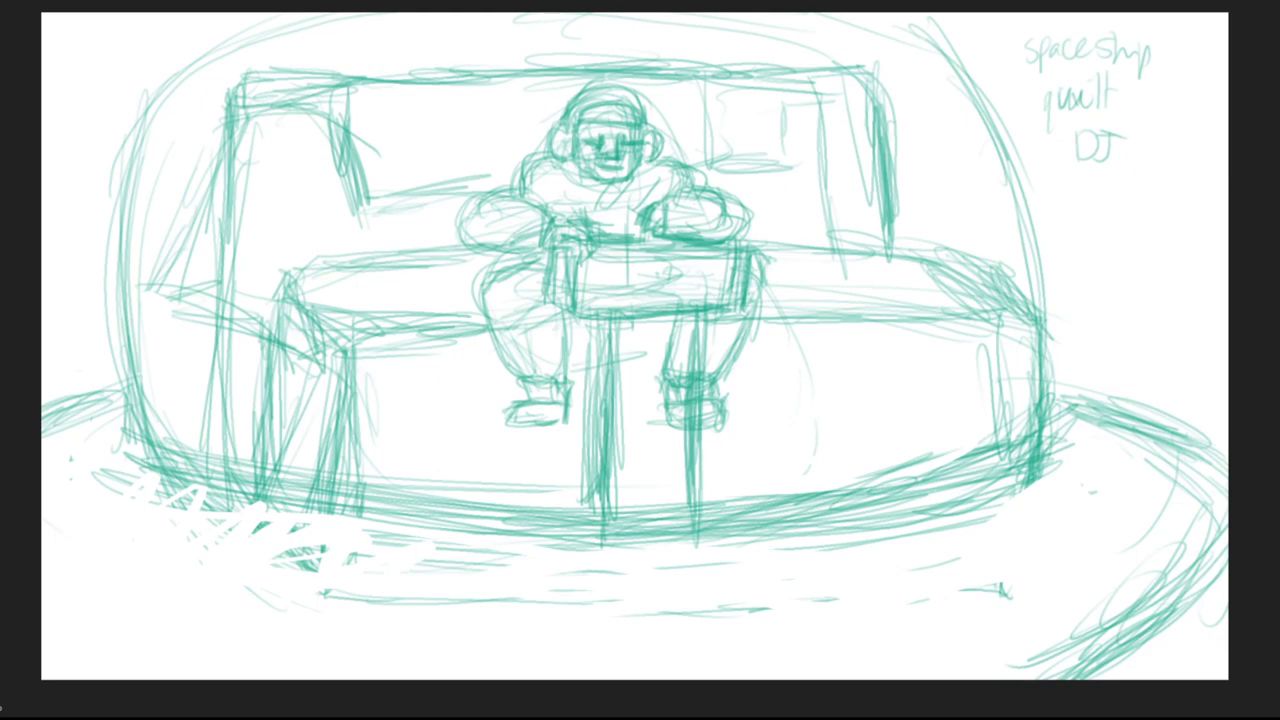
# Step: Handwrite the slogan "SET WARP TO MAX FUNK" in capitals above the seat back's top edge
pyautogui.moveTo(362, 36); pyautogui.dragTo(348, 62)
pyautogui.moveTo(386, 34)
pyautogui.mouseDown()
pyautogui.moveTo(372, 36)
pyautogui.moveTo(370, 64)
pyautogui.mouseUp()
pyautogui.moveTo(370, 50); pyautogui.dragTo(384, 50)
pyautogui.moveTo(388, 36)
pyautogui.mouseDown()
pyautogui.moveTo(408, 34)
pyautogui.moveTo(400, 66)
pyautogui.mouseUp()
pyautogui.moveTo(426, 36)
pyautogui.mouseDown()
pyautogui.moveTo(426, 52)
pyautogui.moveTo(448, 38)
pyautogui.mouseUp()
pyautogui.moveTo(448, 36)
pyautogui.mouseDown()
pyautogui.moveTo(458, 60)
pyautogui.moveTo(464, 32)
pyautogui.mouseUp()
pyautogui.moveTo(464, 32); pyautogui.dragTo(470, 58)
pyautogui.moveTo(480, 38)
pyautogui.mouseDown()
pyautogui.moveTo(480, 62)
pyautogui.moveTo(482, 46)
pyautogui.moveTo(498, 62)
pyautogui.mouseUp()
pyautogui.moveTo(496, 32)
pyautogui.mouseDown()
pyautogui.moveTo(532, 56)
pyautogui.moveTo(544, 28)
pyautogui.moveTo(549, 54)
pyautogui.mouseUp()
pyautogui.moveTo(550, 28)
pyautogui.mouseDown()
pyautogui.moveTo(550, 54)
pyautogui.moveTo(642, 56)
pyautogui.moveTo(644, 44)
pyautogui.mouseUp()
pyautogui.moveTo(644, 34); pyautogui.dragTo(664, 58)
pyautogui.moveTo(666, 28); pyautogui.dragTo(646, 58)
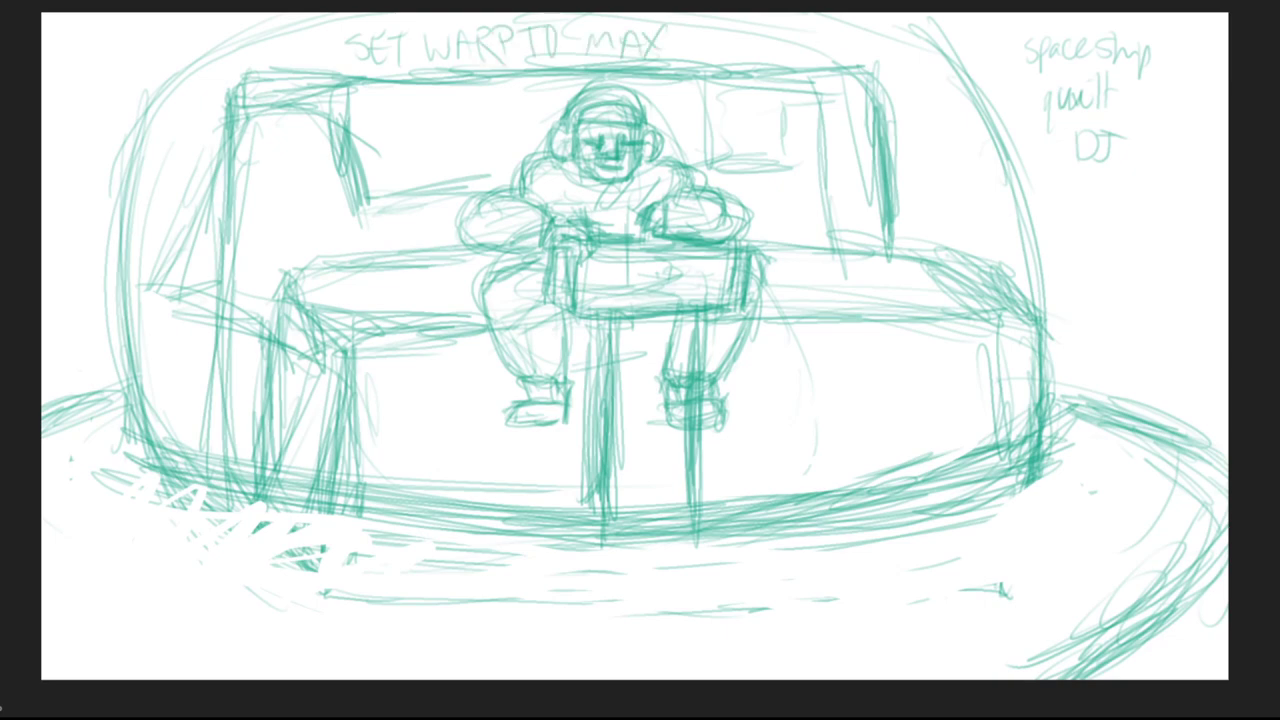
pyautogui.moveTo(706, 28); pyautogui.dragTo(706, 64)
pyautogui.moveTo(702, 27)
pyautogui.mouseDown()
pyautogui.moveTo(718, 23)
pyautogui.moveTo(720, 43)
pyautogui.mouseUp()
pyautogui.moveTo(724, 34)
pyautogui.mouseDown()
pyautogui.moveTo(770, 28)
pyautogui.moveTo(780, 56)
pyautogui.mouseUp()
pyautogui.moveTo(800, 20); pyautogui.dragTo(814, 52)
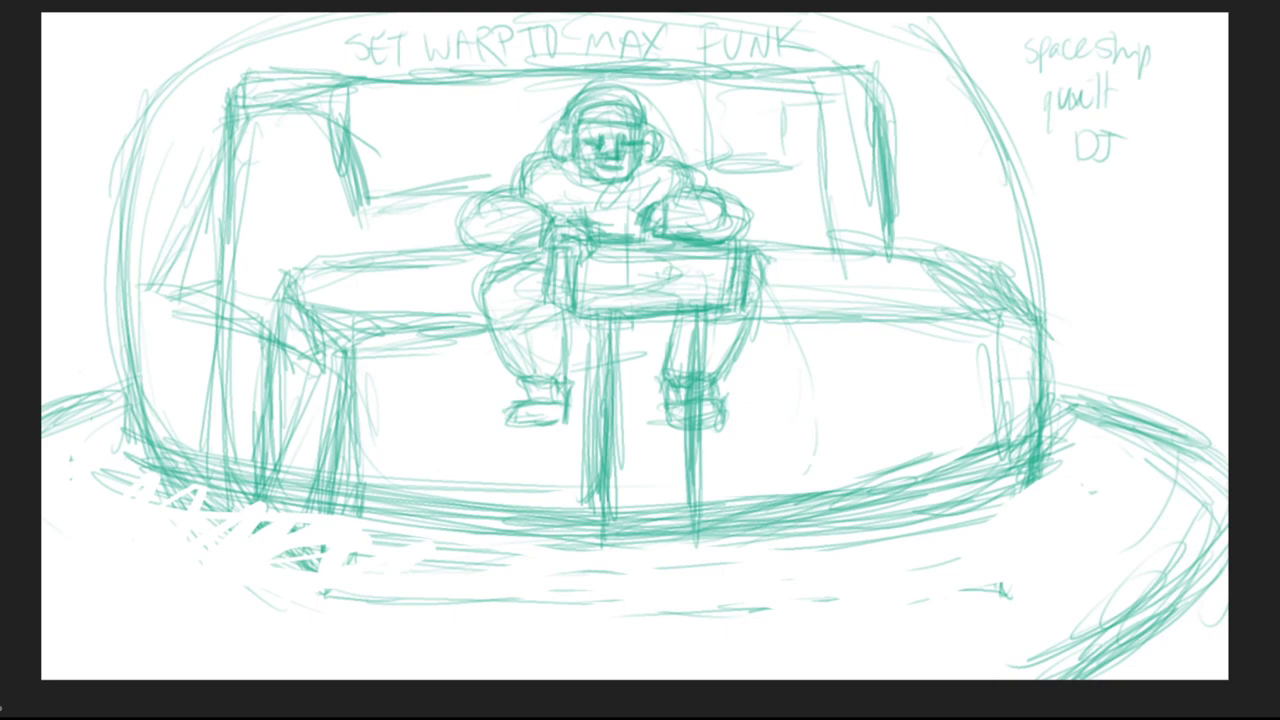
# Step: Ink the saucer rim's far left edge in black up to the dome
pyautogui.moveTo(42, 410)
pyautogui.mouseDown()
pyautogui.moveTo(106, 386)
pyautogui.moveTo(44, 406)
pyautogui.mouseUp()
pyautogui.moveTo(42, 411)
pyautogui.mouseDown()
pyautogui.moveTo(118, 385)
pyautogui.moveTo(56, 405)
pyautogui.mouseUp()
pyautogui.moveTo(42, 421); pyautogui.dragTo(109, 393)
pyautogui.moveTo(42, 421); pyautogui.dragTo(102, 395)
pyautogui.moveTo(44, 420); pyautogui.dragTo(117, 388)
# Step: Ink the headphones' inner band and both ear cups in black over the sketched head
pyautogui.moveTo(570, 126); pyautogui.dragTo(566, 156)
pyautogui.moveTo(574, 104); pyautogui.dragTo(576, 152)
pyautogui.moveTo(584, 112)
pyautogui.mouseDown()
pyautogui.moveTo(586, 156)
pyautogui.moveTo(610, 102)
pyautogui.moveTo(640, 134)
pyautogui.mouseUp()
pyautogui.moveTo(645, 127)
pyautogui.mouseDown()
pyautogui.moveTo(661, 142)
pyautogui.moveTo(650, 150)
pyautogui.mouseUp()
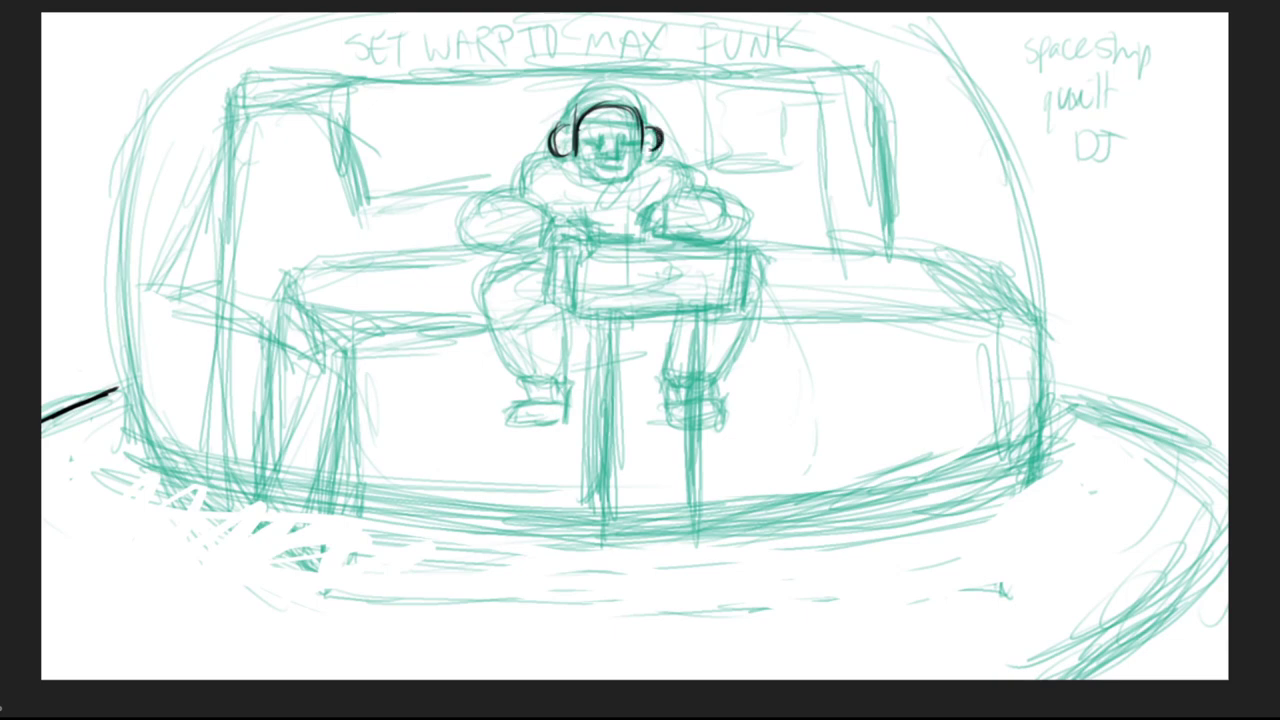
# Step: Ink the headphones' outer band and the figure's eyebrows, eyes and nose
pyautogui.moveTo(572, 104); pyautogui.dragTo(572, 154)
pyautogui.moveTo(568, 120)
pyautogui.mouseDown()
pyautogui.moveTo(604, 88)
pyautogui.moveTo(640, 104)
pyautogui.moveTo(646, 134)
pyautogui.mouseUp()
pyautogui.moveTo(644, 106)
pyautogui.mouseDown()
pyautogui.moveTo(646, 146)
pyautogui.moveTo(600, 144)
pyautogui.mouseUp()
pyautogui.moveTo(589, 146)
pyautogui.mouseDown()
pyautogui.moveTo(605, 129)
pyautogui.moveTo(626, 146)
pyautogui.moveTo(615, 159)
pyautogui.moveTo(604, 128)
pyautogui.moveTo(640, 126)
pyautogui.mouseUp()
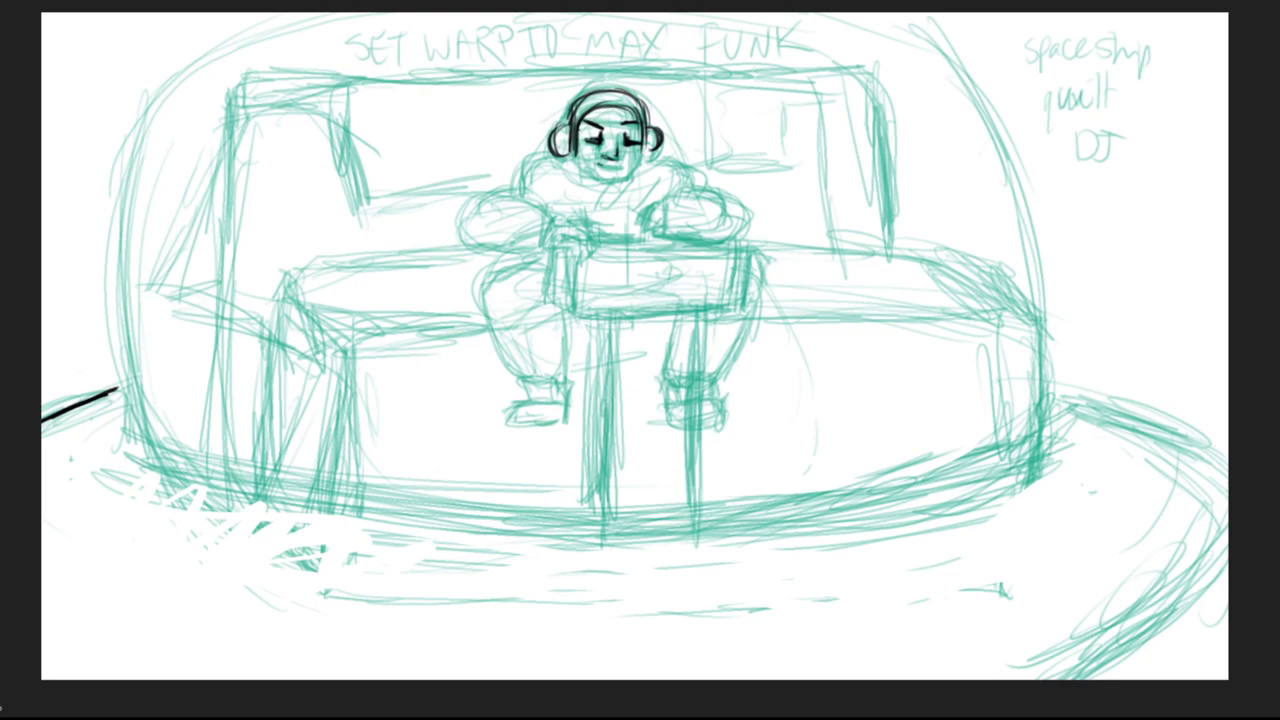
# Step: Ink the figure's mouth and jaw, and thicken the headphone band and ear cups
pyautogui.moveTo(598, 164)
pyautogui.mouseDown()
pyautogui.moveTo(637, 169)
pyautogui.moveTo(596, 177)
pyautogui.moveTo(624, 177)
pyautogui.moveTo(656, 146)
pyautogui.mouseUp()
pyautogui.moveTo(570, 108)
pyautogui.mouseDown()
pyautogui.moveTo(566, 130)
pyautogui.moveTo(601, 86)
pyautogui.moveTo(622, 84)
pyautogui.moveTo(652, 126)
pyautogui.mouseUp()
pyautogui.moveTo(618, 86)
pyautogui.mouseDown()
pyautogui.moveTo(650, 112)
pyautogui.moveTo(582, 98)
pyautogui.mouseUp()
pyautogui.moveTo(582, 100); pyautogui.dragTo(566, 154)
pyautogui.moveTo(643, 120); pyautogui.dragTo(654, 156)
pyautogui.moveTo(658, 132); pyautogui.dragTo(654, 160)
pyautogui.moveTo(556, 134); pyautogui.dragTo(560, 156)
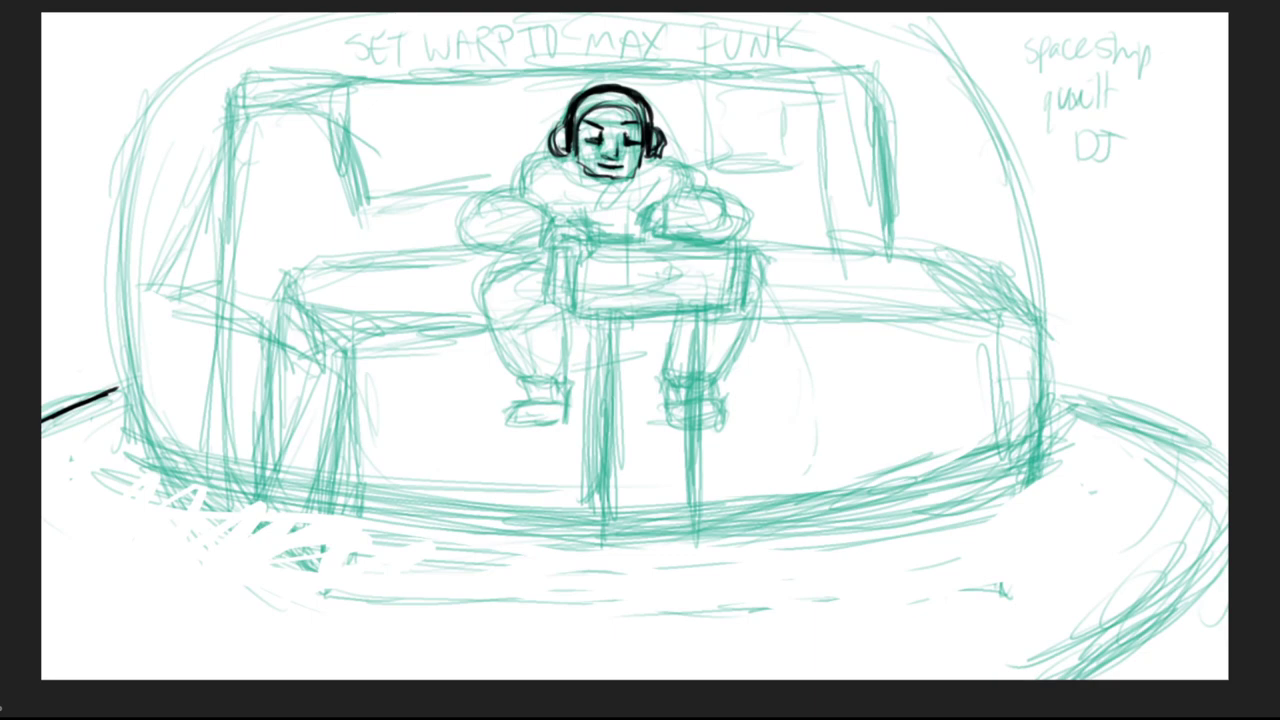
# Step: Ink both of the figure's shoulders and the outer curve of the arm on the left
pyautogui.moveTo(561, 153)
pyautogui.mouseDown()
pyautogui.moveTo(531, 164)
pyautogui.moveTo(526, 188)
pyautogui.mouseUp()
pyautogui.moveTo(654, 157); pyautogui.dragTo(694, 191)
pyautogui.moveTo(509, 188)
pyautogui.mouseDown()
pyautogui.moveTo(474, 202)
pyautogui.moveTo(463, 232)
pyautogui.mouseUp()
pyautogui.moveTo(674, 92)
pyautogui.mouseDown()
pyautogui.moveTo(658, 106)
pyautogui.moveTo(690, 84)
pyautogui.mouseUp()
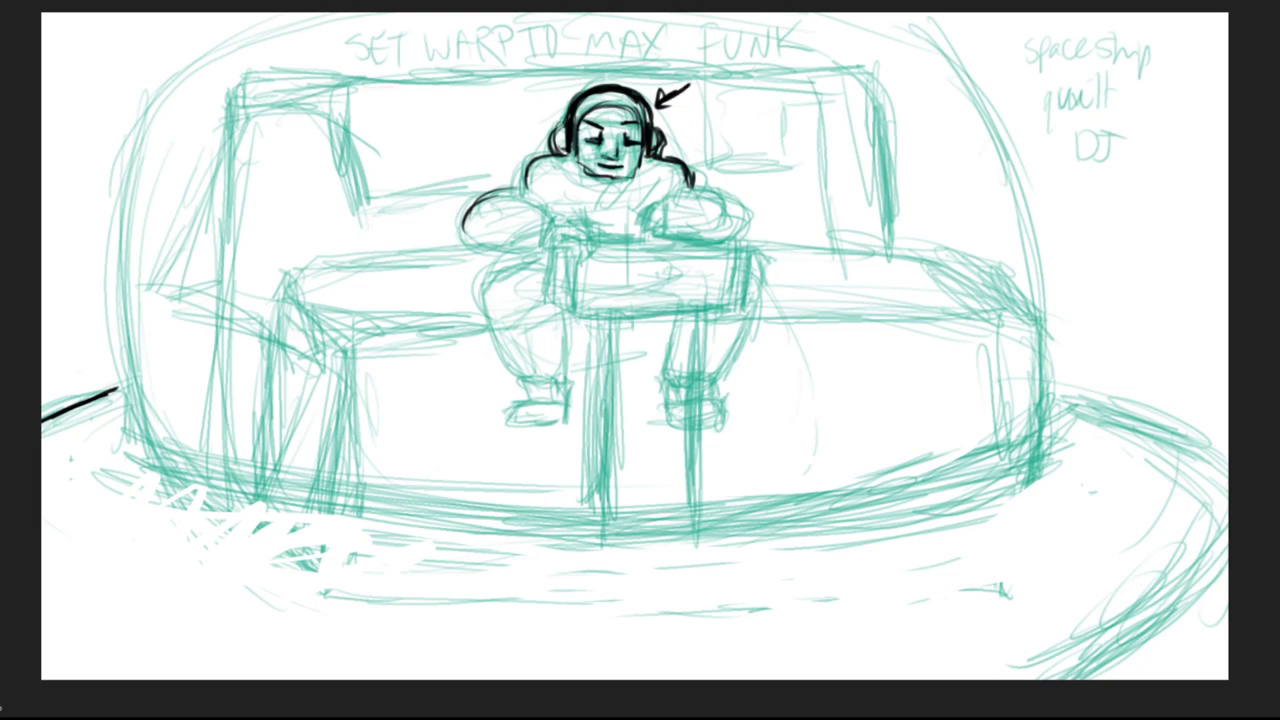
pyautogui.hotkey('ctrl', 'z')
pyautogui.hotkey('ctrl', 'z')
pyautogui.hotkey('ctrl', 'z')
pyautogui.hotkey('ctrl', 'z')
# Step: Ink the arm on the right with its cuff and hand, and add fold lines in the sleeve
pyautogui.moveTo(651, 203)
pyautogui.mouseDown()
pyautogui.moveTo(634, 225)
pyautogui.moveTo(670, 241)
pyautogui.moveTo(700, 204)
pyautogui.moveTo(746, 194)
pyautogui.moveTo(750, 240)
pyautogui.mouseUp()
pyautogui.moveTo(664, 232); pyautogui.dragTo(726, 250)
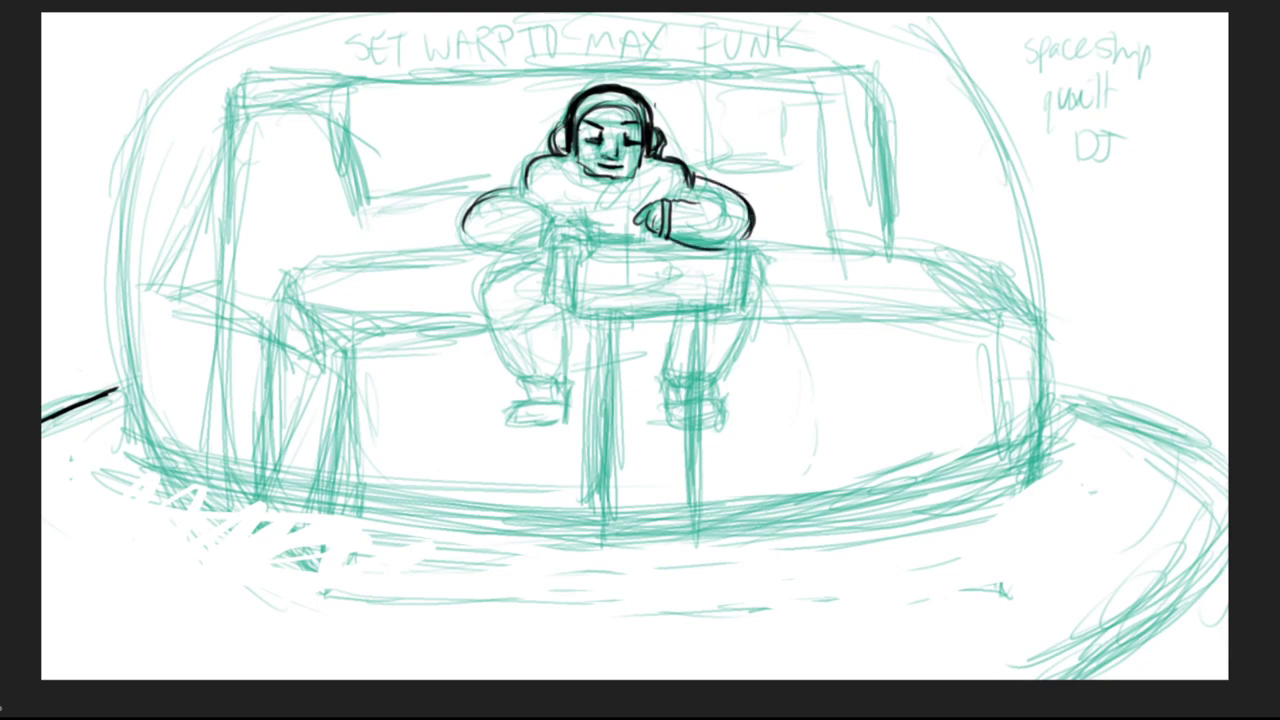
pyautogui.moveTo(698, 206); pyautogui.dragTo(726, 194)
pyautogui.moveTo(706, 206); pyautogui.dragTo(728, 226)
# Step: Ink the jacket's lower edge and front lines, extend the left arm's outline and draw its cuff and hand
pyautogui.moveTo(574, 158)
pyautogui.mouseDown()
pyautogui.moveTo(612, 212)
pyautogui.moveTo(645, 222)
pyautogui.mouseUp()
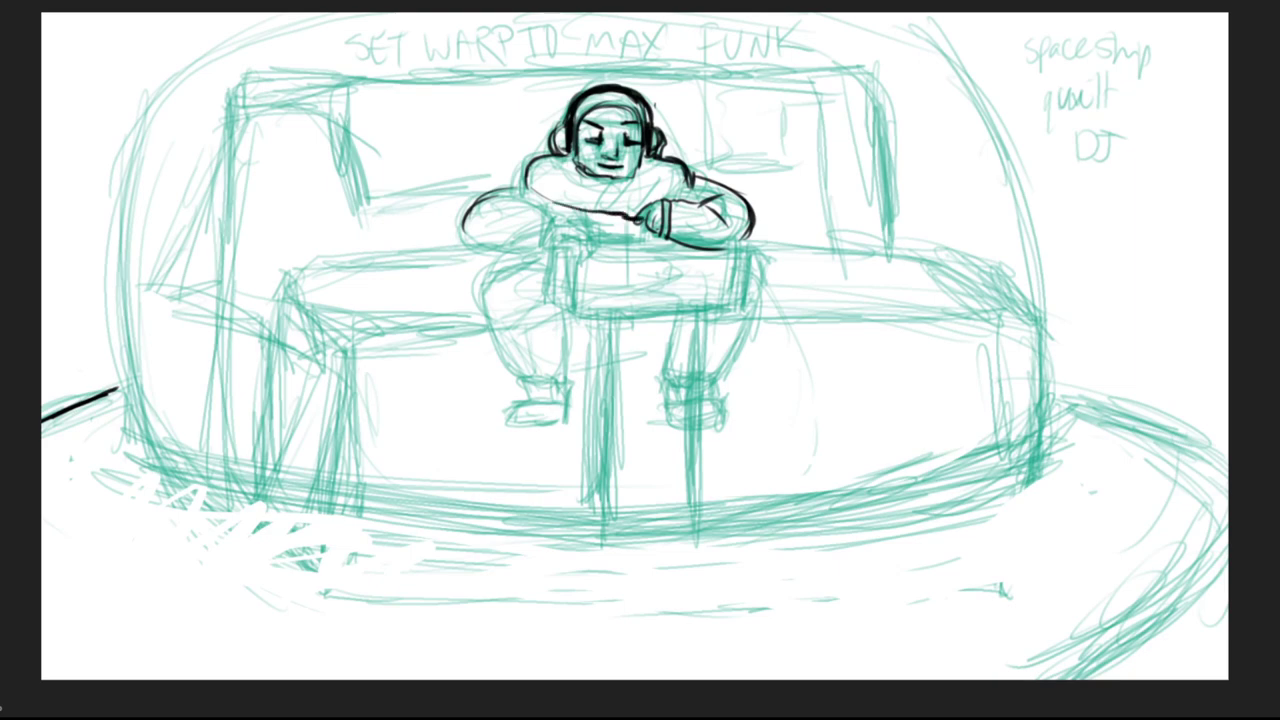
pyautogui.moveTo(558, 201)
pyautogui.mouseDown()
pyautogui.moveTo(560, 170)
pyautogui.moveTo(575, 165)
pyautogui.moveTo(617, 211)
pyautogui.moveTo(655, 181)
pyautogui.moveTo(660, 208)
pyautogui.mouseUp()
pyautogui.moveTo(480, 202); pyautogui.dragTo(498, 256)
pyautogui.moveTo(572, 216)
pyautogui.mouseDown()
pyautogui.moveTo(606, 248)
pyautogui.moveTo(567, 246)
pyautogui.mouseUp()
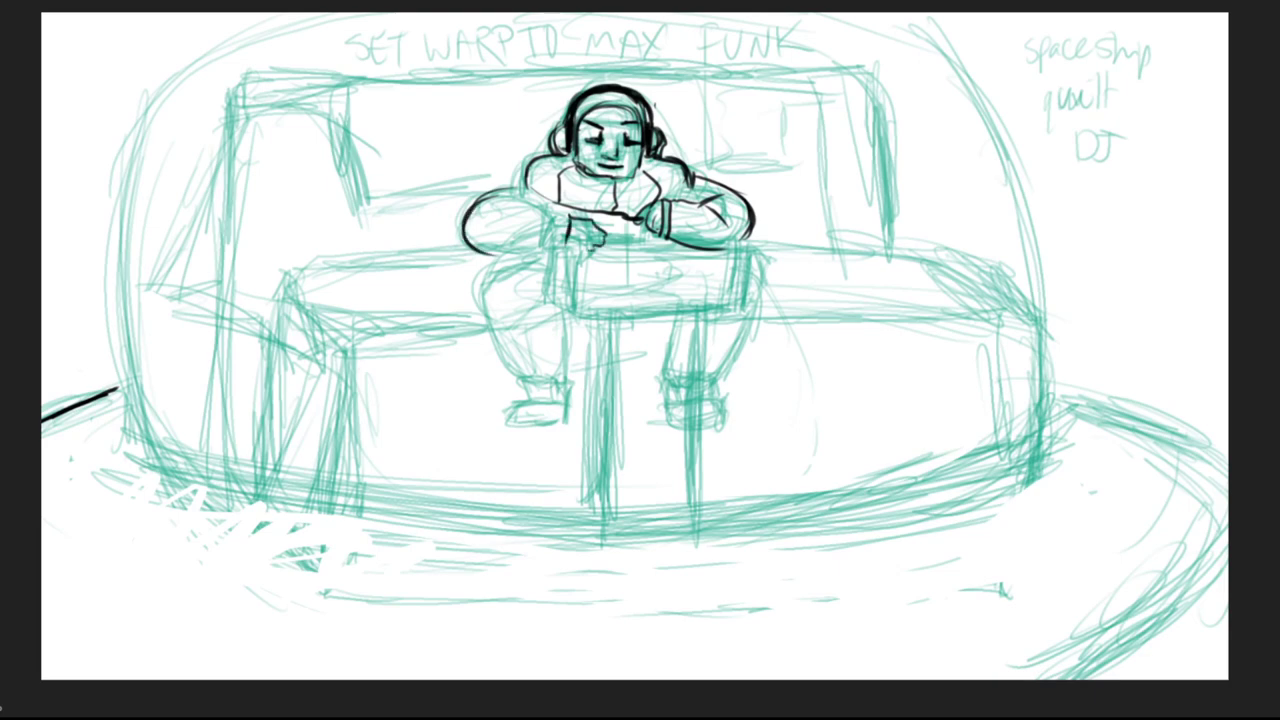
# Step: Ink the left forearm, the console's left side panel and the outer edge of the left support post
pyautogui.moveTo(518, 200)
pyautogui.mouseDown()
pyautogui.moveTo(562, 228)
pyautogui.moveTo(535, 258)
pyautogui.moveTo(592, 245)
pyautogui.mouseUp()
pyautogui.moveTo(555, 254)
pyautogui.mouseDown()
pyautogui.moveTo(553, 304)
pyautogui.moveTo(575, 312)
pyautogui.mouseUp()
pyautogui.moveTo(578, 252); pyautogui.dragTo(578, 306)
pyautogui.moveTo(577, 276); pyautogui.dragTo(587, 392)
pyautogui.moveTo(585, 330); pyautogui.dragTo(586, 478)
pyautogui.moveTo(585, 402); pyautogui.dragTo(587, 506)
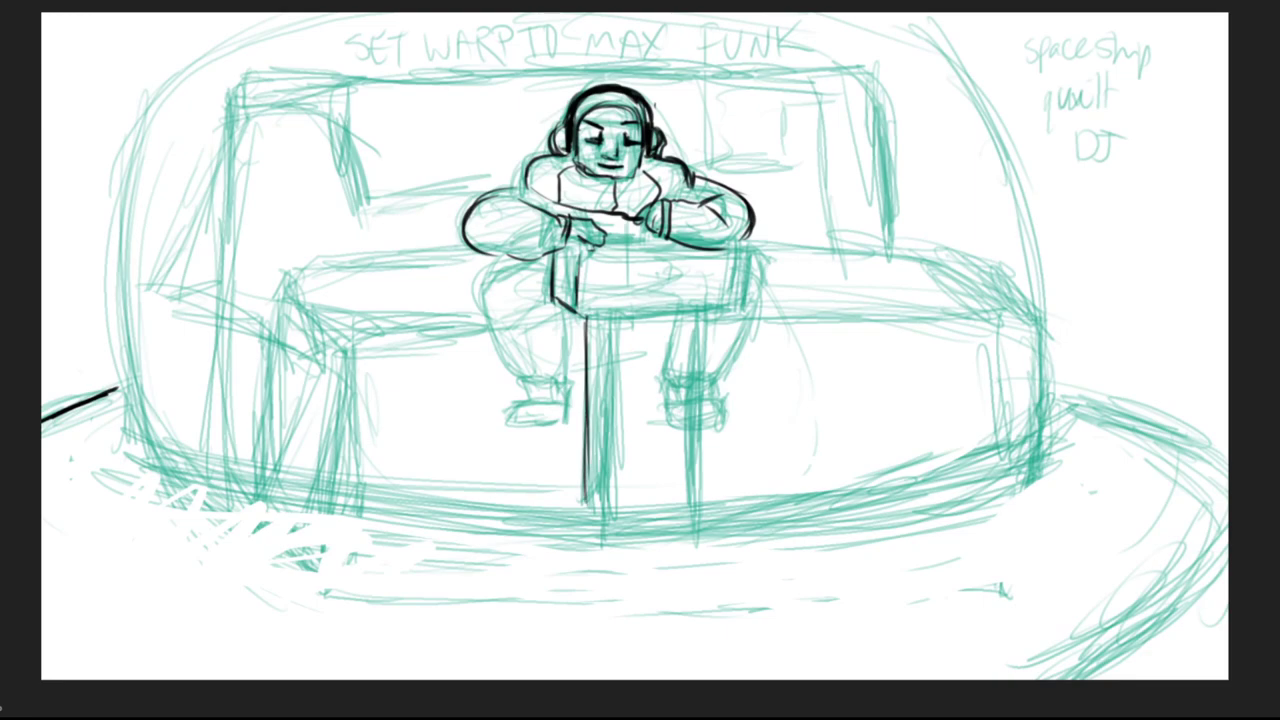
# Step: Fill a small black bar between the figure's hands and ink the console's right side and bottom edge
pyautogui.moveTo(614, 236)
pyautogui.mouseDown()
pyautogui.moveTo(656, 240)
pyautogui.moveTo(626, 236)
pyautogui.mouseUp()
pyautogui.moveTo(626, 234)
pyautogui.mouseDown()
pyautogui.moveTo(608, 232)
pyautogui.moveTo(630, 240)
pyautogui.mouseUp()
pyautogui.moveTo(746, 242)
pyautogui.mouseDown()
pyautogui.moveTo(744, 306)
pyautogui.moveTo(744, 282)
pyautogui.mouseUp()
pyautogui.moveTo(590, 316); pyautogui.dragTo(748, 312)
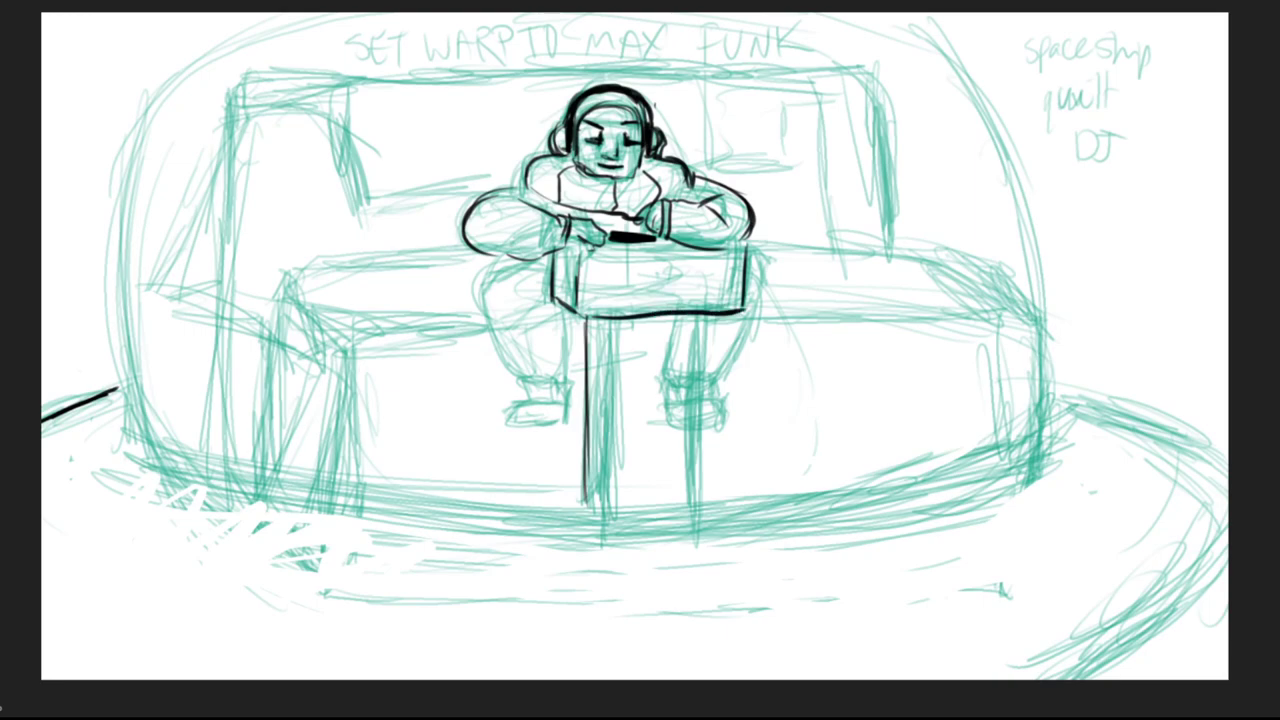
# Step: Ink the console's right outer side and the right edge of its support down to the curved band
pyautogui.moveTo(746, 243)
pyautogui.mouseDown()
pyautogui.moveTo(748, 314)
pyautogui.moveTo(716, 424)
pyautogui.mouseUp()
pyautogui.moveTo(716, 314); pyautogui.dragTo(714, 506)
pyautogui.moveTo(716, 402); pyautogui.dragTo(716, 504)
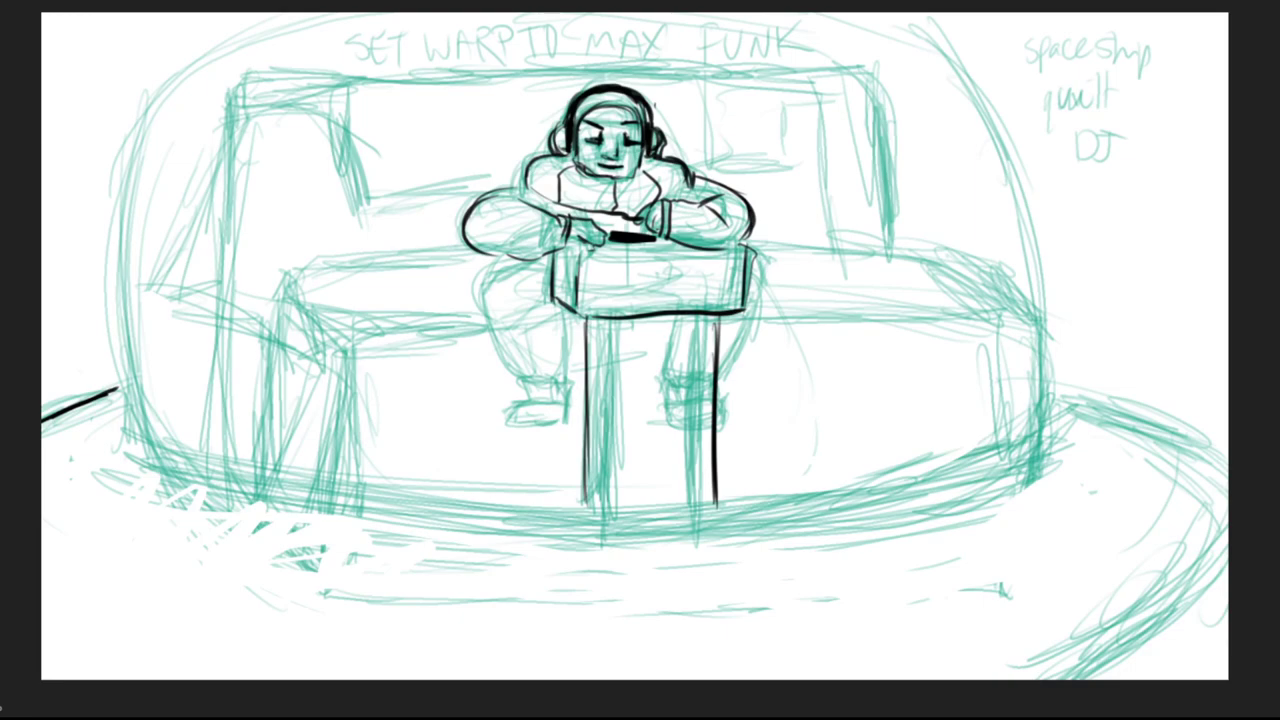
# Step: Ink the figure's two legs, trouser cuffs and shoes on both sides of the console support
pyautogui.moveTo(498, 260); pyautogui.dragTo(562, 342)
pyautogui.moveTo(538, 266); pyautogui.dragTo(571, 370)
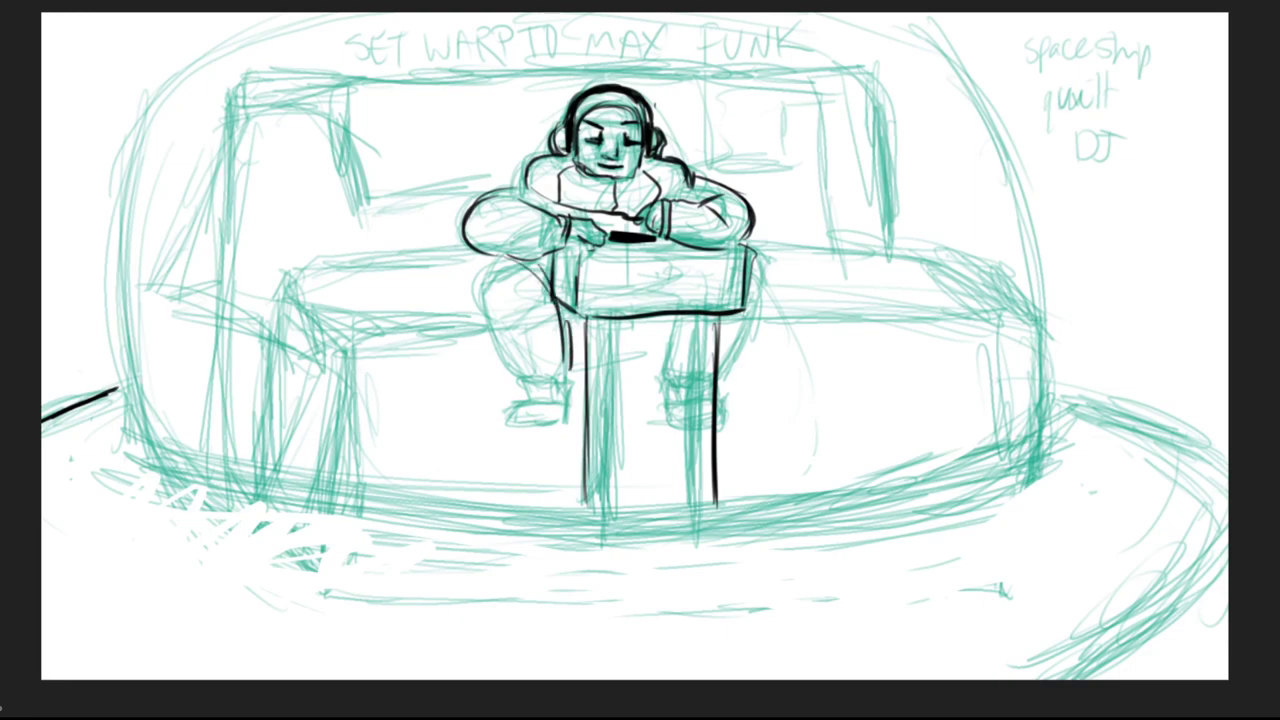
pyautogui.moveTo(498, 260)
pyautogui.mouseDown()
pyautogui.moveTo(489, 346)
pyautogui.moveTo(520, 396)
pyautogui.moveTo(566, 390)
pyautogui.mouseUp()
pyautogui.moveTo(576, 314)
pyautogui.mouseDown()
pyautogui.moveTo(580, 380)
pyautogui.moveTo(576, 324)
pyautogui.mouseUp()
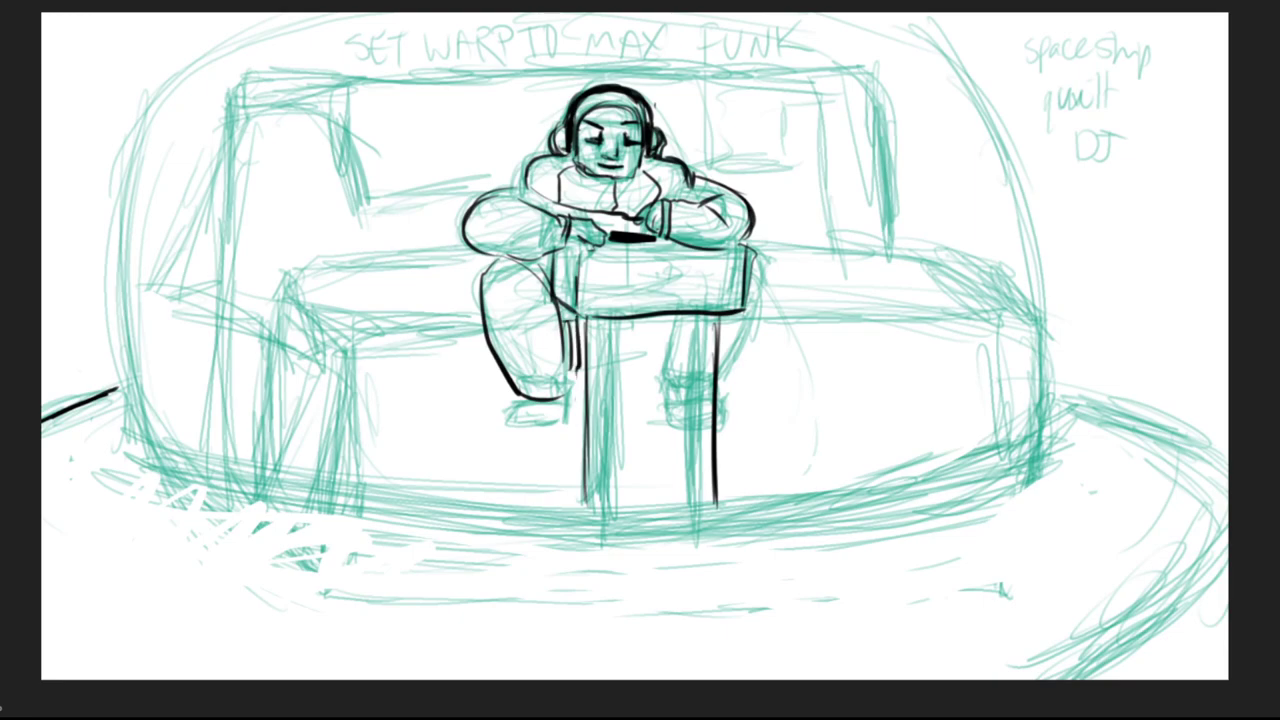
pyautogui.moveTo(515, 401)
pyautogui.mouseDown()
pyautogui.moveTo(558, 400)
pyautogui.moveTo(508, 412)
pyautogui.moveTo(557, 421)
pyautogui.moveTo(562, 391)
pyautogui.mouseUp()
pyautogui.moveTo(523, 386); pyautogui.dragTo(562, 387)
pyautogui.moveTo(754, 246)
pyautogui.mouseDown()
pyautogui.moveTo(764, 284)
pyautogui.moveTo(718, 427)
pyautogui.mouseUp()
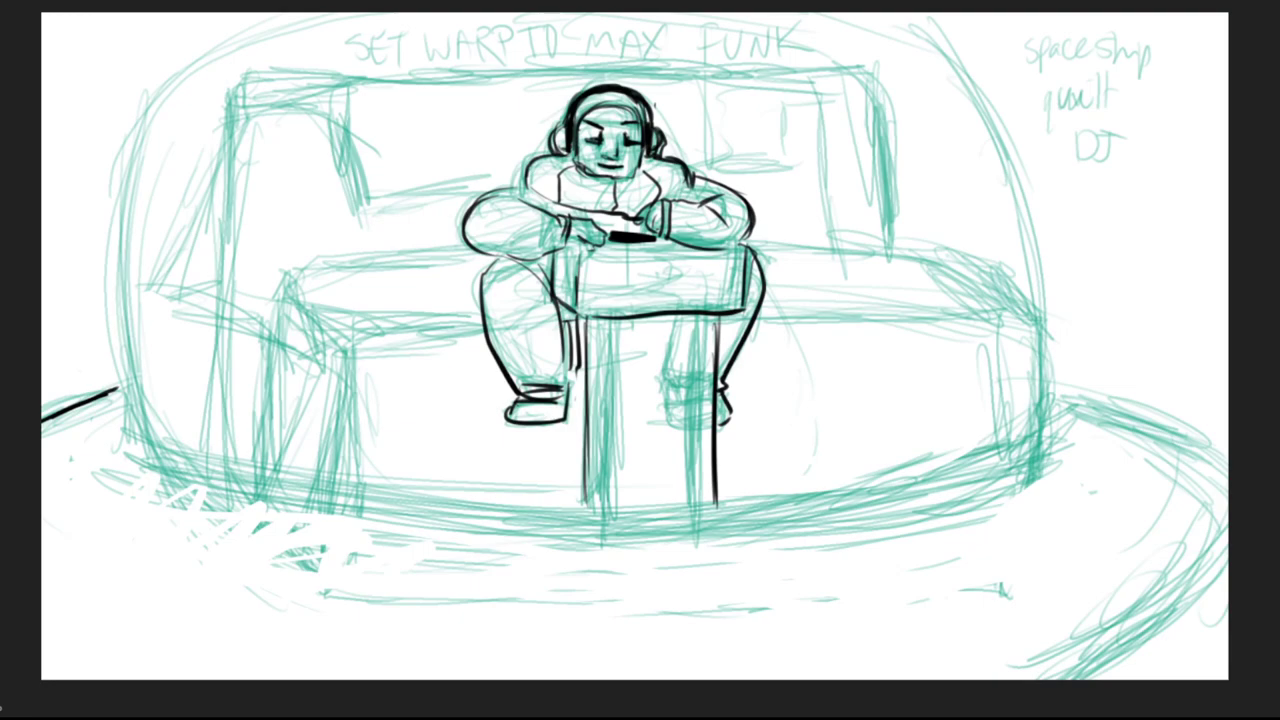
# Step: Ink the tall frame behind the figure, then the bench's left end and the left part of its rear seat edge
pyautogui.moveTo(233, 87); pyautogui.dragTo(222, 466)
pyautogui.moveTo(233, 100)
pyautogui.mouseDown()
pyautogui.moveTo(298, 70)
pyautogui.moveTo(866, 84)
pyautogui.moveTo(886, 254)
pyautogui.mouseUp()
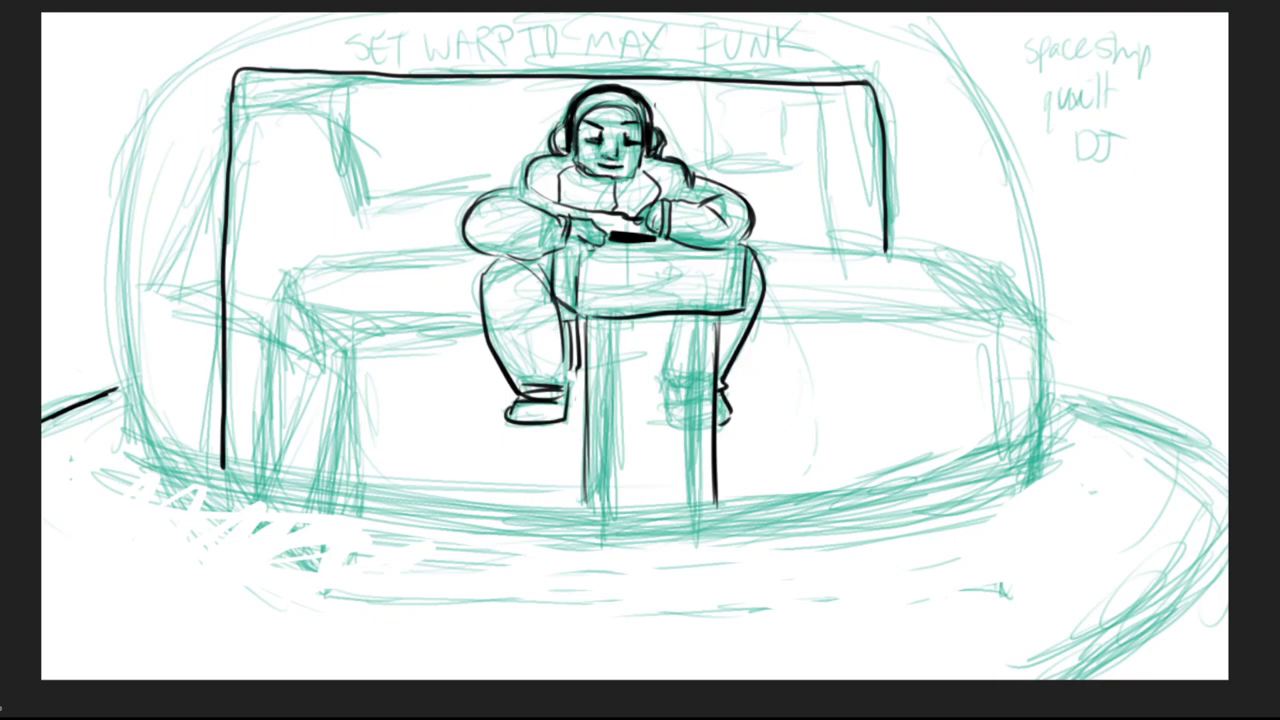
pyautogui.moveTo(290, 294); pyautogui.dragTo(270, 476)
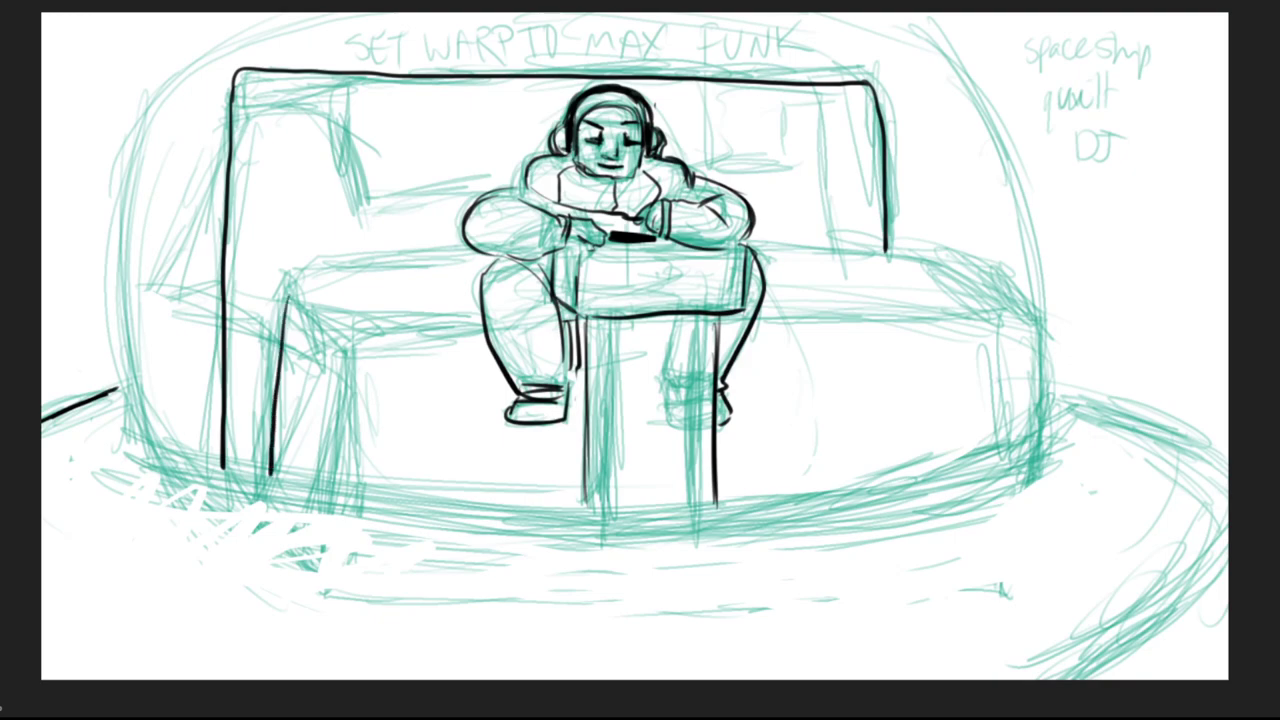
pyautogui.moveTo(291, 298)
pyautogui.mouseDown()
pyautogui.moveTo(350, 259)
pyautogui.moveTo(488, 259)
pyautogui.mouseUp()
pyautogui.moveTo(298, 292)
pyautogui.mouseDown()
pyautogui.moveTo(330, 316)
pyautogui.moveTo(358, 376)
pyautogui.moveTo(348, 472)
pyautogui.mouseUp()
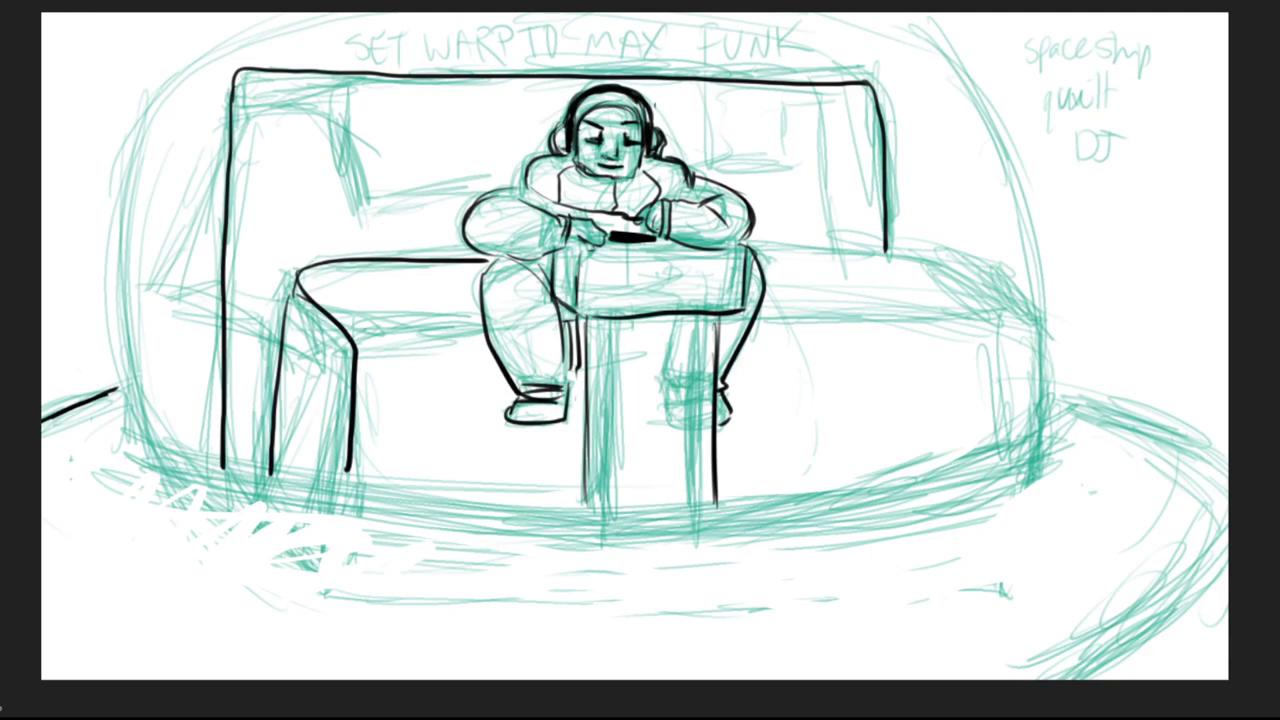
# Step: Start the bench's left front seat edge and ink the rounded inner backrest outline on both sides of the head
pyautogui.moveTo(362, 334); pyautogui.dragTo(442, 332)
pyautogui.moveTo(303, 137)
pyautogui.mouseDown()
pyautogui.moveTo(303, 256)
pyautogui.moveTo(408, 129)
pyautogui.moveTo(532, 133)
pyautogui.mouseUp()
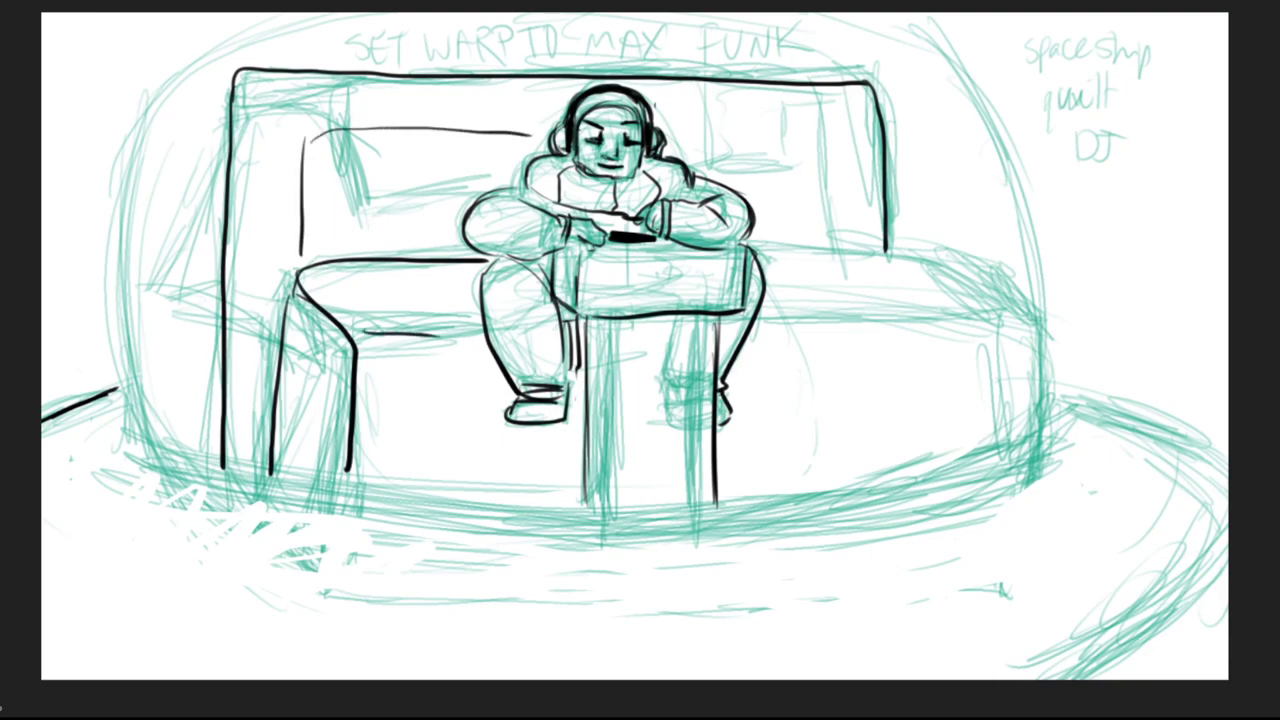
pyautogui.moveTo(670, 130)
pyautogui.mouseDown()
pyautogui.moveTo(856, 152)
pyautogui.moveTo(858, 246)
pyautogui.mouseUp()
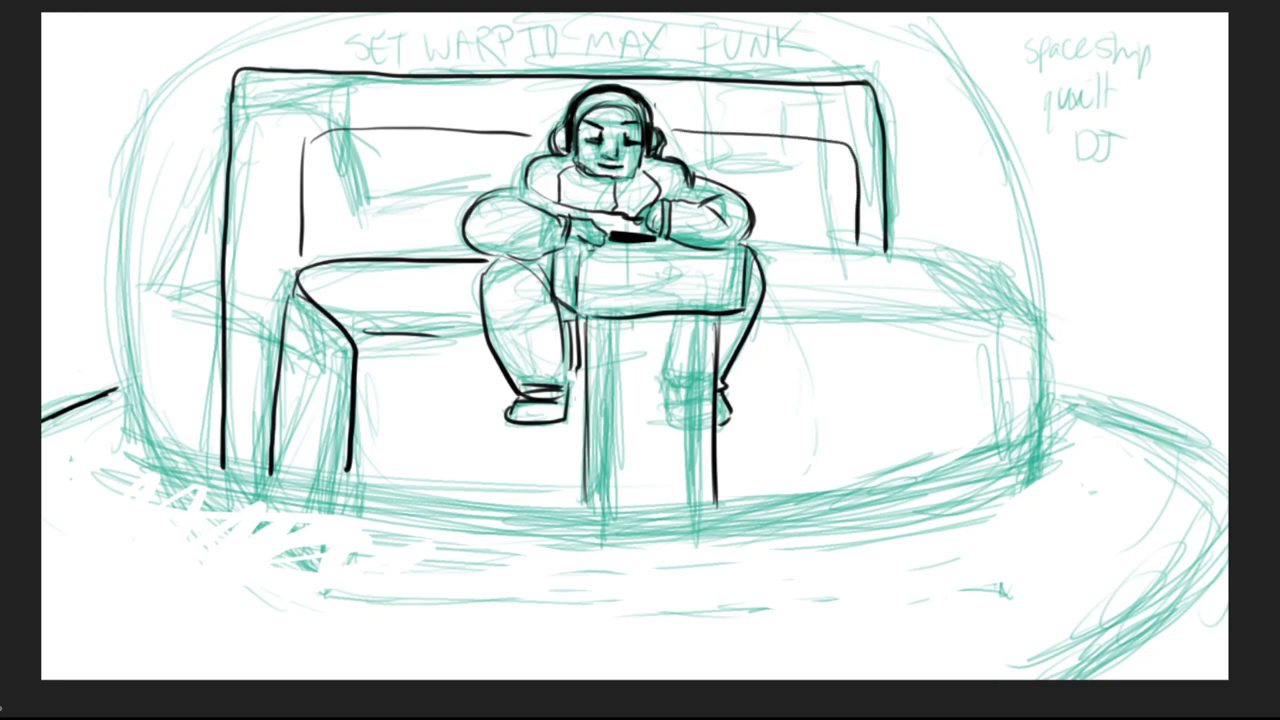
# Step: Complete the bench's front seat edge and ink its right rear edge, rounded corner and right end
pyautogui.moveTo(446, 333); pyautogui.dragTo(486, 331)
pyautogui.moveTo(752, 328); pyautogui.dragTo(830, 325)
pyautogui.moveTo(764, 243)
pyautogui.mouseDown()
pyautogui.moveTo(960, 252)
pyautogui.moveTo(980, 272)
pyautogui.mouseUp()
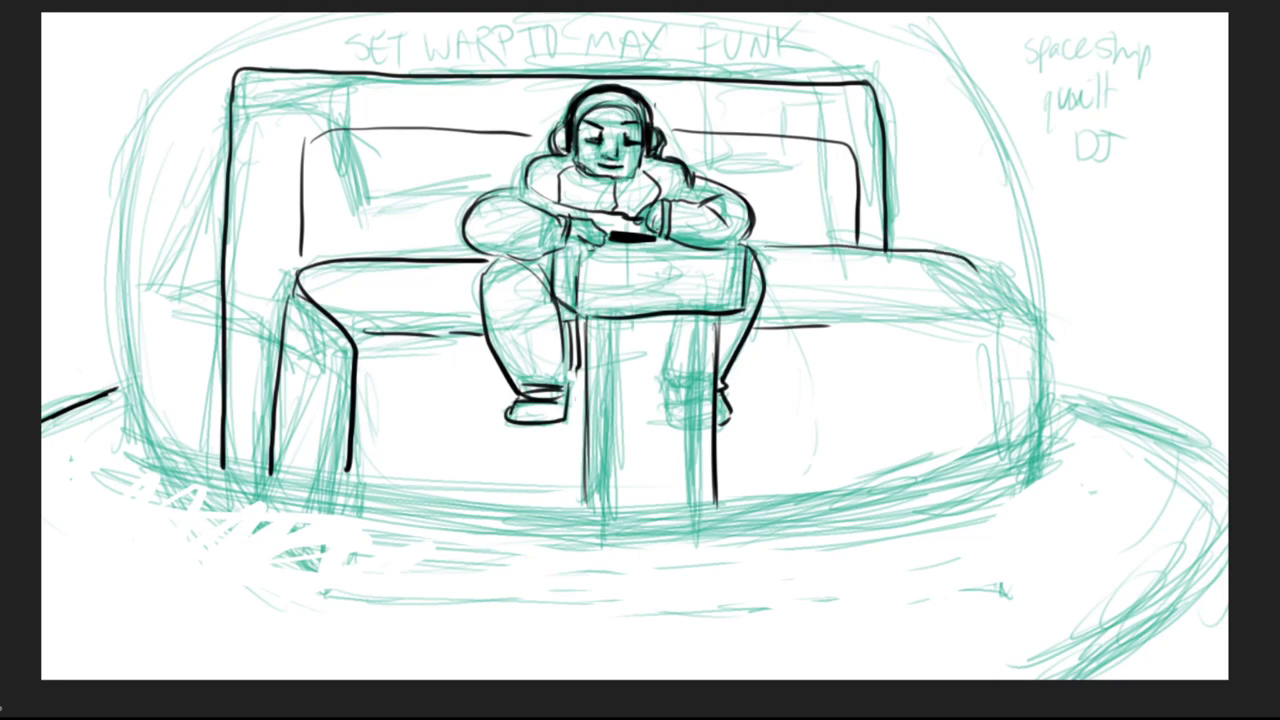
pyautogui.moveTo(834, 324)
pyautogui.mouseDown()
pyautogui.moveTo(952, 320)
pyautogui.moveTo(986, 276)
pyautogui.moveTo(995, 462)
pyautogui.mouseUp()
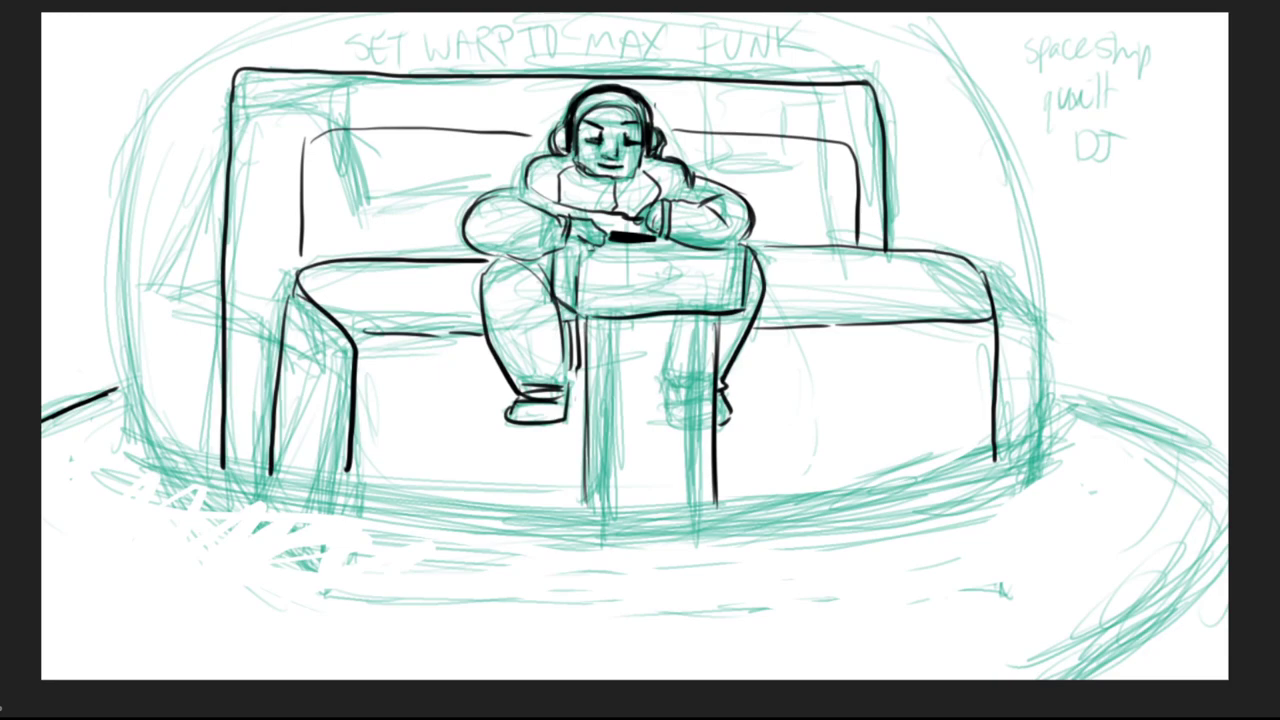
# Step: Ink the dome's left and right sides and the curved base line joining them beneath the bench
pyautogui.moveTo(143, 420)
pyautogui.mouseDown()
pyautogui.moveTo(124, 310)
pyautogui.moveTo(130, 136)
pyautogui.moveTo(193, 55)
pyautogui.mouseUp()
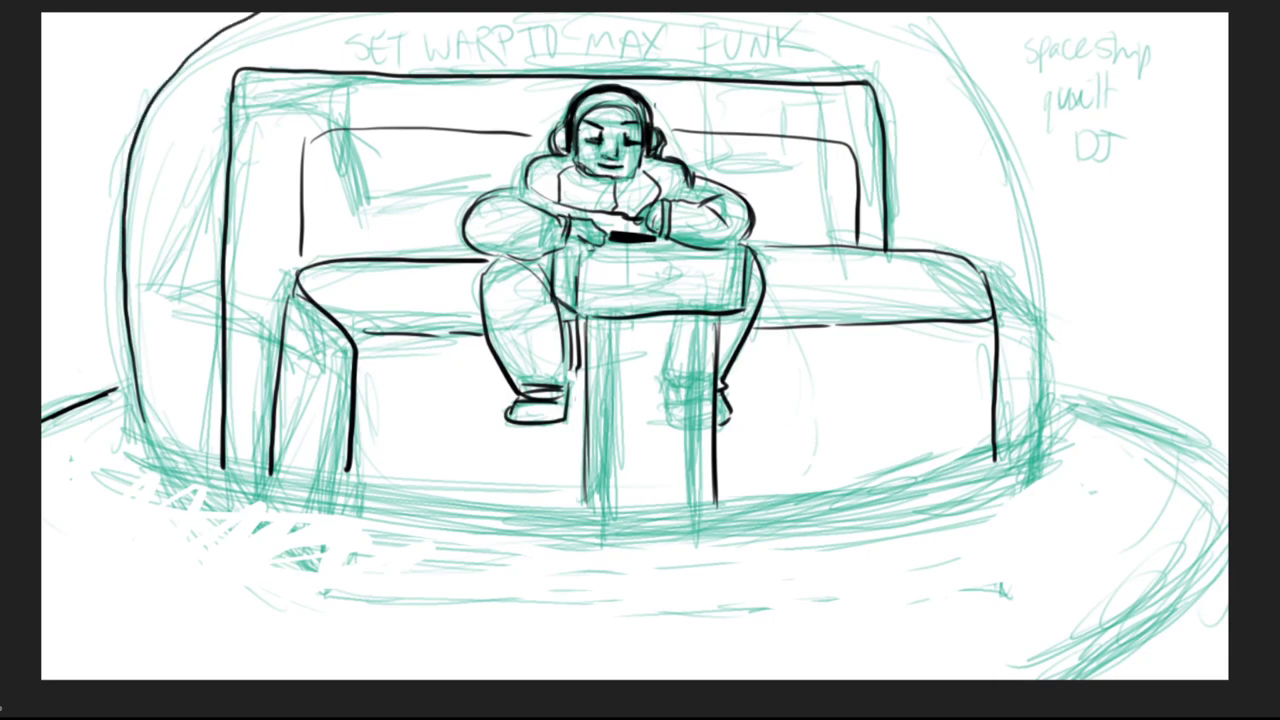
pyautogui.moveTo(962, 12)
pyautogui.mouseDown()
pyautogui.moveTo(1011, 94)
pyautogui.moveTo(1028, 178)
pyautogui.moveTo(1023, 458)
pyautogui.mouseUp()
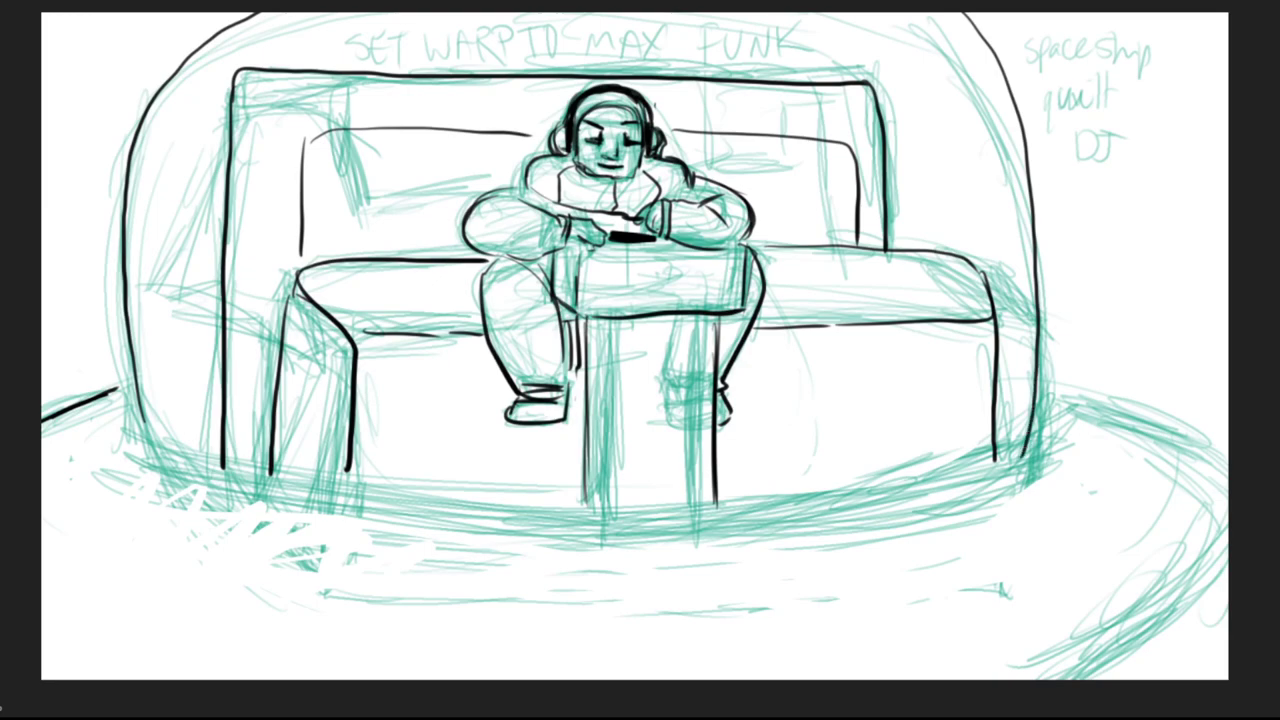
pyautogui.moveTo(128, 430)
pyautogui.mouseDown()
pyautogui.moveTo(340, 484)
pyautogui.moveTo(566, 503)
pyautogui.moveTo(756, 499)
pyautogui.moveTo(1025, 452)
pyautogui.mouseUp()
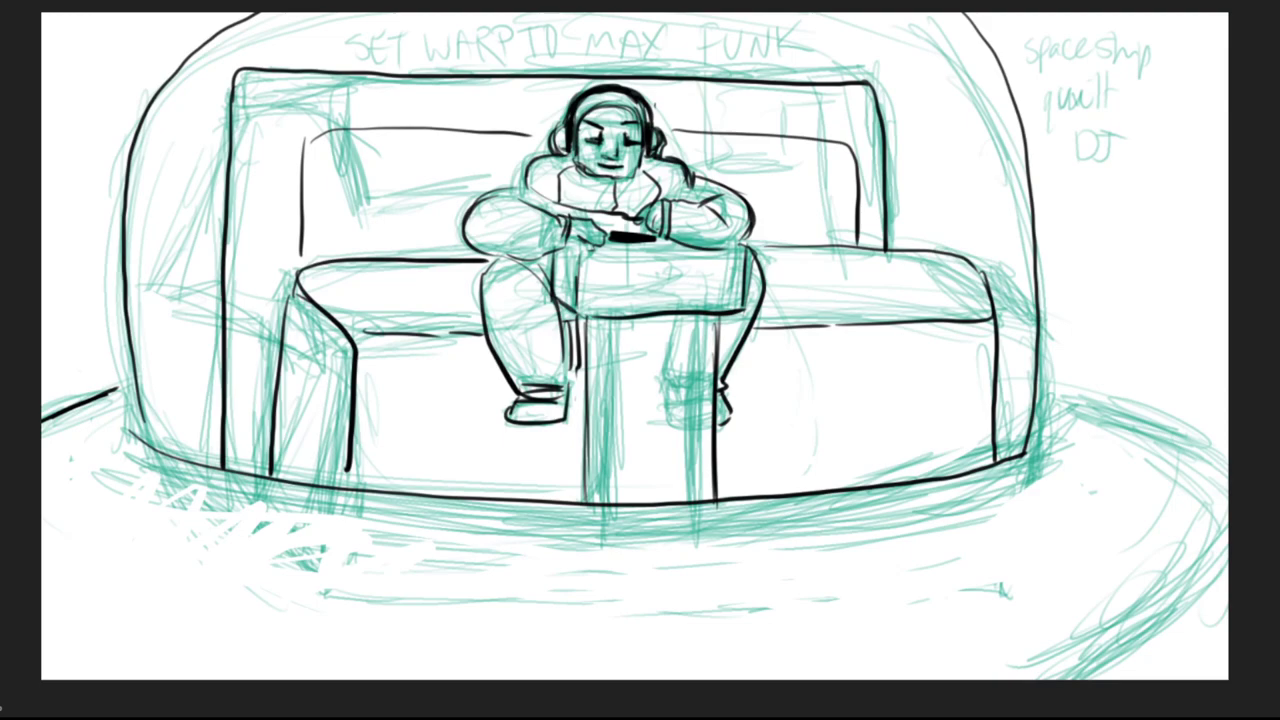
# Step: Ink the ship's wide curved rim below the dome and the hull line running off to the right
pyautogui.moveTo(44, 422)
pyautogui.mouseDown()
pyautogui.moveTo(108, 490)
pyautogui.moveTo(292, 588)
pyautogui.moveTo(498, 616)
pyautogui.mouseUp()
pyautogui.hotkey('ctrl', 'z')
pyautogui.moveTo(52, 420)
pyautogui.mouseDown()
pyautogui.moveTo(125, 503)
pyautogui.moveTo(225, 558)
pyautogui.moveTo(362, 596)
pyautogui.moveTo(600, 616)
pyautogui.moveTo(897, 569)
pyautogui.moveTo(1150, 440)
pyautogui.mouseUp()
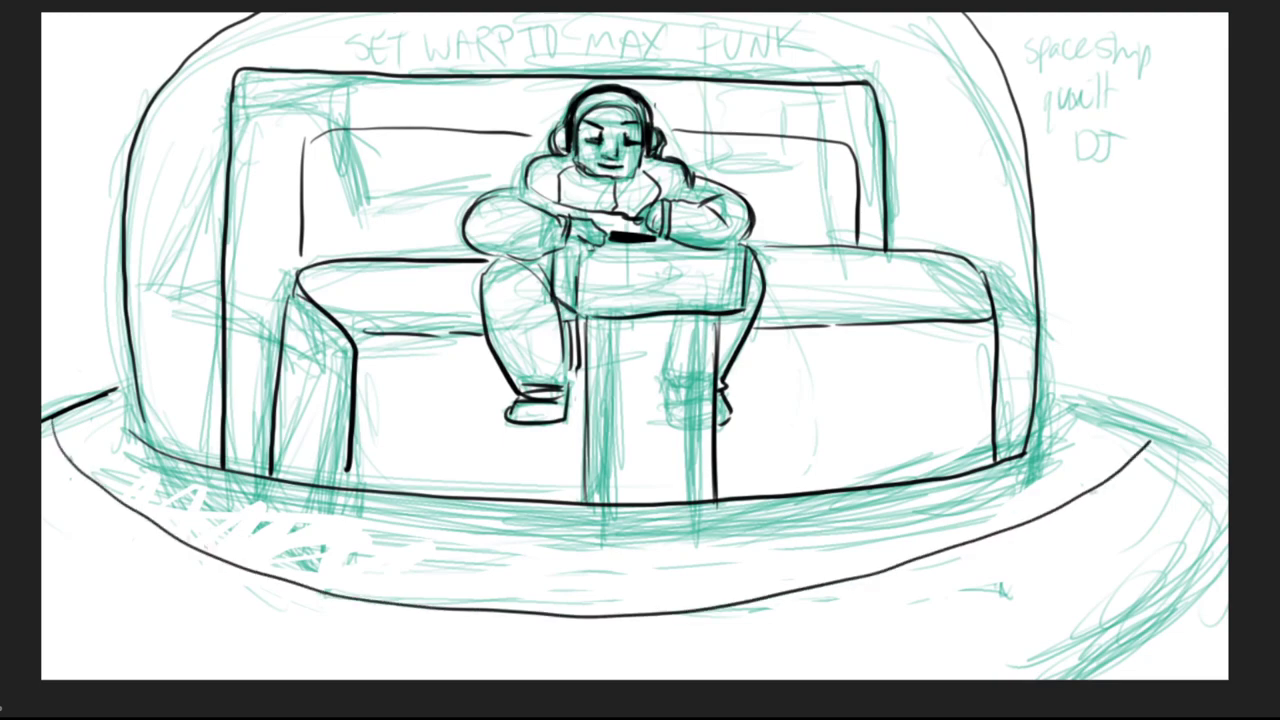
pyautogui.moveTo(1044, 380); pyautogui.dragTo(1228, 480)
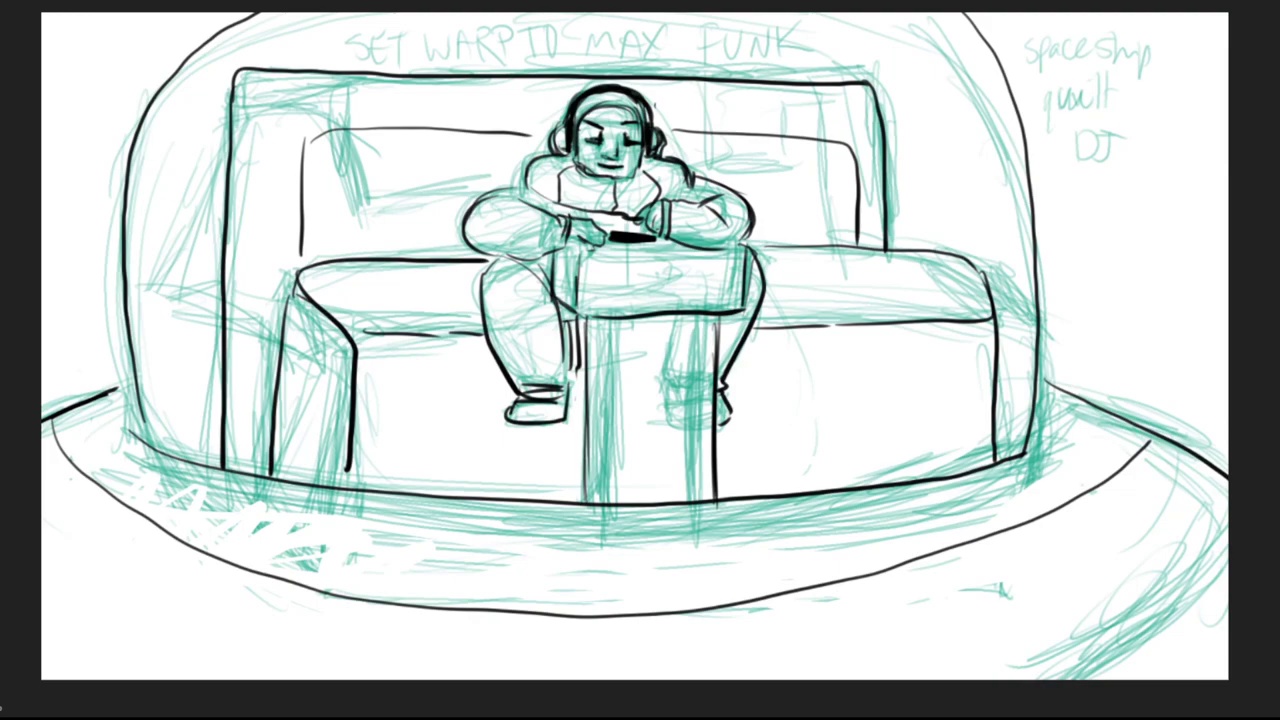
# Step: Draw rounded quilt patches on the left part of the bench seat
pyautogui.moveTo(348, 266)
pyautogui.mouseDown()
pyautogui.moveTo(380, 290)
pyautogui.moveTo(410, 262)
pyautogui.mouseUp()
pyautogui.moveTo(366, 326)
pyautogui.mouseDown()
pyautogui.moveTo(380, 295)
pyautogui.moveTo(368, 325)
pyautogui.mouseUp()
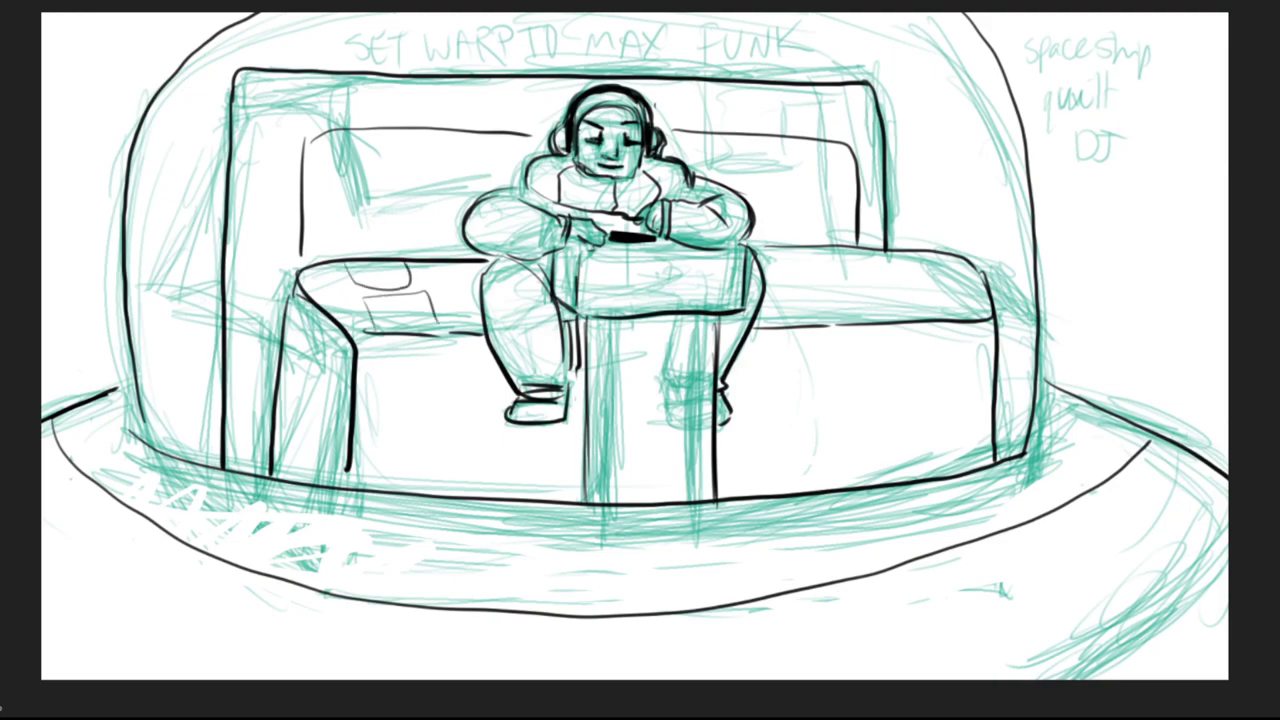
pyautogui.moveTo(342, 263); pyautogui.dragTo(322, 305)
pyautogui.moveTo(433, 263)
pyautogui.mouseDown()
pyautogui.moveTo(470, 292)
pyautogui.moveTo(484, 267)
pyautogui.moveTo(490, 324)
pyautogui.mouseUp()
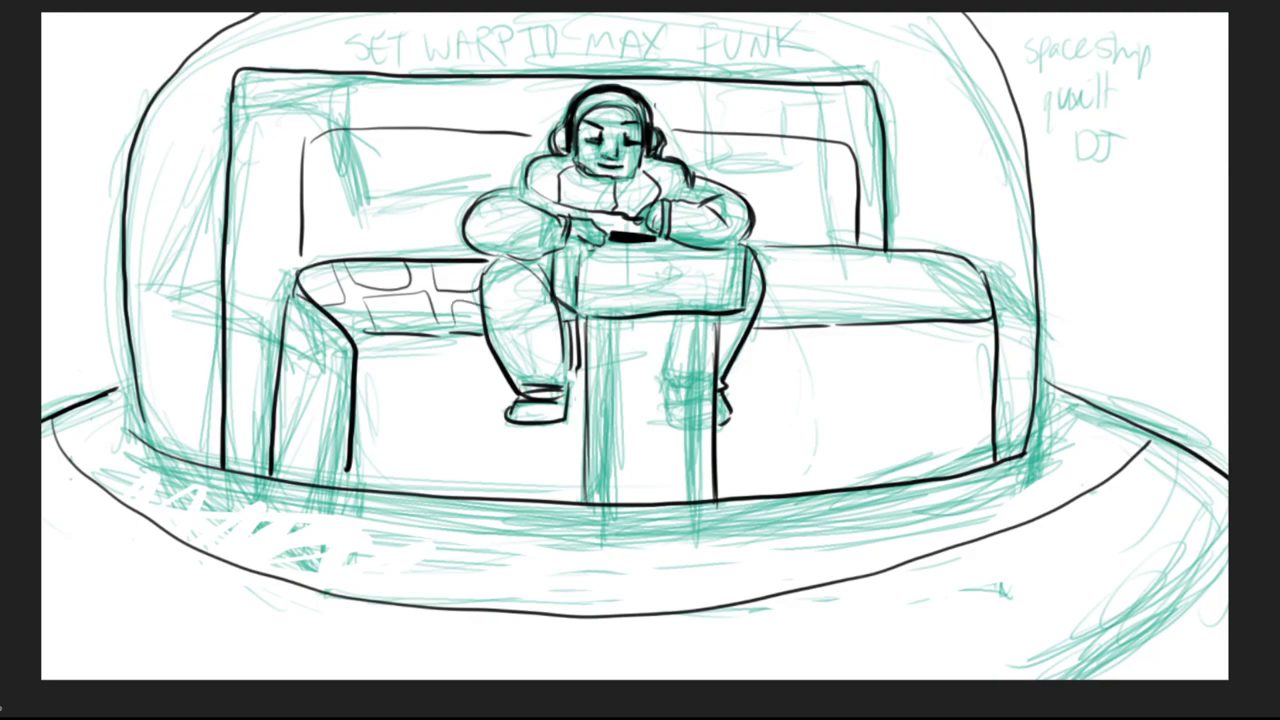
# Step: Draw larger rounded quilt patches on the bench's left front, up to the console support
pyautogui.moveTo(372, 335)
pyautogui.mouseDown()
pyautogui.moveTo(440, 368)
pyautogui.moveTo(440, 329)
pyautogui.moveTo(490, 363)
pyautogui.mouseUp()
pyautogui.moveTo(362, 378)
pyautogui.mouseDown()
pyautogui.moveTo(410, 380)
pyautogui.moveTo(410, 440)
pyautogui.moveTo(356, 442)
pyautogui.mouseUp()
pyautogui.moveTo(446, 424)
pyautogui.mouseDown()
pyautogui.moveTo(456, 374)
pyautogui.moveTo(494, 380)
pyautogui.moveTo(492, 436)
pyautogui.moveTo(510, 438)
pyautogui.mouseUp()
pyautogui.moveTo(420, 488)
pyautogui.mouseDown()
pyautogui.moveTo(475, 447)
pyautogui.moveTo(498, 456)
pyautogui.moveTo(498, 496)
pyautogui.mouseUp()
pyautogui.moveTo(354, 454); pyautogui.dragTo(402, 498)
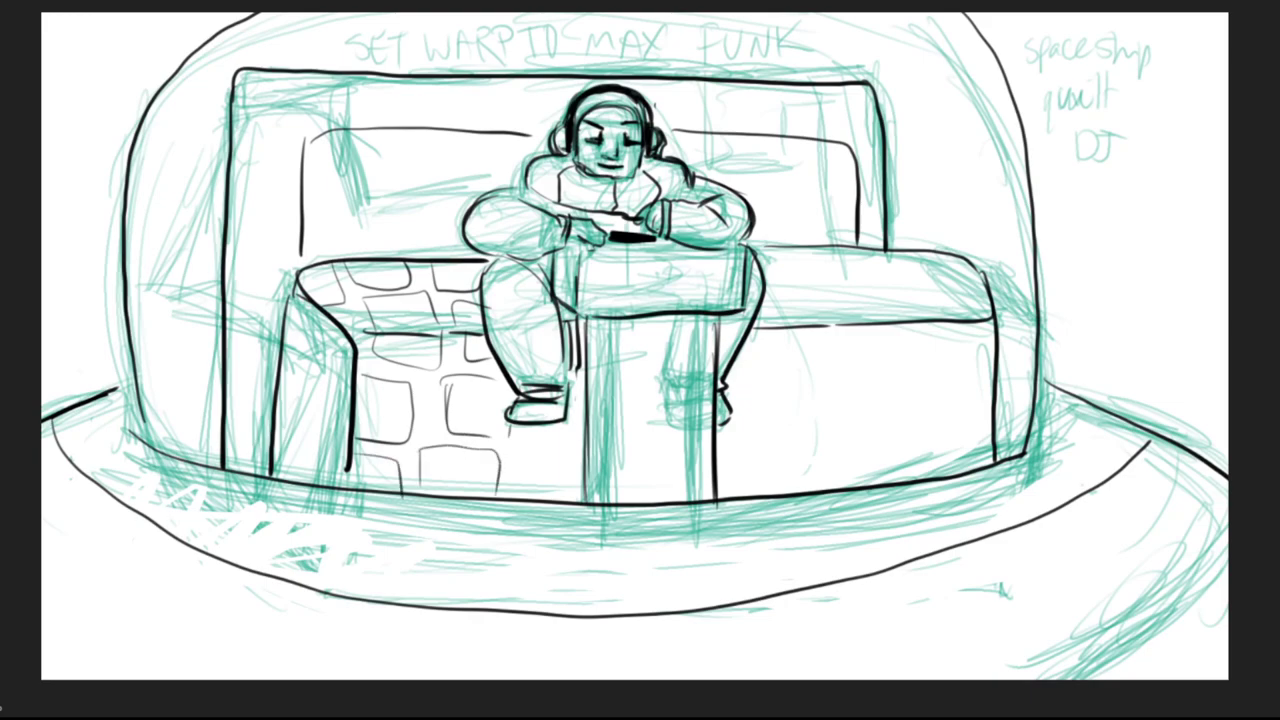
pyautogui.moveTo(524, 498)
pyautogui.mouseDown()
pyautogui.moveTo(528, 448)
pyautogui.moveTo(596, 446)
pyautogui.mouseUp()
# Step: Draw rounded quilt patches on the seat and front of the bench's right half
pyautogui.moveTo(770, 252)
pyautogui.mouseDown()
pyautogui.moveTo(840, 288)
pyautogui.moveTo(848, 252)
pyautogui.moveTo(870, 279)
pyautogui.moveTo(925, 258)
pyautogui.moveTo(986, 266)
pyautogui.mouseUp()
pyautogui.moveTo(780, 322)
pyautogui.mouseDown()
pyautogui.moveTo(822, 301)
pyautogui.moveTo(856, 322)
pyautogui.moveTo(790, 370)
pyautogui.moveTo(890, 298)
pyautogui.moveTo(932, 298)
pyautogui.moveTo(948, 318)
pyautogui.moveTo(946, 362)
pyautogui.moveTo(953, 324)
pyautogui.mouseUp()
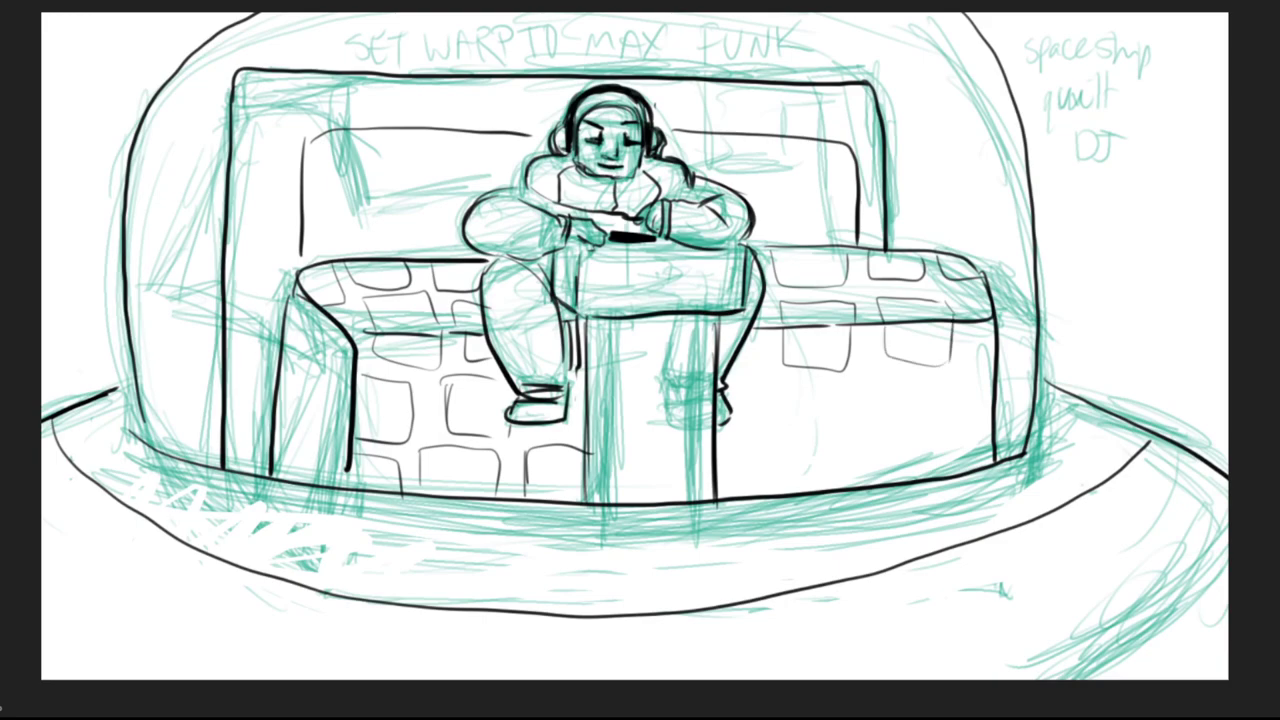
pyautogui.moveTo(730, 368)
pyautogui.mouseDown()
pyautogui.moveTo(758, 370)
pyautogui.moveTo(784, 416)
pyautogui.moveTo(742, 444)
pyautogui.moveTo(784, 432)
pyautogui.mouseUp()
pyautogui.moveTo(815, 388)
pyautogui.mouseDown()
pyautogui.moveTo(814, 438)
pyautogui.moveTo(866, 383)
pyautogui.moveTo(894, 385)
pyautogui.moveTo(900, 436)
pyautogui.mouseUp()
pyautogui.moveTo(816, 438); pyautogui.dragTo(892, 444)
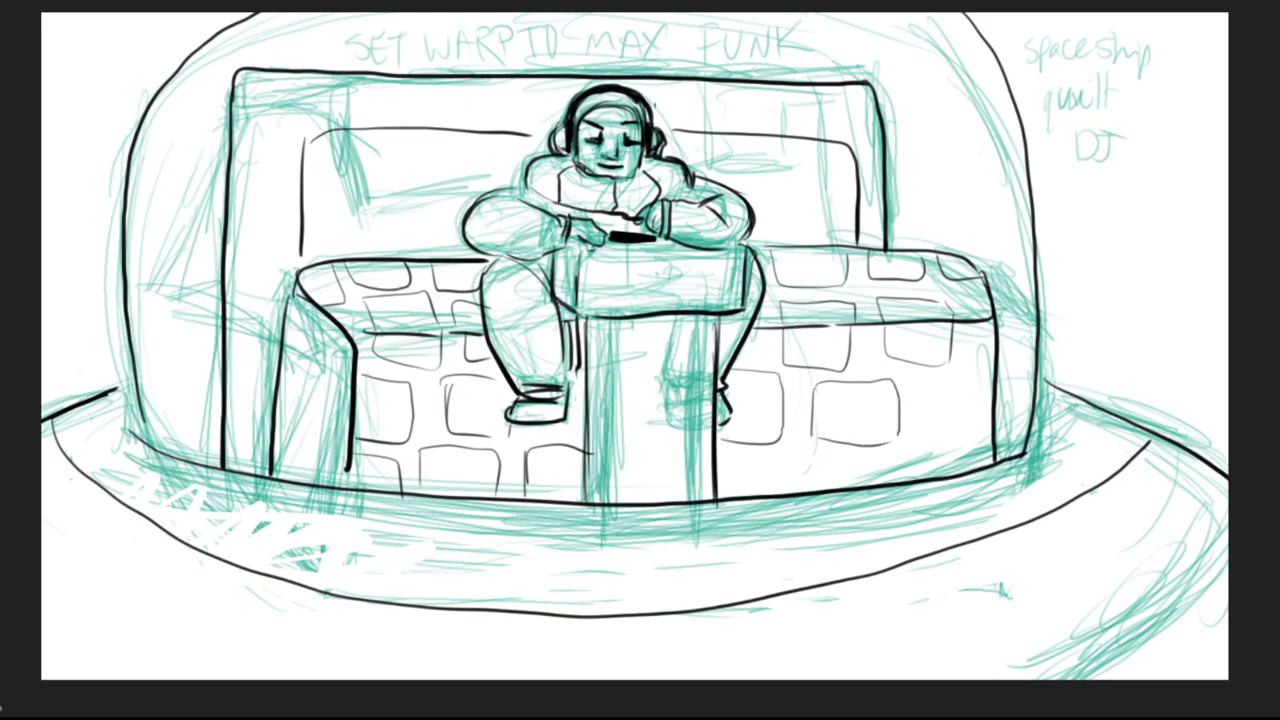
pyautogui.moveTo(768, 292); pyautogui.dragTo(742, 352)
pyautogui.moveTo(994, 364)
pyautogui.mouseDown()
pyautogui.moveTo(950, 390)
pyautogui.moveTo(946, 458)
pyautogui.moveTo(966, 470)
pyautogui.mouseUp()
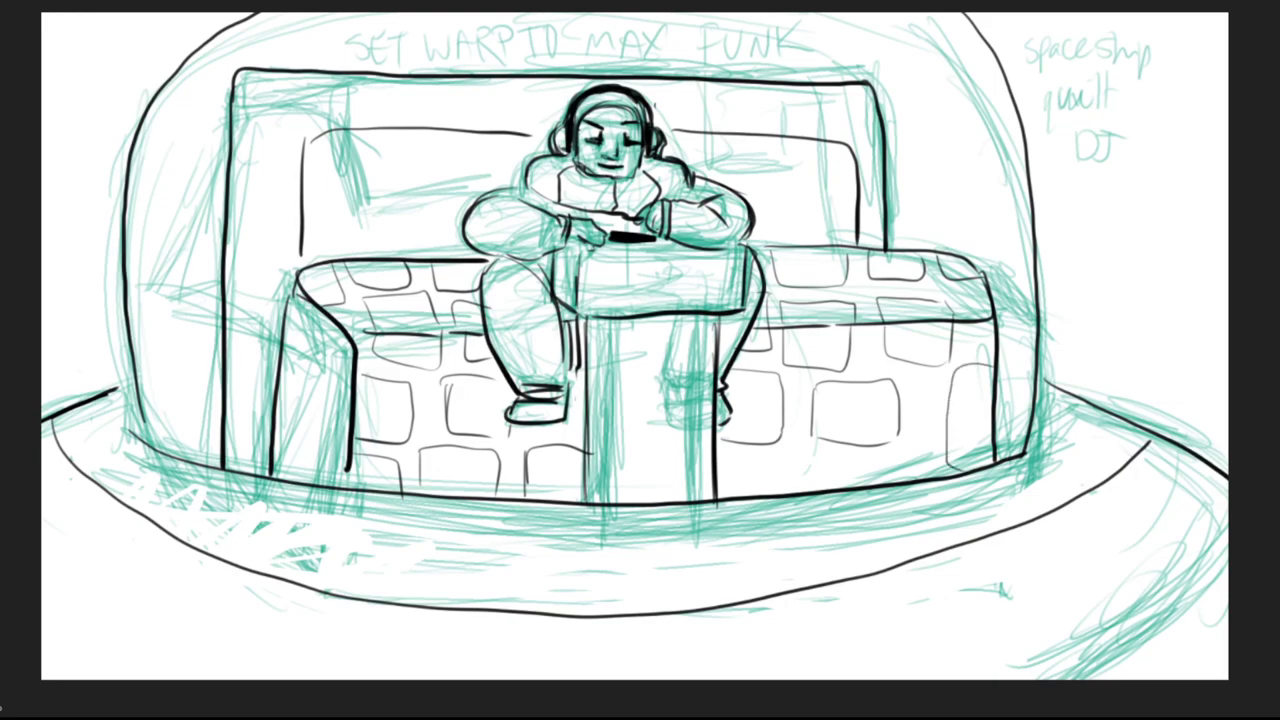
pyautogui.moveTo(740, 494)
pyautogui.mouseDown()
pyautogui.moveTo(822, 457)
pyautogui.moveTo(832, 487)
pyautogui.moveTo(864, 455)
pyautogui.moveTo(905, 455)
pyautogui.moveTo(934, 480)
pyautogui.mouseUp()
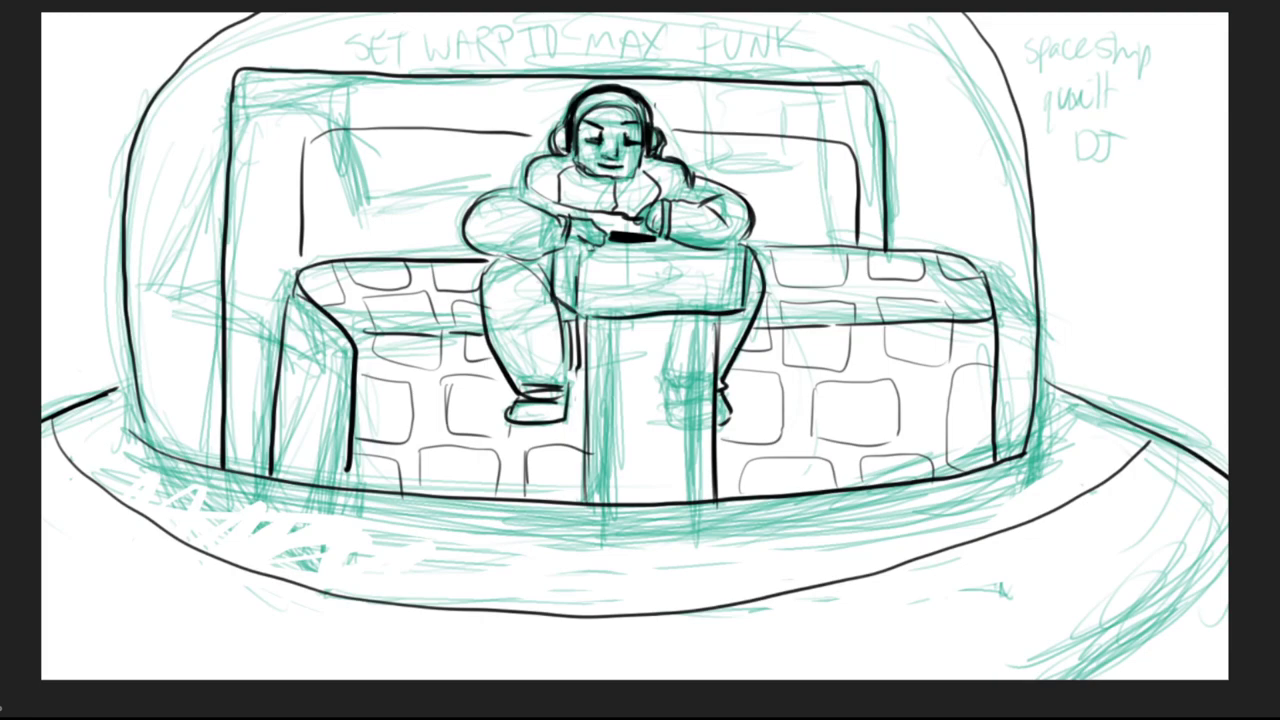
# Step: Undo the latest quilt patches on the bench's right front and erase the remaining patch there
pyautogui.hotkey('ctrl', 'z')
pyautogui.hotkey('ctrl', 'z')
pyautogui.hotkey('ctrl', 'z')
pyautogui.hotkey('ctrl', 'z')
pyautogui.hotkey('ctrl', 'z')
pyautogui.hotkey('ctrl', 'z')
pyautogui.hotkey('ctrl', 'z')
pyautogui.hotkey('ctrl', 'z')
pyautogui.hotkey('ctrl', 'z')
pyautogui.hotkey('ctrl', 'z')
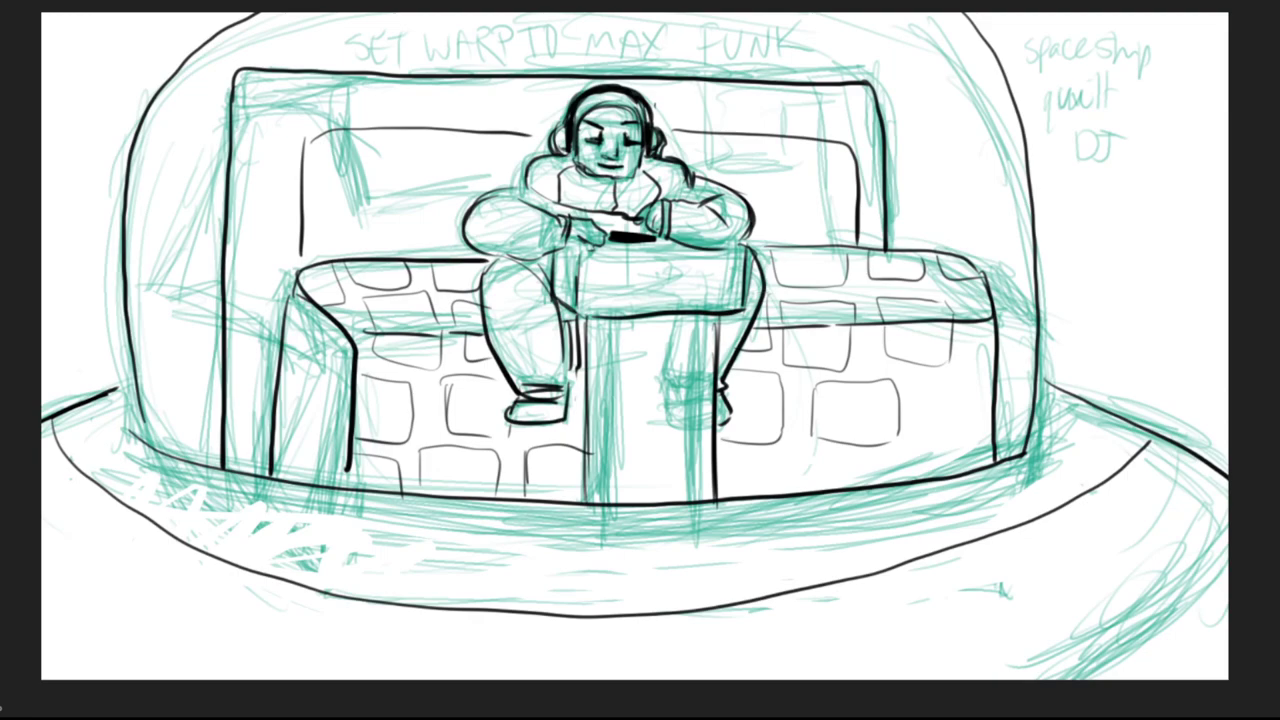
pyautogui.hotkey('ctrl', 'z')
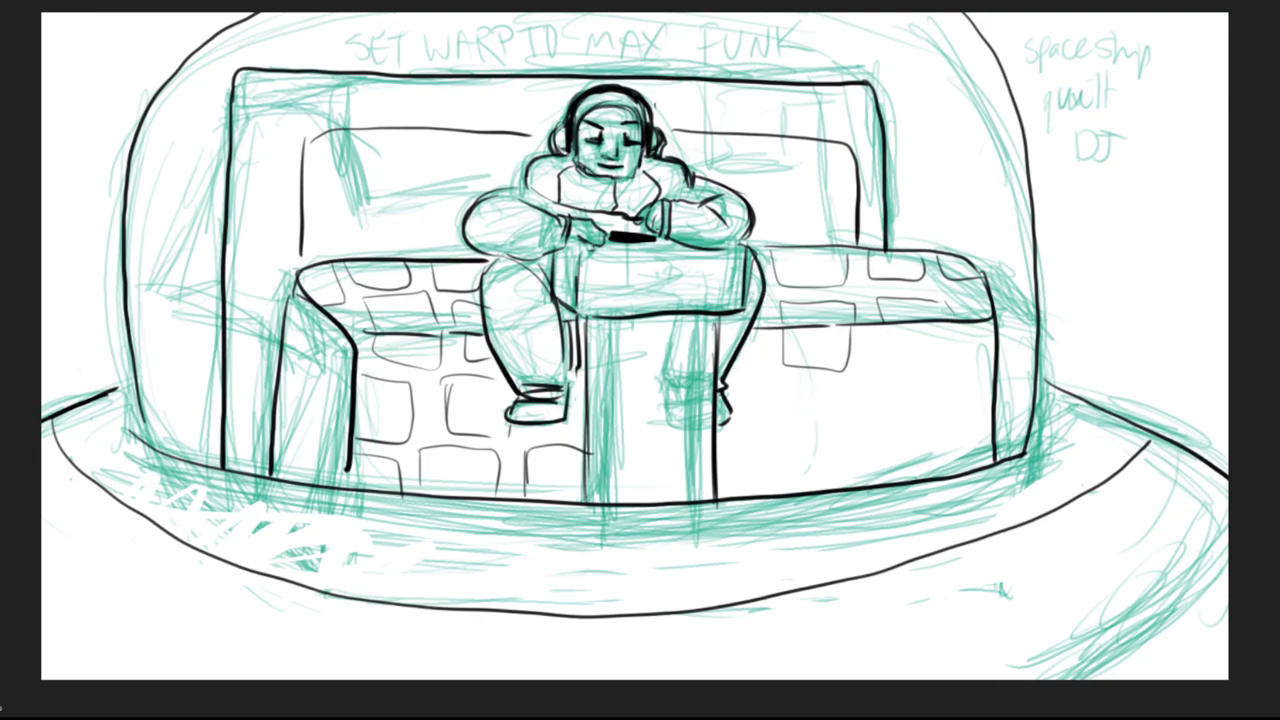
pyautogui.hotkey('ctrl', 'z')
pyautogui.moveTo(848, 368); pyautogui.dragTo(784, 356)
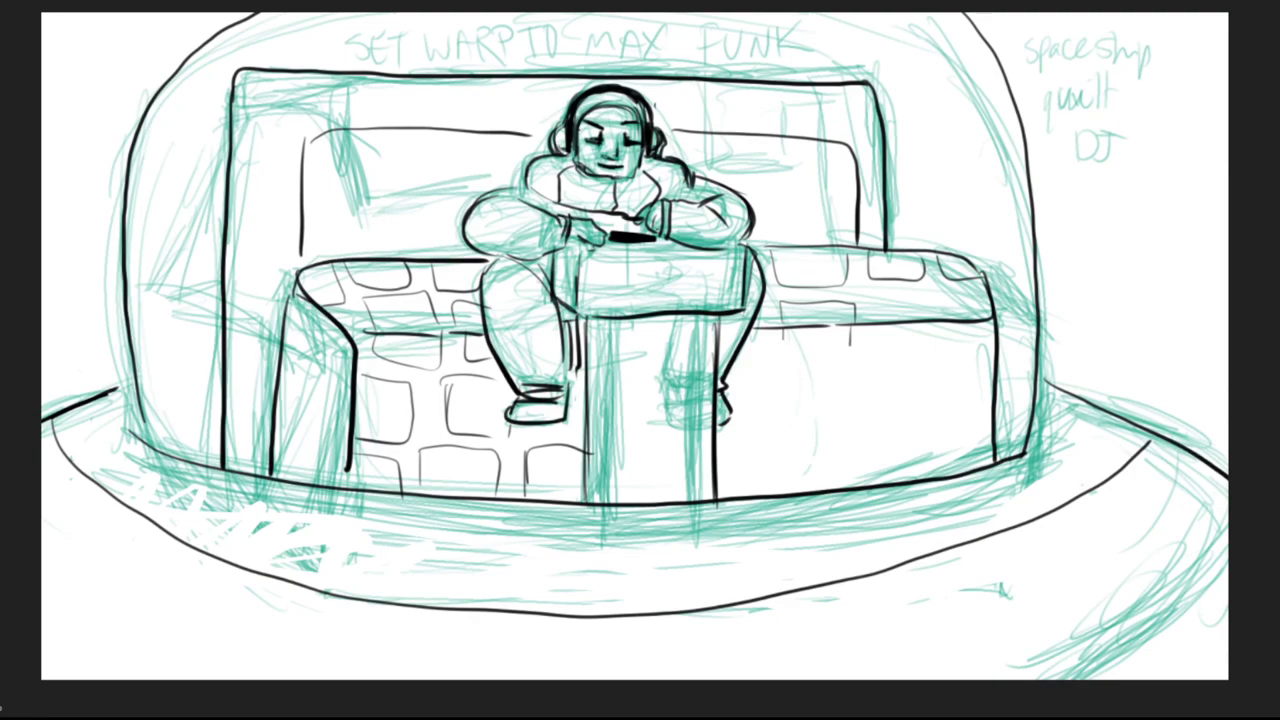
# Step: Erase the quilt patches from both parts of the bench seat and from its left front
pyautogui.moveTo(846, 276)
pyautogui.mouseDown()
pyautogui.moveTo(800, 287)
pyautogui.moveTo(848, 306)
pyautogui.moveTo(776, 285)
pyautogui.moveTo(971, 279)
pyautogui.mouseUp()
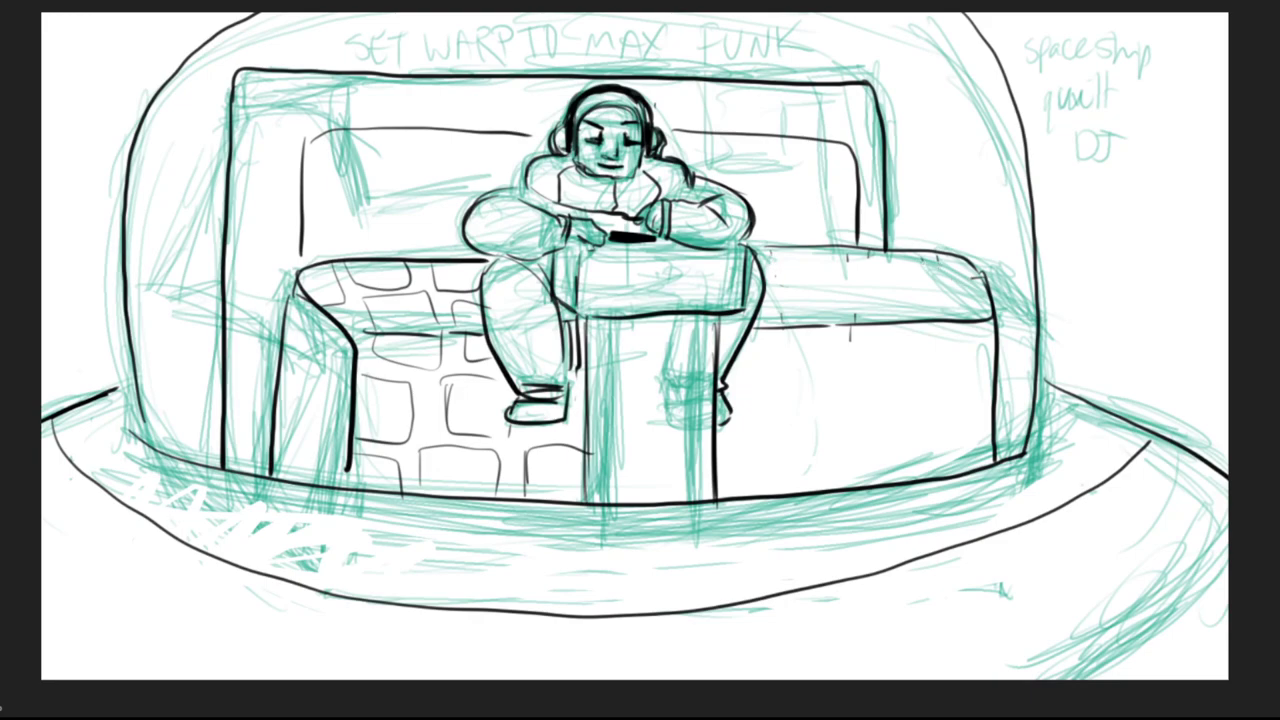
pyautogui.moveTo(408, 292); pyautogui.dragTo(336, 280)
pyautogui.moveTo(434, 316)
pyautogui.mouseDown()
pyautogui.moveTo(470, 302)
pyautogui.moveTo(420, 292)
pyautogui.mouseUp()
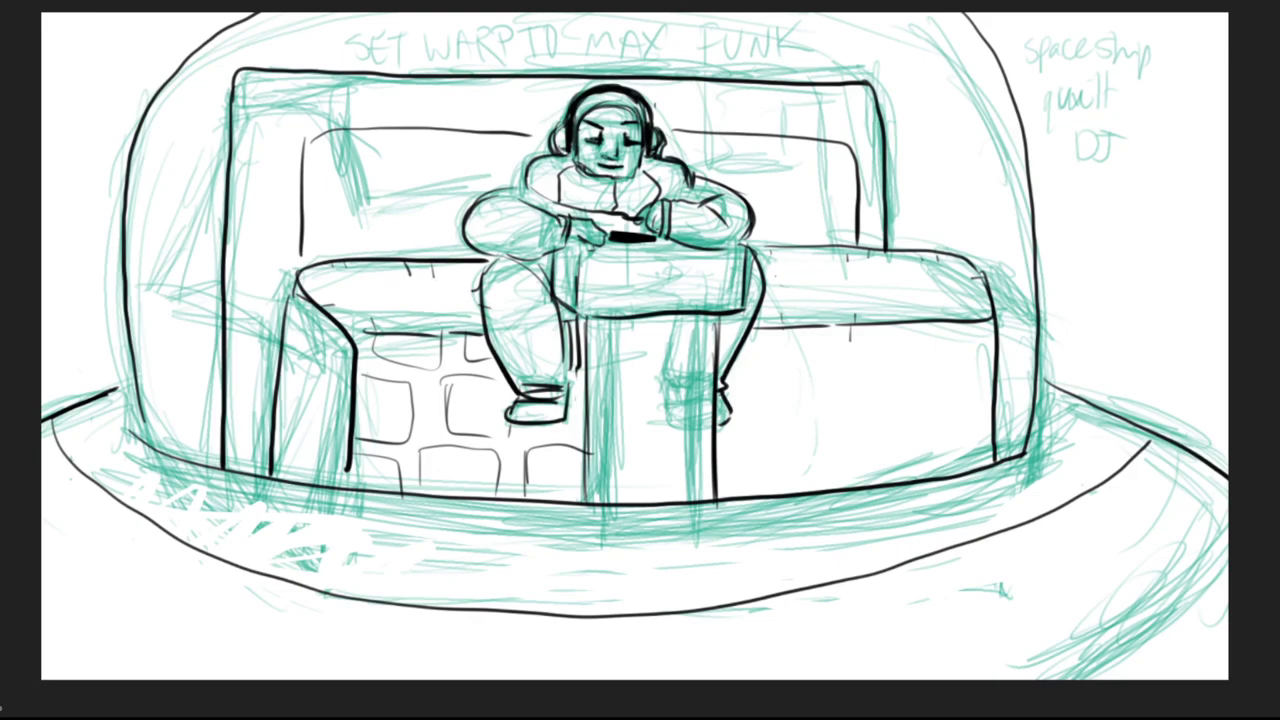
pyautogui.moveTo(372, 440)
pyautogui.mouseDown()
pyautogui.moveTo(398, 458)
pyautogui.moveTo(390, 360)
pyautogui.moveTo(448, 430)
pyautogui.moveTo(486, 436)
pyautogui.moveTo(498, 484)
pyautogui.moveTo(588, 442)
pyautogui.mouseUp()
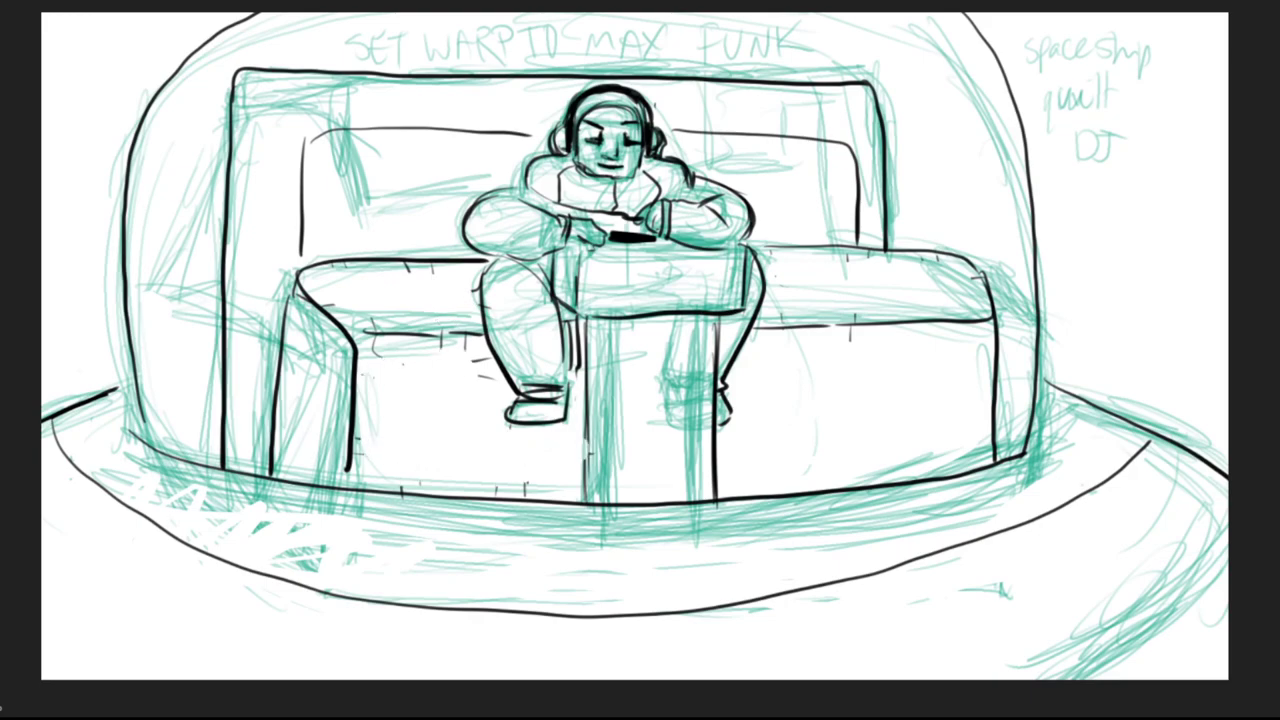
pyautogui.moveTo(372, 346); pyautogui.dragTo(380, 356)
pyautogui.moveTo(474, 359); pyautogui.dragTo(494, 378)
pyautogui.moveTo(525, 482); pyautogui.dragTo(528, 492)
# Step: Ink and thicken the inner edge of the bench's left end, and draw paired vertical seams down its left seat and front
pyautogui.moveTo(282, 316)
pyautogui.mouseDown()
pyautogui.moveTo(340, 362)
pyautogui.moveTo(334, 455)
pyautogui.mouseUp()
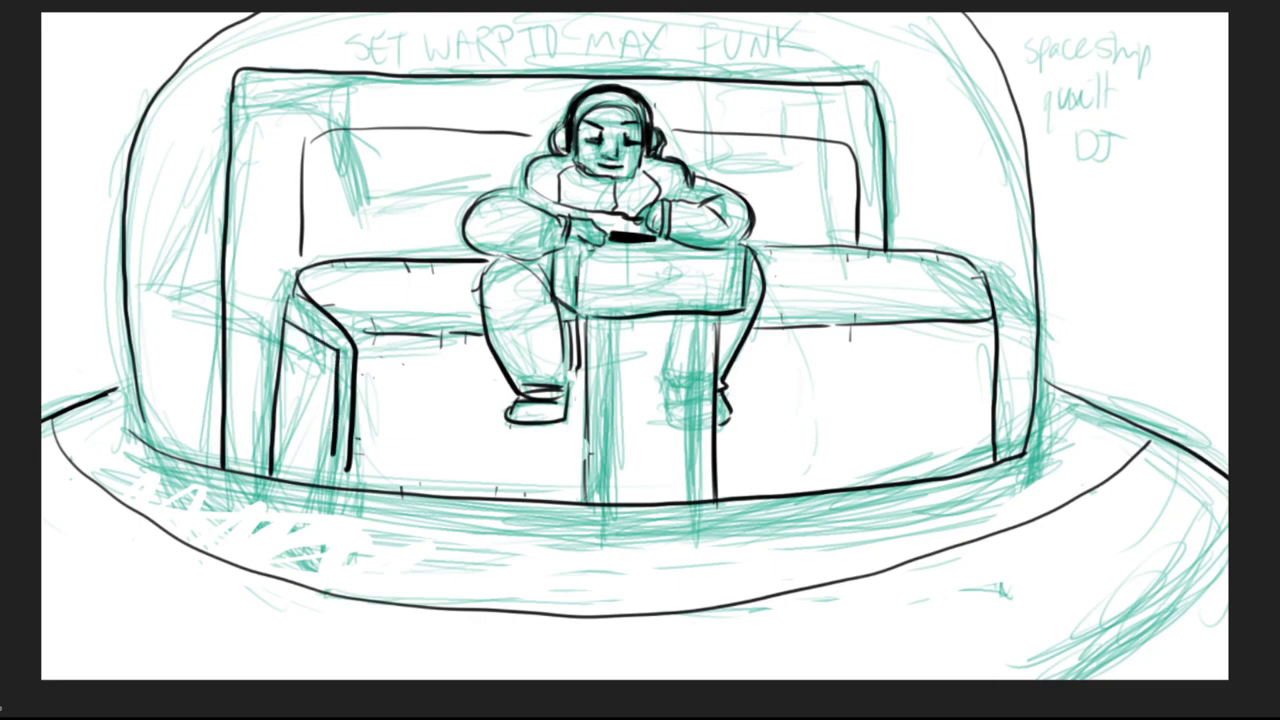
pyautogui.moveTo(245, 310)
pyautogui.mouseDown()
pyautogui.moveTo(346, 398)
pyautogui.moveTo(336, 494)
pyautogui.mouseUp()
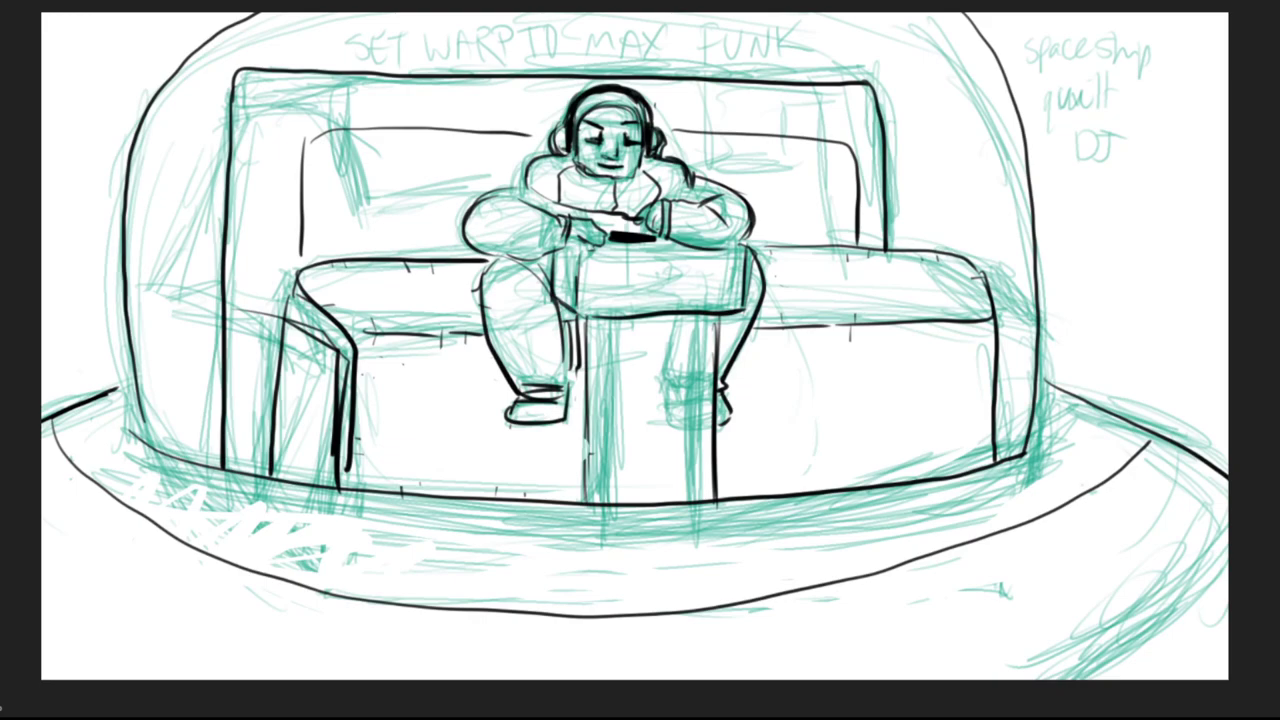
pyautogui.moveTo(394, 262)
pyautogui.mouseDown()
pyautogui.moveTo(438, 346)
pyautogui.moveTo(430, 482)
pyautogui.mouseUp()
pyautogui.moveTo(386, 262)
pyautogui.mouseDown()
pyautogui.moveTo(412, 332)
pyautogui.moveTo(418, 482)
pyautogui.mouseUp()
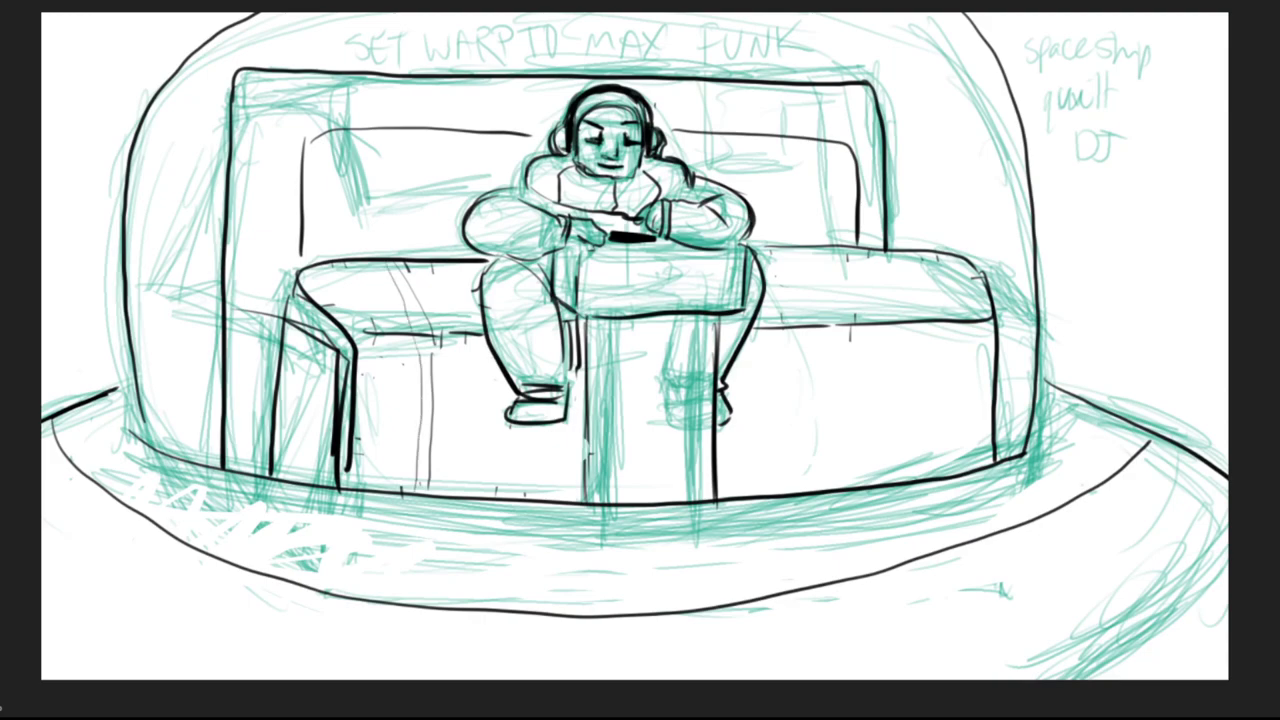
# Step: Draw thin cross seams on the bench's left seat and front, and a seam grid on its left side panel
pyautogui.moveTo(326, 300); pyautogui.dragTo(408, 301)
pyautogui.moveTo(358, 367); pyautogui.dragTo(422, 372)
pyautogui.moveTo(368, 421)
pyautogui.mouseDown()
pyautogui.moveTo(436, 425)
pyautogui.moveTo(418, 437)
pyautogui.mouseUp()
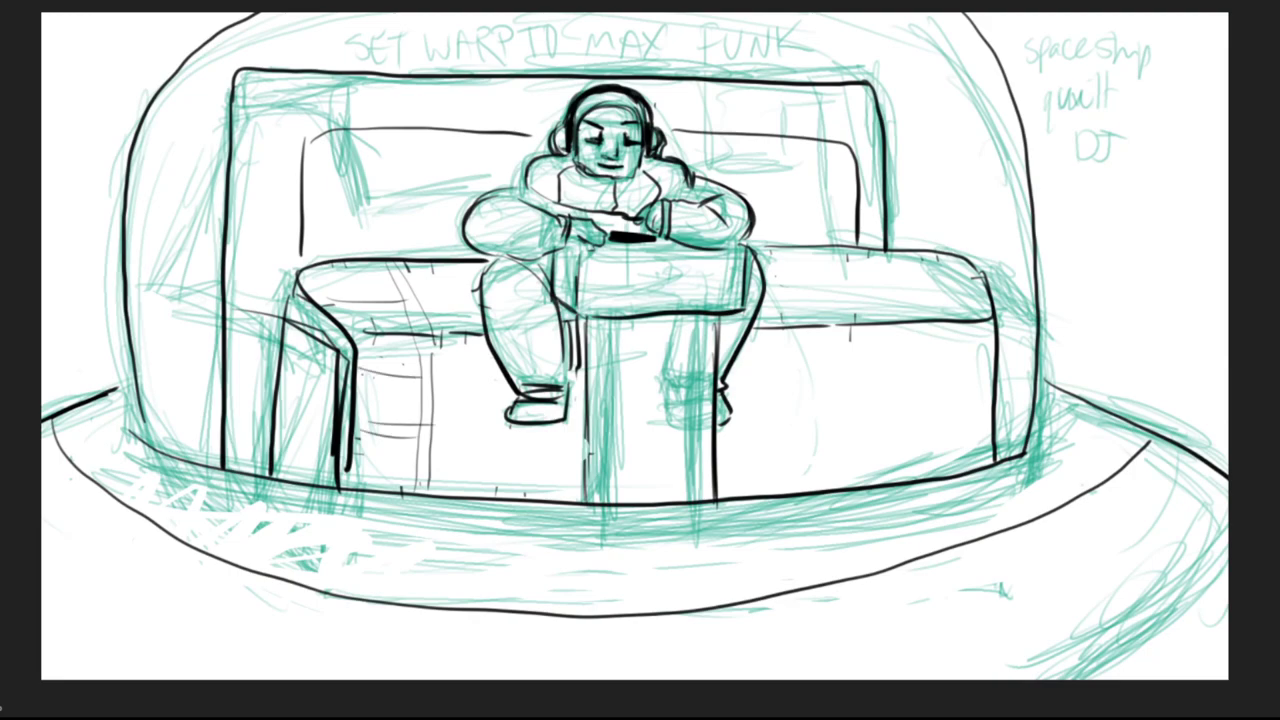
pyautogui.moveTo(285, 365); pyautogui.dragTo(327, 387)
pyautogui.moveTo(314, 342); pyautogui.dragTo(301, 478)
pyautogui.moveTo(276, 430); pyautogui.dragTo(308, 436)
# Step: Extend the thin quilt seams across the bench's seat and front beside the figure's left-hand leg
pyautogui.moveTo(444, 415); pyautogui.dragTo(482, 413)
pyautogui.moveTo(491, 357); pyautogui.dragTo(498, 422)
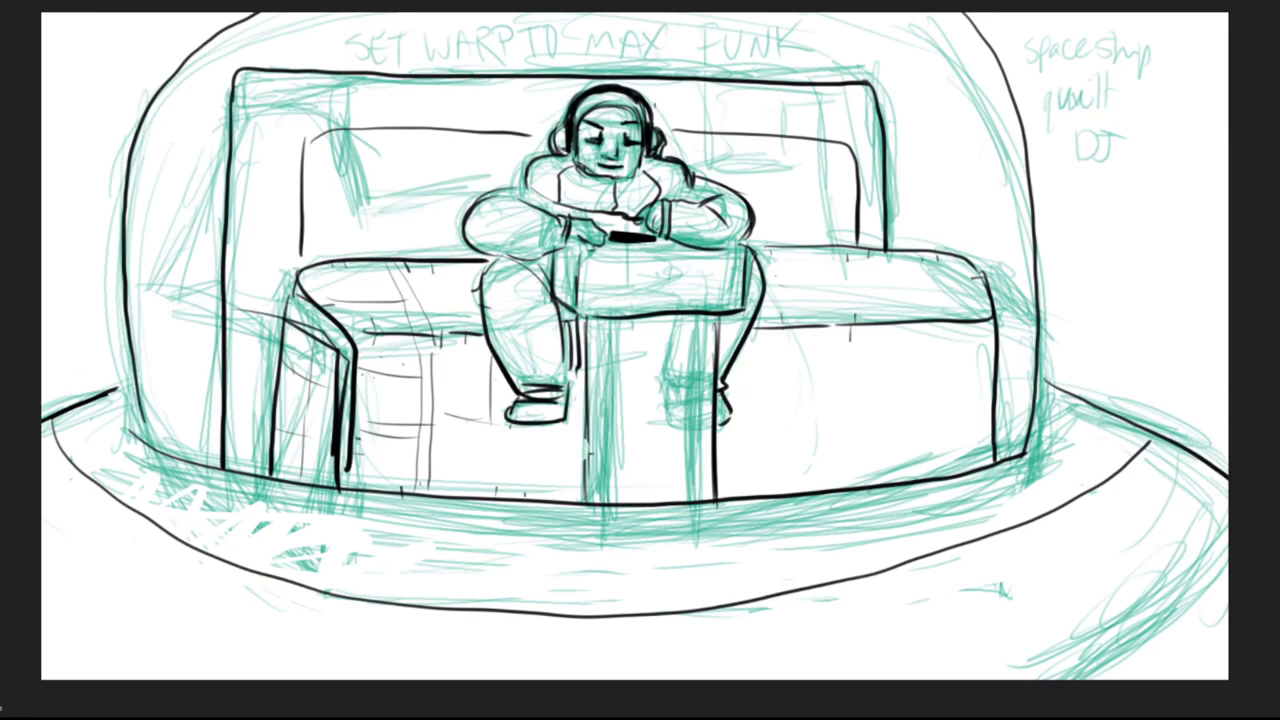
pyautogui.moveTo(439, 400); pyautogui.dragTo(492, 406)
pyautogui.moveTo(437, 315); pyautogui.dragTo(481, 317)
pyautogui.moveTo(499, 444)
pyautogui.mouseDown()
pyautogui.moveTo(499, 498)
pyautogui.moveTo(485, 510)
pyautogui.mouseUp()
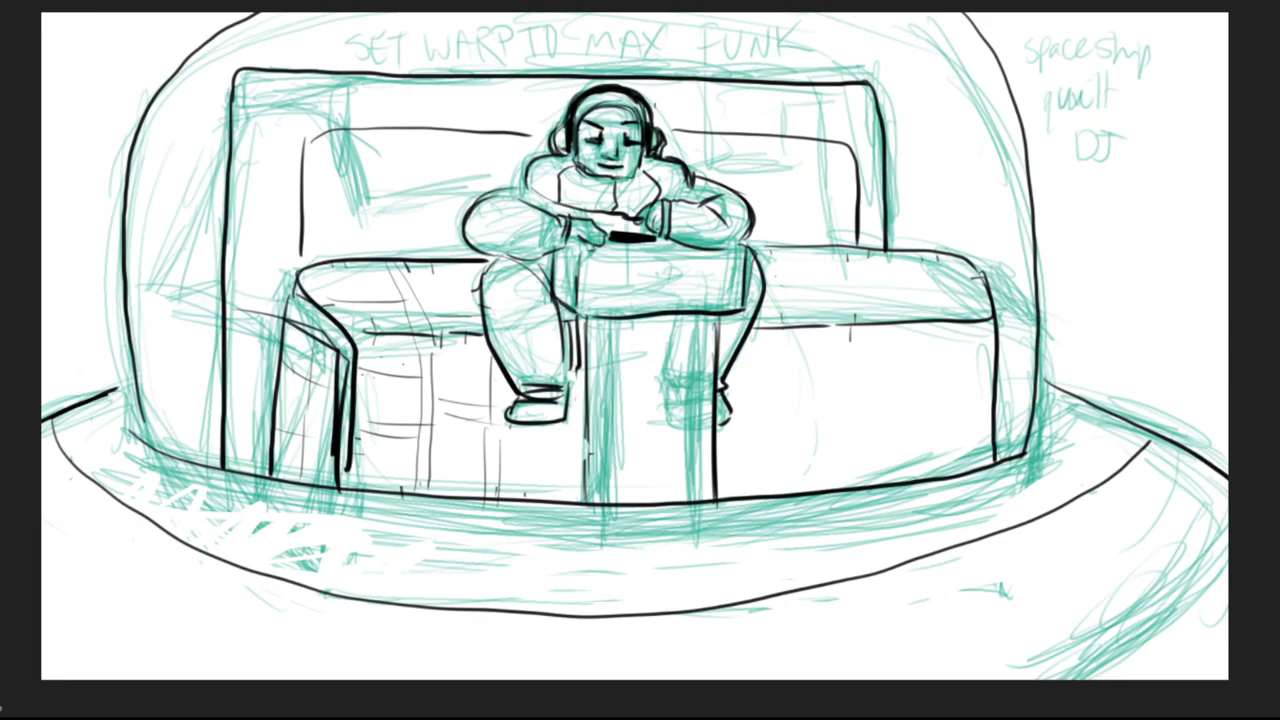
# Step: Sketch a small thumbnail of a headphone-wearing DJ with one arm raised behind a table beneath the notes, and add small marks under "spaceship"
pyautogui.moveTo(1073, 215)
pyautogui.mouseDown()
pyautogui.moveTo(1073, 180)
pyautogui.moveTo(1178, 180)
pyautogui.moveTo(1178, 222)
pyautogui.mouseUp()
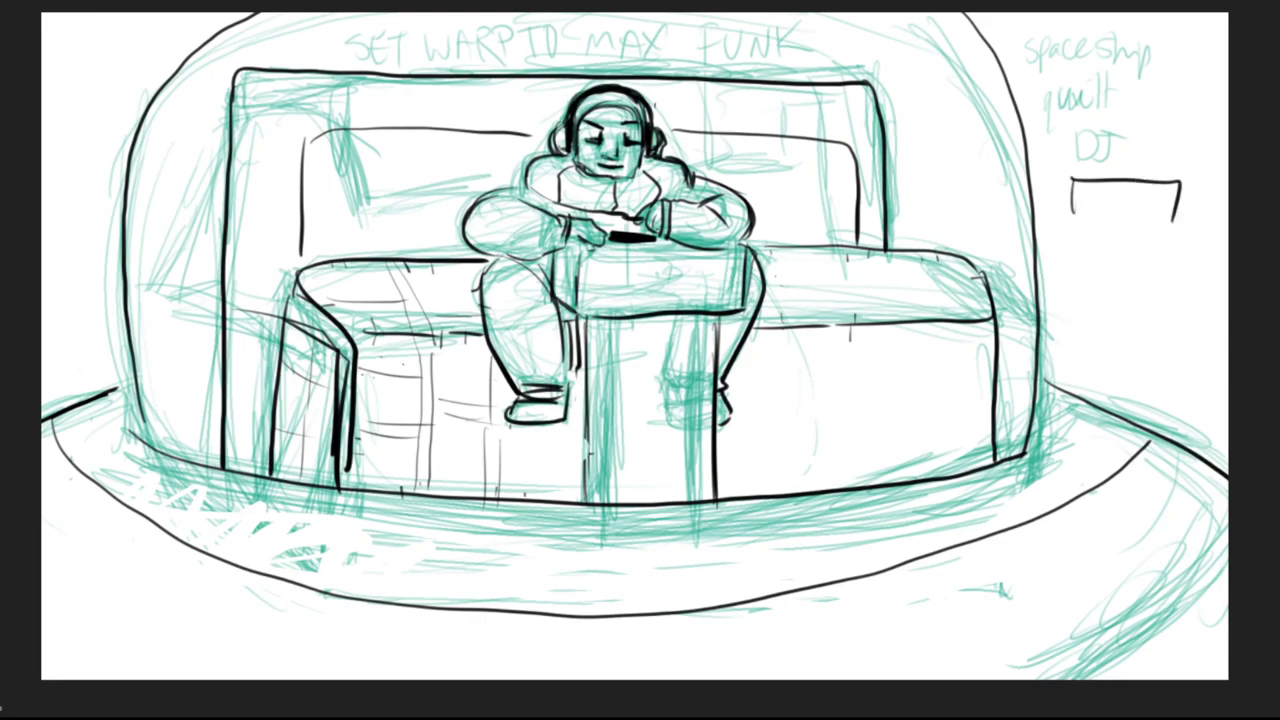
pyautogui.moveTo(1093, 170)
pyautogui.mouseDown()
pyautogui.moveTo(1148, 169)
pyautogui.moveTo(1165, 98)
pyautogui.mouseUp()
pyautogui.moveTo(1102, 134)
pyautogui.mouseDown()
pyautogui.moveTo(1106, 116)
pyautogui.moveTo(1126, 134)
pyautogui.moveTo(1102, 167)
pyautogui.mouseUp()
pyautogui.moveTo(1125, 154); pyautogui.dragTo(1134, 171)
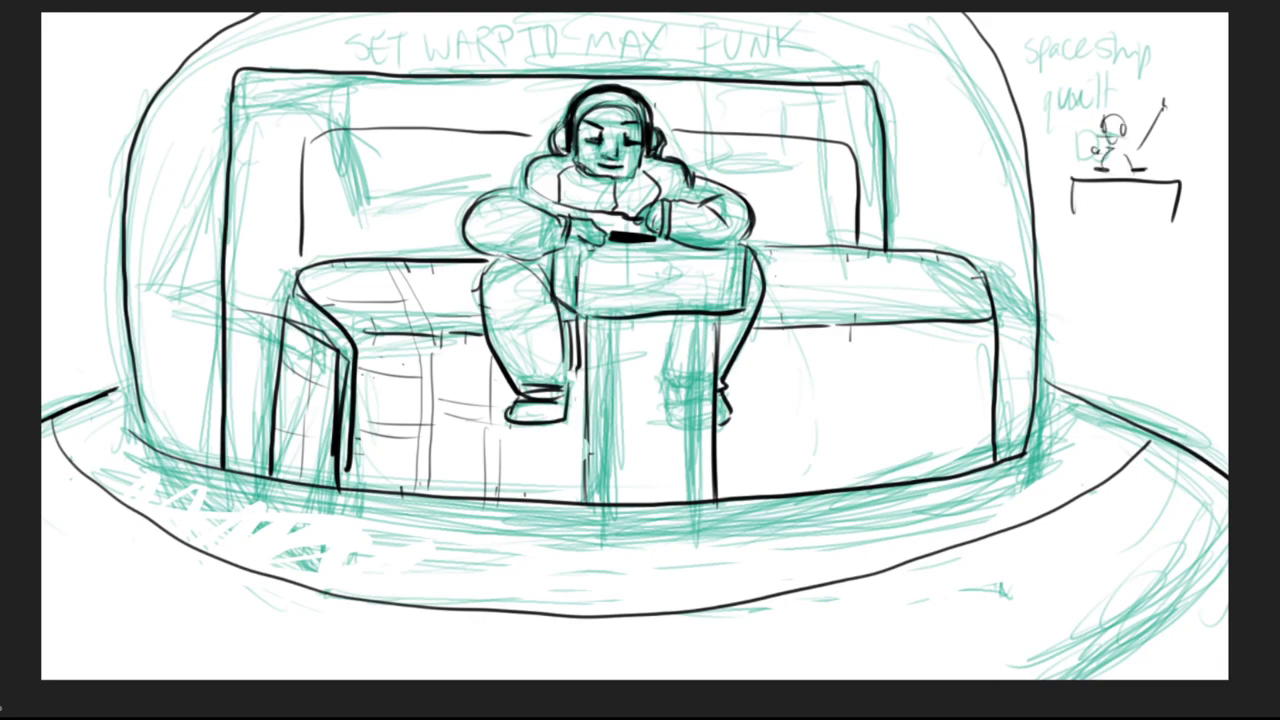
pyautogui.moveTo(1070, 76); pyautogui.dragTo(1096, 76)
pyautogui.moveTo(1100, 76); pyautogui.dragTo(1126, 78)
pyautogui.moveTo(1134, 74); pyautogui.dragTo(1144, 72)
# Step: Draw thin vertical quilt seams on the bench front between the figure's shoe and the console stand
pyautogui.moveTo(526, 448)
pyautogui.mouseDown()
pyautogui.moveTo(524, 496)
pyautogui.moveTo(576, 434)
pyautogui.moveTo(563, 496)
pyautogui.mouseUp()
pyautogui.moveTo(567, 418); pyautogui.dragTo(566, 492)
pyautogui.moveTo(578, 414); pyautogui.dragTo(578, 472)
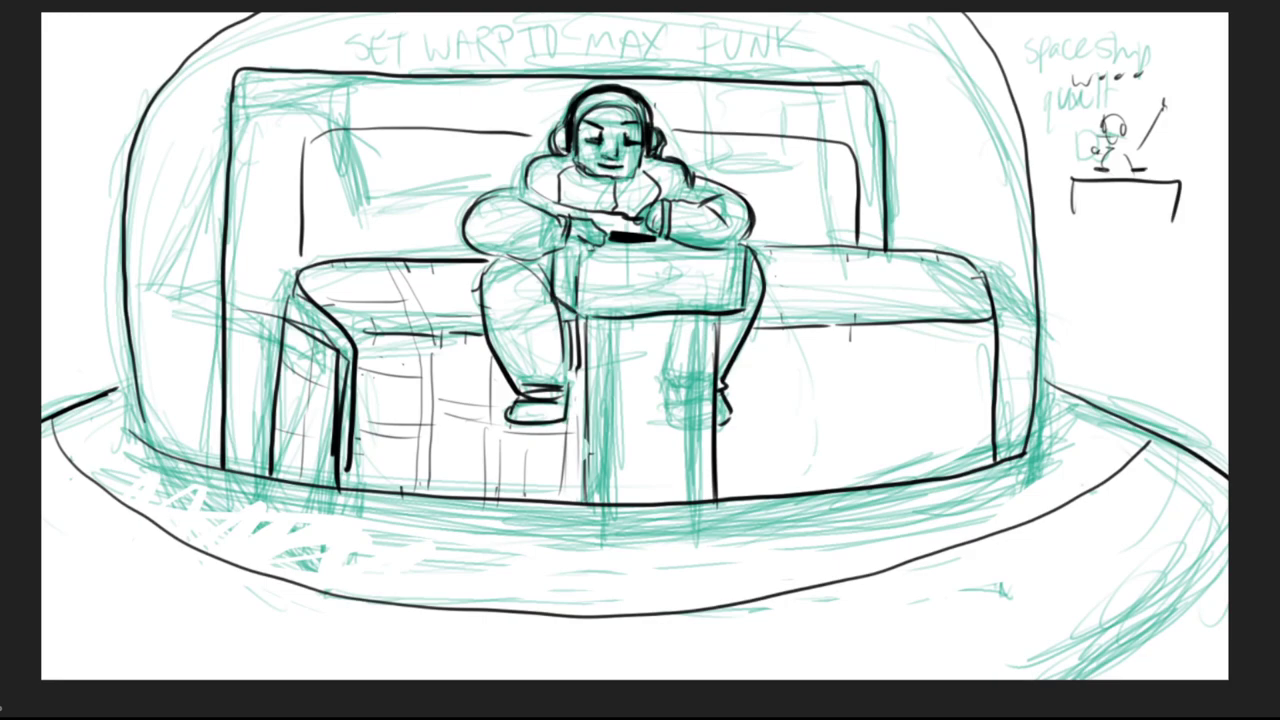
# Step: Draw thin quilt seams on the right-hand bench seat and down its front, beside the figure's right-hand leg
pyautogui.moveTo(774, 278)
pyautogui.mouseDown()
pyautogui.moveTo(814, 278)
pyautogui.moveTo(800, 286)
pyautogui.moveTo(802, 314)
pyautogui.mouseUp()
pyautogui.moveTo(816, 254); pyautogui.dragTo(816, 314)
pyautogui.moveTo(809, 326)
pyautogui.mouseDown()
pyautogui.moveTo(808, 380)
pyautogui.moveTo(750, 376)
pyautogui.moveTo(795, 368)
pyautogui.mouseUp()
pyautogui.moveTo(790, 377)
pyautogui.mouseDown()
pyautogui.moveTo(789, 426)
pyautogui.moveTo(806, 430)
pyautogui.mouseUp()
pyautogui.moveTo(733, 410); pyautogui.dragTo(779, 424)
pyautogui.moveTo(776, 413); pyautogui.dragTo(772, 488)
pyautogui.moveTo(795, 428); pyautogui.dragTo(793, 488)
# Step: Extend the quilt seams across the outer half of the right-hand bench seat and front
pyautogui.moveTo(903, 254)
pyautogui.mouseDown()
pyautogui.moveTo(902, 350)
pyautogui.moveTo(862, 388)
pyautogui.mouseUp()
pyautogui.moveTo(867, 350)
pyautogui.mouseDown()
pyautogui.moveTo(866, 428)
pyautogui.moveTo(894, 408)
pyautogui.mouseUp()
pyautogui.moveTo(870, 428)
pyautogui.mouseDown()
pyautogui.moveTo(869, 484)
pyautogui.moveTo(882, 484)
pyautogui.mouseUp()
pyautogui.moveTo(952, 262)
pyautogui.mouseDown()
pyautogui.moveTo(961, 316)
pyautogui.moveTo(943, 404)
pyautogui.mouseUp()
pyautogui.moveTo(949, 410); pyautogui.dragTo(948, 466)
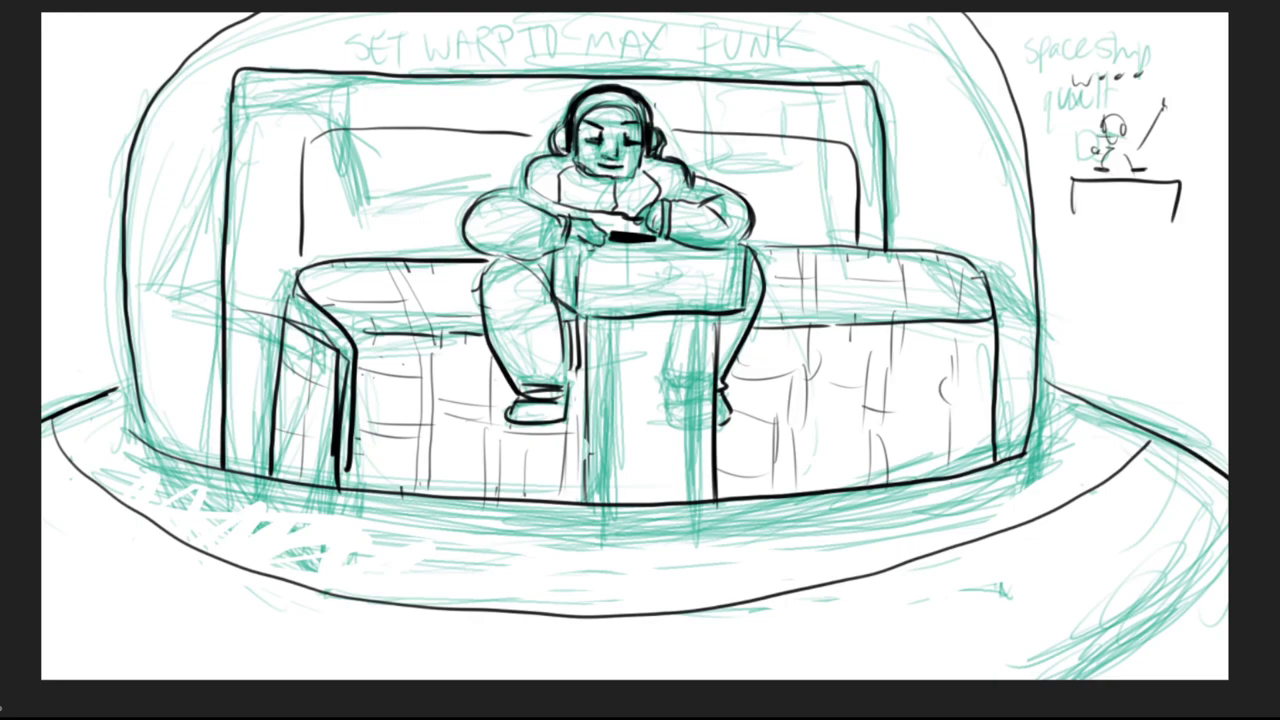
# Step: Ink the slogan "SET WARP TO MAX FUNK!" in black capitals above the seat back and touch up the console edge
pyautogui.moveTo(328, 30)
pyautogui.mouseDown()
pyautogui.moveTo(304, 50)
pyautogui.moveTo(344, 40)
pyautogui.moveTo(378, 62)
pyautogui.mouseUp()
pyautogui.moveTo(340, 44); pyautogui.dragTo(404, 28)
pyautogui.moveTo(390, 30)
pyautogui.mouseDown()
pyautogui.moveTo(388, 62)
pyautogui.moveTo(476, 28)
pyautogui.moveTo(514, 60)
pyautogui.moveTo(546, 56)
pyautogui.moveTo(560, 30)
pyautogui.mouseUp()
pyautogui.moveTo(560, 30)
pyautogui.mouseDown()
pyautogui.moveTo(562, 46)
pyautogui.moveTo(630, 30)
pyautogui.mouseUp()
pyautogui.moveTo(614, 32); pyautogui.dragTo(614, 58)
pyautogui.moveTo(642, 34)
pyautogui.mouseDown()
pyautogui.moveTo(728, 60)
pyautogui.moveTo(750, 34)
pyautogui.moveTo(766, 60)
pyautogui.mouseUp()
pyautogui.moveTo(766, 32); pyautogui.dragTo(786, 62)
pyautogui.moveTo(786, 32)
pyautogui.mouseDown()
pyautogui.moveTo(768, 62)
pyautogui.moveTo(832, 32)
pyautogui.mouseUp()
pyautogui.moveTo(800, 50); pyautogui.dragTo(854, 36)
pyautogui.moveTo(860, 66); pyautogui.dragTo(884, 38)
pyautogui.moveTo(892, 32); pyautogui.dragTo(892, 62)
pyautogui.moveTo(914, 28)
pyautogui.mouseDown()
pyautogui.moveTo(898, 46)
pyautogui.moveTo(946, 52)
pyautogui.mouseUp()
pyautogui.click(948, 70)
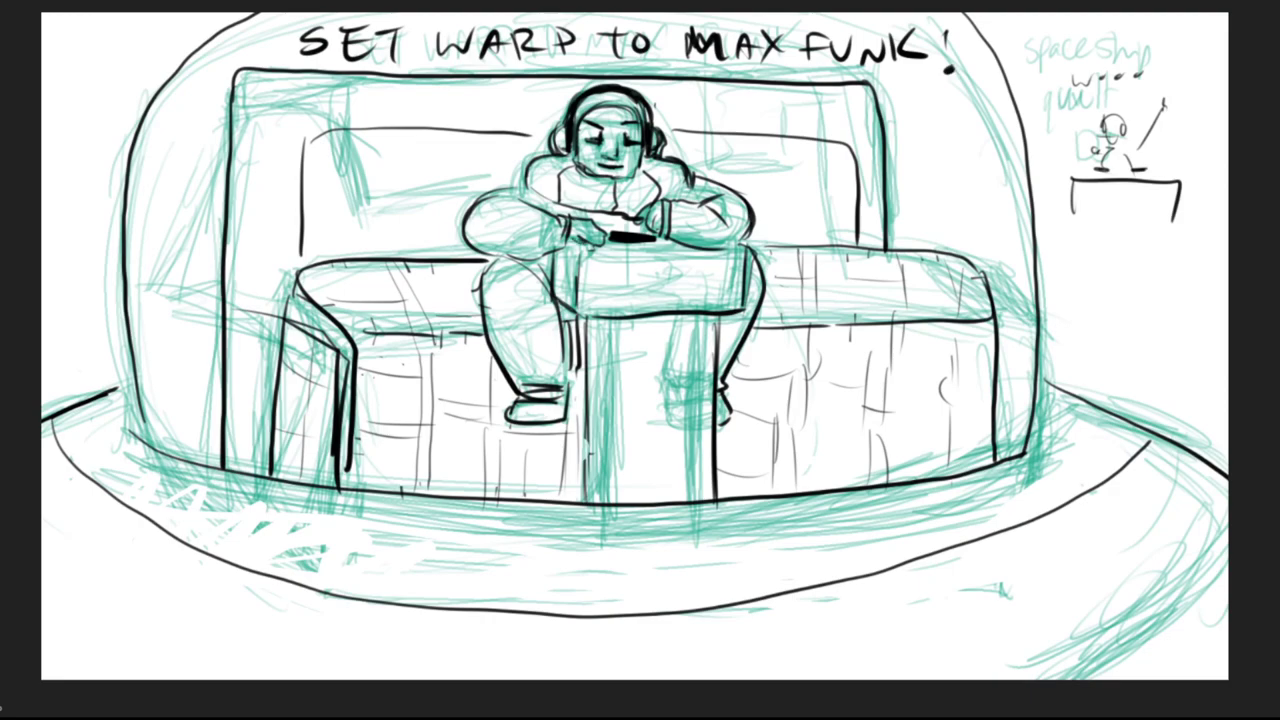
pyautogui.moveTo(553, 252); pyautogui.dragTo(553, 276)
pyautogui.moveTo(633, 225); pyautogui.dragTo(634, 234)
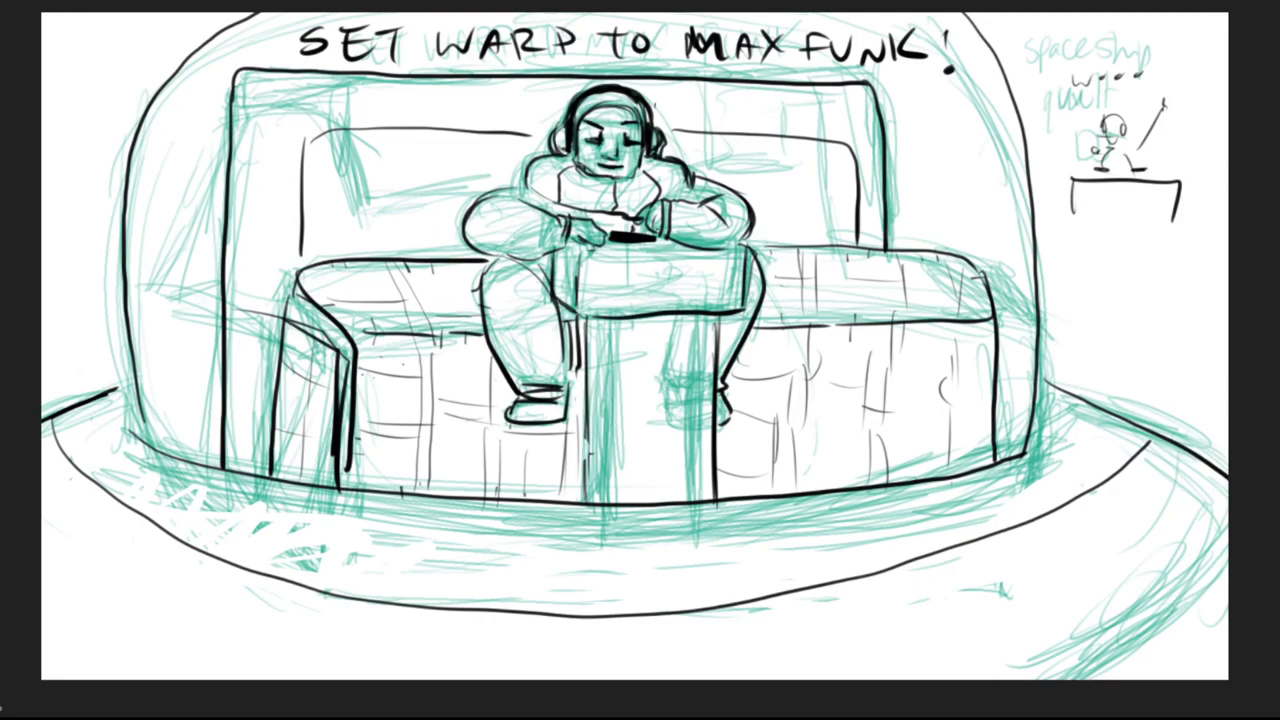
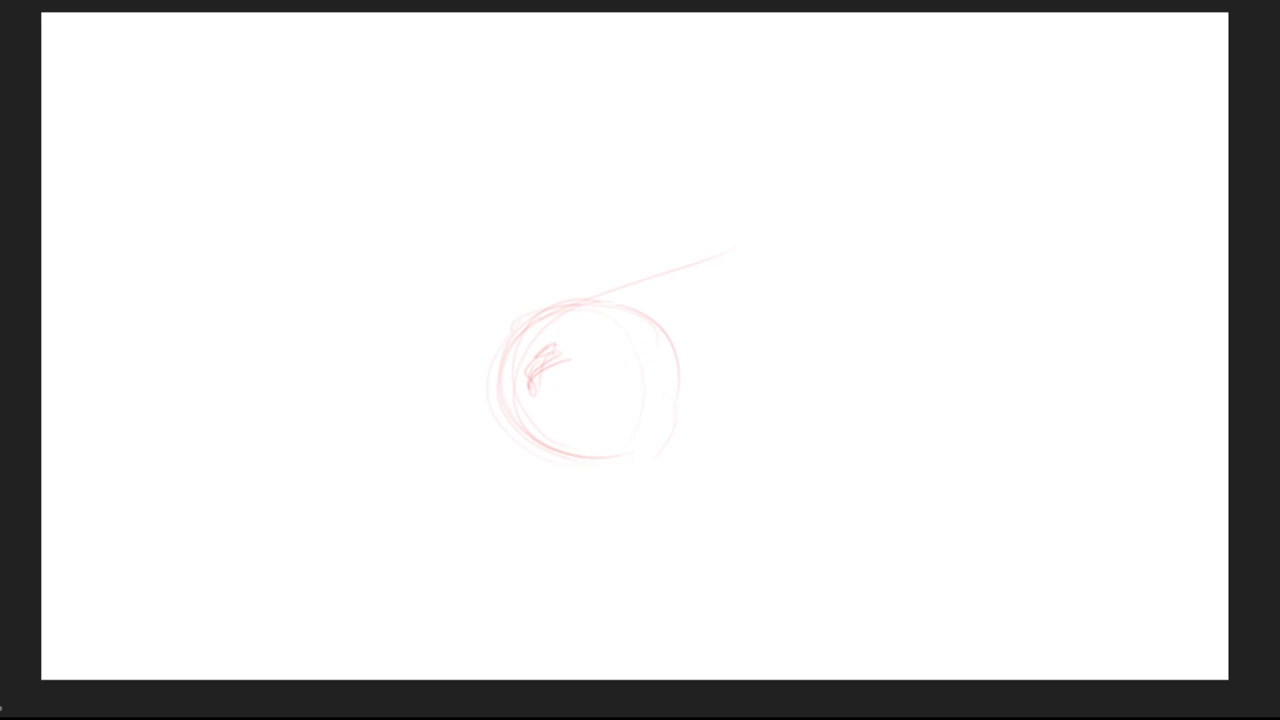
# Step: Sketch a wrist cuff in light red below the round boxing glove of the new drawing
pyautogui.moveTo(610, 472); pyautogui.dragTo(666, 496)
pyautogui.moveTo(684, 426); pyautogui.dragTo(702, 474)
pyautogui.moveTo(592, 460); pyautogui.dragTo(592, 498)
pyautogui.moveTo(594, 492); pyautogui.dragTo(676, 478)
pyautogui.moveTo(680, 422)
pyautogui.mouseDown()
pyautogui.moveTo(702, 460)
pyautogui.moveTo(600, 462)
pyautogui.mouseUp()
pyautogui.moveTo(580, 448)
pyautogui.mouseDown()
pyautogui.moveTo(588, 496)
pyautogui.moveTo(680, 474)
pyautogui.mouseUp()
pyautogui.moveTo(680, 416); pyautogui.dragTo(698, 464)
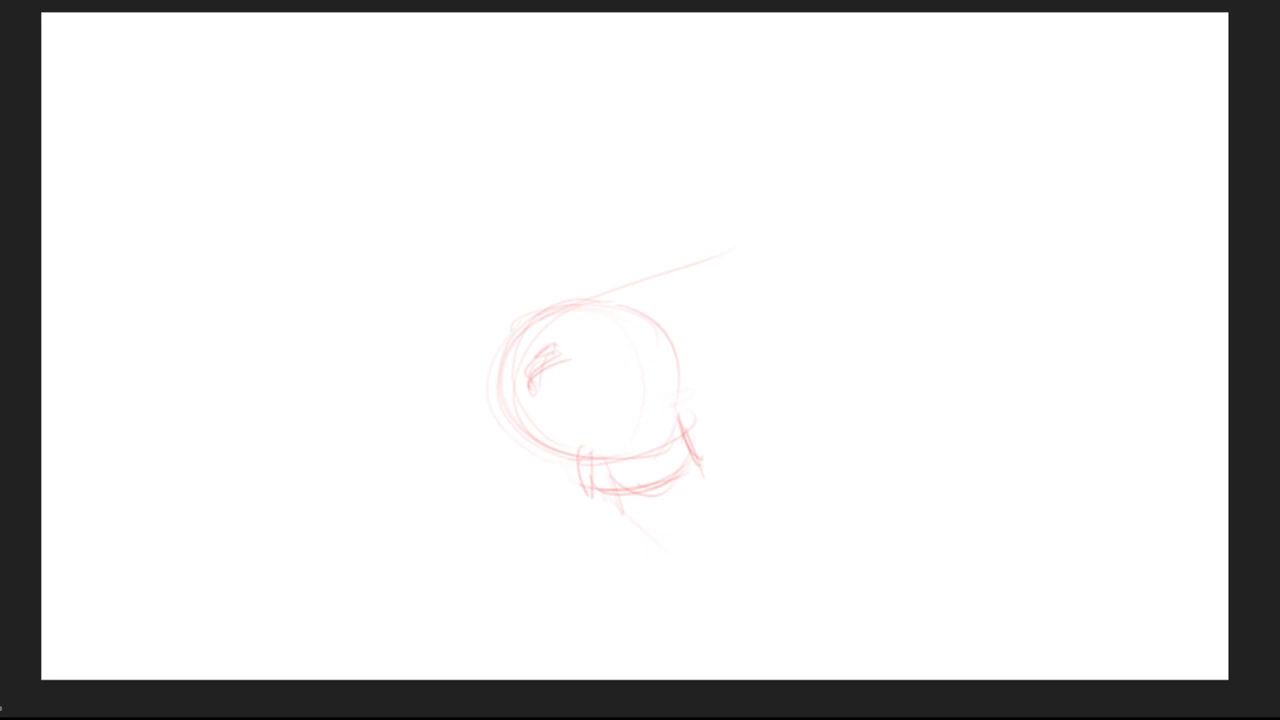
# Step: Sketch the struck opponent's domed head above the glove, with the jaw line, flying spit and a curved cheek line
pyautogui.moveTo(626, 284)
pyautogui.mouseDown()
pyautogui.moveTo(550, 300)
pyautogui.moveTo(410, 284)
pyautogui.moveTo(424, 310)
pyautogui.mouseUp()
pyautogui.moveTo(370, 247)
pyautogui.mouseDown()
pyautogui.moveTo(350, 257)
pyautogui.moveTo(385, 255)
pyautogui.mouseUp()
pyautogui.moveTo(412, 306); pyautogui.dragTo(404, 328)
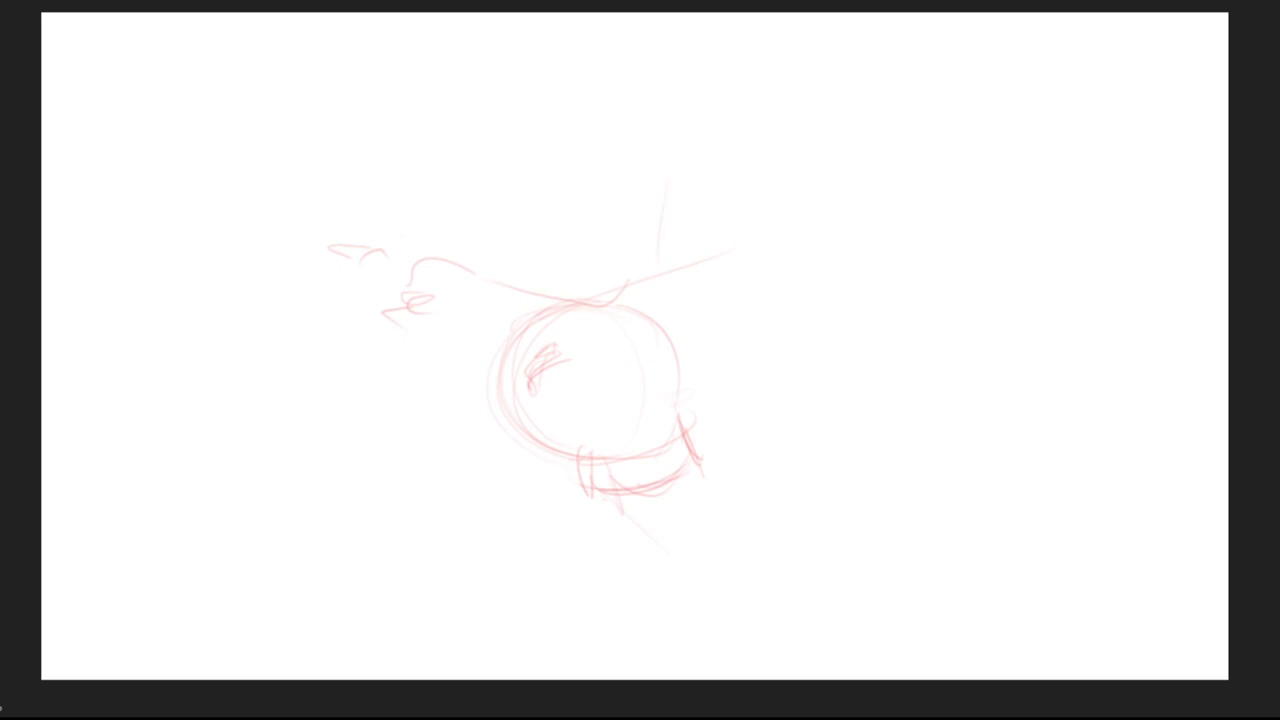
pyautogui.moveTo(400, 232); pyautogui.dragTo(700, 180)
pyautogui.moveTo(528, 272); pyautogui.dragTo(596, 212)
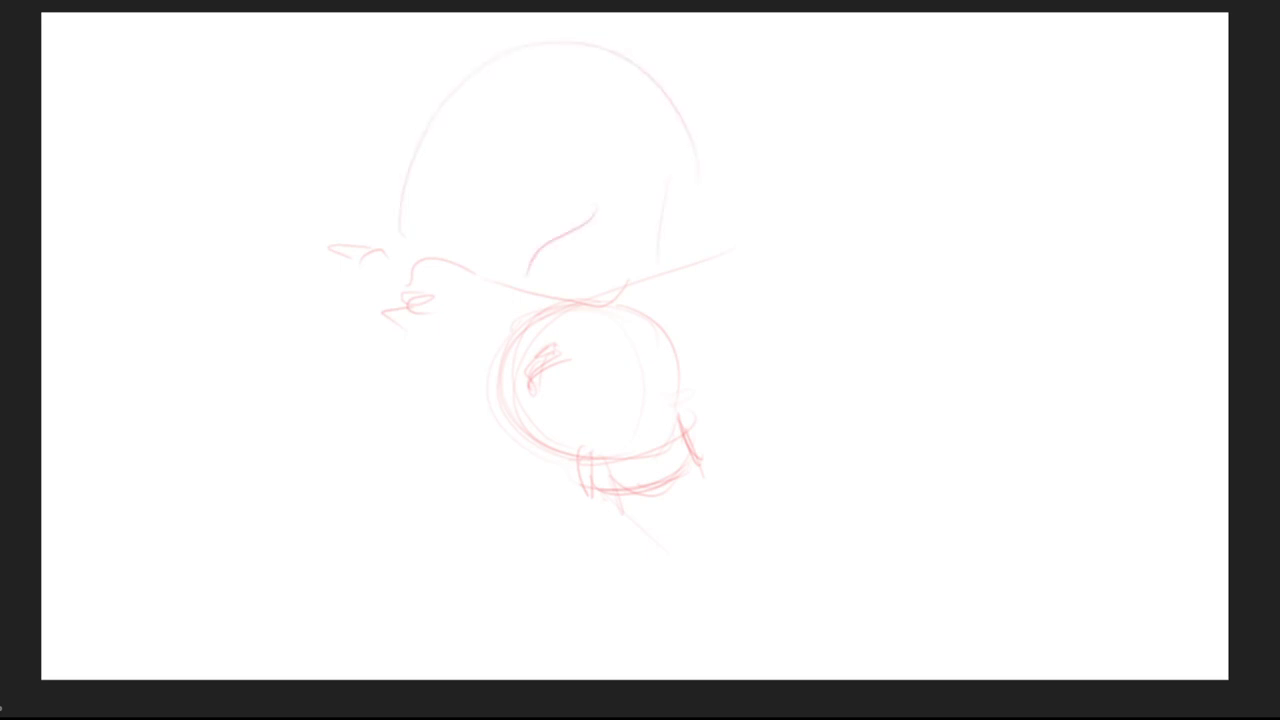
# Step: Rough in the opponent's nose and both eyes inside the head outline
pyautogui.moveTo(484, 254)
pyautogui.mouseDown()
pyautogui.moveTo(518, 264)
pyautogui.moveTo(486, 252)
pyautogui.mouseUp()
pyautogui.moveTo(534, 202); pyautogui.dragTo(530, 214)
pyautogui.moveTo(598, 214); pyautogui.dragTo(646, 201)
pyautogui.moveTo(610, 228); pyautogui.dragTo(616, 214)
pyautogui.moveTo(486, 166)
pyautogui.mouseDown()
pyautogui.moveTo(482, 198)
pyautogui.moveTo(476, 158)
pyautogui.mouseUp()
# Step: Sketch the opponent's distorted lips beside the glove, and strengthen the cheek crease, the squinting eye and the side of the head
pyautogui.moveTo(438, 302)
pyautogui.mouseDown()
pyautogui.moveTo(476, 296)
pyautogui.moveTo(428, 308)
pyautogui.mouseUp()
pyautogui.moveTo(448, 314)
pyautogui.mouseDown()
pyautogui.moveTo(470, 310)
pyautogui.moveTo(472, 322)
pyautogui.moveTo(528, 286)
pyautogui.mouseUp()
pyautogui.moveTo(434, 300)
pyautogui.mouseDown()
pyautogui.moveTo(458, 284)
pyautogui.moveTo(492, 318)
pyautogui.mouseUp()
pyautogui.moveTo(420, 291)
pyautogui.mouseDown()
pyautogui.moveTo(500, 288)
pyautogui.moveTo(490, 306)
pyautogui.mouseUp()
pyautogui.moveTo(462, 310)
pyautogui.mouseDown()
pyautogui.moveTo(474, 334)
pyautogui.moveTo(418, 336)
pyautogui.moveTo(490, 362)
pyautogui.mouseUp()
pyautogui.moveTo(580, 232); pyautogui.dragTo(540, 296)
pyautogui.moveTo(576, 240)
pyautogui.mouseDown()
pyautogui.moveTo(534, 302)
pyautogui.moveTo(560, 252)
pyautogui.mouseUp()
pyautogui.moveTo(622, 204); pyautogui.dragTo(584, 234)
pyautogui.moveTo(670, 105); pyautogui.dragTo(674, 190)
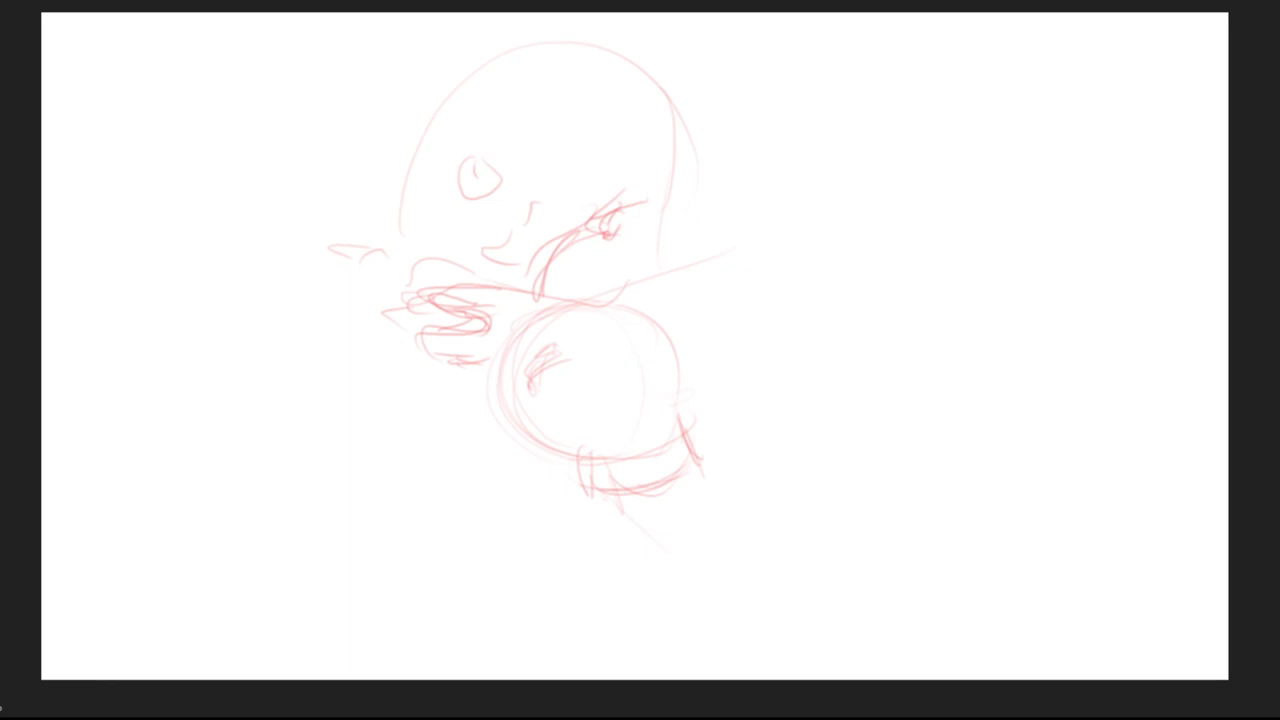
# Step: Sketch the punching arm from the glove cuff down to a bent elbow and up along the upper arm
pyautogui.moveTo(632, 492); pyautogui.dragTo(694, 608)
pyautogui.moveTo(700, 484)
pyautogui.mouseDown()
pyautogui.moveTo(746, 578)
pyautogui.moveTo(858, 500)
pyautogui.mouseUp()
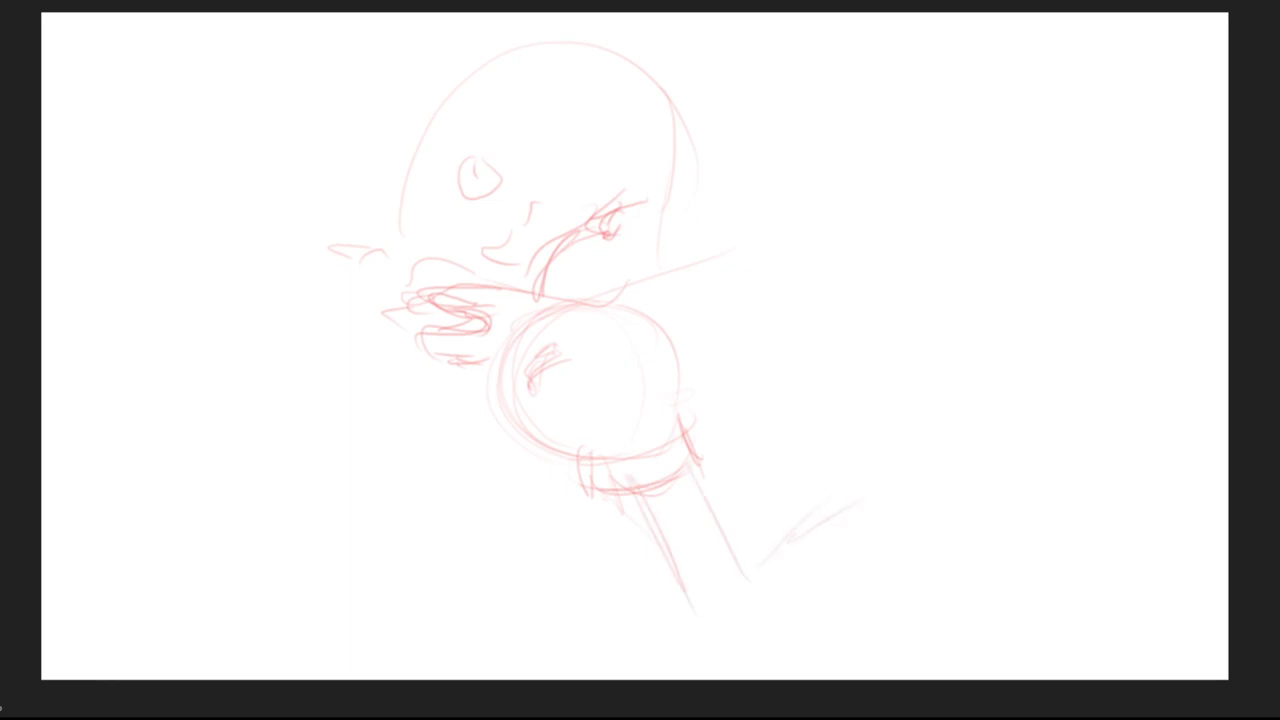
pyautogui.moveTo(778, 548)
pyautogui.mouseDown()
pyautogui.moveTo(836, 552)
pyautogui.moveTo(862, 512)
pyautogui.mouseUp()
pyautogui.moveTo(732, 536); pyautogui.dragTo(778, 598)
pyautogui.moveTo(688, 590); pyautogui.dragTo(750, 669)
pyautogui.moveTo(789, 602); pyautogui.dragTo(773, 635)
pyautogui.moveTo(764, 568); pyautogui.dragTo(757, 650)
pyautogui.moveTo(691, 610); pyautogui.dragTo(723, 673)
pyautogui.moveTo(766, 576)
pyautogui.mouseDown()
pyautogui.moveTo(756, 660)
pyautogui.moveTo(900, 484)
pyautogui.mouseUp()
pyautogui.moveTo(776, 674); pyautogui.dragTo(976, 530)
pyautogui.moveTo(814, 652); pyautogui.dragTo(944, 550)
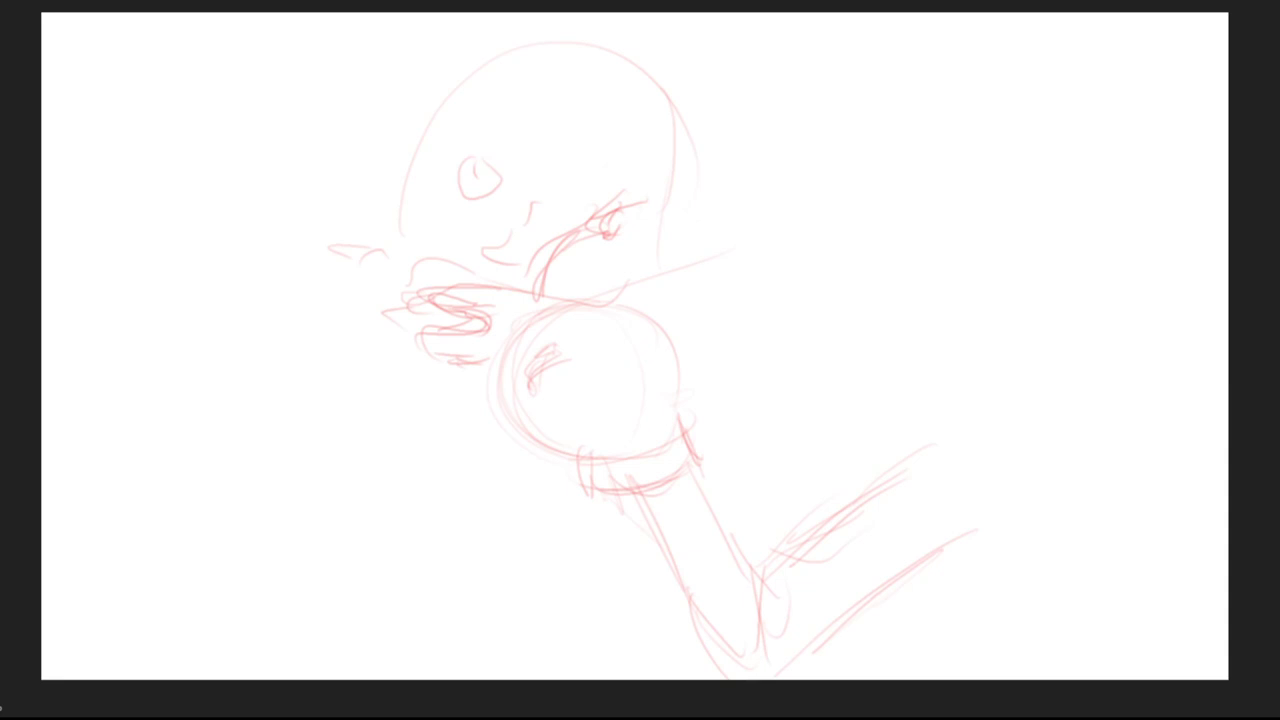
# Step: Strengthen the forearm edges and cuff, and add a small oval thumb end on the glove's upper right
pyautogui.moveTo(688, 450); pyautogui.dragTo(754, 608)
pyautogui.moveTo(640, 500); pyautogui.dragTo(680, 584)
pyautogui.moveTo(594, 448); pyautogui.dragTo(624, 504)
pyautogui.moveTo(606, 464); pyautogui.dragTo(640, 518)
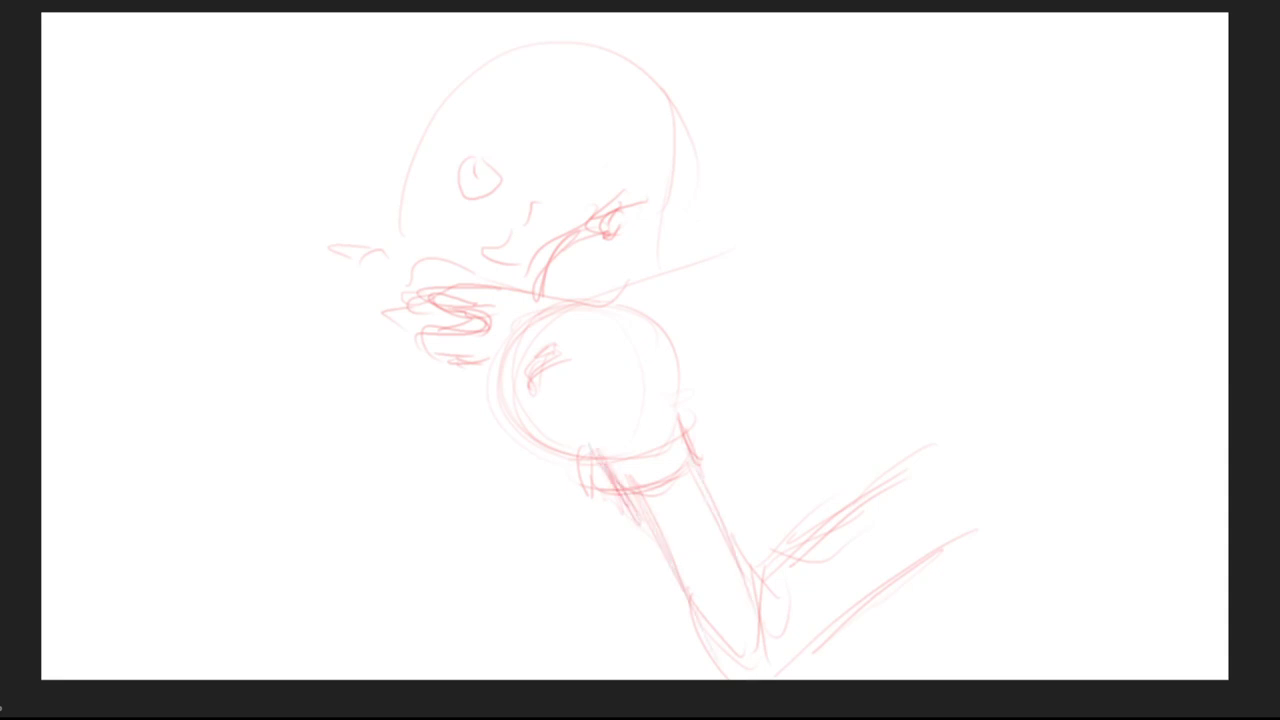
pyautogui.moveTo(648, 322)
pyautogui.mouseDown()
pyautogui.moveTo(642, 368)
pyautogui.moveTo(660, 362)
pyautogui.mouseUp()
pyautogui.moveTo(712, 498); pyautogui.dragTo(770, 600)
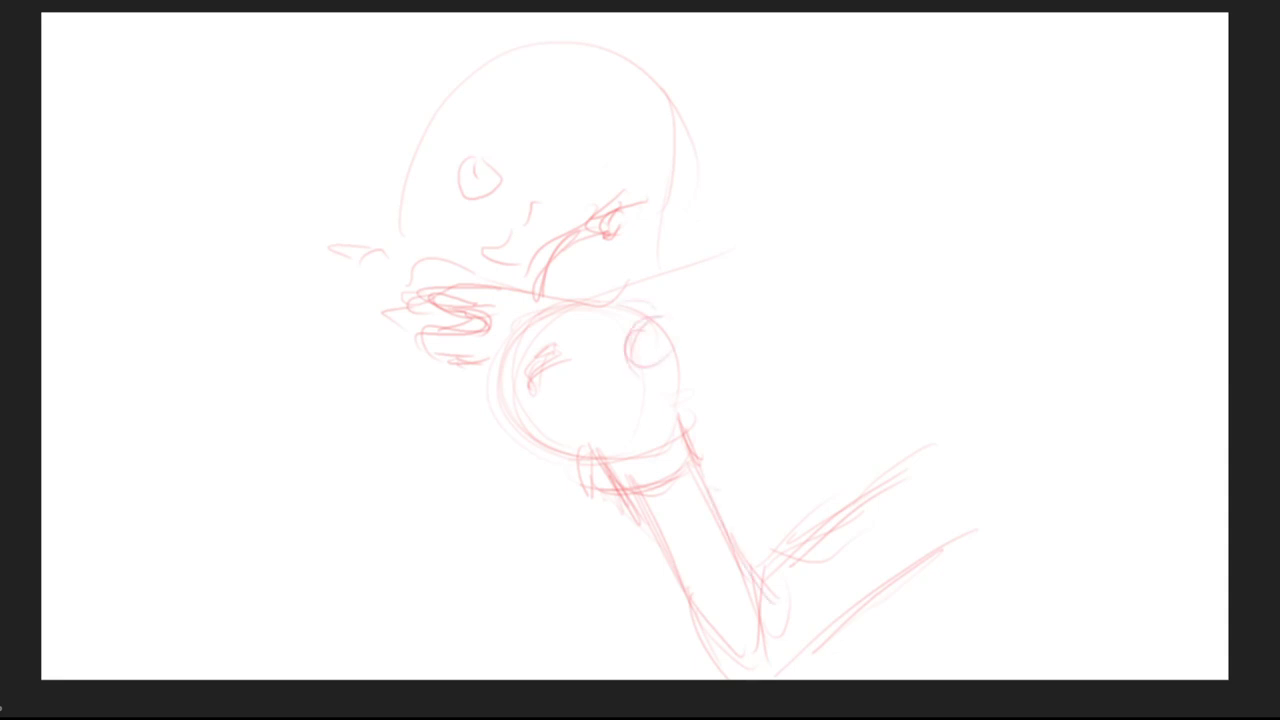
# Step: Redraw the glove's rounded outline, thumb and right edge, and rework the cuff beneath it
pyautogui.moveTo(548, 310)
pyautogui.mouseDown()
pyautogui.moveTo(654, 312)
pyautogui.moveTo(562, 295)
pyautogui.moveTo(514, 372)
pyautogui.moveTo(540, 436)
pyautogui.mouseUp()
pyautogui.moveTo(650, 308); pyautogui.dragTo(608, 358)
pyautogui.moveTo(646, 306)
pyautogui.mouseDown()
pyautogui.moveTo(622, 356)
pyautogui.moveTo(654, 365)
pyautogui.moveTo(676, 332)
pyautogui.mouseUp()
pyautogui.moveTo(640, 309)
pyautogui.mouseDown()
pyautogui.moveTo(682, 334)
pyautogui.moveTo(678, 442)
pyautogui.mouseUp()
pyautogui.moveTo(688, 368)
pyautogui.mouseDown()
pyautogui.moveTo(684, 450)
pyautogui.moveTo(636, 514)
pyautogui.mouseUp()
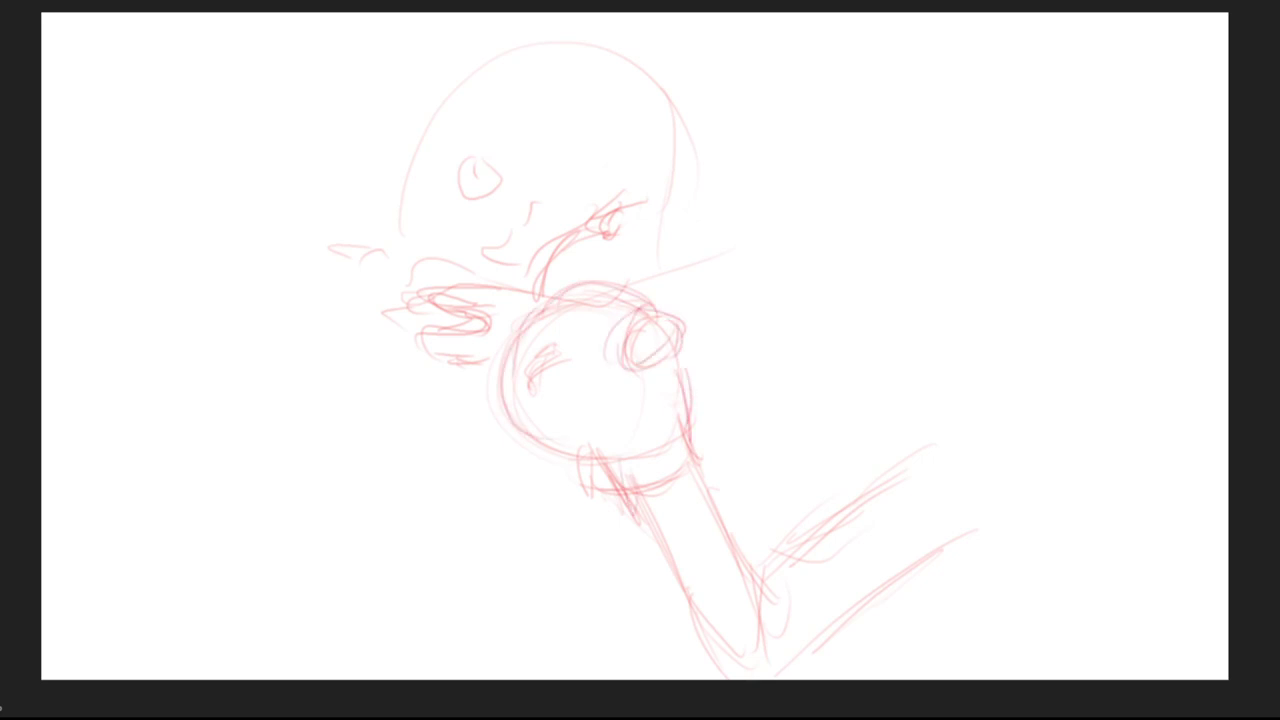
pyautogui.moveTo(622, 462); pyautogui.dragTo(624, 488)
pyautogui.moveTo(610, 460)
pyautogui.mouseDown()
pyautogui.moveTo(714, 426)
pyautogui.moveTo(690, 470)
pyautogui.mouseUp()
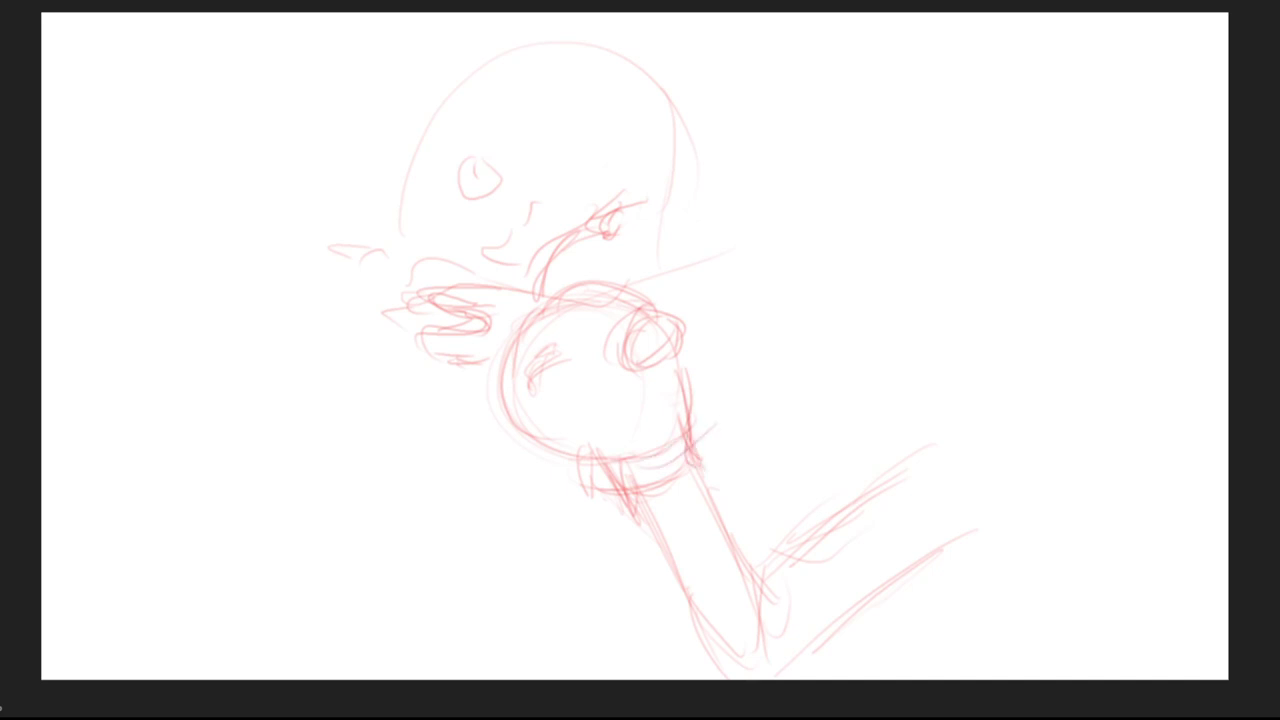
# Step: Rework the opponent's brow, squinting eye, nose, mouth and bulging eye, and add flying droplets left of the face
pyautogui.moveTo(562, 190)
pyautogui.mouseDown()
pyautogui.moveTo(620, 182)
pyautogui.moveTo(630, 203)
pyautogui.mouseUp()
pyautogui.moveTo(582, 208)
pyautogui.mouseDown()
pyautogui.moveTo(574, 216)
pyautogui.moveTo(622, 224)
pyautogui.moveTo(608, 230)
pyautogui.mouseUp()
pyautogui.moveTo(510, 262); pyautogui.dragTo(500, 274)
pyautogui.moveTo(472, 270)
pyautogui.mouseDown()
pyautogui.moveTo(502, 272)
pyautogui.moveTo(490, 270)
pyautogui.mouseUp()
pyautogui.moveTo(488, 268); pyautogui.dragTo(500, 260)
pyautogui.moveTo(550, 207); pyautogui.dragTo(480, 250)
pyautogui.moveTo(470, 263); pyautogui.dragTo(494, 258)
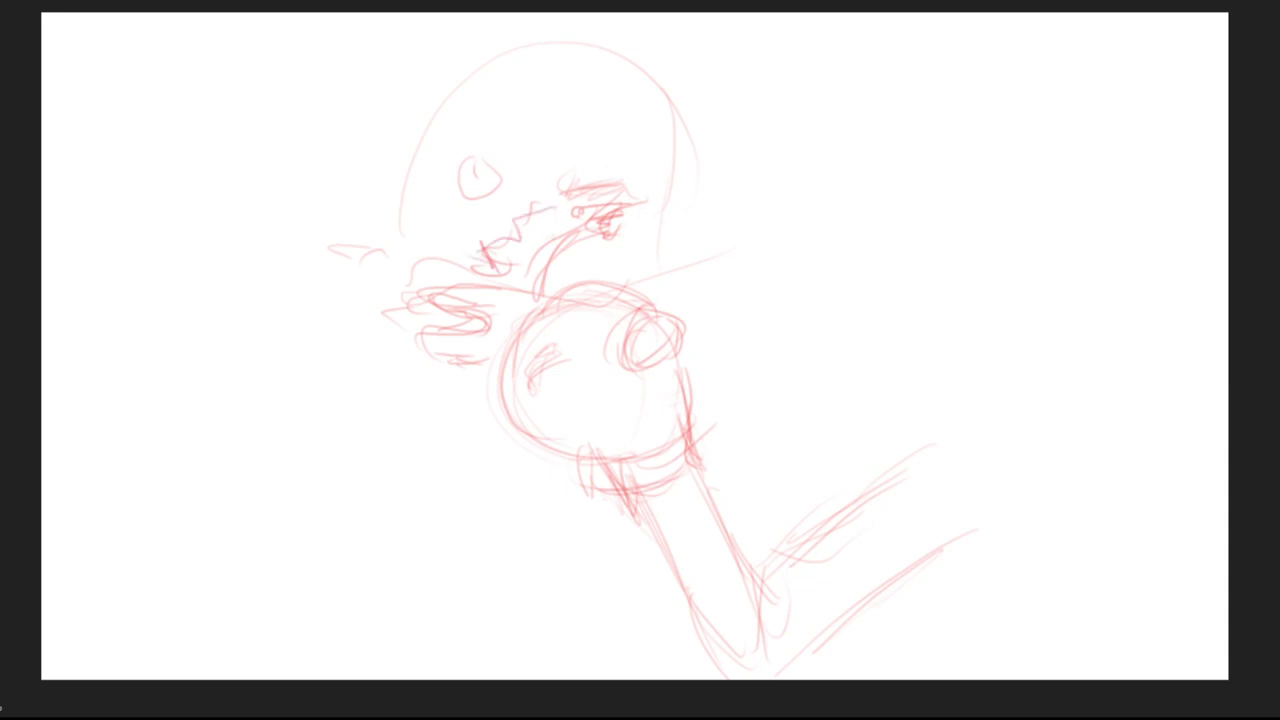
pyautogui.moveTo(504, 162)
pyautogui.mouseDown()
pyautogui.moveTo(504, 216)
pyautogui.moveTo(476, 216)
pyautogui.mouseUp()
pyautogui.moveTo(470, 162); pyautogui.dragTo(468, 214)
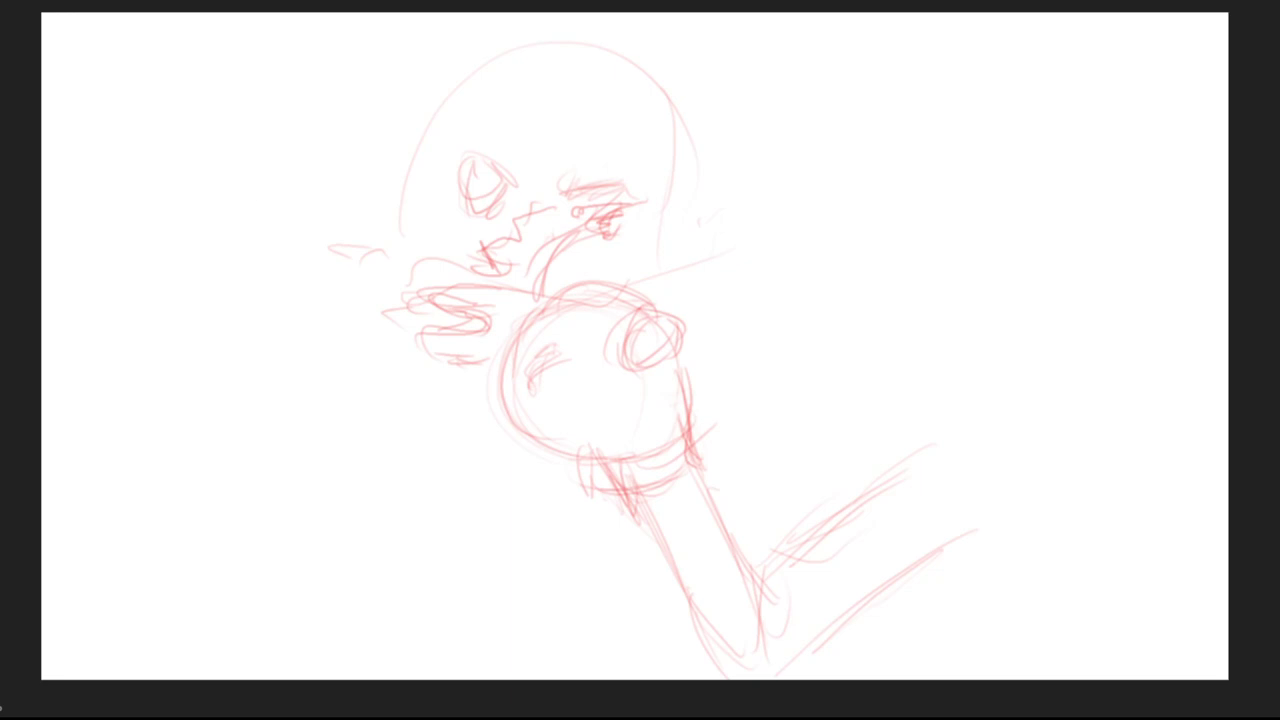
pyautogui.moveTo(260, 184)
pyautogui.mouseDown()
pyautogui.moveTo(264, 200)
pyautogui.moveTo(202, 220)
pyautogui.mouseUp()
# Step: Build up the glove's thumb end and add a bulging rounded form along the glove's right side
pyautogui.moveTo(644, 298)
pyautogui.mouseDown()
pyautogui.moveTo(674, 306)
pyautogui.moveTo(660, 282)
pyautogui.moveTo(676, 295)
pyautogui.moveTo(656, 314)
pyautogui.mouseUp()
pyautogui.moveTo(686, 306); pyautogui.dragTo(636, 364)
pyautogui.moveTo(682, 312)
pyautogui.mouseDown()
pyautogui.moveTo(714, 358)
pyautogui.moveTo(708, 406)
pyautogui.mouseUp()
pyautogui.moveTo(714, 360); pyautogui.dragTo(674, 412)
pyautogui.moveTo(708, 348); pyautogui.dragTo(672, 410)
pyautogui.moveTo(644, 312)
pyautogui.mouseDown()
pyautogui.moveTo(694, 310)
pyautogui.moveTo(690, 360)
pyautogui.mouseUp()
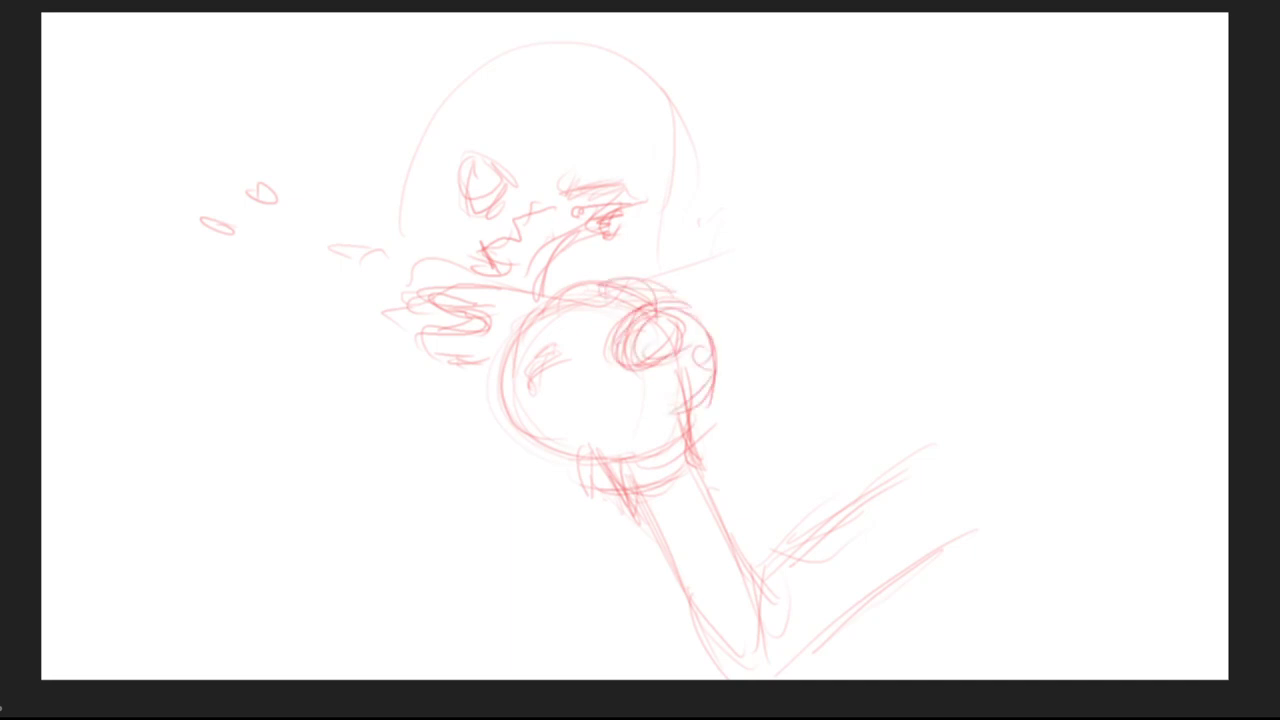
# Step: Strengthen the glove's top contour and draw a curved thumb fold across its middle
pyautogui.moveTo(616, 296); pyautogui.dragTo(668, 288)
pyautogui.moveTo(534, 326); pyautogui.dragTo(650, 282)
pyautogui.moveTo(570, 392)
pyautogui.mouseDown()
pyautogui.moveTo(656, 366)
pyautogui.moveTo(640, 378)
pyautogui.mouseUp()
pyautogui.moveTo(556, 390); pyautogui.dragTo(650, 368)
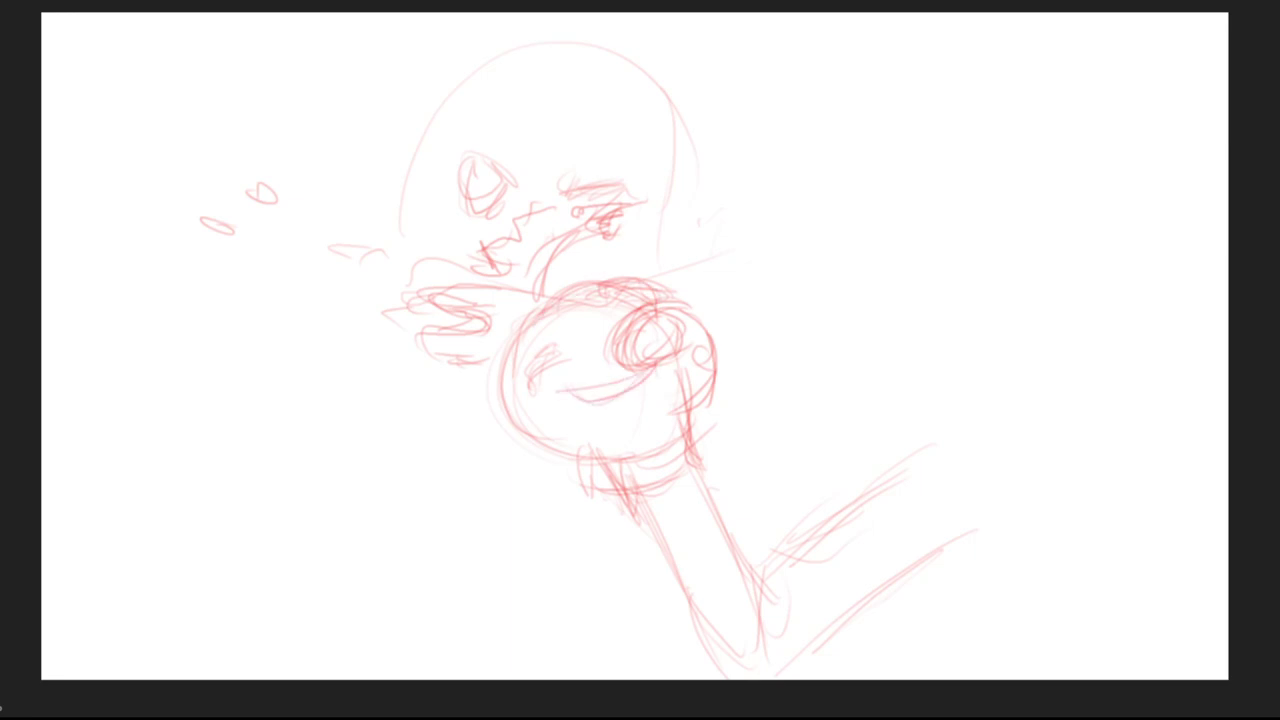
pyautogui.moveTo(530, 396); pyautogui.dragTo(638, 368)
# Step: Round out the heel of the glove with repeated curves down its right side
pyautogui.moveTo(646, 318)
pyautogui.mouseDown()
pyautogui.moveTo(628, 360)
pyautogui.moveTo(690, 348)
pyautogui.mouseUp()
pyautogui.moveTo(684, 314); pyautogui.dragTo(722, 424)
pyautogui.moveTo(702, 424); pyautogui.dragTo(682, 432)
pyautogui.moveTo(724, 392); pyautogui.dragTo(640, 432)
pyautogui.moveTo(728, 362); pyautogui.dragTo(694, 428)
pyautogui.moveTo(648, 298); pyautogui.dragTo(722, 350)
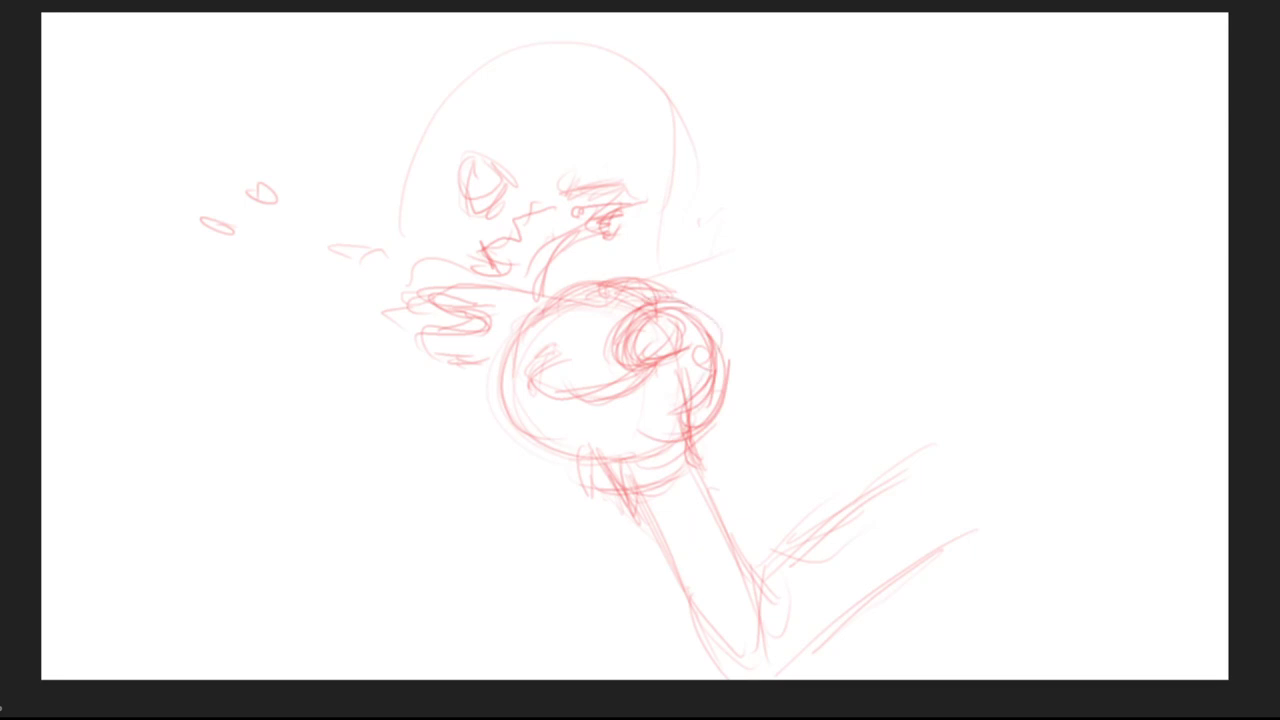
pyautogui.moveTo(650, 322); pyautogui.dragTo(710, 418)
# Step: Reinforce the glove's outer contour, thumb fold and lower edge, and restate the cuff below it
pyautogui.moveTo(500, 398); pyautogui.dragTo(512, 376)
pyautogui.moveTo(494, 366)
pyautogui.mouseDown()
pyautogui.moveTo(516, 316)
pyautogui.moveTo(682, 314)
pyautogui.moveTo(658, 280)
pyautogui.mouseUp()
pyautogui.moveTo(644, 386); pyautogui.dragTo(630, 398)
pyautogui.moveTo(534, 402); pyautogui.dragTo(628, 376)
pyautogui.moveTo(512, 400)
pyautogui.mouseDown()
pyautogui.moveTo(566, 462)
pyautogui.moveTo(686, 424)
pyautogui.mouseUp()
pyautogui.moveTo(520, 372)
pyautogui.mouseDown()
pyautogui.moveTo(684, 432)
pyautogui.moveTo(524, 440)
pyautogui.mouseUp()
pyautogui.moveTo(522, 440); pyautogui.dragTo(670, 430)
pyautogui.moveTo(588, 460); pyautogui.dragTo(650, 446)
pyautogui.moveTo(614, 468)
pyautogui.mouseDown()
pyautogui.moveTo(608, 500)
pyautogui.moveTo(710, 432)
pyautogui.mouseUp()
# Step: Darken both edges of the forearm from the cuff down to the elbow
pyautogui.moveTo(644, 500); pyautogui.dragTo(718, 658)
pyautogui.moveTo(656, 540); pyautogui.dragTo(710, 658)
pyautogui.moveTo(700, 482); pyautogui.dragTo(794, 614)
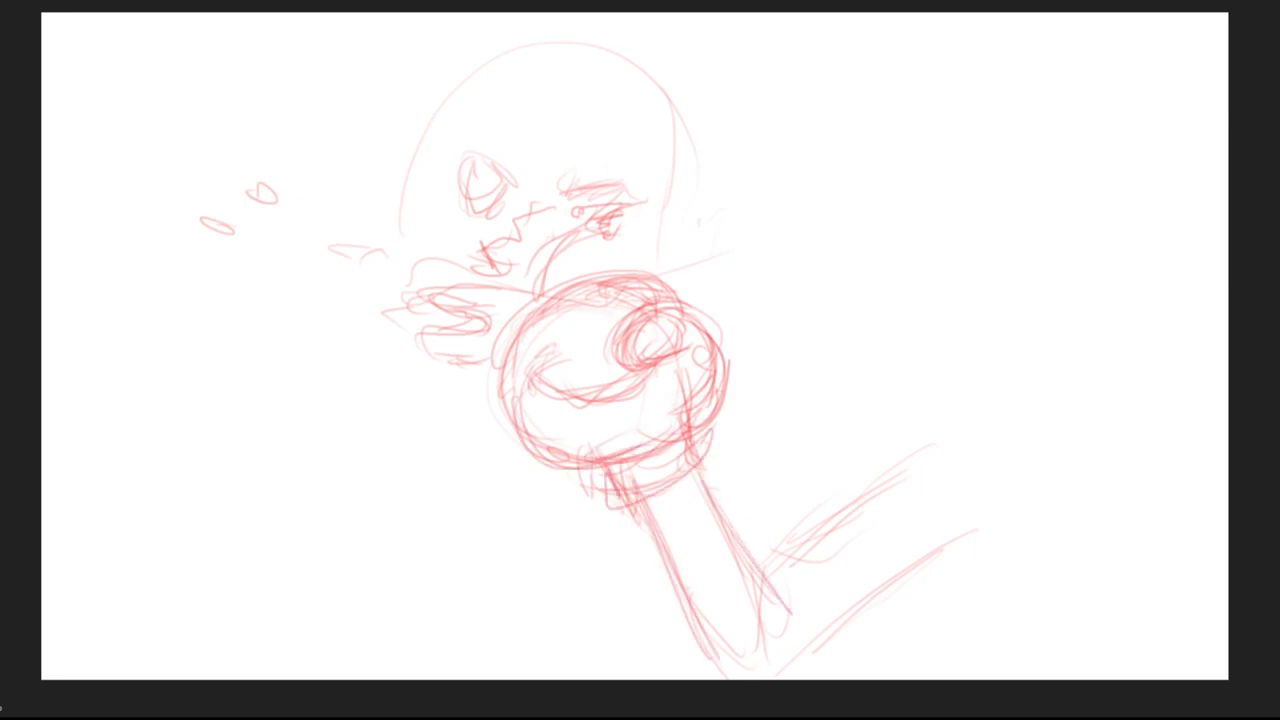
pyautogui.moveTo(714, 508); pyautogui.dragTo(794, 626)
# Step: Sketch the puncher's elbow, upper-arm muscle and shoulder curve, with the underarm and torso edge beneath
pyautogui.moveTo(812, 648)
pyautogui.mouseDown()
pyautogui.moveTo(786, 680)
pyautogui.moveTo(814, 588)
pyautogui.mouseUp()
pyautogui.moveTo(784, 612)
pyautogui.mouseDown()
pyautogui.moveTo(852, 596)
pyautogui.moveTo(878, 518)
pyautogui.mouseUp()
pyautogui.moveTo(846, 586)
pyautogui.mouseDown()
pyautogui.moveTo(892, 504)
pyautogui.moveTo(836, 604)
pyautogui.mouseUp()
pyautogui.moveTo(862, 518)
pyautogui.mouseDown()
pyautogui.moveTo(940, 462)
pyautogui.moveTo(1022, 466)
pyautogui.moveTo(990, 620)
pyautogui.mouseUp()
pyautogui.moveTo(866, 678)
pyautogui.mouseDown()
pyautogui.moveTo(948, 618)
pyautogui.moveTo(1002, 678)
pyautogui.mouseUp()
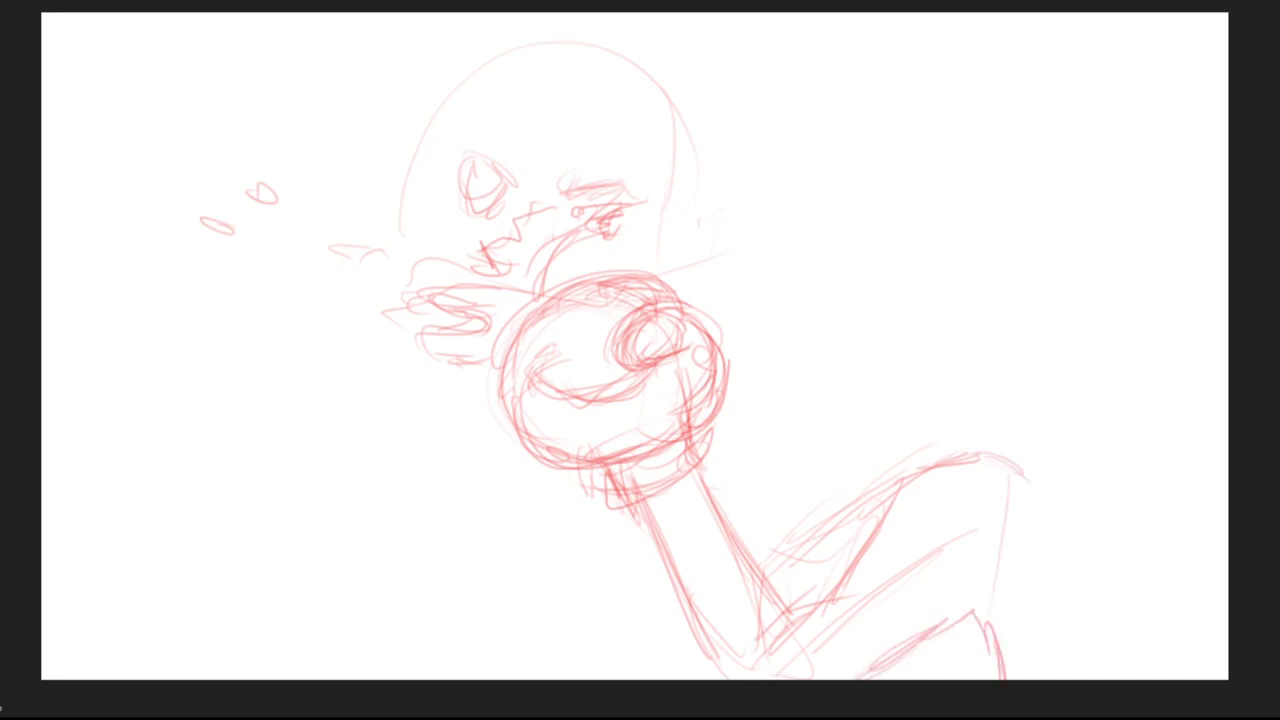
# Step: Sketch the puncher's chest edge down from the shoulder and a collar line across the base of the neck
pyautogui.moveTo(1034, 462); pyautogui.dragTo(978, 640)
pyautogui.moveTo(1030, 490); pyautogui.dragTo(980, 628)
pyautogui.moveTo(984, 488); pyautogui.dragTo(1142, 468)
pyautogui.moveTo(1040, 488); pyautogui.dragTo(1154, 476)
pyautogui.moveTo(1052, 452); pyautogui.dragTo(978, 534)
pyautogui.moveTo(992, 486)
pyautogui.mouseDown()
pyautogui.moveTo(1102, 464)
pyautogui.moveTo(1046, 458)
pyautogui.moveTo(1020, 660)
pyautogui.mouseUp()
pyautogui.moveTo(1024, 470); pyautogui.dragTo(996, 678)
# Step: Sketch the puncher's head above the shoulder, with the face edge, chin, rounded crown and hair outline
pyautogui.moveTo(1038, 414)
pyautogui.mouseDown()
pyautogui.moveTo(1090, 418)
pyautogui.moveTo(1040, 416)
pyautogui.mouseUp()
pyautogui.moveTo(1044, 238); pyautogui.dragTo(1040, 388)
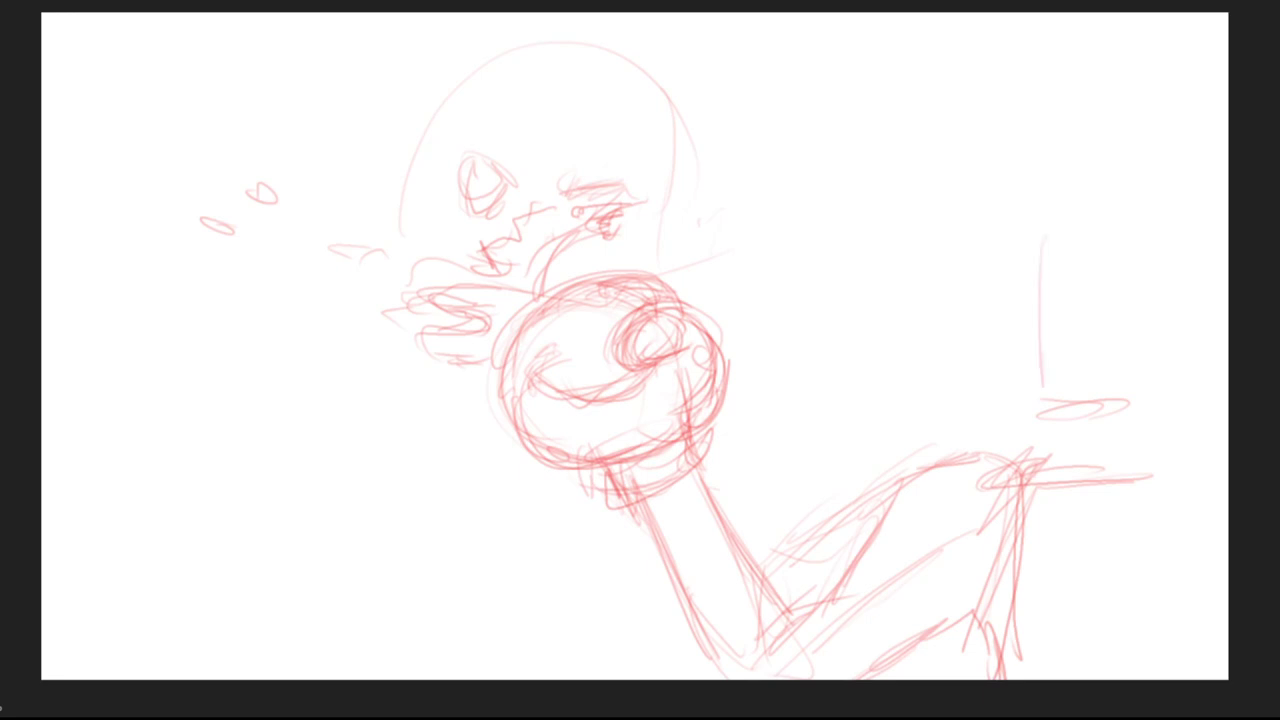
pyautogui.moveTo(1050, 290); pyautogui.dragTo(1042, 396)
pyautogui.moveTo(1040, 240); pyautogui.dragTo(1144, 154)
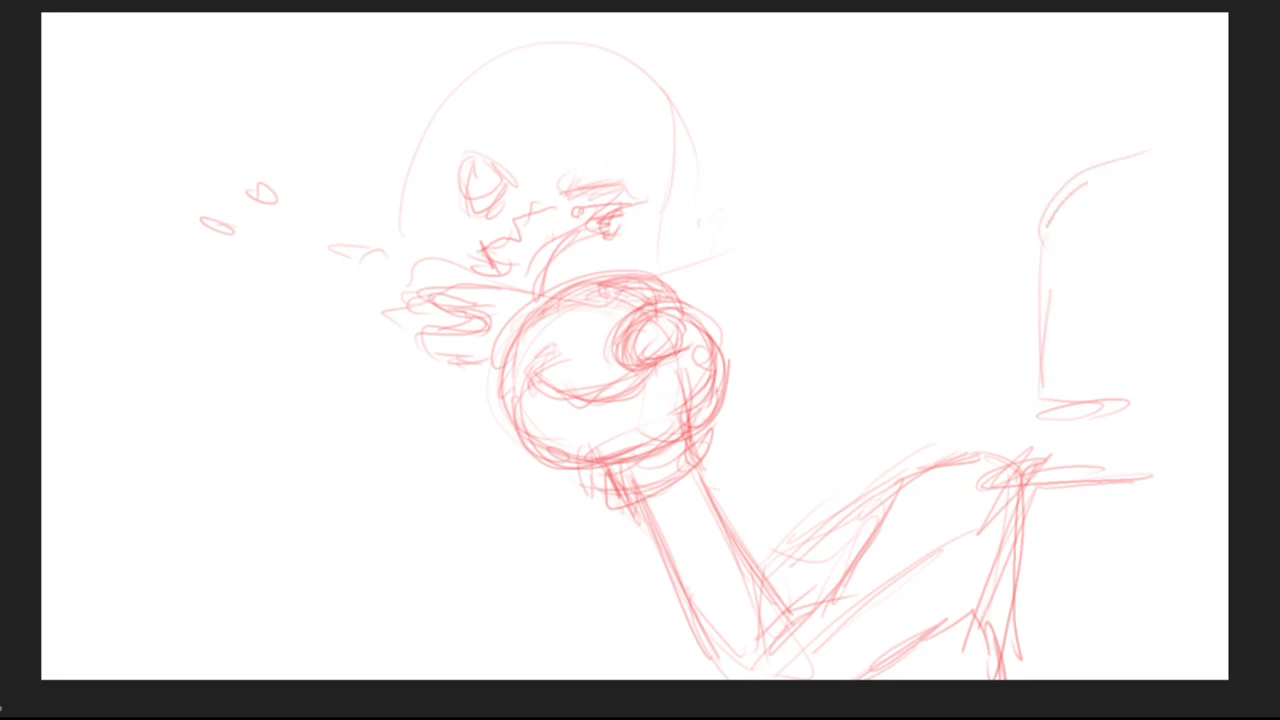
pyautogui.moveTo(1050, 206)
pyautogui.mouseDown()
pyautogui.moveTo(1206, 200)
pyautogui.moveTo(1182, 332)
pyautogui.mouseUp()
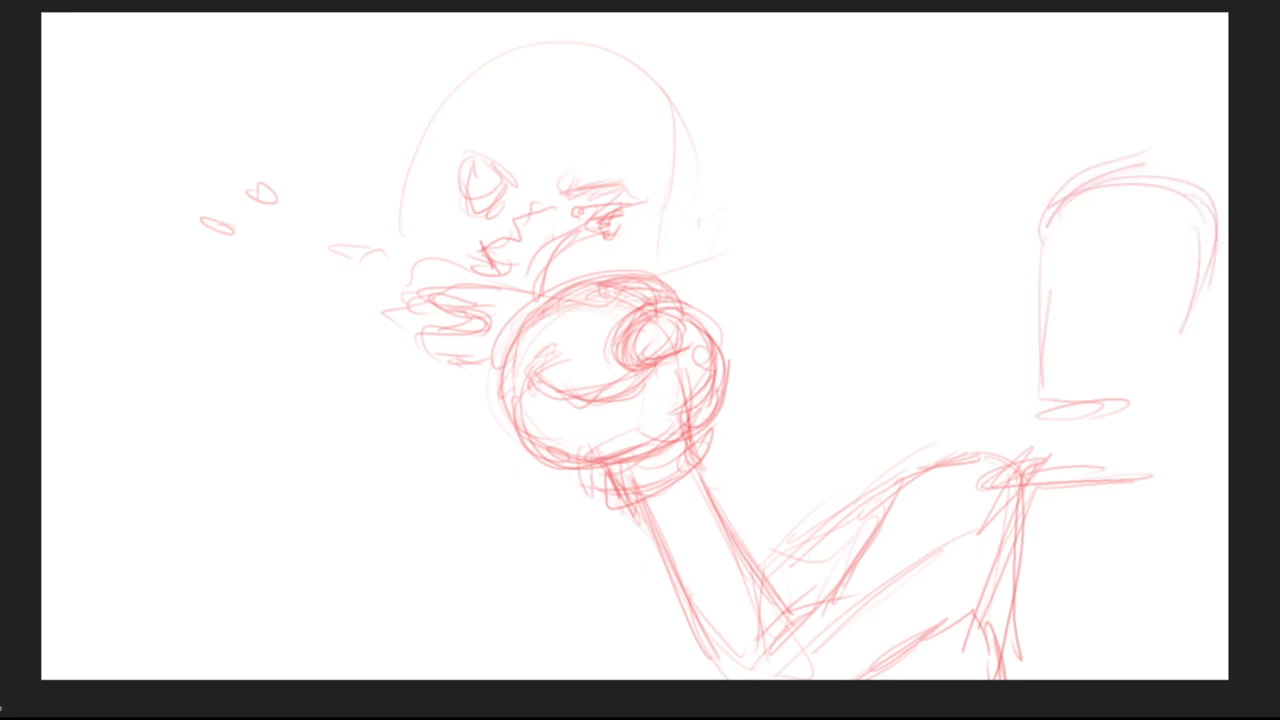
pyautogui.moveTo(1034, 144)
pyautogui.mouseDown()
pyautogui.moveTo(1224, 170)
pyautogui.moveTo(1194, 248)
pyautogui.moveTo(1227, 286)
pyautogui.moveTo(1205, 348)
pyautogui.mouseUp()
# Step: Add the puncher's neck and chin, and sketch the face profile with a pointed nose and the mouth
pyautogui.moveTo(1088, 422)
pyautogui.mouseDown()
pyautogui.moveTo(1094, 462)
pyautogui.moveTo(1006, 446)
pyautogui.moveTo(1058, 444)
pyautogui.mouseUp()
pyautogui.moveTo(1090, 408); pyautogui.dragTo(1090, 460)
pyautogui.moveTo(1032, 404)
pyautogui.mouseDown()
pyautogui.moveTo(1080, 410)
pyautogui.moveTo(1048, 414)
pyautogui.mouseUp()
pyautogui.moveTo(1040, 244); pyautogui.dragTo(1032, 388)
pyautogui.moveTo(1000, 348); pyautogui.dragTo(1050, 338)
pyautogui.moveTo(1066, 348); pyautogui.dragTo(998, 322)
pyautogui.moveTo(1038, 248); pyautogui.dragTo(1030, 340)
pyautogui.moveTo(998, 350)
pyautogui.mouseDown()
pyautogui.moveTo(1032, 294)
pyautogui.moveTo(968, 308)
pyautogui.mouseUp()
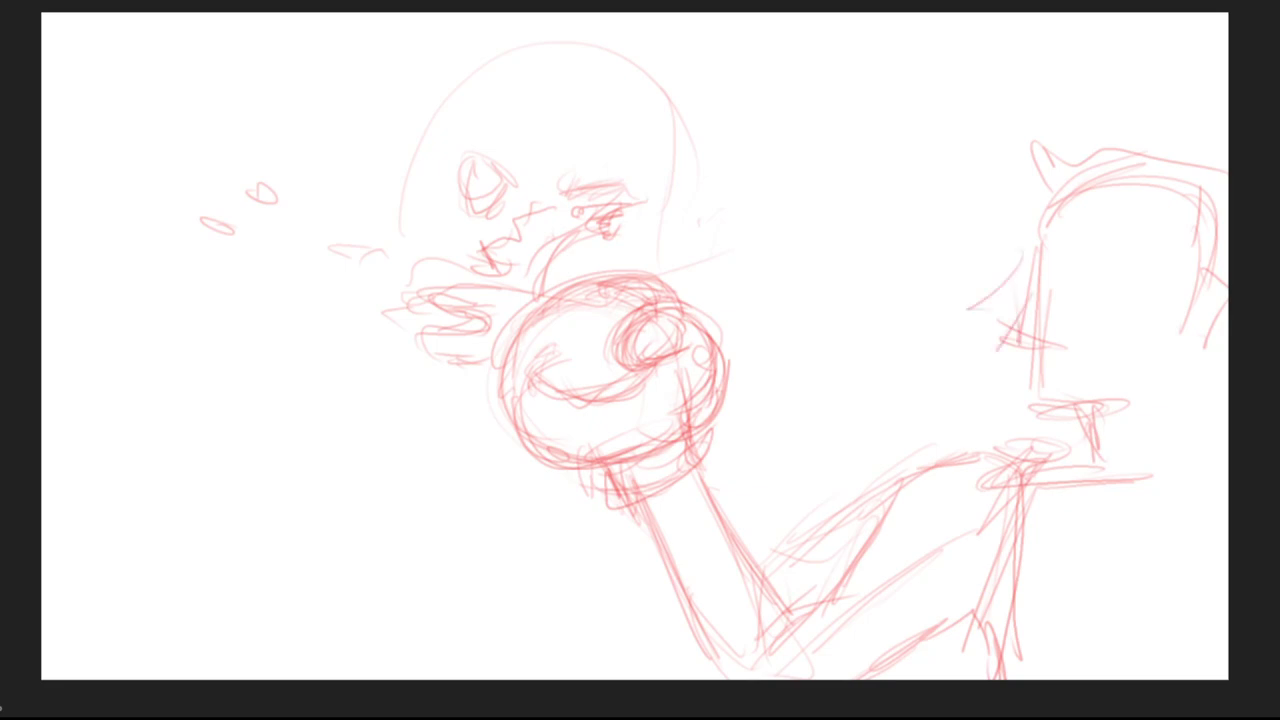
# Step: Strengthen the puncher's shoulder and neck lines and the long front edge of the torso
pyautogui.moveTo(916, 488)
pyautogui.mouseDown()
pyautogui.moveTo(1046, 444)
pyautogui.moveTo(1068, 422)
pyautogui.moveTo(980, 466)
pyautogui.moveTo(1006, 636)
pyautogui.mouseUp()
pyautogui.moveTo(1008, 480); pyautogui.dragTo(1020, 680)
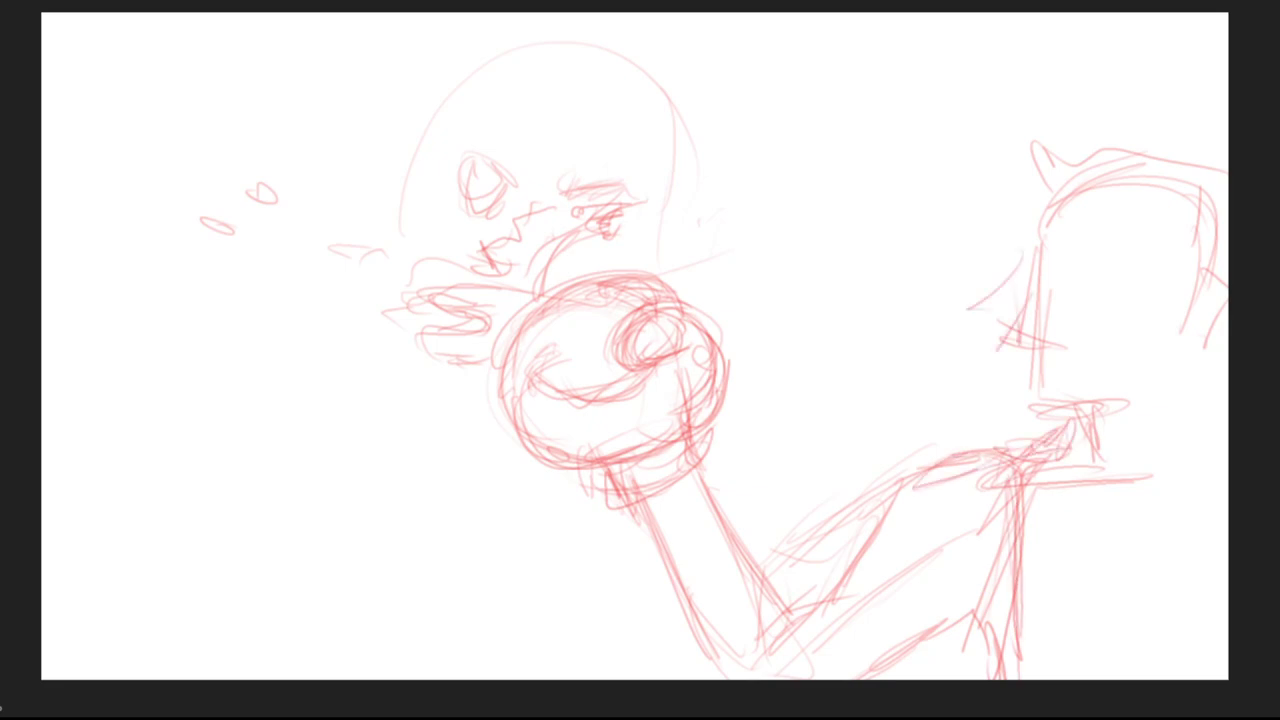
# Step: Thicken the puncher's shoulder and collar lines at the base of the neck and add a curved neckline across the chest
pyautogui.moveTo(1004, 448); pyautogui.dragTo(1044, 438)
pyautogui.moveTo(1042, 462); pyautogui.dragTo(1126, 450)
pyautogui.moveTo(1040, 490); pyautogui.dragTo(1150, 436)
pyautogui.moveTo(1102, 448); pyautogui.dragTo(1226, 452)
# Step: Strengthen the outer edge of the puncher's forearm down past the elbow and add fold lines under the armpit
pyautogui.moveTo(916, 648); pyautogui.dragTo(976, 636)
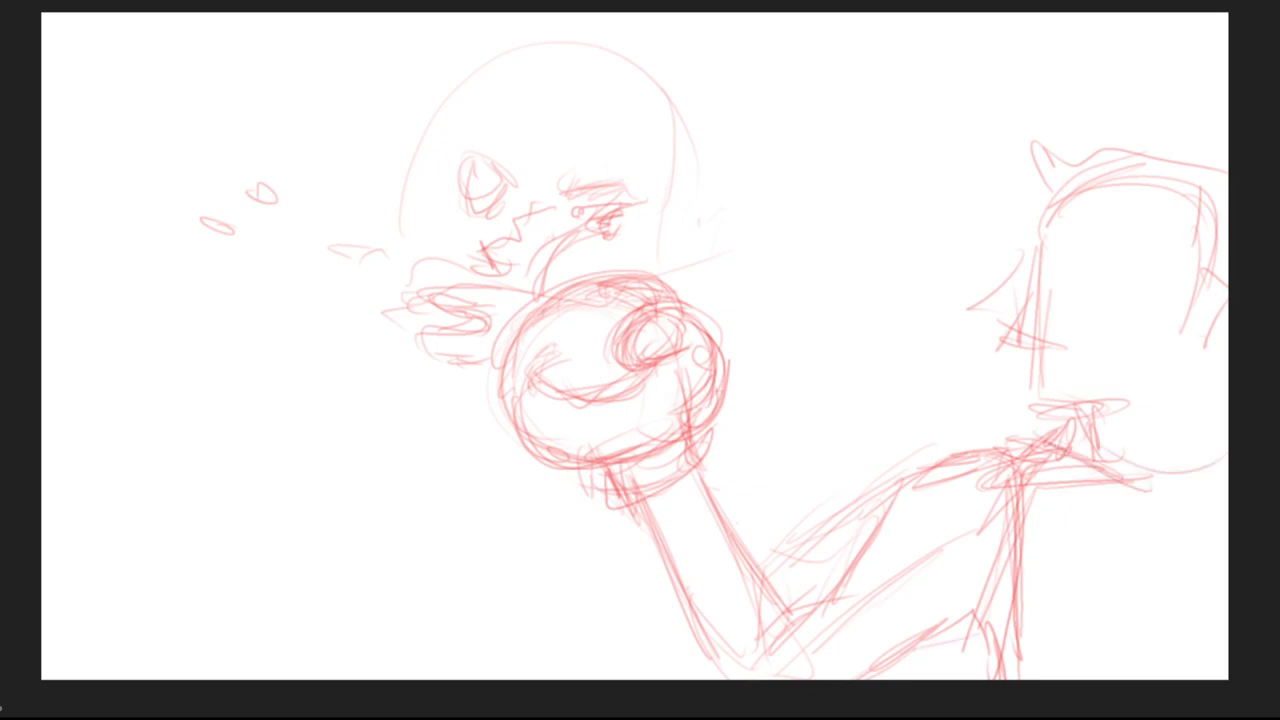
pyautogui.moveTo(740, 528); pyautogui.dragTo(820, 670)
pyautogui.moveTo(792, 614); pyautogui.dragTo(820, 678)
pyautogui.moveTo(1012, 626)
pyautogui.mouseDown()
pyautogui.moveTo(904, 676)
pyautogui.moveTo(992, 630)
pyautogui.mouseUp()
pyautogui.moveTo(994, 638); pyautogui.dragTo(994, 678)
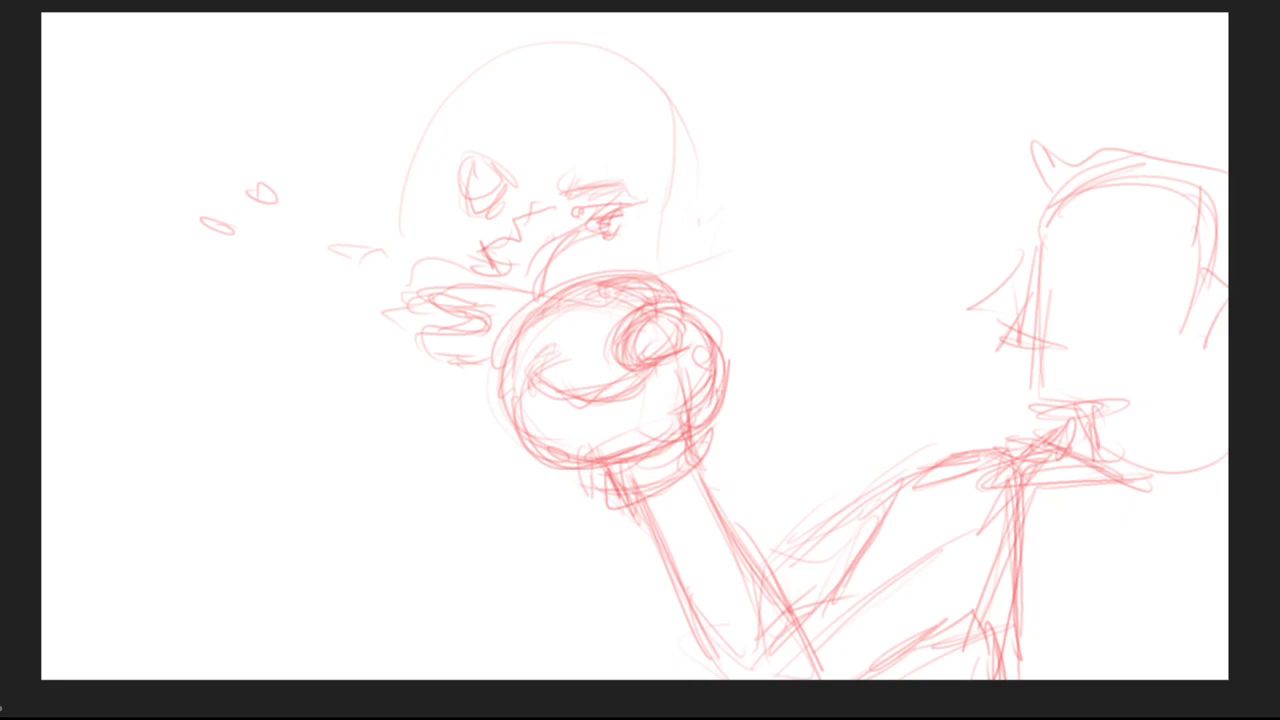
# Step: Add the puncher's eye and slanted brow, mark the mouth corner, and define the nose and nostril
pyautogui.moveTo(1080, 280)
pyautogui.mouseDown()
pyautogui.moveTo(1078, 298)
pyautogui.moveTo(1122, 250)
pyautogui.moveTo(1104, 252)
pyautogui.mouseUp()
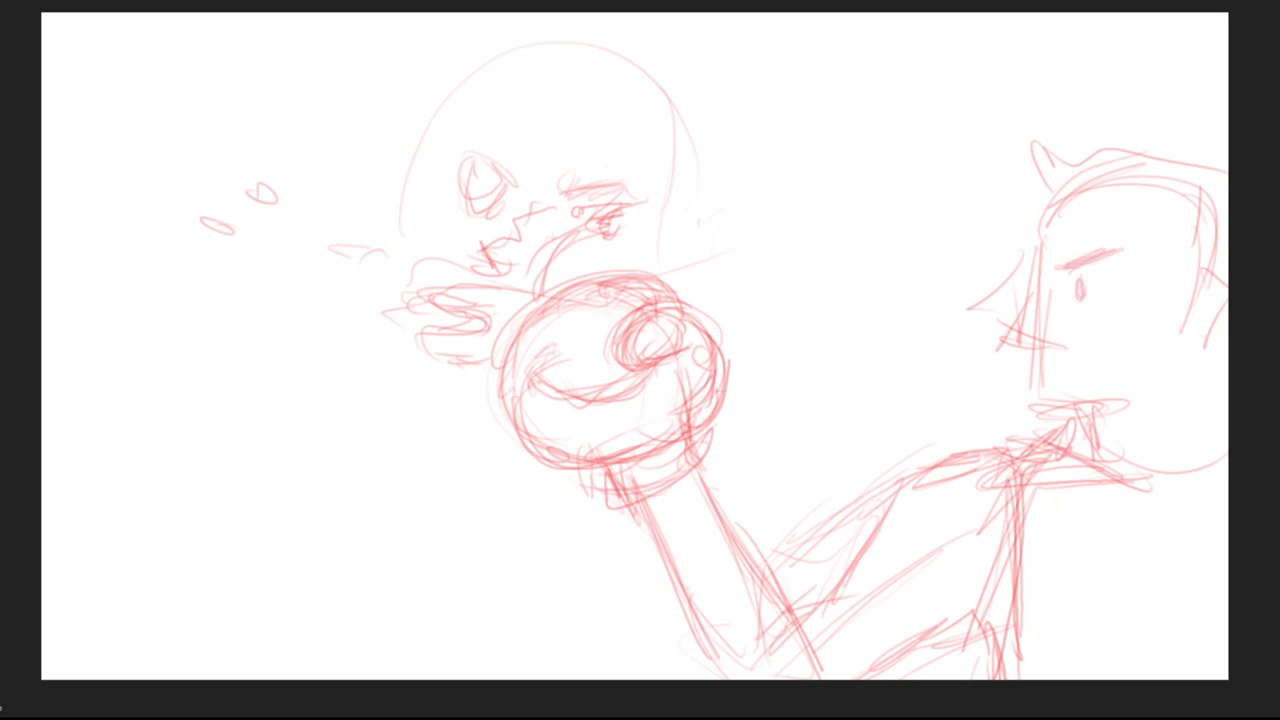
pyautogui.moveTo(1052, 364)
pyautogui.mouseDown()
pyautogui.moveTo(1092, 349)
pyautogui.moveTo(1081, 376)
pyautogui.mouseUp()
pyautogui.moveTo(1032, 262); pyautogui.dragTo(1034, 322)
pyautogui.moveTo(988, 314)
pyautogui.mouseDown()
pyautogui.moveTo(1046, 298)
pyautogui.moveTo(1046, 354)
pyautogui.mouseUp()
pyautogui.moveTo(1010, 352)
pyautogui.mouseDown()
pyautogui.moveTo(1030, 324)
pyautogui.moveTo(1060, 326)
pyautogui.mouseUp()
pyautogui.moveTo(1030, 238); pyautogui.dragTo(1040, 344)
pyautogui.moveTo(1006, 366)
pyautogui.mouseDown()
pyautogui.moveTo(1044, 344)
pyautogui.moveTo(1046, 378)
pyautogui.mouseUp()
# Step: Reinforce the puncher's face profile from the forehead to the chin and add a second, lower curve to the neckline
pyautogui.moveTo(1038, 354)
pyautogui.mouseDown()
pyautogui.moveTo(1018, 388)
pyautogui.moveTo(1062, 424)
pyautogui.mouseUp()
pyautogui.moveTo(1030, 400)
pyautogui.mouseDown()
pyautogui.moveTo(1096, 424)
pyautogui.moveTo(976, 456)
pyautogui.moveTo(1068, 466)
pyautogui.mouseUp()
pyautogui.moveTo(1050, 440)
pyautogui.mouseDown()
pyautogui.moveTo(1088, 434)
pyautogui.moveTo(1227, 472)
pyautogui.mouseUp()
pyautogui.moveTo(1040, 290)
pyautogui.mouseDown()
pyautogui.moveTo(1004, 344)
pyautogui.moveTo(1044, 374)
pyautogui.moveTo(1086, 348)
pyautogui.moveTo(1040, 376)
pyautogui.moveTo(1056, 410)
pyautogui.mouseUp()
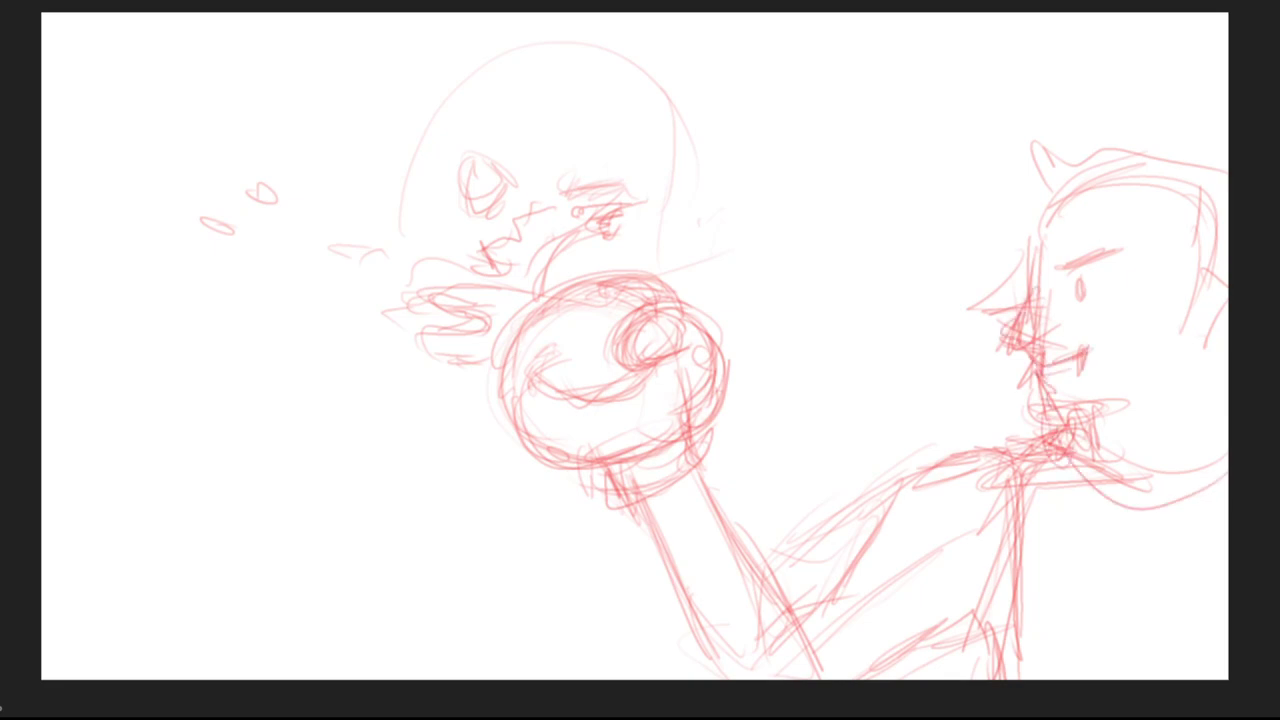
pyautogui.moveTo(1052, 262)
pyautogui.mouseDown()
pyautogui.moveTo(1022, 286)
pyautogui.moveTo(1022, 314)
pyautogui.moveTo(1038, 292)
pyautogui.mouseUp()
pyautogui.moveTo(1040, 236); pyautogui.dragTo(1036, 282)
pyautogui.moveTo(998, 324); pyautogui.dragTo(1018, 340)
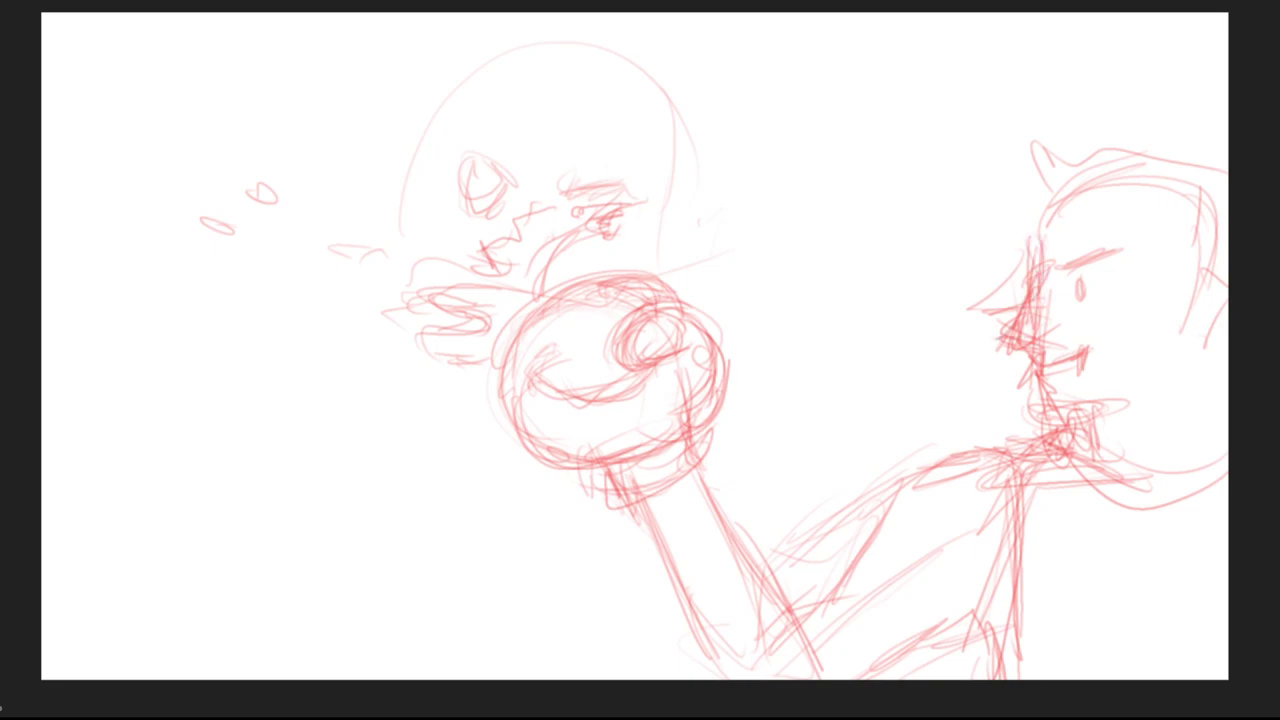
# Step: Sketch the puncher's front hair tuft above the forehead and a raised hair outline over the crown
pyautogui.moveTo(1044, 186); pyautogui.dragTo(1030, 262)
pyautogui.moveTo(1036, 184)
pyautogui.mouseDown()
pyautogui.moveTo(1018, 228)
pyautogui.moveTo(1020, 206)
pyautogui.mouseUp()
pyautogui.moveTo(1026, 170)
pyautogui.mouseDown()
pyautogui.moveTo(1186, 146)
pyautogui.moveTo(1226, 190)
pyautogui.mouseUp()
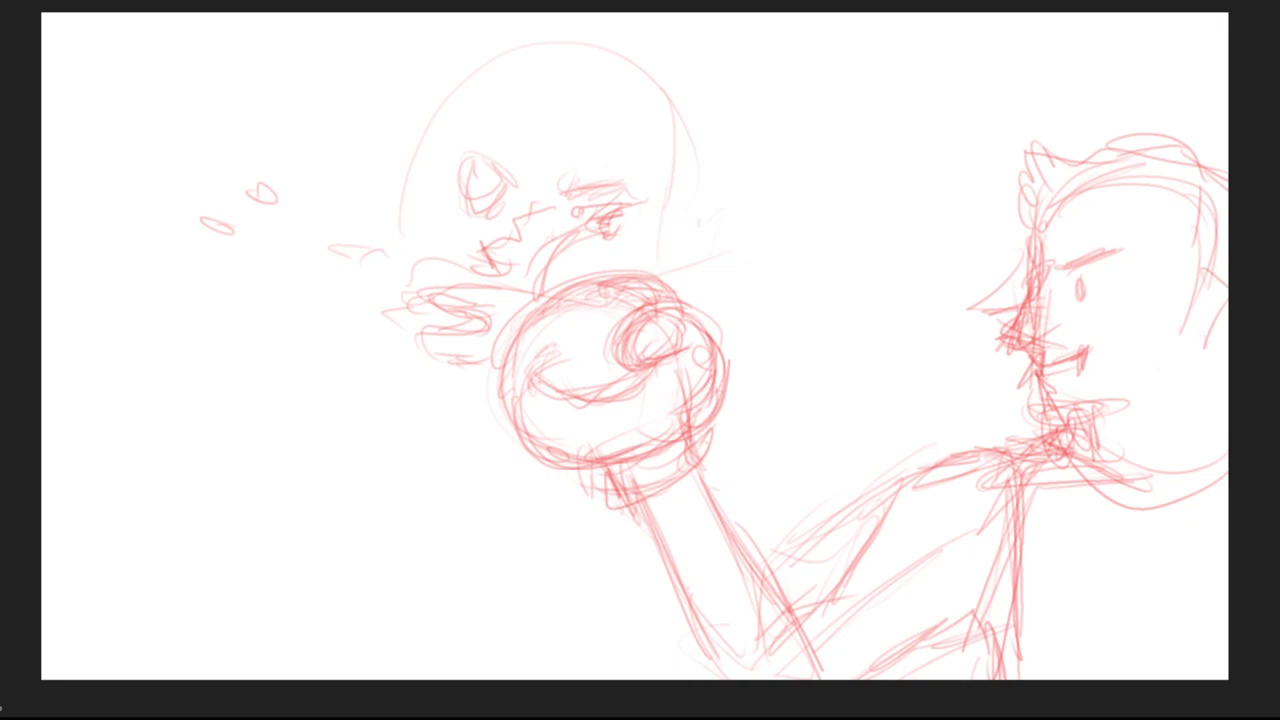
# Step: Sketch the puncher's jawline from chin to ear and rework the lines where the neck meets the shoulder
pyautogui.moveTo(1040, 414); pyautogui.dragTo(1154, 394)
pyautogui.moveTo(1180, 346); pyautogui.dragTo(1154, 420)
pyautogui.moveTo(1066, 448)
pyautogui.mouseDown()
pyautogui.moveTo(1116, 456)
pyautogui.moveTo(990, 470)
pyautogui.mouseUp()
pyautogui.moveTo(1110, 416)
pyautogui.mouseDown()
pyautogui.moveTo(1126, 478)
pyautogui.moveTo(1028, 464)
pyautogui.mouseUp()
# Step: Build up a rounded collar band around the puncher's neckline with overlapping curved strokes
pyautogui.moveTo(980, 444)
pyautogui.mouseDown()
pyautogui.moveTo(1040, 456)
pyautogui.moveTo(1084, 512)
pyautogui.mouseUp()
pyautogui.moveTo(1068, 510); pyautogui.dragTo(1100, 522)
pyautogui.moveTo(1084, 450); pyautogui.dragTo(1110, 522)
pyautogui.moveTo(1074, 494)
pyautogui.mouseDown()
pyautogui.moveTo(1138, 534)
pyautogui.moveTo(1178, 530)
pyautogui.mouseUp()
pyautogui.moveTo(1176, 530)
pyautogui.mouseDown()
pyautogui.moveTo(1208, 504)
pyautogui.moveTo(1122, 538)
pyautogui.mouseUp()
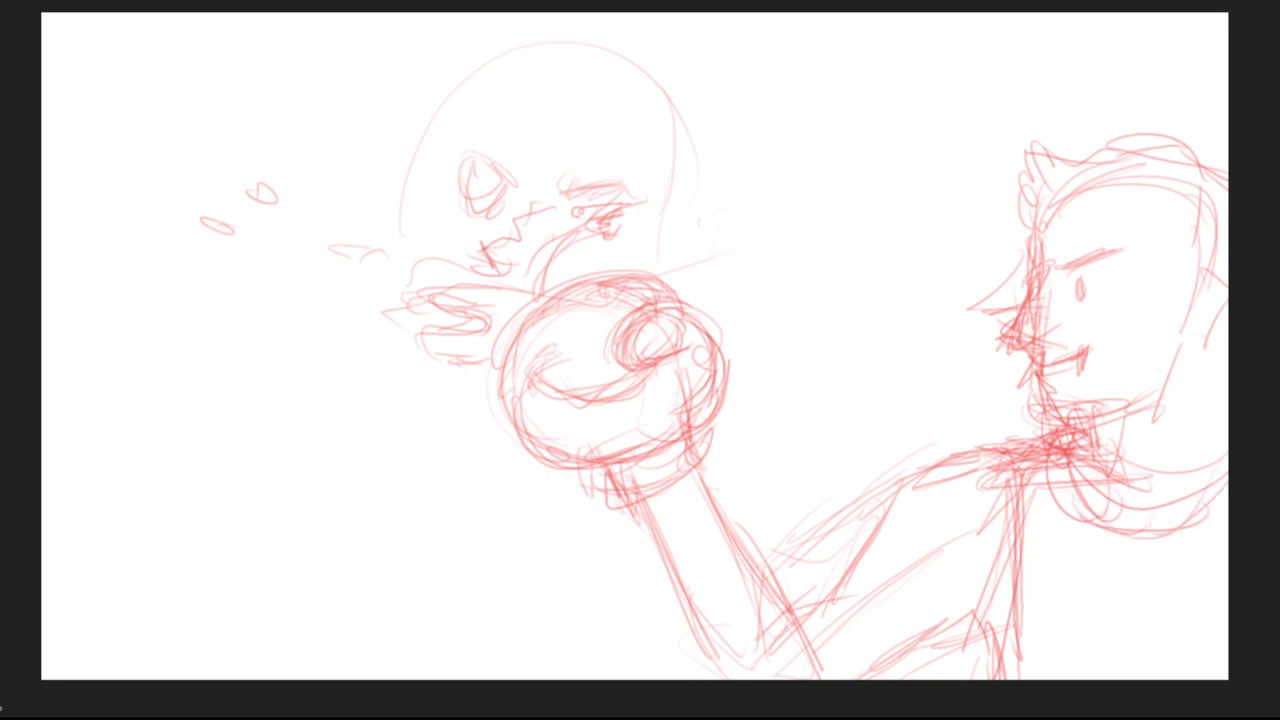
pyautogui.moveTo(1090, 450); pyautogui.dragTo(1074, 494)
pyautogui.moveTo(1100, 426); pyautogui.dragTo(1110, 498)
pyautogui.moveTo(1078, 450); pyautogui.dragTo(1094, 482)
pyautogui.moveTo(1044, 428); pyautogui.dragTo(998, 530)
pyautogui.moveTo(1082, 438)
pyautogui.mouseDown()
pyautogui.moveTo(1184, 508)
pyautogui.moveTo(1220, 466)
pyautogui.mouseUp()
pyautogui.moveTo(1214, 476); pyautogui.dragTo(1106, 490)
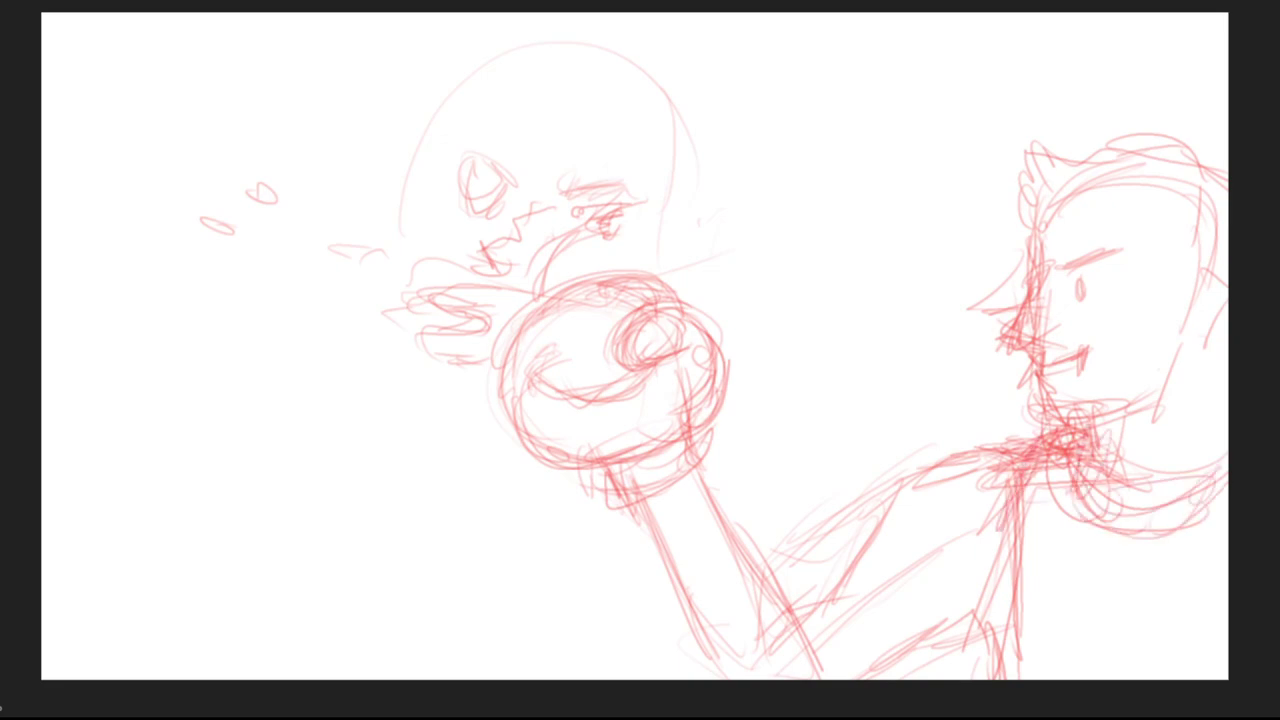
# Step: Darken the puncher's shoulder, upper arm and underarm folds, and reinforce the front edge of the torso
pyautogui.moveTo(910, 628); pyautogui.dragTo(990, 610)
pyautogui.moveTo(1008, 456); pyautogui.dragTo(890, 494)
pyautogui.moveTo(950, 458); pyautogui.dragTo(870, 518)
pyautogui.moveTo(906, 494); pyautogui.dragTo(826, 606)
pyautogui.moveTo(934, 644); pyautogui.dragTo(1004, 610)
pyautogui.moveTo(898, 662); pyautogui.dragTo(982, 624)
pyautogui.moveTo(940, 644)
pyautogui.mouseDown()
pyautogui.moveTo(984, 634)
pyautogui.moveTo(984, 658)
pyautogui.mouseUp()
pyautogui.moveTo(1008, 594); pyautogui.dragTo(1004, 680)
pyautogui.moveTo(1012, 488); pyautogui.dragTo(1010, 656)
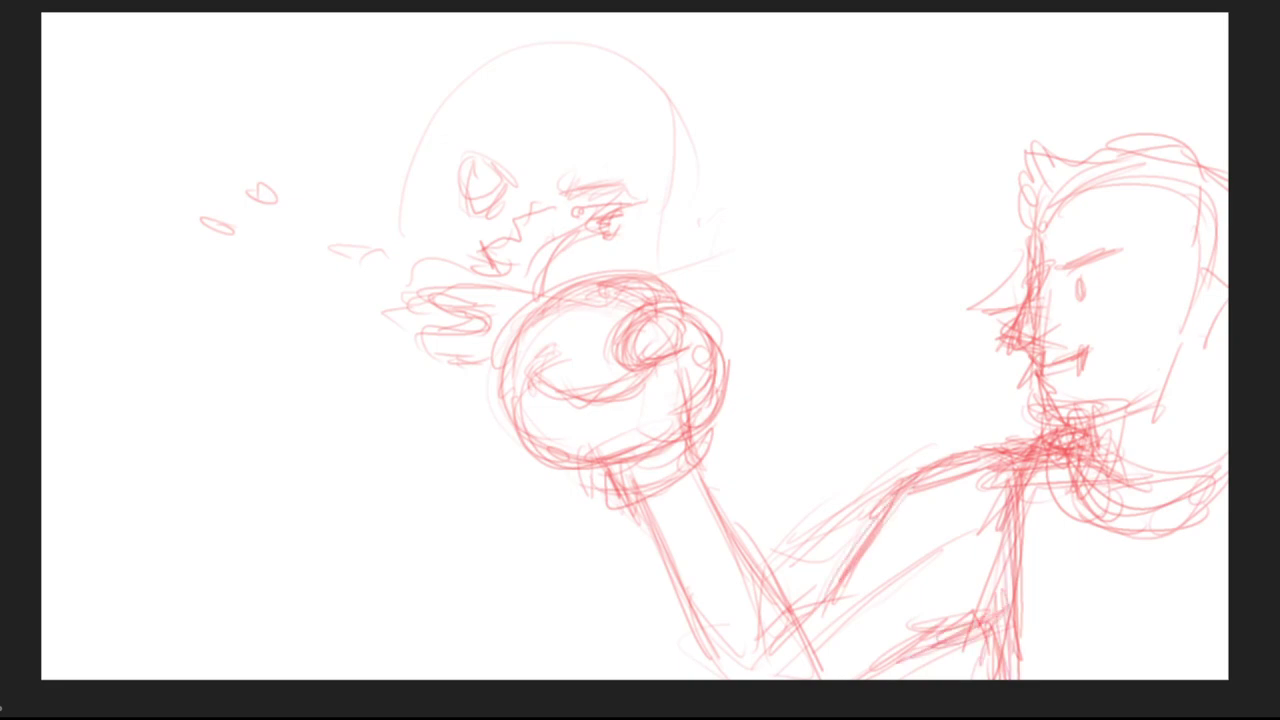
pyautogui.moveTo(1010, 564); pyautogui.dragTo(1010, 606)
pyautogui.moveTo(1018, 590); pyautogui.dragTo(1018, 644)
# Step: Thicken the lower rim of the puncher's collar with more curved strokes
pyautogui.moveTo(1082, 458); pyautogui.dragTo(1104, 530)
pyautogui.moveTo(1102, 532)
pyautogui.mouseDown()
pyautogui.moveTo(1226, 478)
pyautogui.moveTo(1056, 520)
pyautogui.mouseUp()
pyautogui.moveTo(1058, 456); pyautogui.dragTo(1066, 540)
pyautogui.moveTo(1224, 470); pyautogui.dragTo(1090, 540)
pyautogui.moveTo(1126, 506); pyautogui.dragTo(1150, 556)
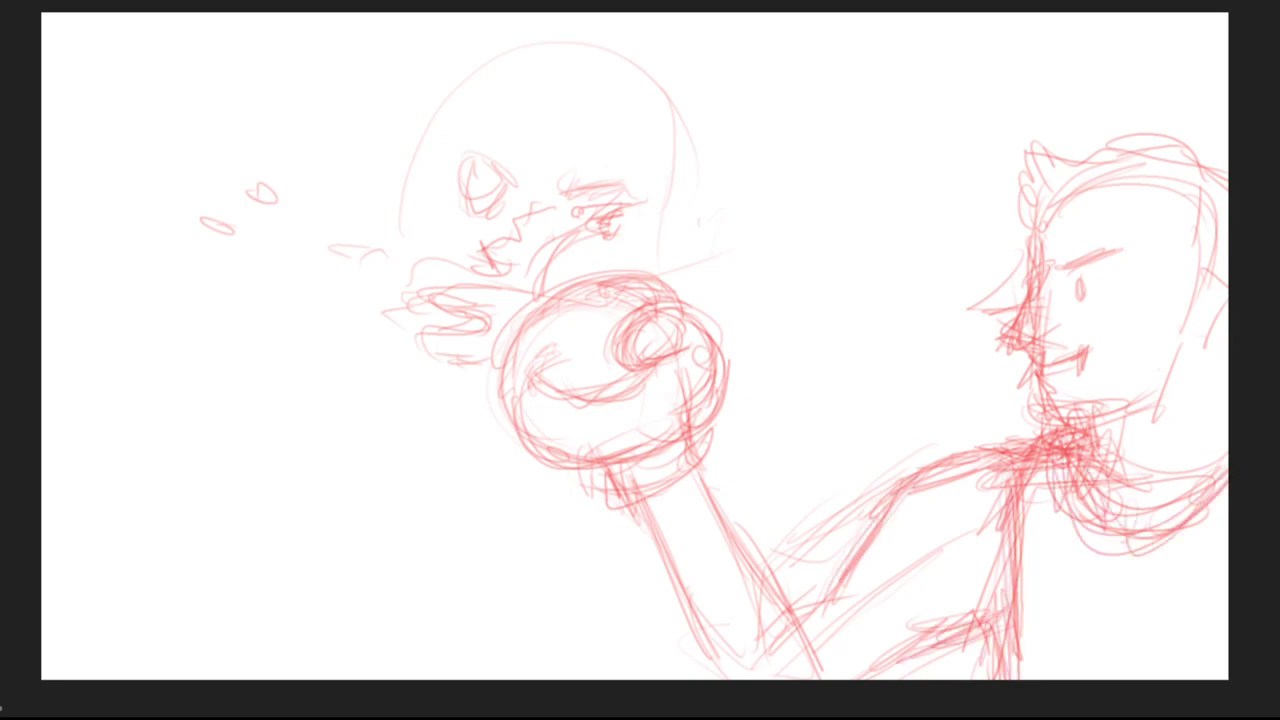
# Step: Add the puncher's wavy hairline across the forehead, the ear and sideburn, and strengthen the jawline
pyautogui.moveTo(1084, 190); pyautogui.dragTo(1226, 222)
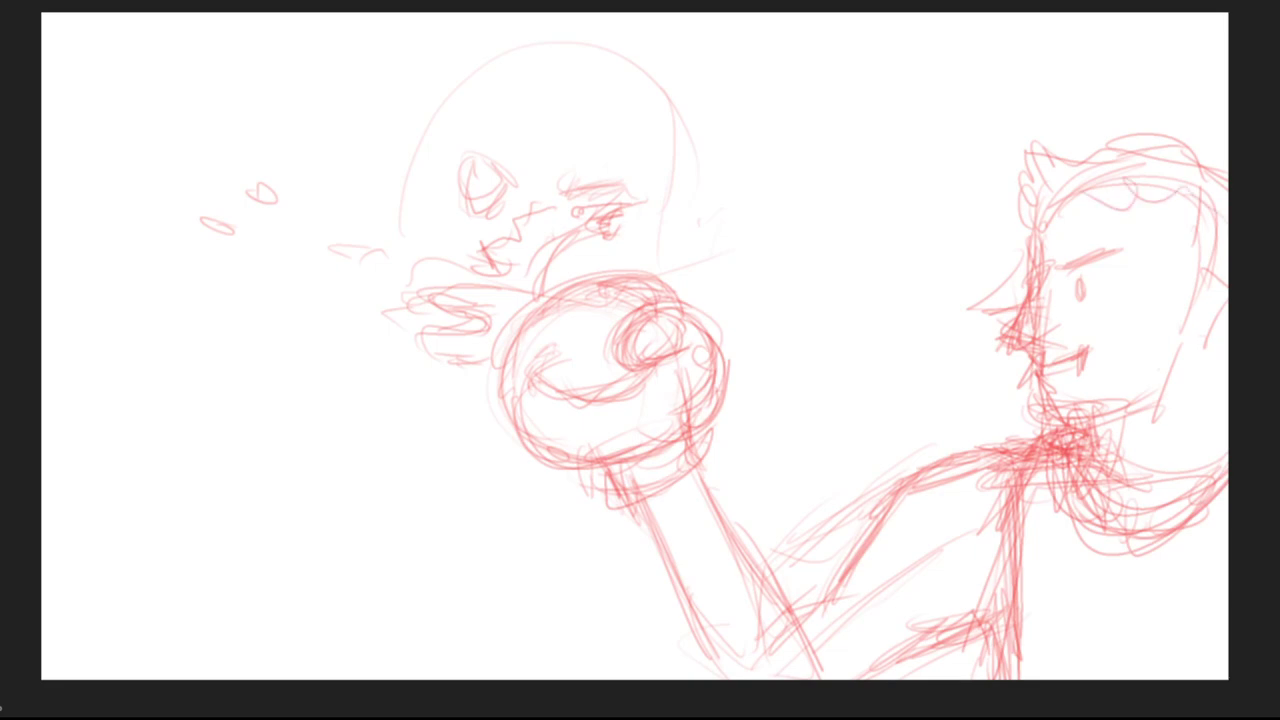
pyautogui.moveTo(1208, 284)
pyautogui.mouseDown()
pyautogui.moveTo(1228, 294)
pyautogui.moveTo(1210, 350)
pyautogui.mouseUp()
pyautogui.moveTo(1112, 414); pyautogui.dragTo(1176, 412)
pyautogui.moveTo(1186, 352); pyautogui.dragTo(1144, 412)
pyautogui.moveTo(1194, 328); pyautogui.dragTo(1164, 404)
pyautogui.moveTo(1102, 416); pyautogui.dragTo(1178, 408)
# Step: Darken the crook of the puncher's elbow and sketch the lower edge of the bent arm
pyautogui.moveTo(788, 612)
pyautogui.mouseDown()
pyautogui.moveTo(854, 572)
pyautogui.moveTo(838, 584)
pyautogui.mouseUp()
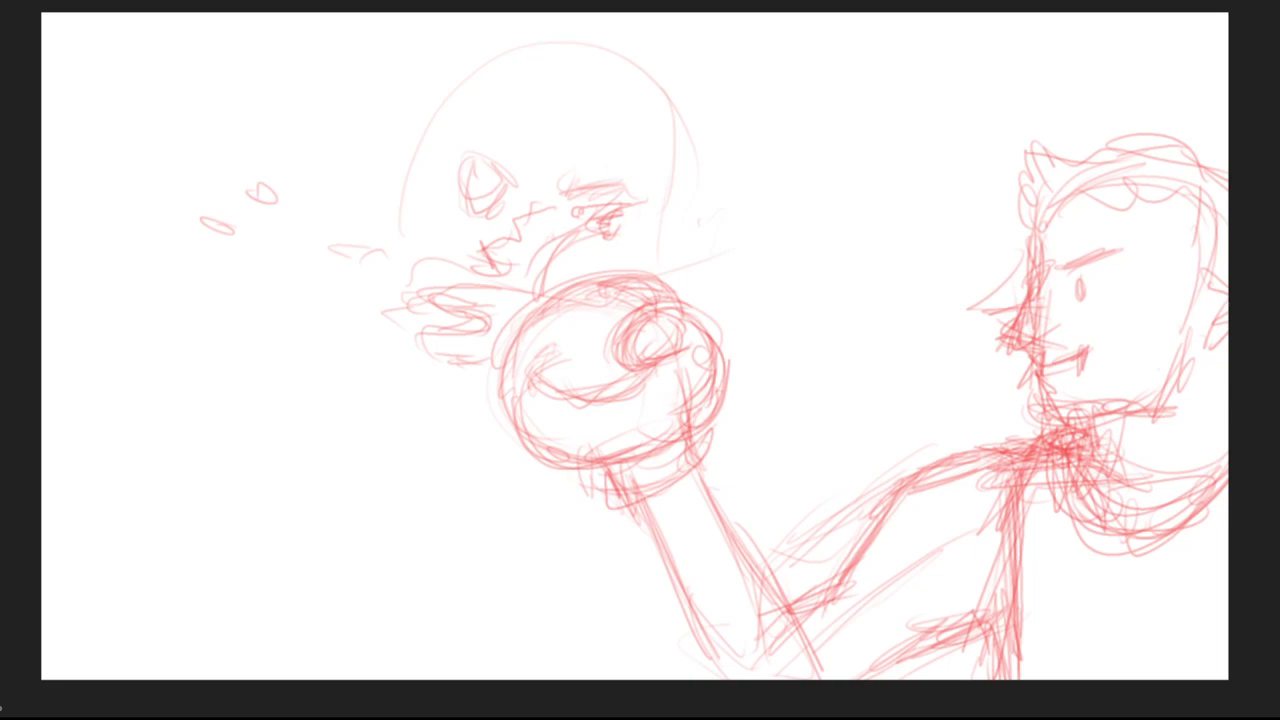
pyautogui.moveTo(894, 668); pyautogui.dragTo(926, 654)
pyautogui.moveTo(810, 678); pyautogui.dragTo(890, 668)
pyautogui.moveTo(716, 648); pyautogui.dragTo(712, 678)
# Step: Outline the punched opponent's head, with the side of the skull, the bulging far cheek and the jaw beneath the mouth
pyautogui.moveTo(632, 100); pyautogui.dragTo(668, 270)
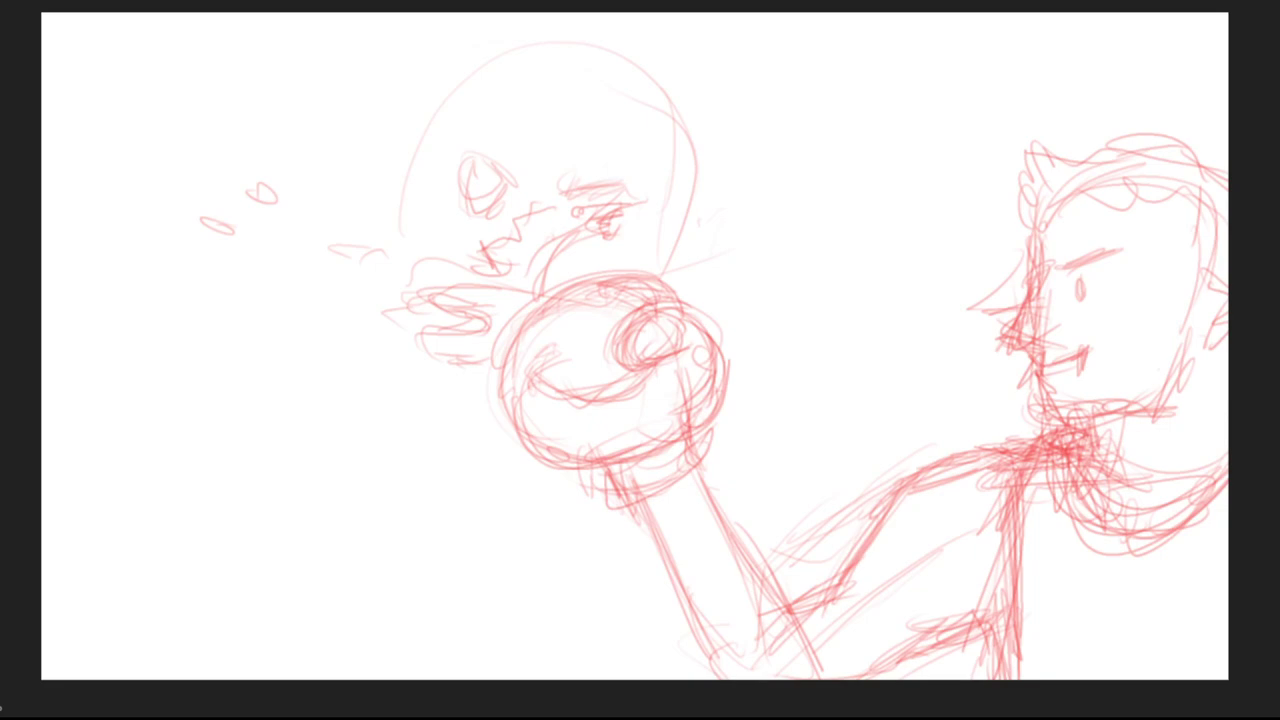
pyautogui.moveTo(354, 365); pyautogui.dragTo(384, 355)
pyautogui.moveTo(396, 228); pyautogui.dragTo(352, 358)
pyautogui.moveTo(394, 258)
pyautogui.mouseDown()
pyautogui.moveTo(372, 352)
pyautogui.moveTo(406, 372)
pyautogui.moveTo(350, 348)
pyautogui.mouseUp()
pyautogui.moveTo(406, 368); pyautogui.dragTo(500, 400)
pyautogui.moveTo(362, 382); pyautogui.dragTo(480, 394)
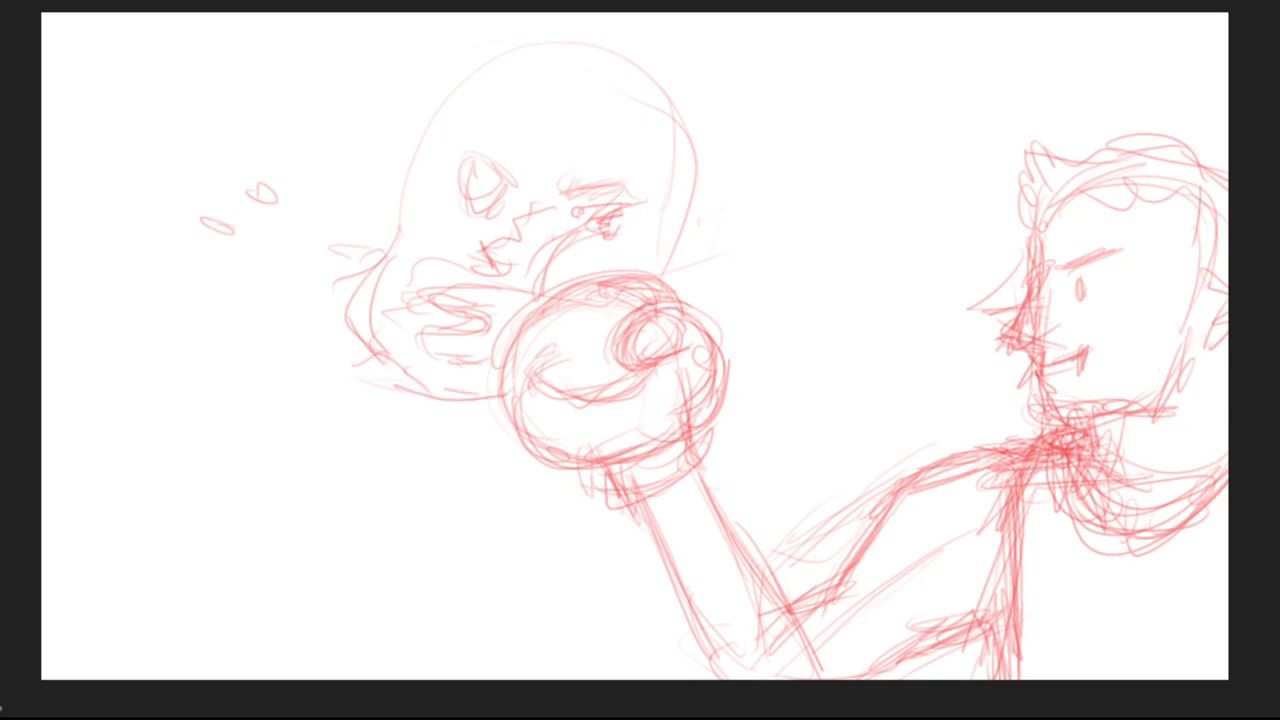
# Step: Sketch the opponent's curved neckline and the shoulder lines sloping down on both sides of the neck
pyautogui.moveTo(336, 374)
pyautogui.mouseDown()
pyautogui.moveTo(454, 440)
pyautogui.moveTo(500, 424)
pyautogui.mouseUp()
pyautogui.moveTo(344, 412); pyautogui.dragTo(362, 362)
pyautogui.moveTo(320, 394)
pyautogui.mouseDown()
pyautogui.moveTo(284, 390)
pyautogui.moveTo(276, 374)
pyautogui.mouseUp()
pyautogui.moveTo(286, 372); pyautogui.dragTo(98, 452)
pyautogui.moveTo(518, 448); pyautogui.dragTo(592, 538)
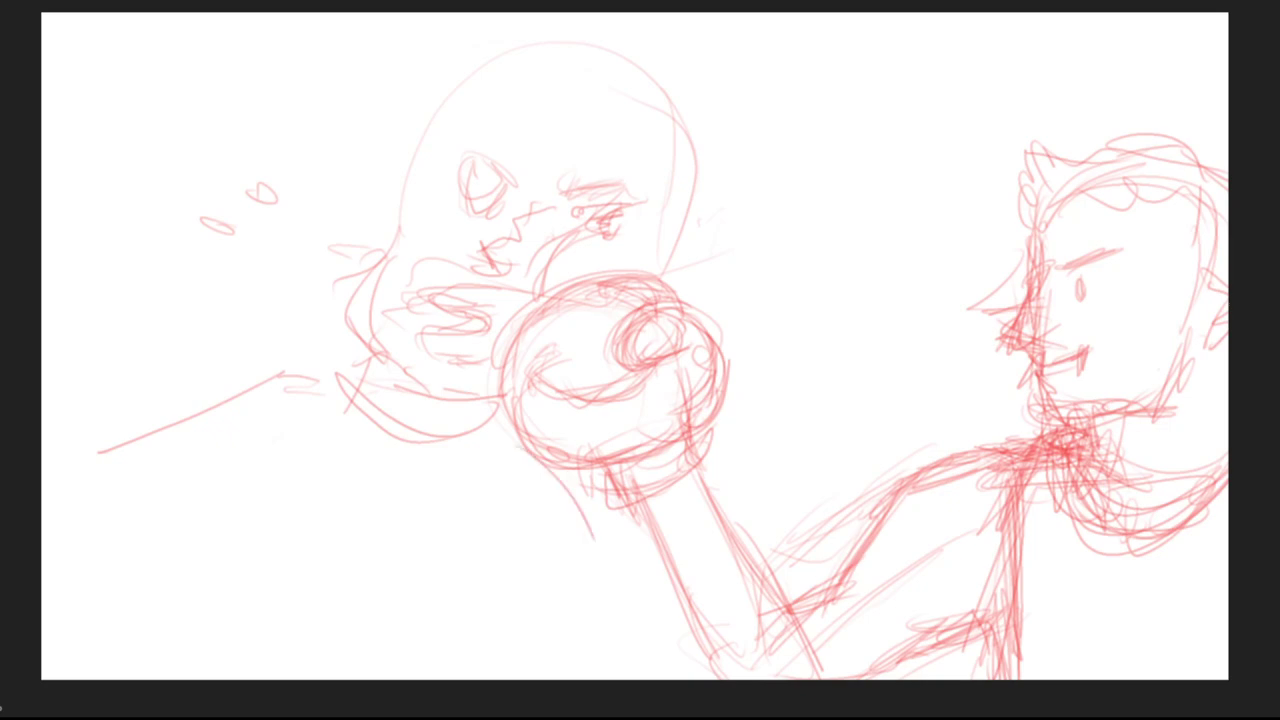
# Step: Letter the word VIRUS across the opponent's chest
pyautogui.moveTo(216, 470); pyautogui.dragTo(264, 476)
pyautogui.moveTo(296, 474); pyautogui.dragTo(278, 562)
pyautogui.moveTo(355, 492); pyautogui.dragTo(352, 582)
pyautogui.moveTo(378, 492)
pyautogui.mouseDown()
pyautogui.moveTo(391, 576)
pyautogui.moveTo(430, 490)
pyautogui.mouseUp()
pyautogui.moveTo(494, 490)
pyautogui.mouseDown()
pyautogui.moveTo(480, 545)
pyautogui.moveTo(432, 578)
pyautogui.mouseUp()
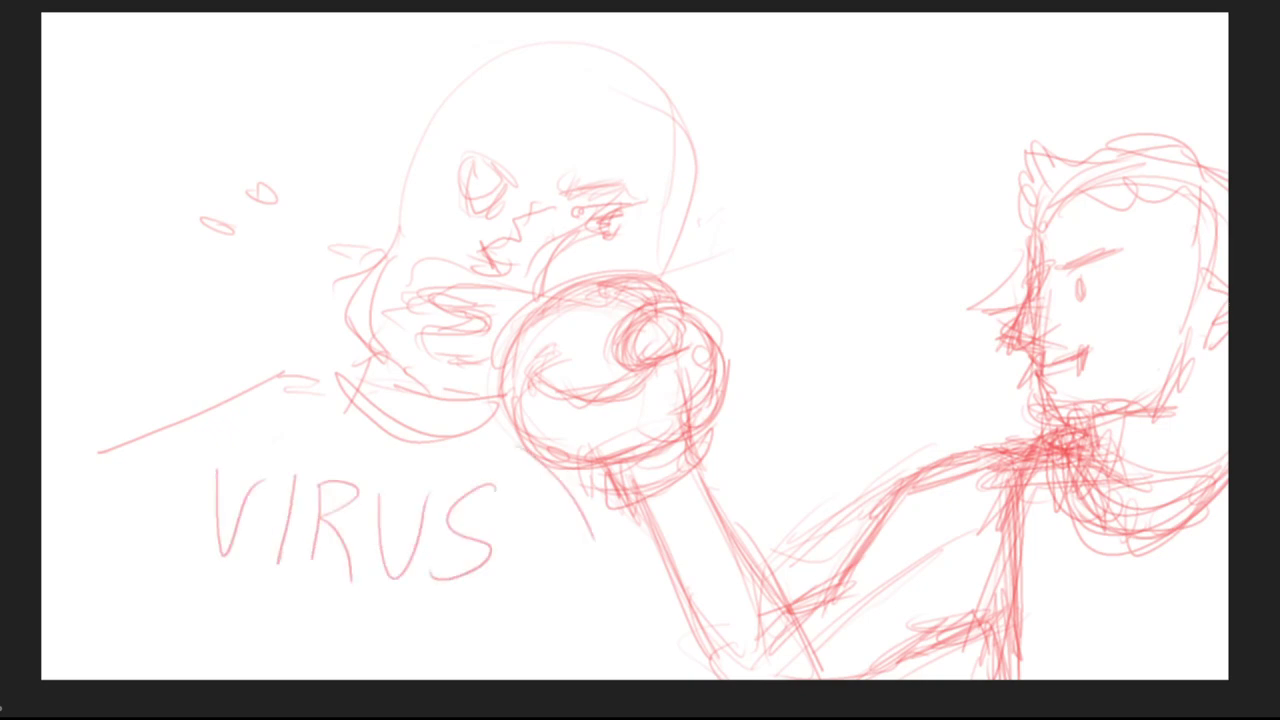
# Step: Draw ball-tipped virus spikes radiating around the top and both sides of the opponent's head
pyautogui.moveTo(684, 122)
pyautogui.mouseDown()
pyautogui.moveTo(732, 118)
pyautogui.moveTo(703, 52)
pyautogui.mouseUp()
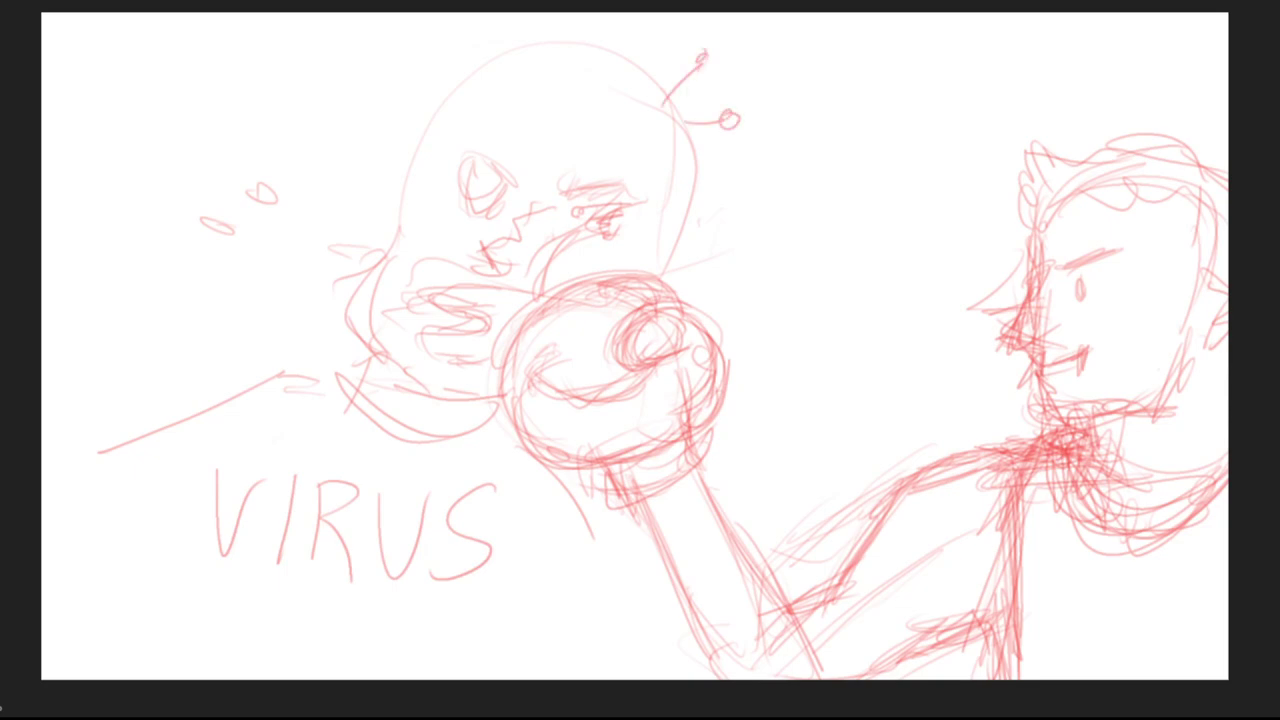
pyautogui.moveTo(612, 84); pyautogui.dragTo(632, 24)
pyautogui.moveTo(556, 84); pyautogui.dragTo(514, 14)
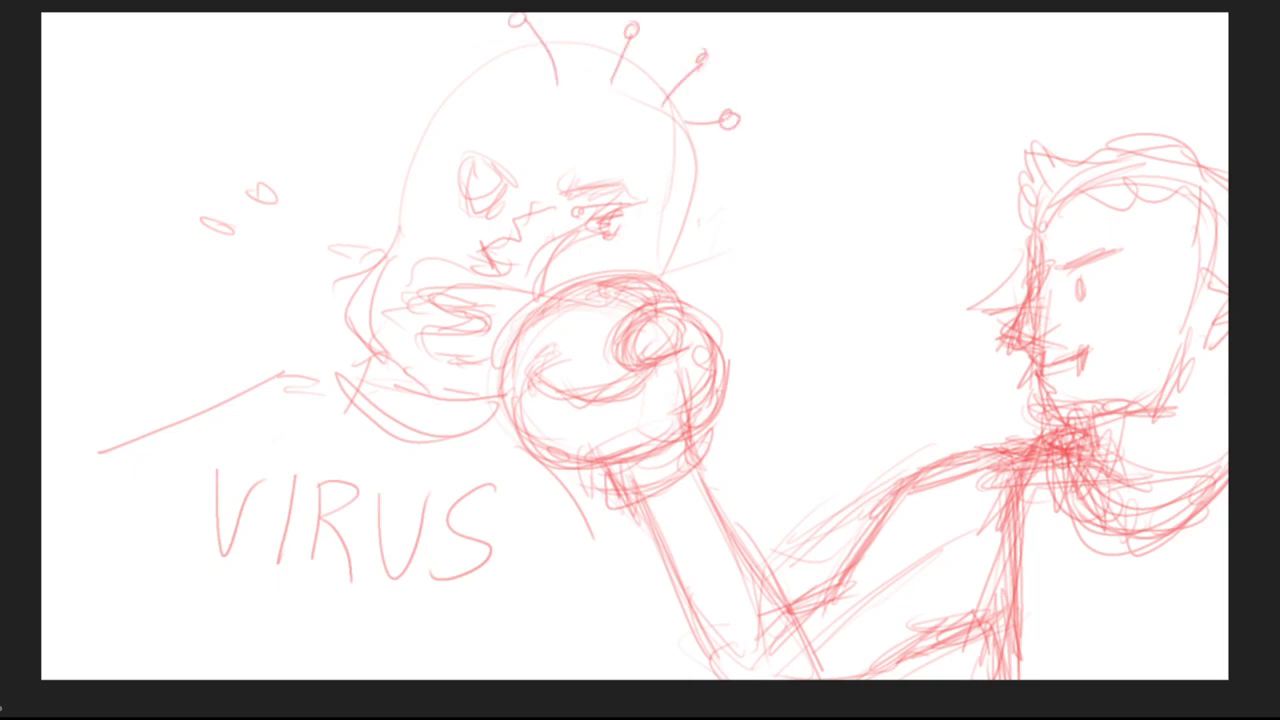
pyautogui.moveTo(464, 102); pyautogui.dragTo(428, 64)
pyautogui.moveTo(428, 64); pyautogui.dragTo(418, 56)
pyautogui.moveTo(424, 130); pyautogui.dragTo(374, 94)
pyautogui.moveTo(418, 152); pyautogui.dragTo(380, 157)
pyautogui.moveTo(376, 146); pyautogui.dragTo(370, 160)
# Step: Add virus spikes on the opponent's forehead and along the side of the head above the glove
pyautogui.moveTo(566, 146); pyautogui.dragTo(584, 116)
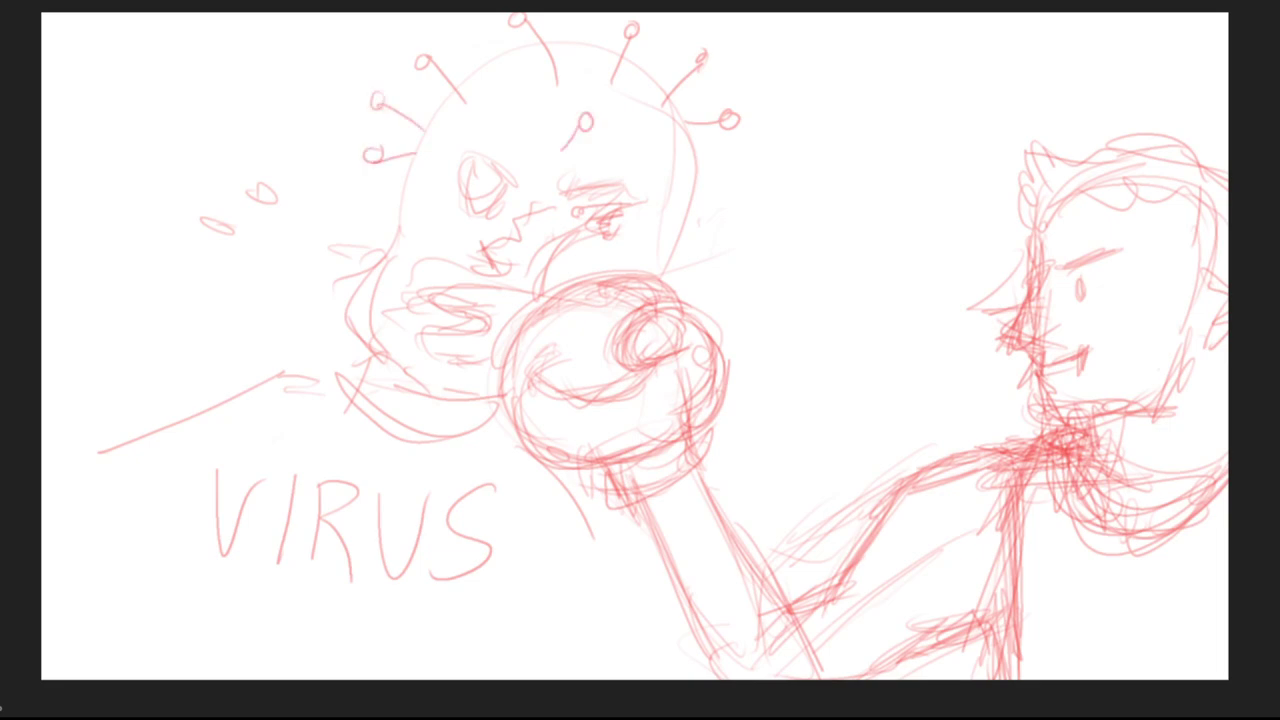
pyautogui.moveTo(662, 178); pyautogui.dragTo(728, 188)
pyautogui.moveTo(670, 220); pyautogui.dragTo(706, 246)
pyautogui.moveTo(642, 142); pyautogui.dragTo(628, 160)
# Step: Doodle a small bacteriophage with an angular head and jointed legs in the space between the two figures
pyautogui.moveTo(796, 82)
pyautogui.mouseDown()
pyautogui.moveTo(842, 56)
pyautogui.moveTo(860, 76)
pyautogui.mouseUp()
pyautogui.moveTo(804, 70)
pyautogui.mouseDown()
pyautogui.moveTo(802, 132)
pyautogui.moveTo(852, 134)
pyautogui.mouseUp()
pyautogui.moveTo(856, 74); pyautogui.dragTo(850, 136)
pyautogui.moveTo(802, 80)
pyautogui.mouseDown()
pyautogui.moveTo(824, 73)
pyautogui.moveTo(825, 130)
pyautogui.moveTo(814, 92)
pyautogui.mouseUp()
pyautogui.moveTo(829, 96); pyautogui.dragTo(830, 132)
pyautogui.moveTo(818, 106)
pyautogui.mouseDown()
pyautogui.moveTo(796, 138)
pyautogui.moveTo(822, 152)
pyautogui.moveTo(810, 170)
pyautogui.moveTo(780, 170)
pyautogui.moveTo(842, 160)
pyautogui.moveTo(854, 205)
pyautogui.mouseUp()
pyautogui.moveTo(840, 156); pyautogui.dragTo(878, 166)
pyautogui.moveTo(776, 158)
pyautogui.mouseDown()
pyautogui.moveTo(810, 126)
pyautogui.moveTo(778, 148)
pyautogui.moveTo(818, 200)
pyautogui.mouseUp()
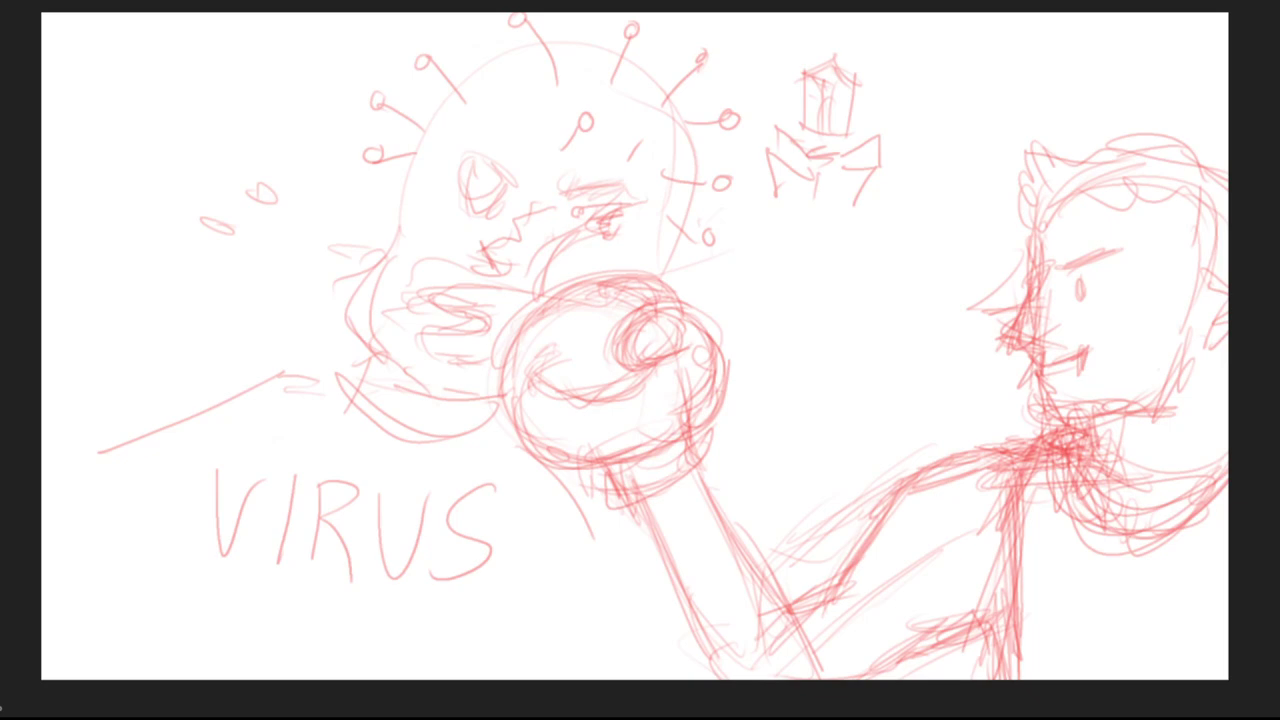
# Step: Add another spike atop the opponent's head and scribble darker strokes over the squinting eye, nose and mouth
pyautogui.moveTo(500, 42)
pyautogui.mouseDown()
pyautogui.moveTo(522, 88)
pyautogui.moveTo(504, 28)
pyautogui.mouseUp()
pyautogui.moveTo(474, 94); pyautogui.dragTo(502, 100)
pyautogui.moveTo(566, 206); pyautogui.dragTo(626, 214)
pyautogui.moveTo(554, 240)
pyautogui.mouseDown()
pyautogui.moveTo(610, 220)
pyautogui.moveTo(568, 236)
pyautogui.mouseUp()
pyautogui.moveTo(494, 256)
pyautogui.mouseDown()
pyautogui.moveTo(548, 200)
pyautogui.moveTo(482, 270)
pyautogui.moveTo(488, 314)
pyautogui.moveTo(450, 342)
pyautogui.mouseUp()
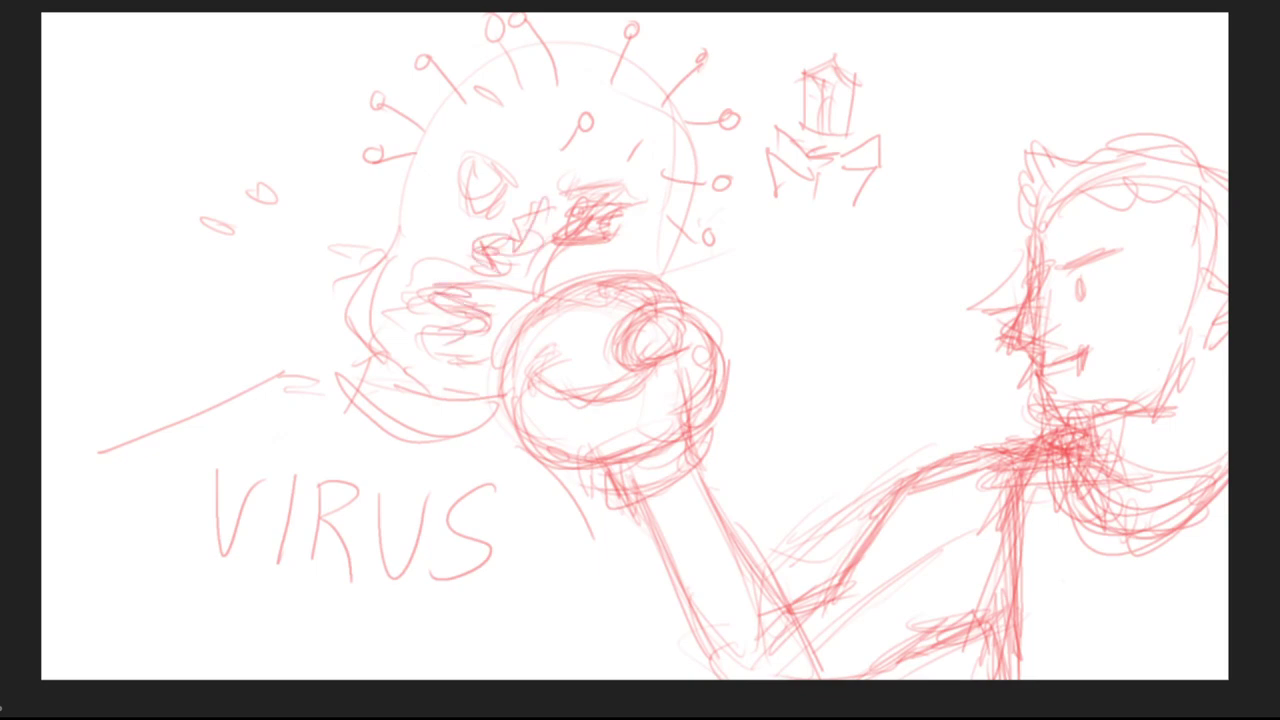
# Step: Letter the words WHITE BLOODCELL in two lines on the puncher's chest
pyautogui.moveTo(1063, 580)
pyautogui.mouseDown()
pyautogui.moveTo(1069, 611)
pyautogui.moveTo(1092, 578)
pyautogui.mouseUp()
pyautogui.moveTo(1099, 578)
pyautogui.mouseDown()
pyautogui.moveTo(1100, 616)
pyautogui.moveTo(1113, 618)
pyautogui.mouseUp()
pyautogui.moveTo(1100, 598); pyautogui.dragTo(1113, 596)
pyautogui.moveTo(1124, 578)
pyautogui.mouseDown()
pyautogui.moveTo(1124, 612)
pyautogui.moveTo(1162, 574)
pyautogui.moveTo(1150, 604)
pyautogui.mouseUp()
pyautogui.moveTo(1186, 570)
pyautogui.mouseDown()
pyautogui.moveTo(1164, 584)
pyautogui.moveTo(1182, 584)
pyautogui.mouseUp()
pyautogui.moveTo(1164, 596); pyautogui.dragTo(1186, 594)
pyautogui.moveTo(1060, 626); pyautogui.dragTo(1062, 666)
pyautogui.moveTo(1062, 628)
pyautogui.mouseDown()
pyautogui.moveTo(1064, 664)
pyautogui.moveTo(1086, 662)
pyautogui.mouseUp()
pyautogui.moveTo(1110, 636)
pyautogui.mouseDown()
pyautogui.moveTo(1098, 662)
pyautogui.moveTo(1138, 656)
pyautogui.mouseUp()
pyautogui.moveTo(1148, 626); pyautogui.dragTo(1152, 660)
pyautogui.moveTo(1168, 626)
pyautogui.mouseDown()
pyautogui.moveTo(1184, 626)
pyautogui.moveTo(1166, 660)
pyautogui.mouseUp()
pyautogui.moveTo(1168, 645); pyautogui.dragTo(1196, 658)
pyautogui.moveTo(1204, 620)
pyautogui.mouseDown()
pyautogui.moveTo(1206, 664)
pyautogui.moveTo(1222, 662)
pyautogui.mouseUp()
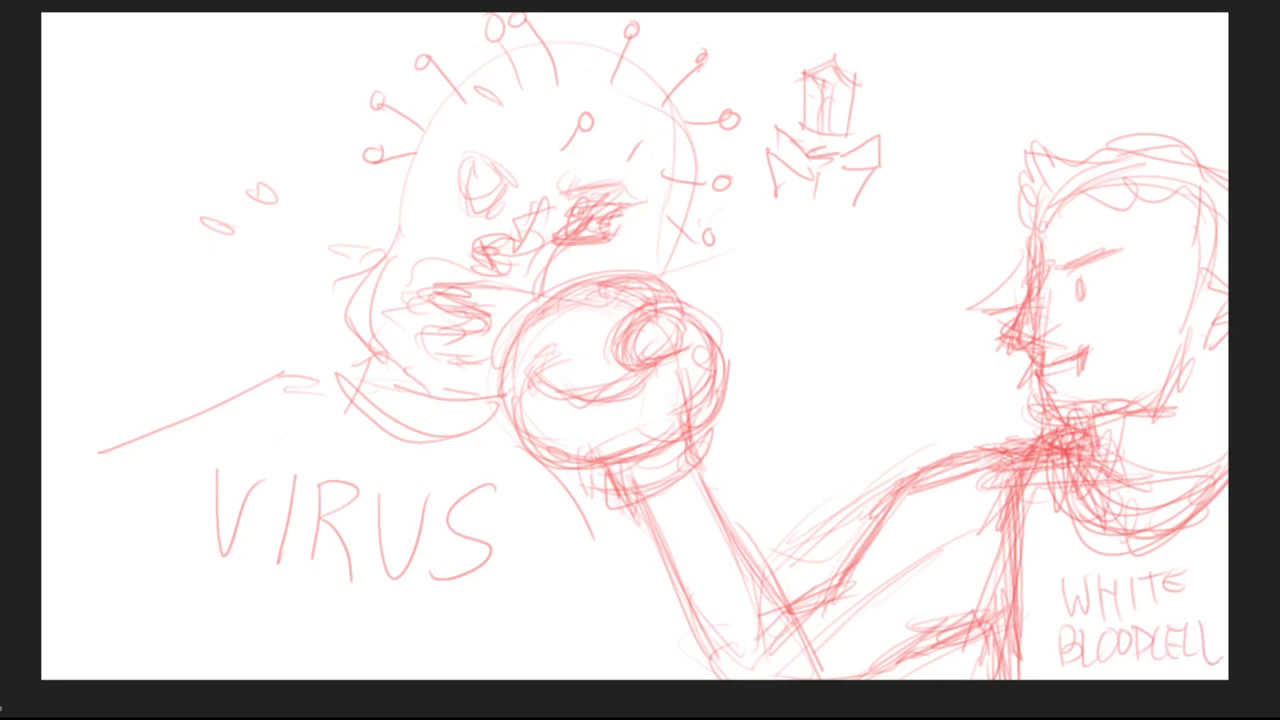
# Step: Give the puncher round glasses, with a lens over each eye and a temple arm running to the ear
pyautogui.moveTo(1022, 256)
pyautogui.mouseDown()
pyautogui.moveTo(1000, 308)
pyautogui.moveTo(1078, 266)
pyautogui.moveTo(1050, 290)
pyautogui.mouseUp()
pyautogui.moveTo(1008, 264); pyautogui.dragTo(1026, 306)
pyautogui.moveTo(1110, 294)
pyautogui.mouseDown()
pyautogui.moveTo(1214, 292)
pyautogui.moveTo(1162, 412)
pyautogui.moveTo(1032, 424)
pyautogui.mouseUp()
# Step: Darken the puncher's jaw and collar and thicken the long front edge of the torso
pyautogui.moveTo(1034, 380)
pyautogui.mouseDown()
pyautogui.moveTo(1044, 434)
pyautogui.moveTo(1140, 410)
pyautogui.moveTo(1134, 450)
pyautogui.moveTo(1078, 520)
pyautogui.mouseUp()
pyautogui.moveTo(1080, 470); pyautogui.dragTo(1166, 546)
pyautogui.moveTo(1178, 514); pyautogui.dragTo(1116, 528)
pyautogui.moveTo(986, 627); pyautogui.dragTo(1003, 623)
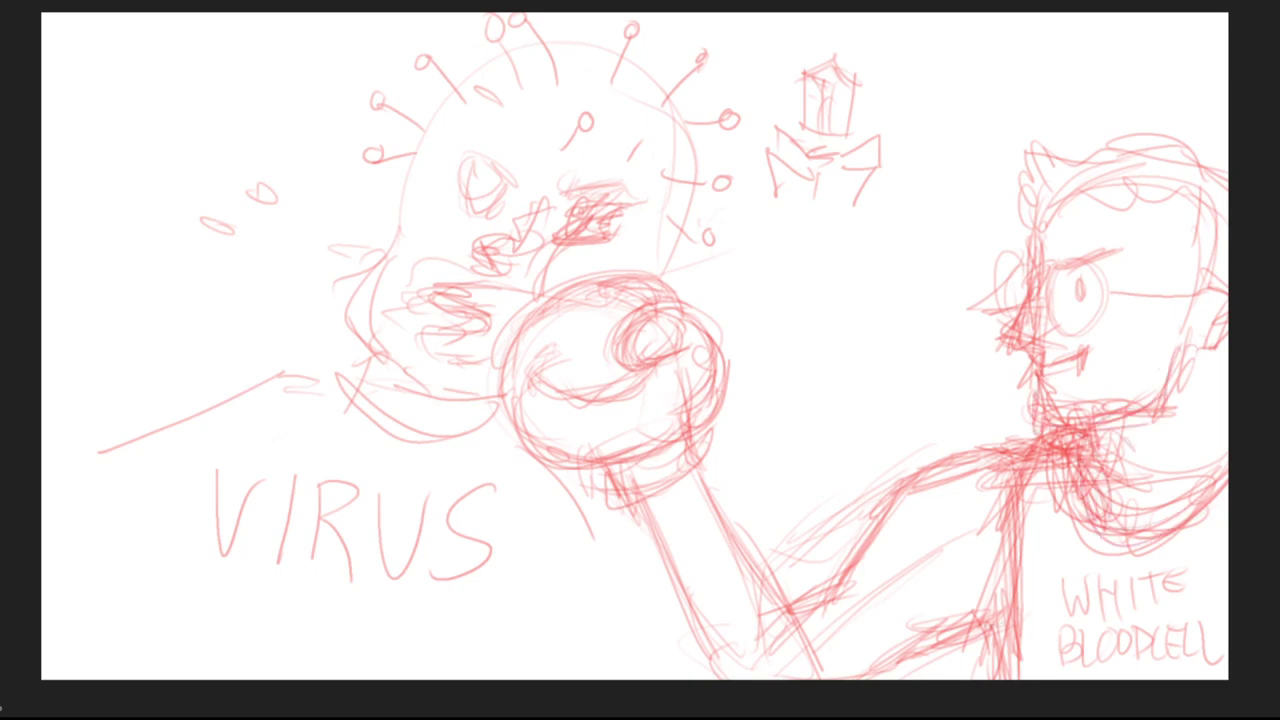
pyautogui.moveTo(1013, 474); pyautogui.dragTo(996, 656)
pyautogui.moveTo(1002, 478); pyautogui.dragTo(986, 678)
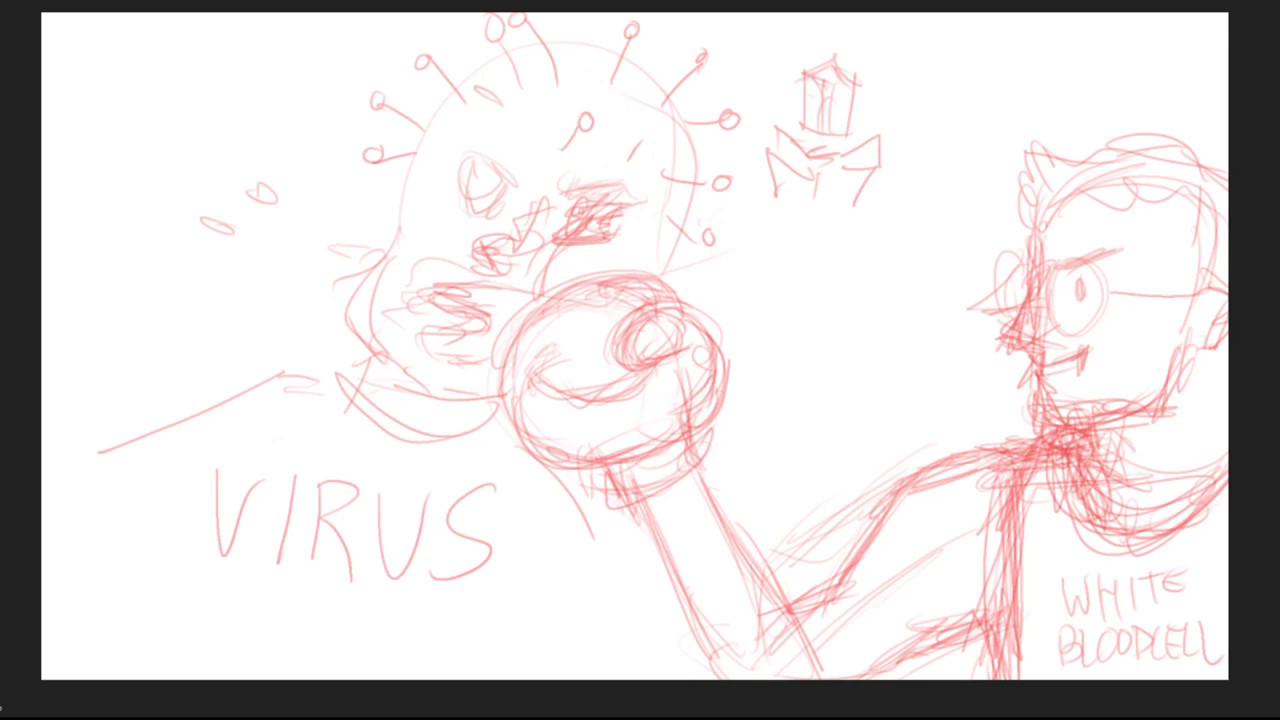
# Step: Draw long pointed ears on both sides of the opponent's head, with inner lines in the far ear
pyautogui.moveTo(404, 184)
pyautogui.mouseDown()
pyautogui.moveTo(316, 198)
pyautogui.moveTo(386, 230)
pyautogui.mouseUp()
pyautogui.moveTo(684, 262); pyautogui.dragTo(756, 322)
pyautogui.moveTo(404, 176); pyautogui.dragTo(284, 206)
pyautogui.moveTo(284, 206); pyautogui.dragTo(382, 236)
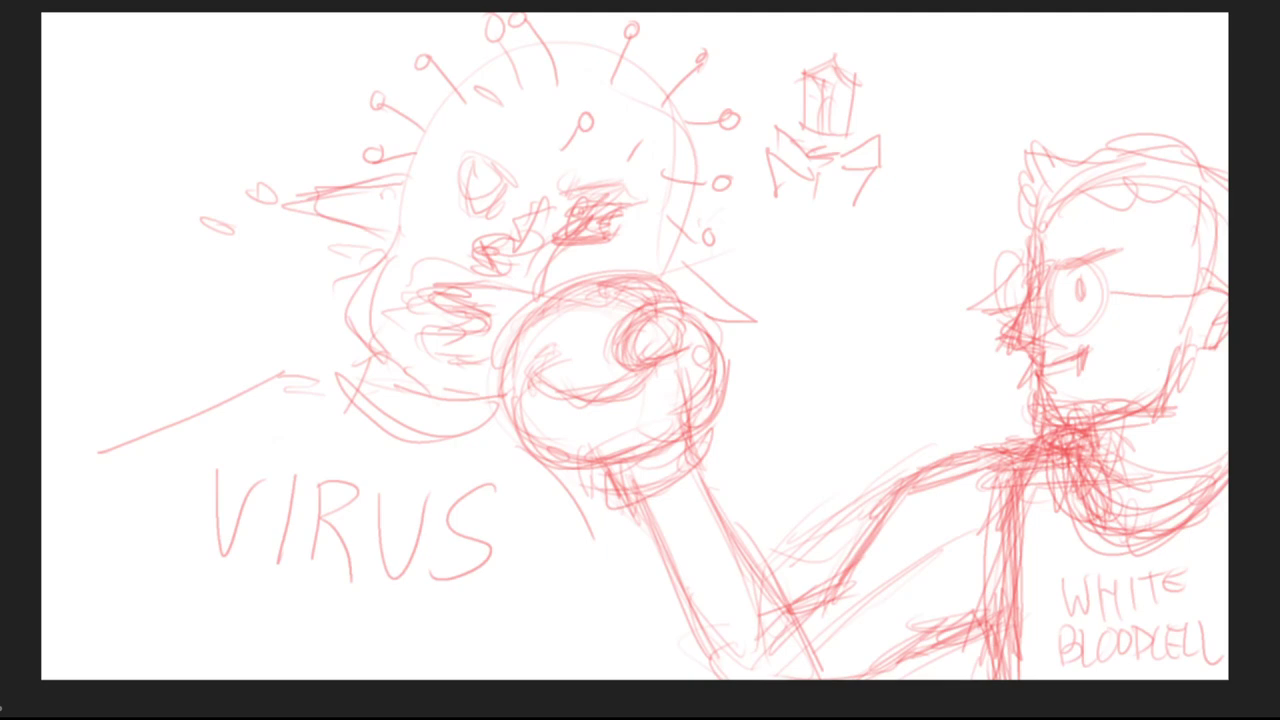
pyautogui.moveTo(336, 190); pyautogui.dragTo(288, 203)
pyautogui.moveTo(336, 214)
pyautogui.mouseDown()
pyautogui.moveTo(358, 230)
pyautogui.moveTo(386, 222)
pyautogui.mouseUp()
# Step: Reinforce the side of the opponent's face and the bulging far cheek below the pointed ear
pyautogui.moveTo(410, 156); pyautogui.dragTo(374, 276)
pyautogui.moveTo(380, 260)
pyautogui.mouseDown()
pyautogui.moveTo(360, 294)
pyautogui.moveTo(336, 286)
pyautogui.mouseUp()
pyautogui.moveTo(378, 246)
pyautogui.mouseDown()
pyautogui.moveTo(332, 310)
pyautogui.moveTo(340, 360)
pyautogui.mouseUp()
pyautogui.moveTo(400, 316); pyautogui.dragTo(350, 382)
pyautogui.moveTo(412, 346); pyautogui.dragTo(378, 388)
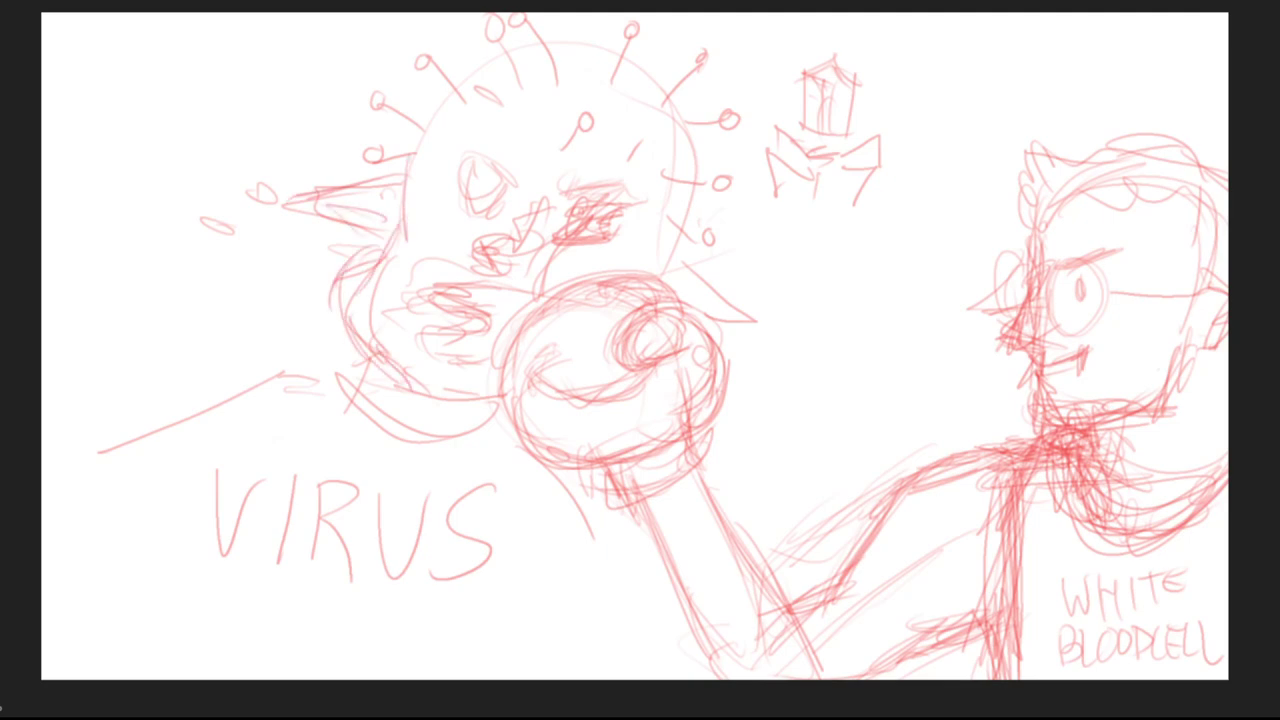
# Step: Darken the opponent's clenched eyes, scrunched nose and distorted mouth with scribbled strokes
pyautogui.moveTo(486, 234); pyautogui.dragTo(482, 272)
pyautogui.moveTo(540, 176)
pyautogui.mouseDown()
pyautogui.moveTo(506, 244)
pyautogui.moveTo(530, 186)
pyautogui.mouseUp()
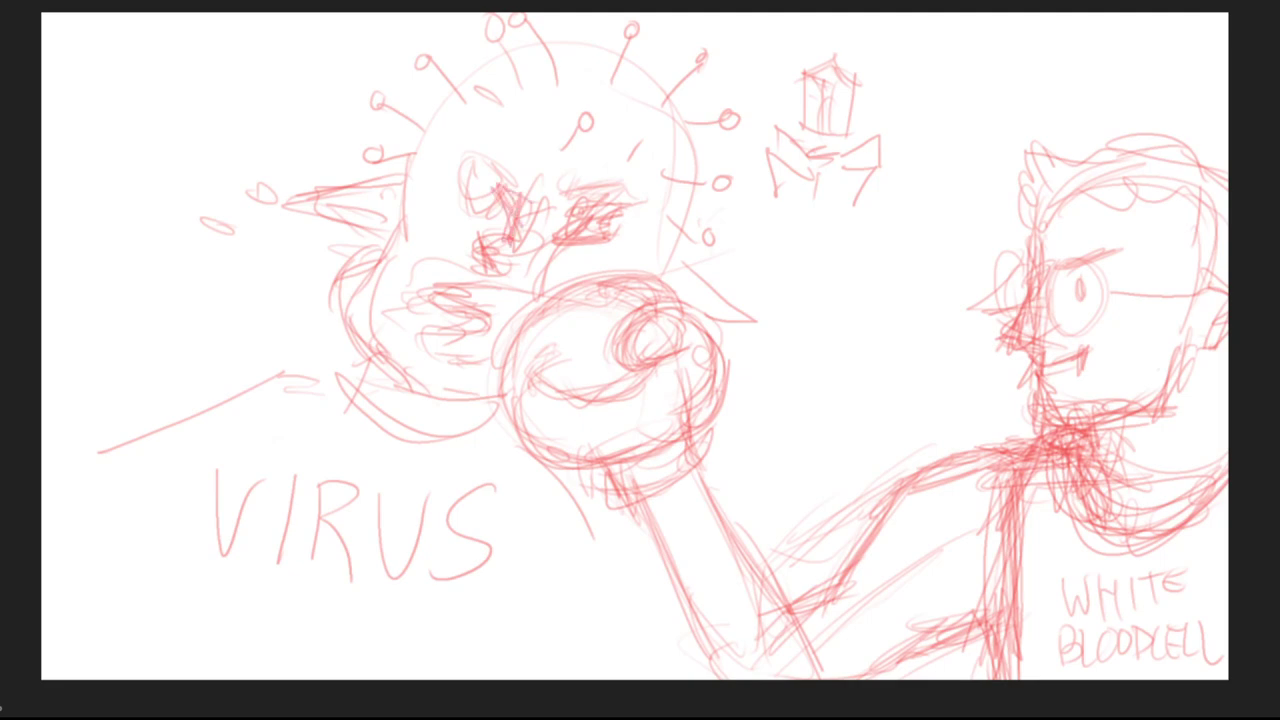
pyautogui.moveTo(452, 174)
pyautogui.mouseDown()
pyautogui.moveTo(496, 190)
pyautogui.moveTo(494, 212)
pyautogui.moveTo(480, 212)
pyautogui.mouseUp()
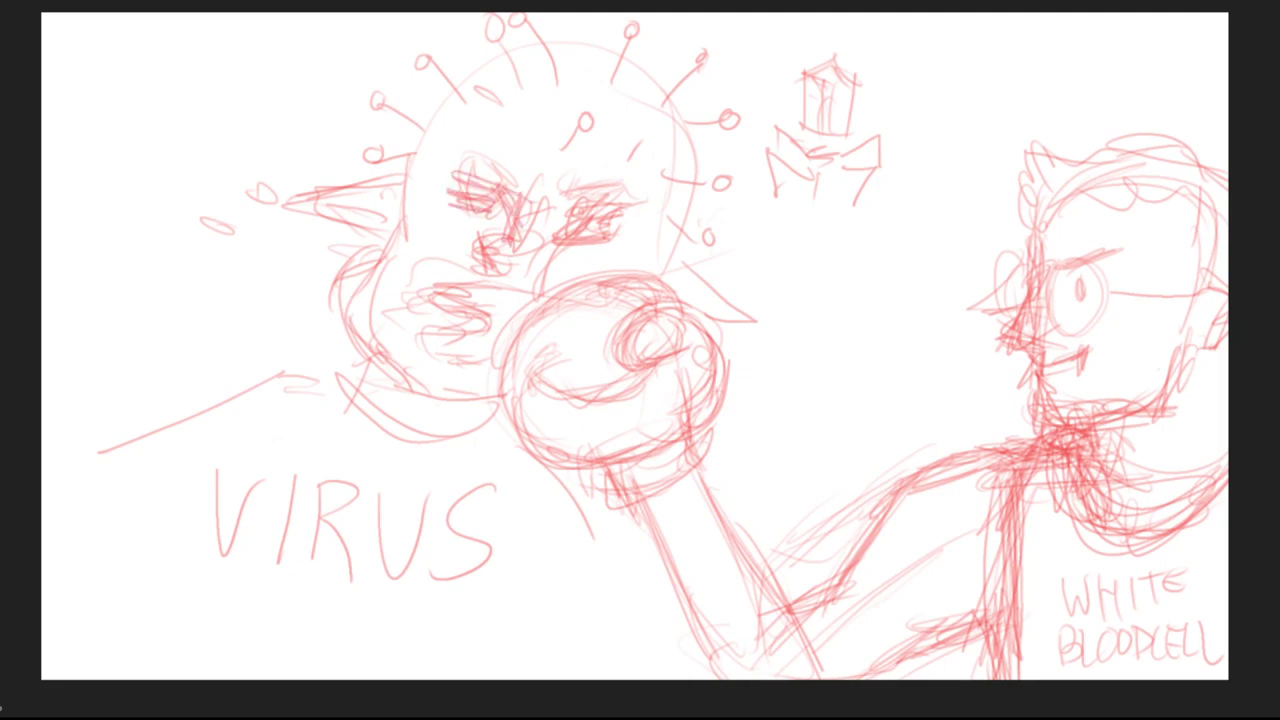
pyautogui.moveTo(564, 206)
pyautogui.mouseDown()
pyautogui.moveTo(622, 226)
pyautogui.moveTo(580, 250)
pyautogui.moveTo(466, 254)
pyautogui.moveTo(454, 290)
pyautogui.moveTo(426, 304)
pyautogui.moveTo(494, 328)
pyautogui.moveTo(410, 336)
pyautogui.moveTo(504, 316)
pyautogui.mouseUp()
pyautogui.moveTo(436, 330); pyautogui.dragTo(488, 362)
# Step: Strengthen the side of the opponent's skull and add more spikes and motion marks around the head
pyautogui.moveTo(412, 148); pyautogui.dragTo(402, 200)
pyautogui.moveTo(434, 94); pyautogui.dragTo(398, 186)
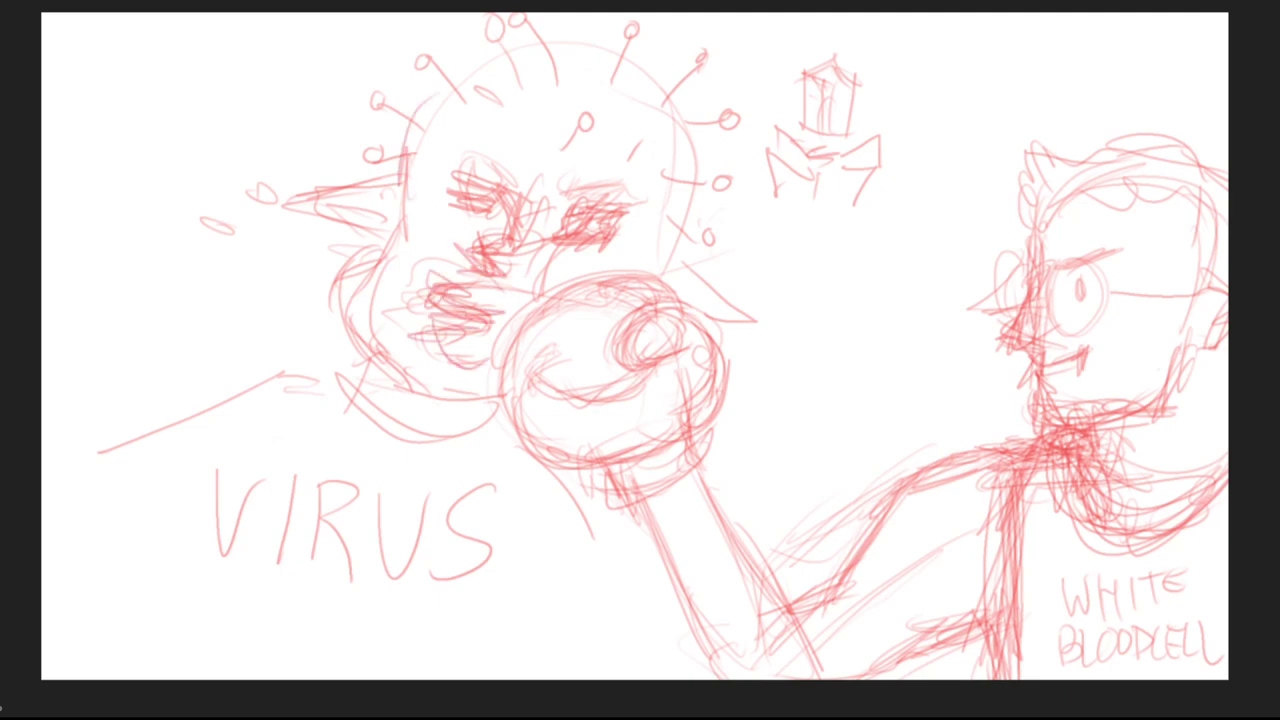
pyautogui.moveTo(462, 98); pyautogui.dragTo(436, 50)
pyautogui.moveTo(426, 20); pyautogui.dragTo(464, 54)
pyautogui.moveTo(408, 104); pyautogui.dragTo(382, 124)
pyautogui.moveTo(644, 86); pyautogui.dragTo(676, 36)
pyautogui.moveTo(584, 36); pyautogui.dragTo(570, 84)
pyautogui.moveTo(504, 100)
pyautogui.mouseDown()
pyautogui.moveTo(528, 138)
pyautogui.moveTo(508, 108)
pyautogui.mouseUp()
pyautogui.moveTo(730, 97)
pyautogui.mouseDown()
pyautogui.moveTo(773, 97)
pyautogui.moveTo(759, 127)
pyautogui.mouseUp()
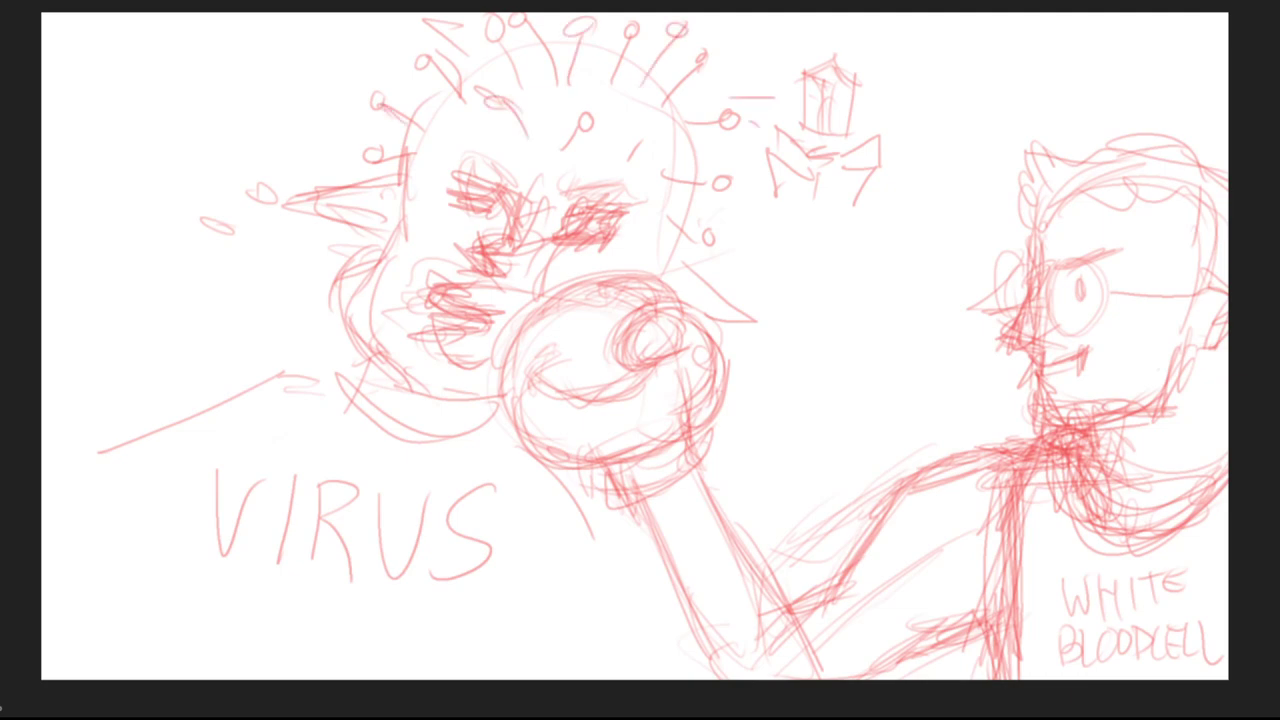
# Step: Deepen the opponent's neckline, reinforce the shoulder line and sketch the sleeve and body edge beside the VIRUS lettering
pyautogui.moveTo(366, 390); pyautogui.dragTo(464, 420)
pyautogui.moveTo(258, 384); pyautogui.dragTo(305, 389)
pyautogui.moveTo(46, 570); pyautogui.dragTo(130, 540)
pyautogui.moveTo(130, 544); pyautogui.dragTo(135, 678)
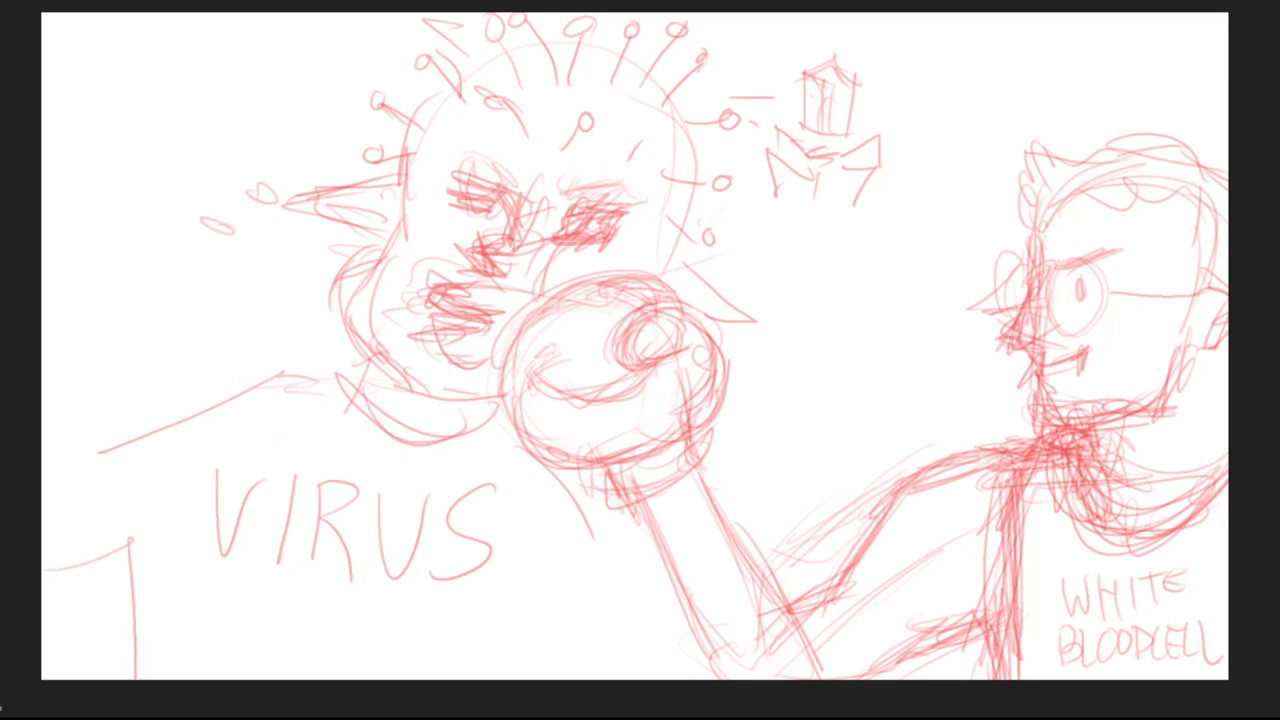
# Step: Extend the opponent's shoulder and body edge in red and add sweat drops below the pointed ear
pyautogui.moveTo(590, 528); pyautogui.dragTo(643, 592)
pyautogui.moveTo(585, 638); pyautogui.dragTo(586, 678)
pyautogui.moveTo(324, 240); pyautogui.dragTo(312, 256)
pyautogui.moveTo(228, 258); pyautogui.dragTo(212, 270)
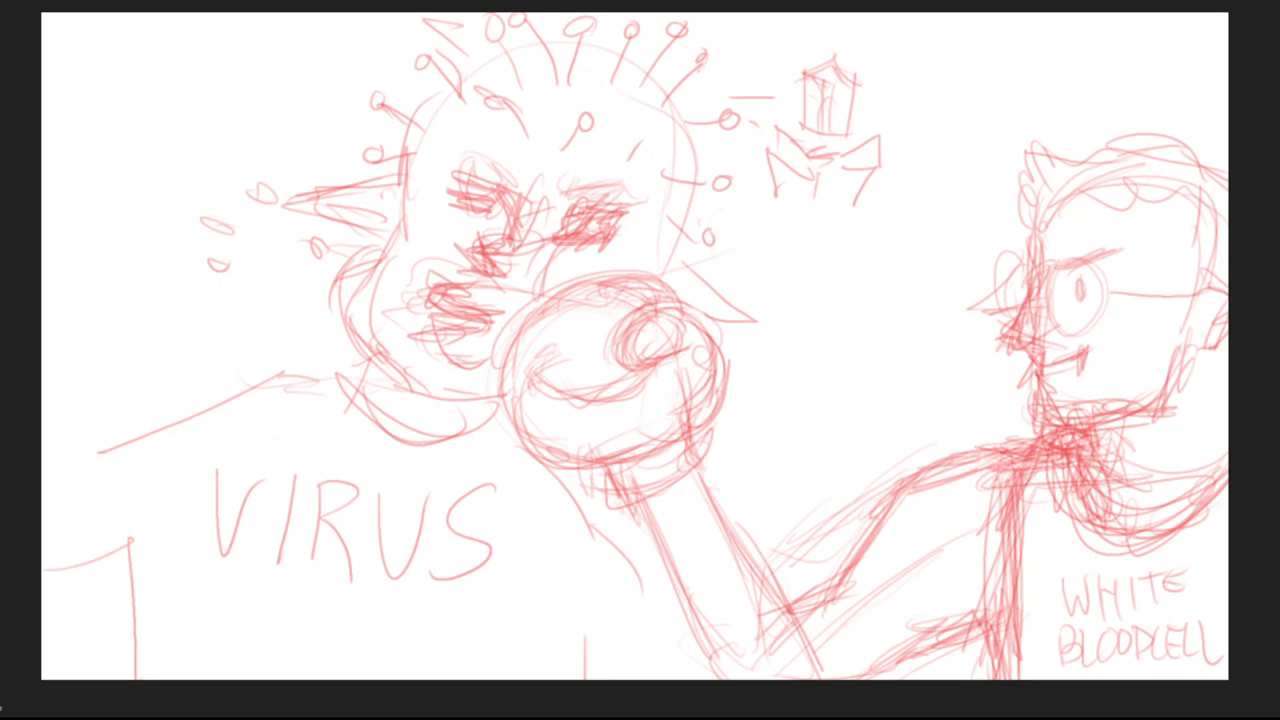
# Step: Ink the opponent's squashed nose, puckered mouth, clenched eyes and thick eyebrows in black over the red sketch
pyautogui.moveTo(510, 188)
pyautogui.mouseDown()
pyautogui.moveTo(508, 226)
pyautogui.moveTo(478, 238)
pyautogui.moveTo(472, 258)
pyautogui.moveTo(512, 257)
pyautogui.moveTo(512, 236)
pyautogui.moveTo(522, 250)
pyautogui.moveTo(478, 287)
pyautogui.moveTo(436, 292)
pyautogui.moveTo(466, 296)
pyautogui.moveTo(440, 316)
pyautogui.moveTo(482, 326)
pyautogui.moveTo(470, 366)
pyautogui.mouseUp()
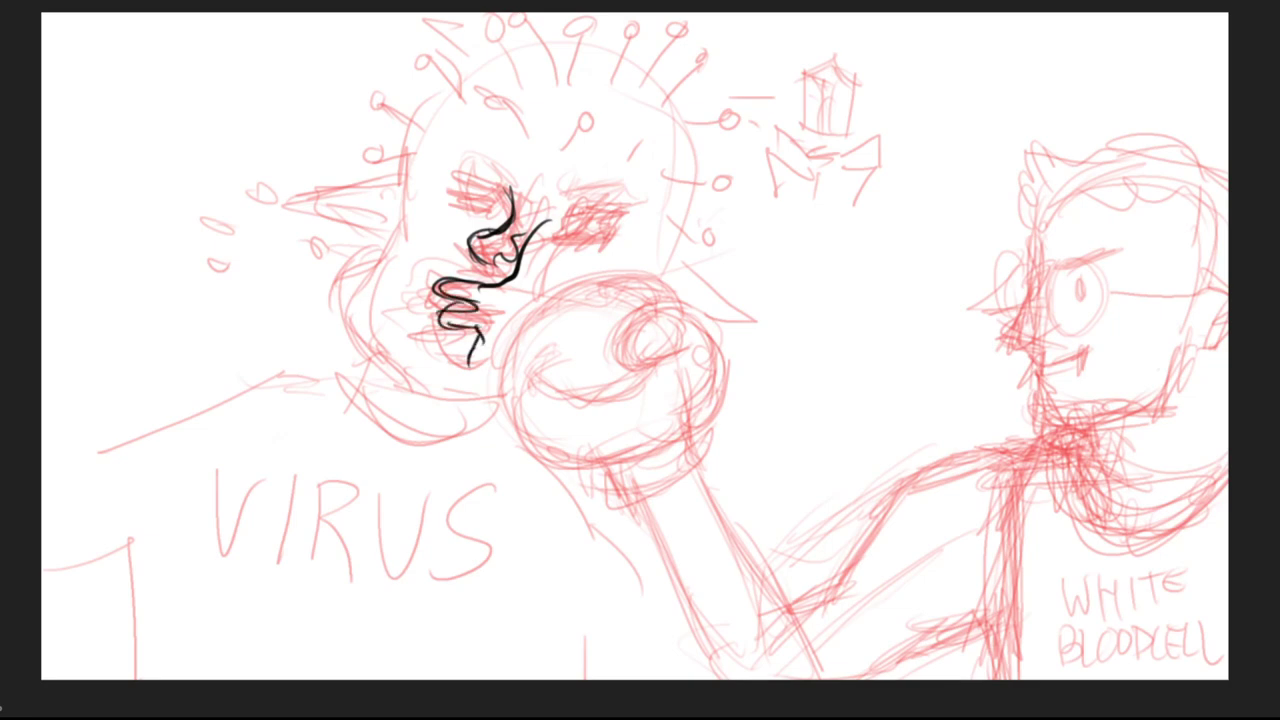
pyautogui.moveTo(552, 228)
pyautogui.mouseDown()
pyautogui.moveTo(590, 212)
pyautogui.moveTo(594, 222)
pyautogui.moveTo(534, 278)
pyautogui.moveTo(566, 190)
pyautogui.moveTo(600, 208)
pyautogui.moveTo(622, 194)
pyautogui.mouseUp()
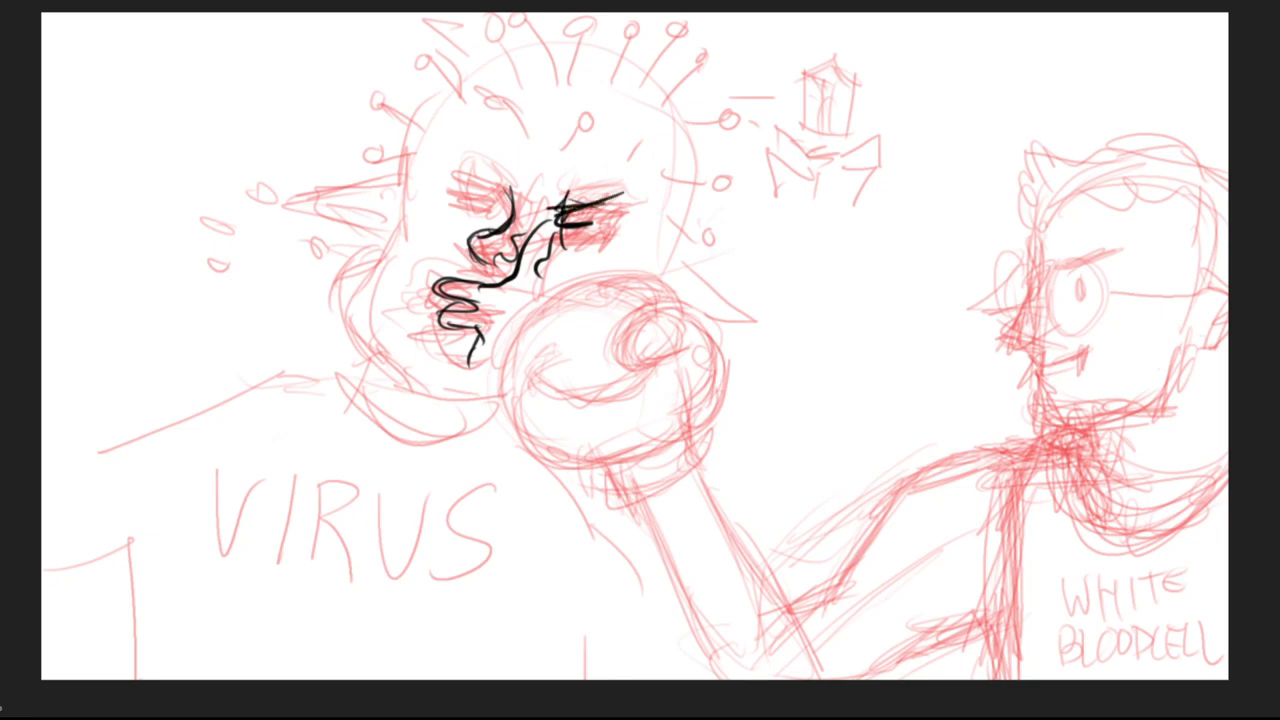
pyautogui.moveTo(546, 206); pyautogui.dragTo(612, 188)
pyautogui.moveTo(572, 202); pyautogui.dragTo(626, 190)
pyautogui.moveTo(584, 200); pyautogui.dragTo(616, 195)
pyautogui.moveTo(464, 170); pyautogui.dragTo(500, 184)
pyautogui.moveTo(474, 180)
pyautogui.mouseDown()
pyautogui.moveTo(514, 190)
pyautogui.moveTo(498, 208)
pyautogui.mouseUp()
pyautogui.moveTo(458, 196)
pyautogui.mouseDown()
pyautogui.moveTo(494, 204)
pyautogui.moveTo(486, 216)
pyautogui.mouseUp()
pyautogui.moveTo(472, 210); pyautogui.dragTo(488, 216)
pyautogui.moveTo(470, 198); pyautogui.dragTo(490, 210)
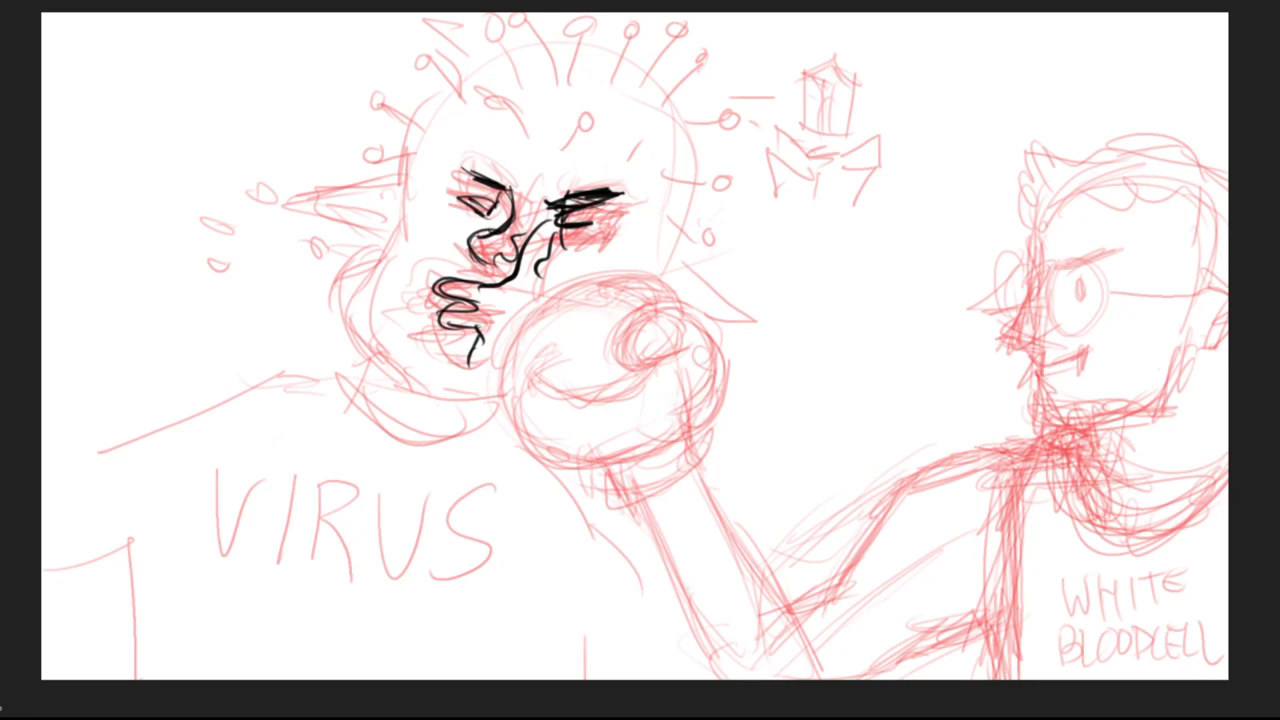
# Step: Ink the white blood cell boxer's nose, mouth and chin profile, eye, eyebrow and front hair outline in black
pyautogui.moveTo(1034, 277)
pyautogui.mouseDown()
pyautogui.moveTo(1008, 332)
pyautogui.moveTo(1040, 368)
pyautogui.moveTo(1084, 355)
pyautogui.moveTo(1039, 388)
pyautogui.moveTo(1051, 419)
pyautogui.moveTo(1106, 425)
pyautogui.moveTo(1115, 464)
pyautogui.mouseUp()
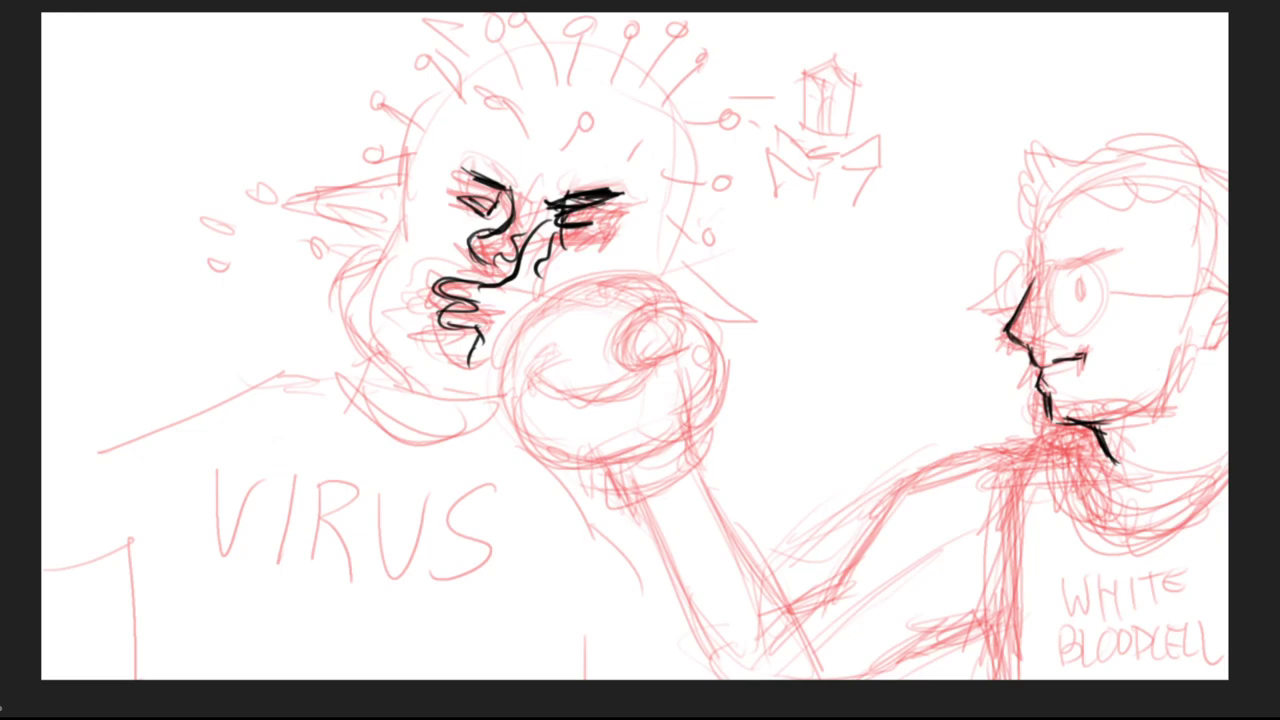
pyautogui.moveTo(1076, 274)
pyautogui.mouseDown()
pyautogui.moveTo(1080, 289)
pyautogui.moveTo(1120, 243)
pyautogui.mouseUp()
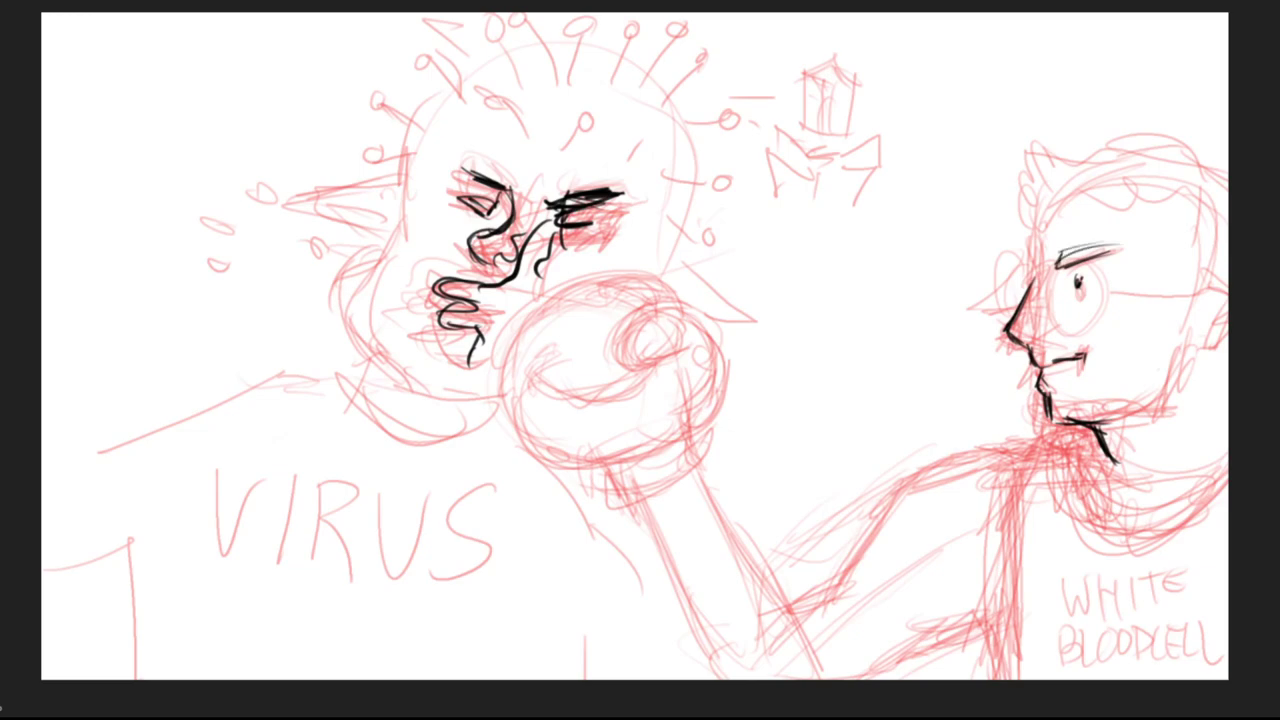
pyautogui.moveTo(1018, 152); pyautogui.dragTo(1184, 146)
pyautogui.moveTo(1100, 143)
pyautogui.mouseDown()
pyautogui.moveTo(1008, 160)
pyautogui.moveTo(982, 256)
pyautogui.moveTo(1022, 236)
pyautogui.mouseUp()
pyautogui.moveTo(1068, 174)
pyautogui.mouseDown()
pyautogui.moveTo(1050, 268)
pyautogui.moveTo(1108, 252)
pyautogui.mouseUp()
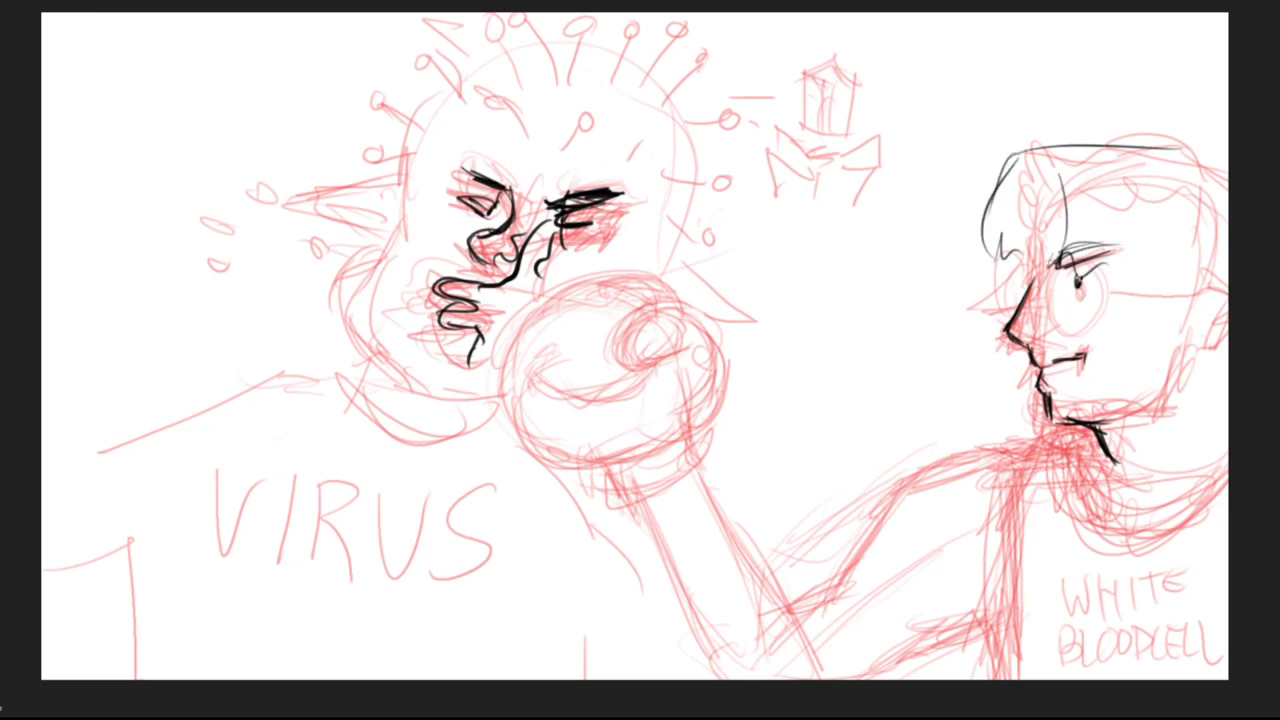
# Step: Ink the top of the boxer's hair, the hanging strands, the round glasses with their temple arm and the ear
pyautogui.moveTo(1140, 146); pyautogui.dragTo(1228, 150)
pyautogui.moveTo(1150, 156); pyautogui.dragTo(1228, 172)
pyautogui.moveTo(1060, 270)
pyautogui.mouseDown()
pyautogui.moveTo(1100, 318)
pyautogui.moveTo(1062, 272)
pyautogui.mouseUp()
pyautogui.moveTo(1068, 262)
pyautogui.mouseDown()
pyautogui.moveTo(1082, 256)
pyautogui.moveTo(1004, 326)
pyautogui.moveTo(1046, 264)
pyautogui.mouseUp()
pyautogui.moveTo(1114, 292)
pyautogui.mouseDown()
pyautogui.moveTo(1196, 290)
pyautogui.moveTo(1214, 330)
pyautogui.moveTo(1192, 338)
pyautogui.mouseUp()
pyautogui.moveTo(1178, 212); pyautogui.dragTo(1142, 276)
pyautogui.moveTo(1190, 194)
pyautogui.mouseDown()
pyautogui.moveTo(1150, 262)
pyautogui.moveTo(1172, 264)
pyautogui.mouseUp()
pyautogui.moveTo(1216, 194); pyautogui.dragTo(1194, 268)
pyautogui.moveTo(1122, 138)
pyautogui.mouseDown()
pyautogui.moveTo(1116, 246)
pyautogui.moveTo(1106, 232)
pyautogui.mouseUp()
pyautogui.moveTo(1092, 174); pyautogui.dragTo(1078, 242)
pyautogui.moveTo(1058, 154)
pyautogui.mouseDown()
pyautogui.moveTo(1024, 212)
pyautogui.moveTo(1040, 274)
pyautogui.mouseUp()
# Step: Ink the boxer's neck, collar, shoulder, torso edge and punching arm, and add a few more fringe strands
pyautogui.moveTo(1106, 458)
pyautogui.mouseDown()
pyautogui.moveTo(1104, 500)
pyautogui.moveTo(1080, 512)
pyautogui.moveTo(994, 472)
pyautogui.moveTo(922, 478)
pyautogui.moveTo(906, 508)
pyautogui.mouseUp()
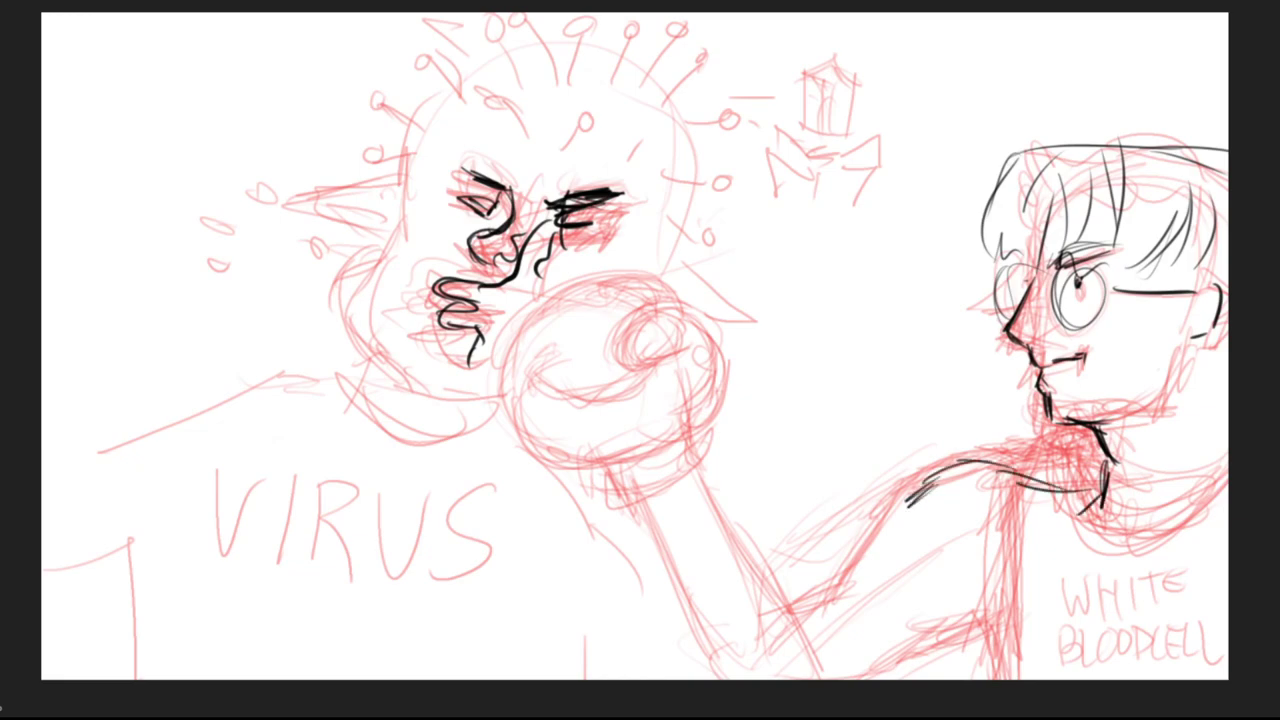
pyautogui.moveTo(1060, 476)
pyautogui.mouseDown()
pyautogui.moveTo(994, 486)
pyautogui.moveTo(782, 598)
pyautogui.mouseUp()
pyautogui.moveTo(876, 658)
pyautogui.mouseDown()
pyautogui.moveTo(994, 636)
pyautogui.moveTo(1006, 680)
pyautogui.mouseUp()
pyautogui.moveTo(1036, 498); pyautogui.dragTo(996, 616)
pyautogui.moveTo(1104, 484)
pyautogui.mouseDown()
pyautogui.moveTo(1040, 508)
pyautogui.moveTo(1226, 512)
pyautogui.moveTo(1226, 498)
pyautogui.mouseUp()
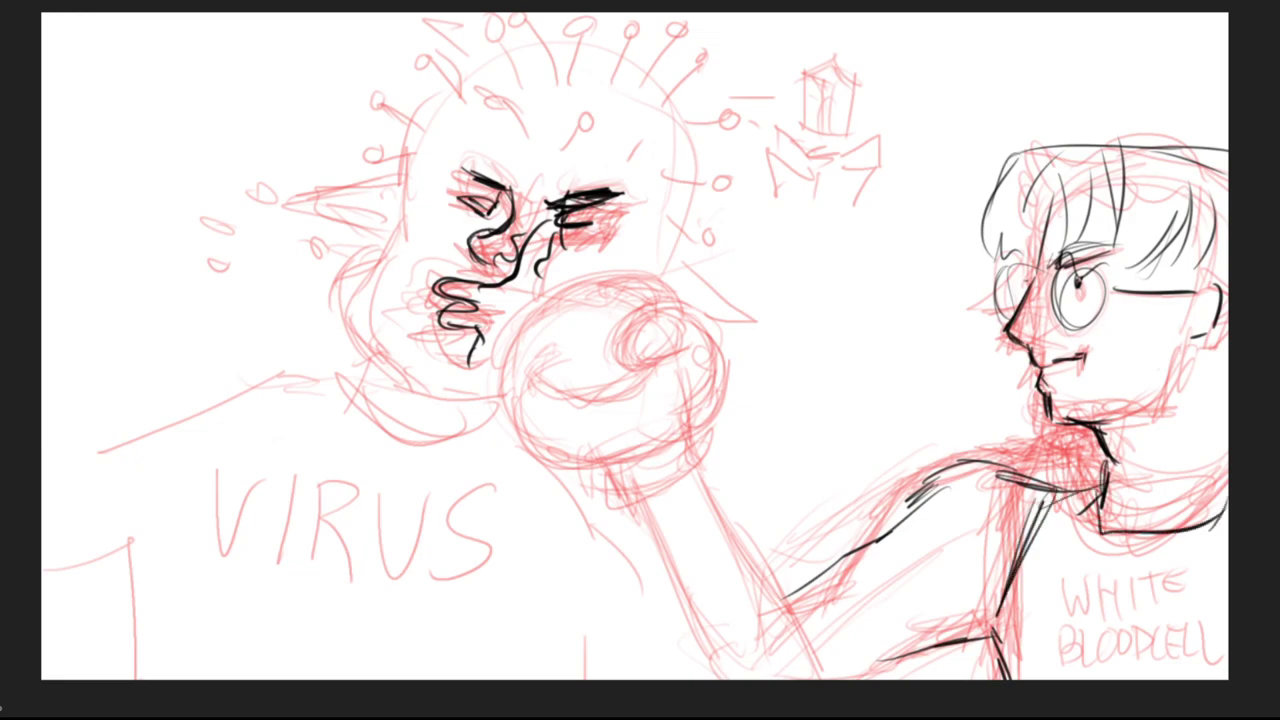
pyautogui.moveTo(706, 468); pyautogui.dragTo(804, 640)
pyautogui.moveTo(638, 490); pyautogui.dragTo(712, 652)
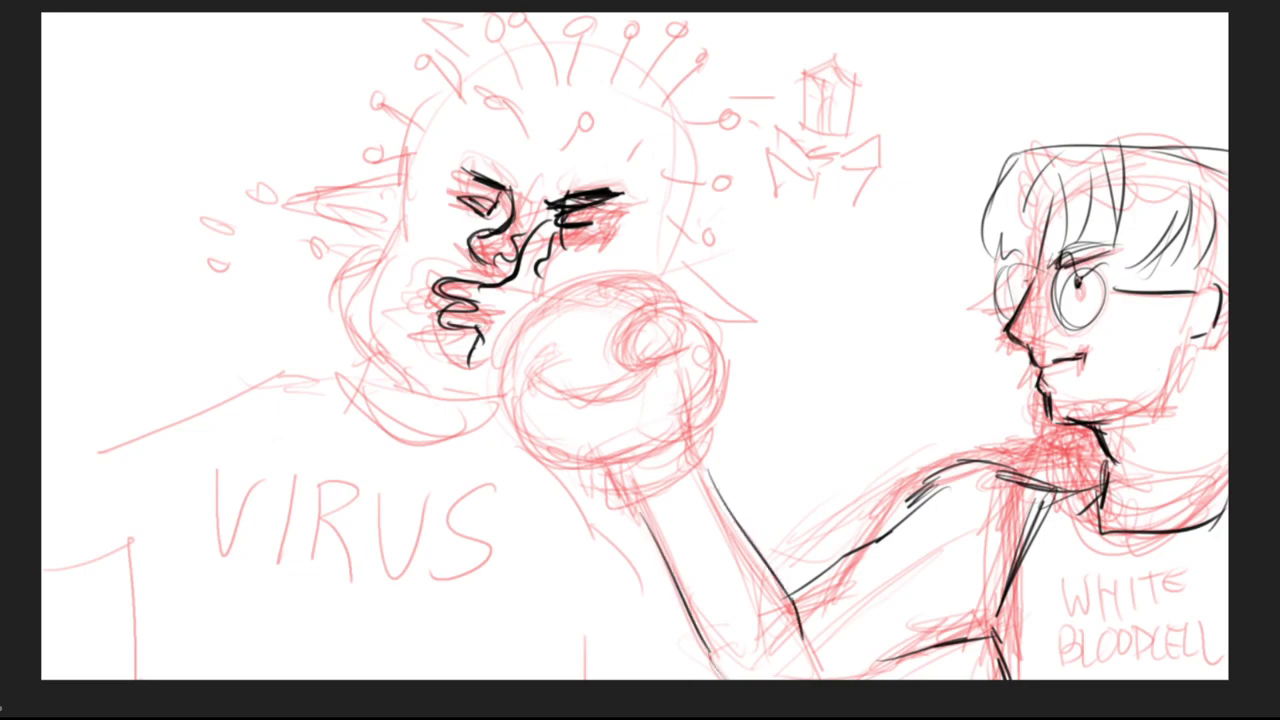
pyautogui.moveTo(1072, 145); pyautogui.dragTo(1054, 248)
pyautogui.moveTo(1125, 151); pyautogui.dragTo(1094, 257)
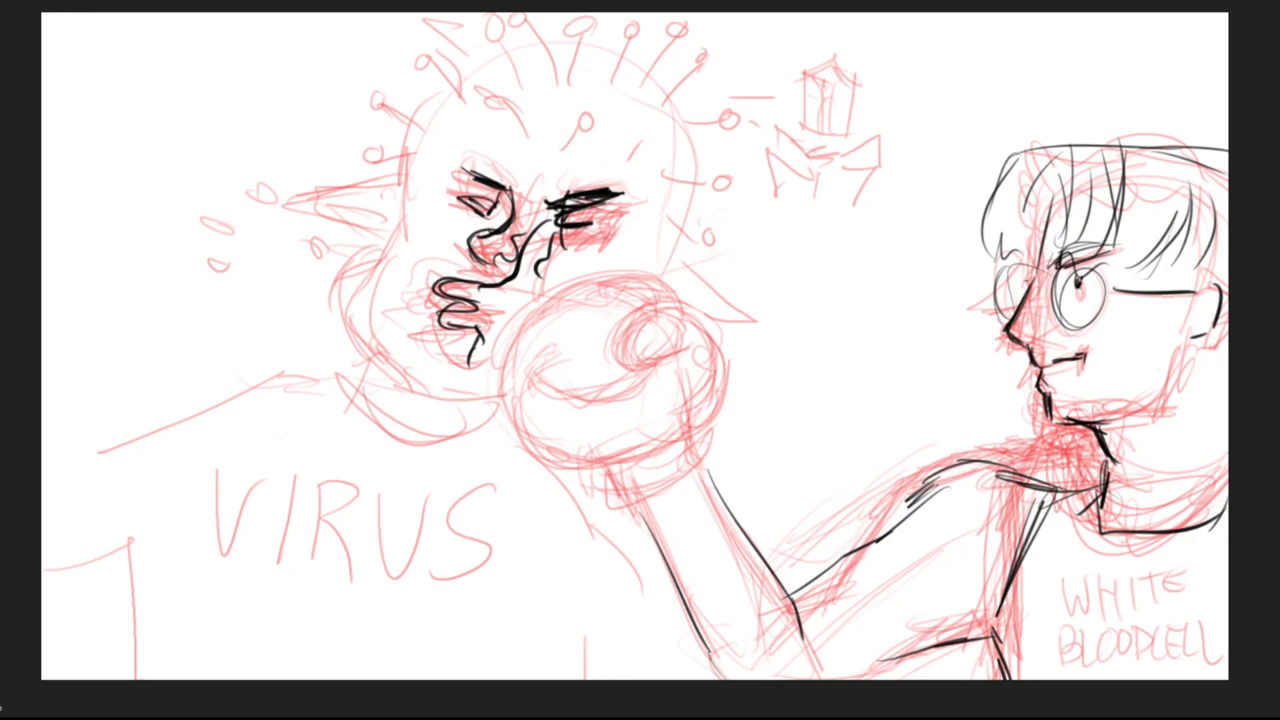
# Step: Draw a second bespectacled face in the gap between the fighters, with long nose, square glasses, eyebrows and small mouth
pyautogui.moveTo(858, 248)
pyautogui.mouseDown()
pyautogui.moveTo(872, 412)
pyautogui.moveTo(924, 402)
pyautogui.moveTo(940, 383)
pyautogui.moveTo(886, 302)
pyautogui.moveTo(897, 350)
pyautogui.mouseUp()
pyautogui.moveTo(897, 350)
pyautogui.mouseDown()
pyautogui.moveTo(898, 281)
pyautogui.moveTo(917, 296)
pyautogui.moveTo(870, 288)
pyautogui.mouseUp()
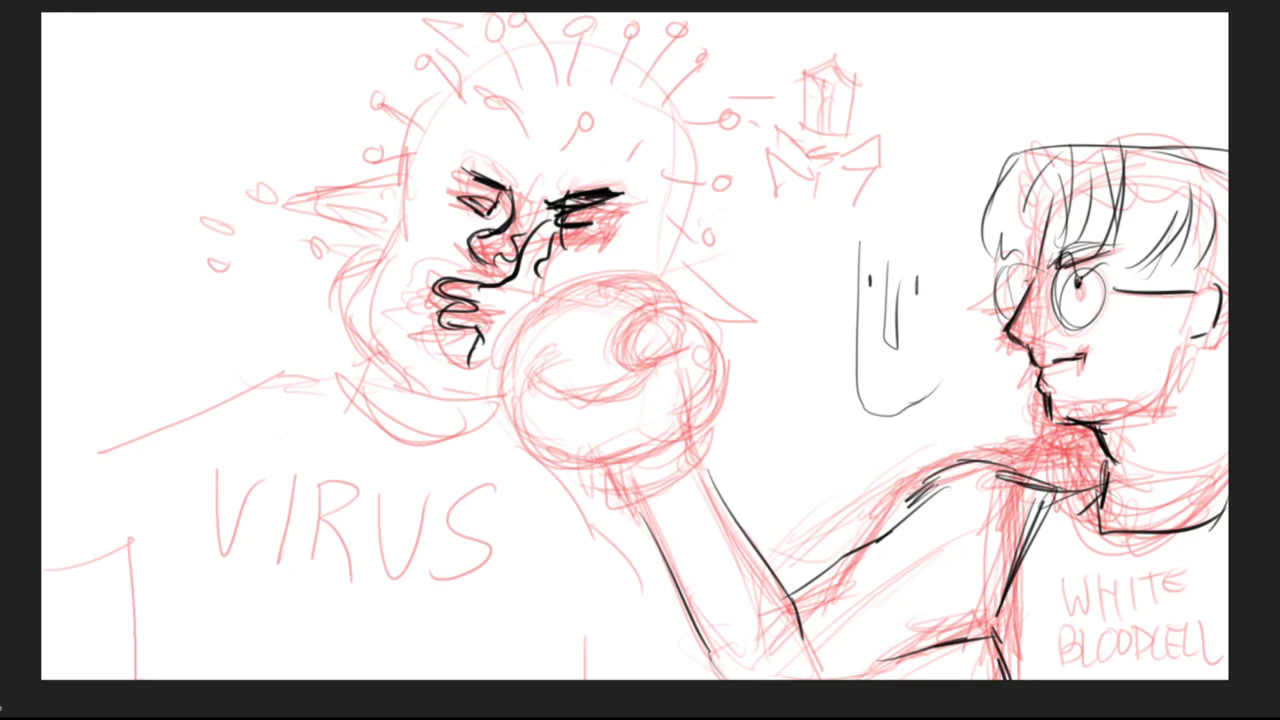
pyautogui.moveTo(846, 256)
pyautogui.mouseDown()
pyautogui.moveTo(884, 260)
pyautogui.moveTo(843, 288)
pyautogui.moveTo(950, 318)
pyautogui.moveTo(901, 321)
pyautogui.mouseUp()
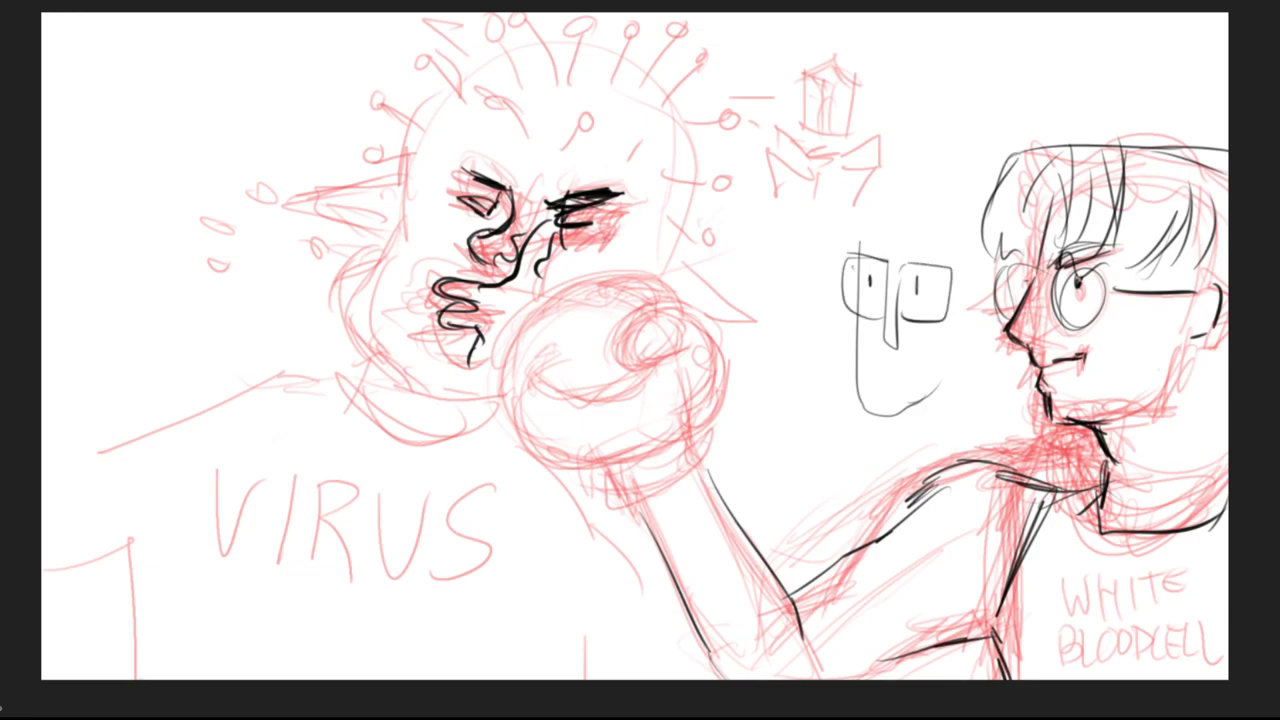
pyautogui.moveTo(900, 265); pyautogui.dragTo(956, 261)
pyautogui.moveTo(858, 251); pyautogui.dragTo(889, 262)
pyautogui.moveTo(876, 366); pyautogui.dragTo(910, 366)
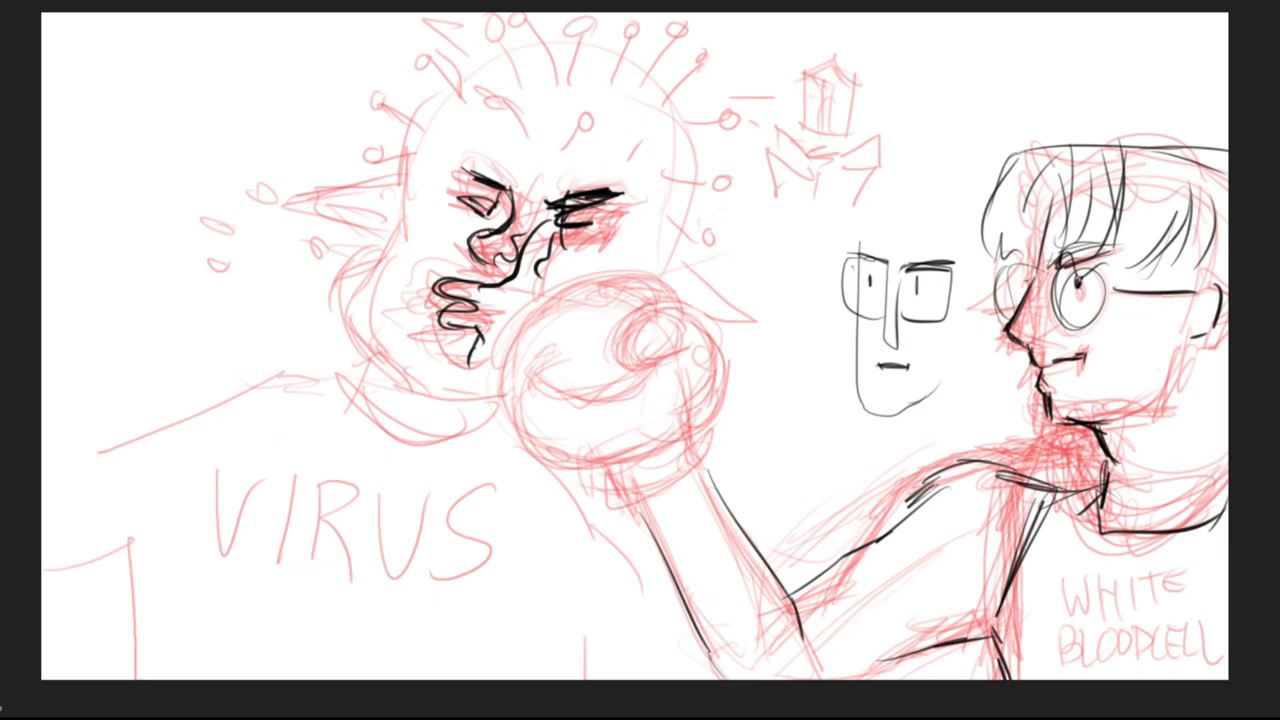
# Step: Add wavy hair, an ear, a neck and shoulder lines to the bespectacled background figure
pyautogui.moveTo(856, 206)
pyautogui.mouseDown()
pyautogui.moveTo(863, 166)
pyautogui.moveTo(912, 166)
pyautogui.moveTo(982, 216)
pyautogui.mouseUp()
pyautogui.moveTo(976, 293); pyautogui.dragTo(968, 305)
pyautogui.moveTo(886, 212)
pyautogui.mouseDown()
pyautogui.moveTo(938, 186)
pyautogui.moveTo(978, 222)
pyautogui.moveTo(984, 238)
pyautogui.moveTo(954, 304)
pyautogui.mouseUp()
pyautogui.moveTo(988, 254); pyautogui.dragTo(980, 278)
pyautogui.moveTo(965, 334); pyautogui.dragTo(956, 382)
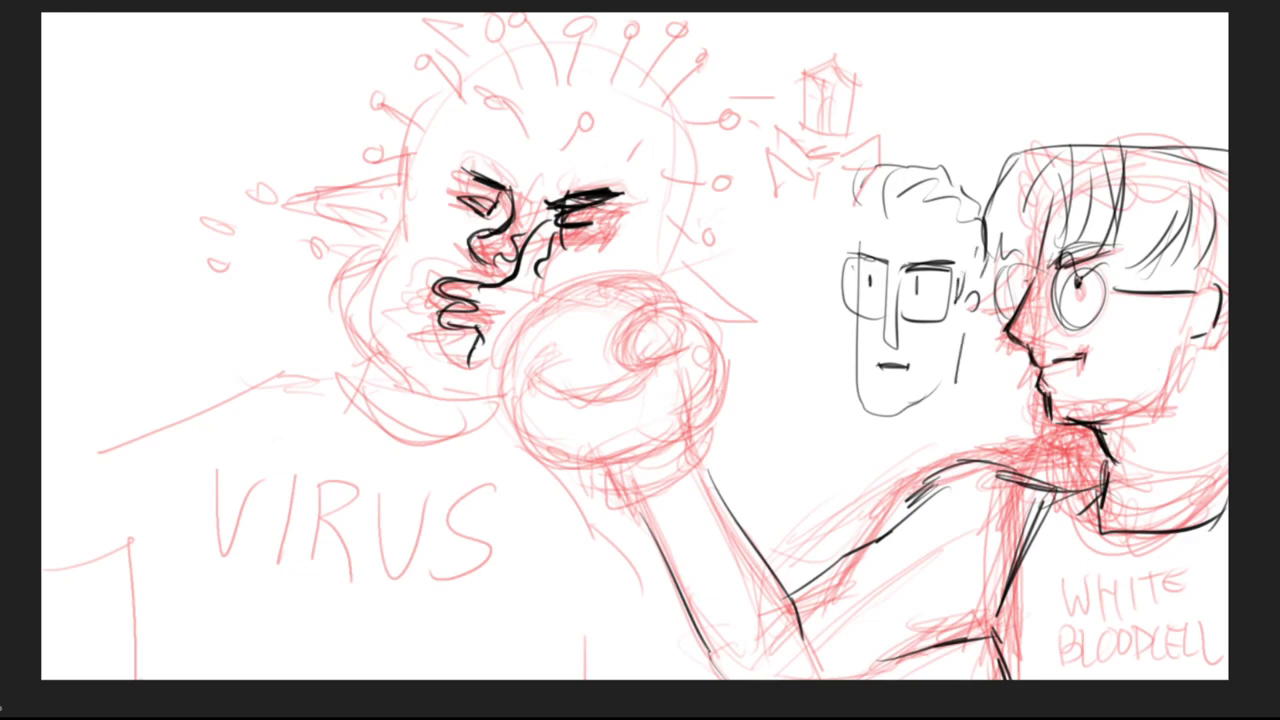
pyautogui.moveTo(862, 436); pyautogui.dragTo(886, 434)
pyautogui.moveTo(960, 378)
pyautogui.mouseDown()
pyautogui.moveTo(966, 416)
pyautogui.moveTo(1000, 428)
pyautogui.mouseUp()
pyautogui.moveTo(870, 436); pyautogui.dragTo(846, 470)
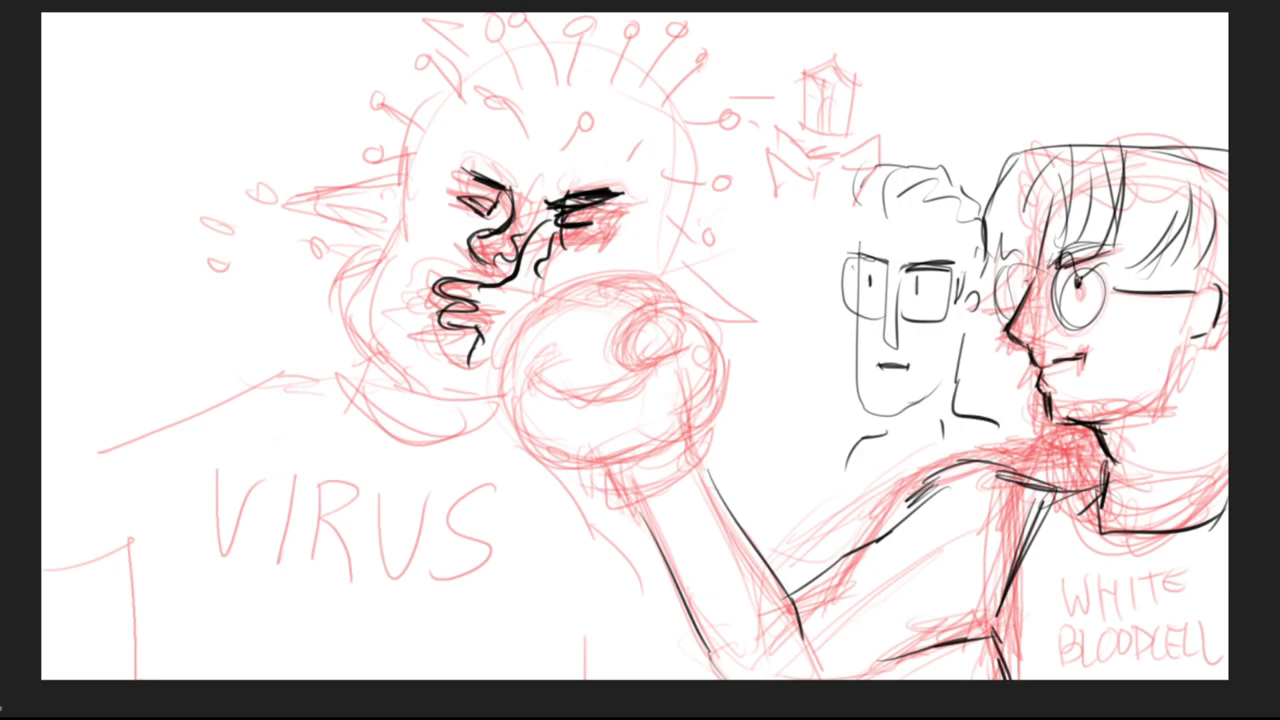
# Step: Ink the side of the opponent's head and the boxing glove's curled thumb, outer edge and wrist
pyautogui.moveTo(690, 162)
pyautogui.mouseDown()
pyautogui.moveTo(630, 340)
pyautogui.moveTo(676, 352)
pyautogui.mouseUp()
pyautogui.moveTo(660, 304); pyautogui.dragTo(710, 308)
pyautogui.moveTo(682, 295); pyautogui.dragTo(694, 350)
pyautogui.moveTo(640, 304)
pyautogui.mouseDown()
pyautogui.moveTo(698, 295)
pyautogui.moveTo(726, 400)
pyautogui.mouseUp()
pyautogui.moveTo(714, 350)
pyautogui.mouseDown()
pyautogui.moveTo(692, 444)
pyautogui.moveTo(708, 472)
pyautogui.mouseUp()
pyautogui.moveTo(698, 436)
pyautogui.mouseDown()
pyautogui.moveTo(713, 479)
pyautogui.moveTo(662, 512)
pyautogui.mouseUp()
pyautogui.moveTo(594, 470)
pyautogui.mouseDown()
pyautogui.moveTo(636, 512)
pyautogui.moveTo(610, 478)
pyautogui.mouseUp()
# Step: Ink the boxing glove's rounded outline, the finger crease and the wrist cuff
pyautogui.moveTo(536, 300)
pyautogui.mouseDown()
pyautogui.moveTo(662, 266)
pyautogui.moveTo(506, 332)
pyautogui.mouseUp()
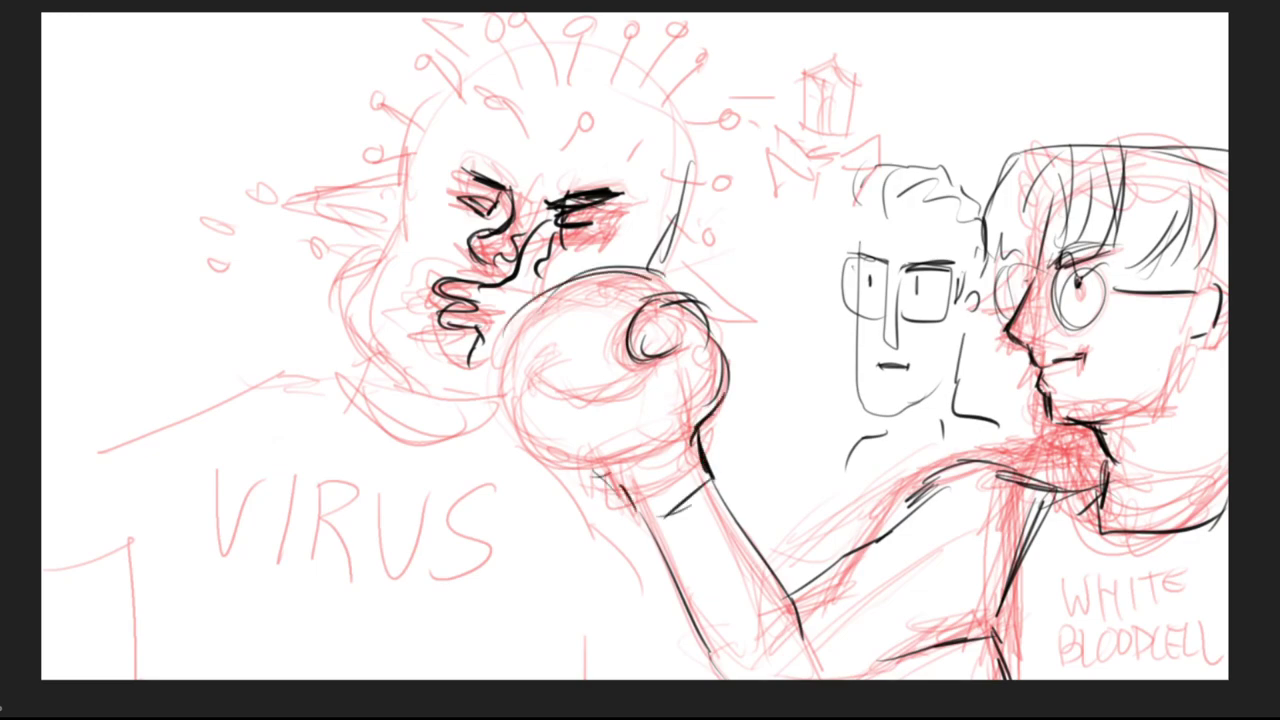
pyautogui.moveTo(606, 272); pyautogui.dragTo(658, 286)
pyautogui.moveTo(600, 292); pyautogui.dragTo(510, 378)
pyautogui.moveTo(534, 310)
pyautogui.mouseDown()
pyautogui.moveTo(490, 370)
pyautogui.moveTo(538, 442)
pyautogui.mouseUp()
pyautogui.moveTo(560, 398); pyautogui.dragTo(648, 362)
pyautogui.moveTo(610, 400); pyautogui.dragTo(642, 364)
pyautogui.moveTo(520, 416)
pyautogui.mouseDown()
pyautogui.moveTo(598, 458)
pyautogui.moveTo(626, 506)
pyautogui.moveTo(676, 536)
pyautogui.moveTo(724, 494)
pyautogui.mouseUp()
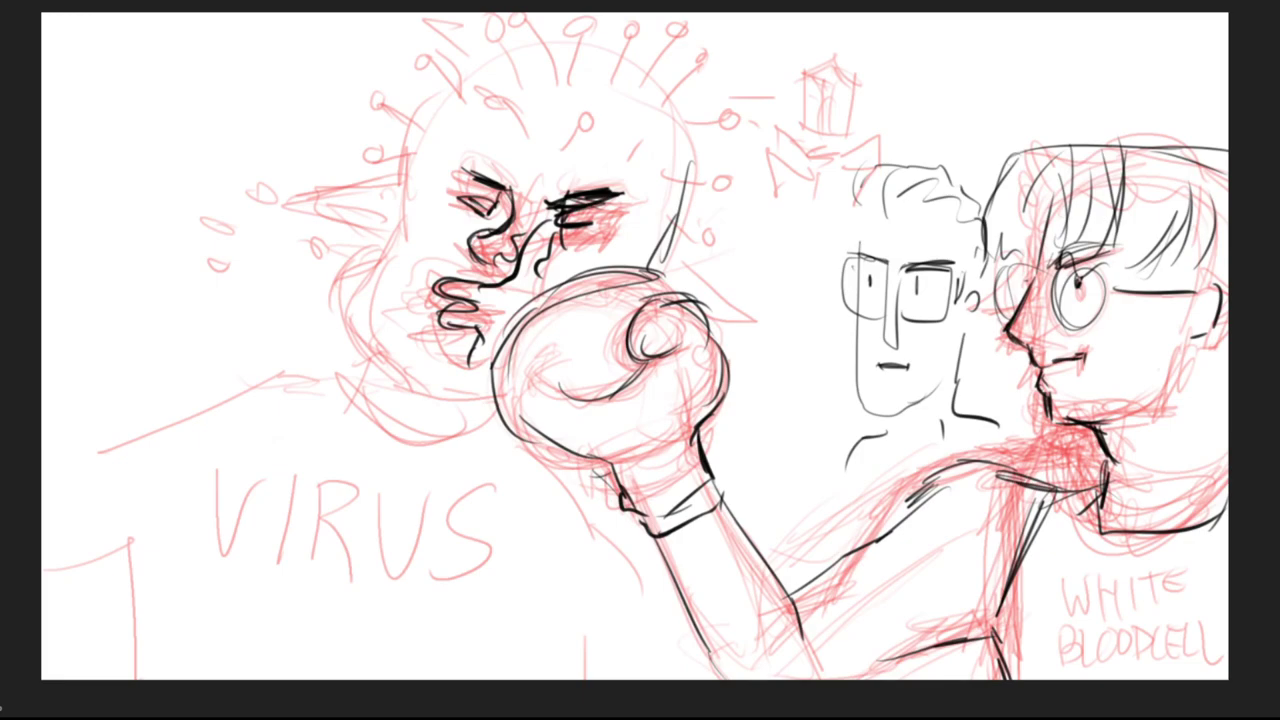
# Step: Letter WHITE BLOOD CELL in black on the boxer's shirt over the red lettering
pyautogui.moveTo(1066, 582)
pyautogui.mouseDown()
pyautogui.moveTo(1086, 600)
pyautogui.moveTo(1103, 582)
pyautogui.mouseUp()
pyautogui.moveTo(1106, 580)
pyautogui.mouseDown()
pyautogui.moveTo(1108, 616)
pyautogui.moveTo(1126, 616)
pyautogui.mouseUp()
pyautogui.moveTo(1134, 582)
pyautogui.mouseDown()
pyautogui.moveTo(1134, 616)
pyautogui.moveTo(1168, 582)
pyautogui.mouseUp()
pyautogui.moveTo(1154, 584)
pyautogui.mouseDown()
pyautogui.moveTo(1154, 616)
pyautogui.moveTo(1186, 578)
pyautogui.mouseUp()
pyautogui.moveTo(1166, 580)
pyautogui.mouseDown()
pyautogui.moveTo(1184, 607)
pyautogui.moveTo(1188, 591)
pyautogui.mouseUp()
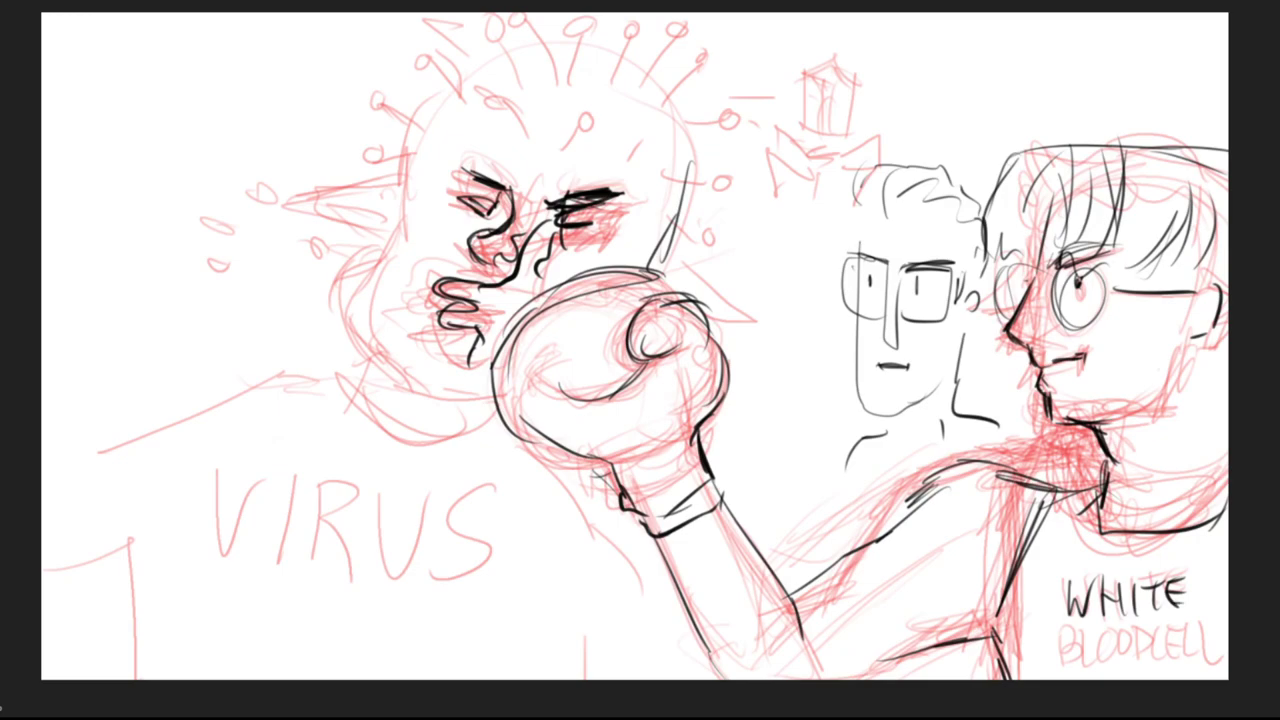
pyautogui.moveTo(1037, 642); pyautogui.dragTo(1040, 662)
pyautogui.moveTo(1054, 634)
pyautogui.mouseDown()
pyautogui.moveTo(1054, 656)
pyautogui.moveTo(1070, 660)
pyautogui.mouseUp()
pyautogui.moveTo(1078, 634); pyautogui.dragTo(1088, 652)
pyautogui.moveTo(1094, 630); pyautogui.dragTo(1104, 654)
pyautogui.moveTo(1126, 628); pyautogui.dragTo(1130, 656)
pyautogui.moveTo(1156, 630); pyautogui.dragTo(1148, 652)
pyautogui.moveTo(1166, 628)
pyautogui.mouseDown()
pyautogui.moveTo(1180, 656)
pyautogui.moveTo(1192, 652)
pyautogui.mouseUp()
pyautogui.moveTo(1200, 626); pyautogui.dragTo(1206, 652)
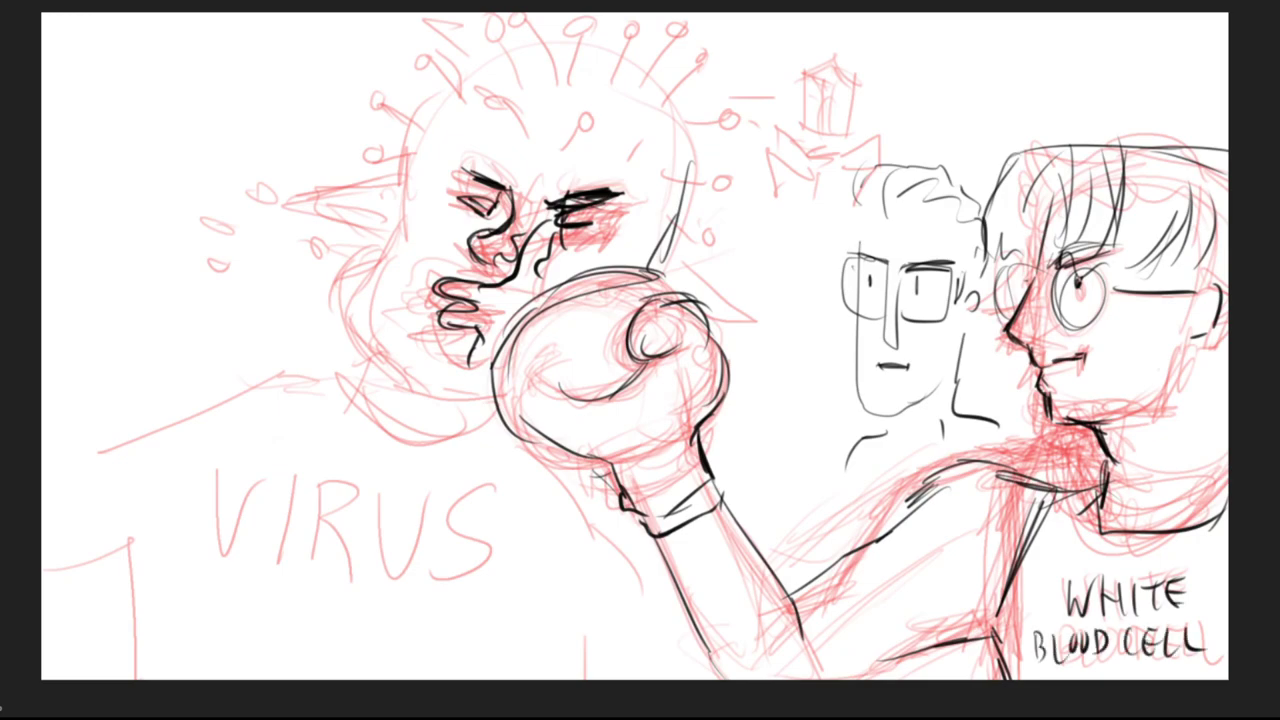
# Step: Ink the boxer's jaw and sideburn, and the opponent's skull side, bulging cheek, neckline and sloping shoulder
pyautogui.moveTo(1084, 417); pyautogui.dragTo(1158, 407)
pyautogui.moveTo(1176, 362); pyautogui.dragTo(1160, 404)
pyautogui.moveTo(418, 112)
pyautogui.mouseDown()
pyautogui.moveTo(346, 262)
pyautogui.moveTo(380, 332)
pyautogui.moveTo(452, 392)
pyautogui.mouseUp()
pyautogui.moveTo(334, 340)
pyautogui.mouseDown()
pyautogui.moveTo(372, 368)
pyautogui.moveTo(360, 346)
pyautogui.moveTo(382, 400)
pyautogui.moveTo(500, 426)
pyautogui.moveTo(302, 344)
pyautogui.moveTo(98, 455)
pyautogui.mouseUp()
pyautogui.moveTo(258, 368); pyautogui.dragTo(108, 444)
# Step: Ink the opponent's sleeve hems and torso edges on both sides of the VIRUS shirt
pyautogui.moveTo(180, 566); pyautogui.dragTo(46, 602)
pyautogui.moveTo(150, 580); pyautogui.dragTo(212, 568)
pyautogui.moveTo(142, 578)
pyautogui.mouseDown()
pyautogui.moveTo(222, 546)
pyautogui.moveTo(168, 662)
pyautogui.mouseUp()
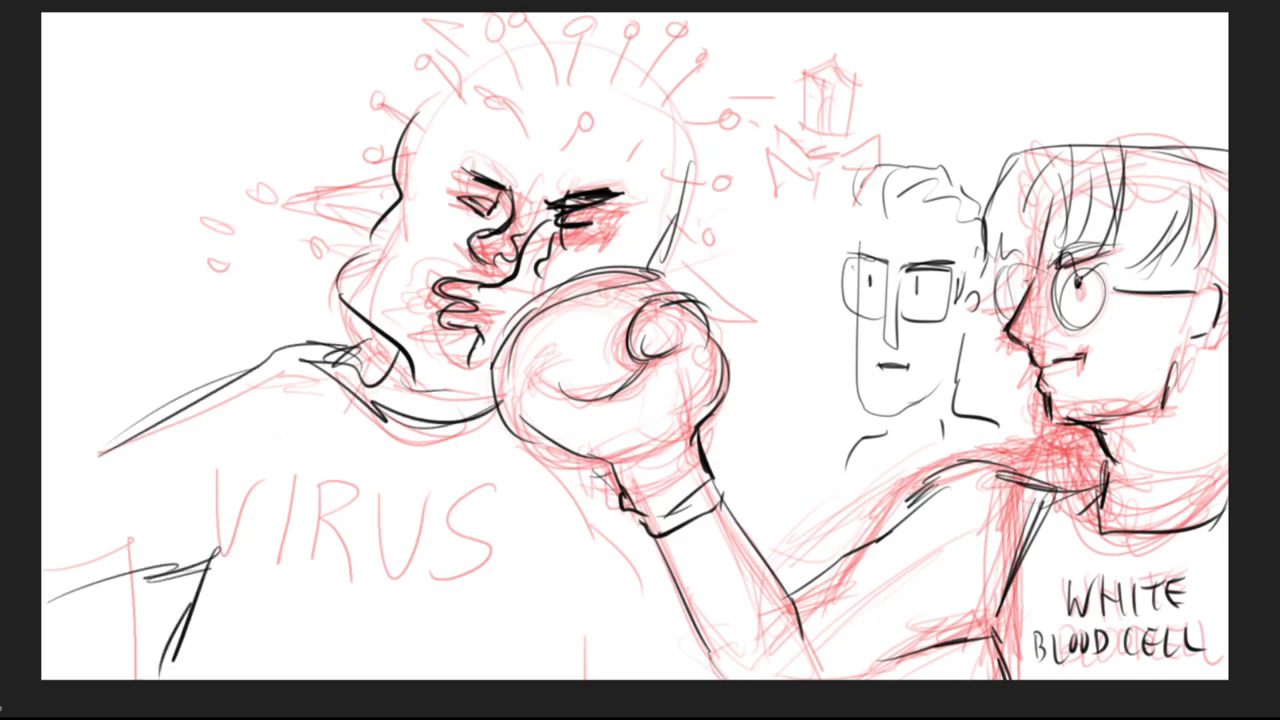
pyautogui.moveTo(584, 597); pyautogui.dragTo(558, 680)
pyautogui.moveTo(586, 594)
pyautogui.mouseDown()
pyautogui.moveTo(554, 680)
pyautogui.moveTo(686, 634)
pyautogui.mouseUp()
pyautogui.moveTo(628, 490); pyautogui.dragTo(692, 546)
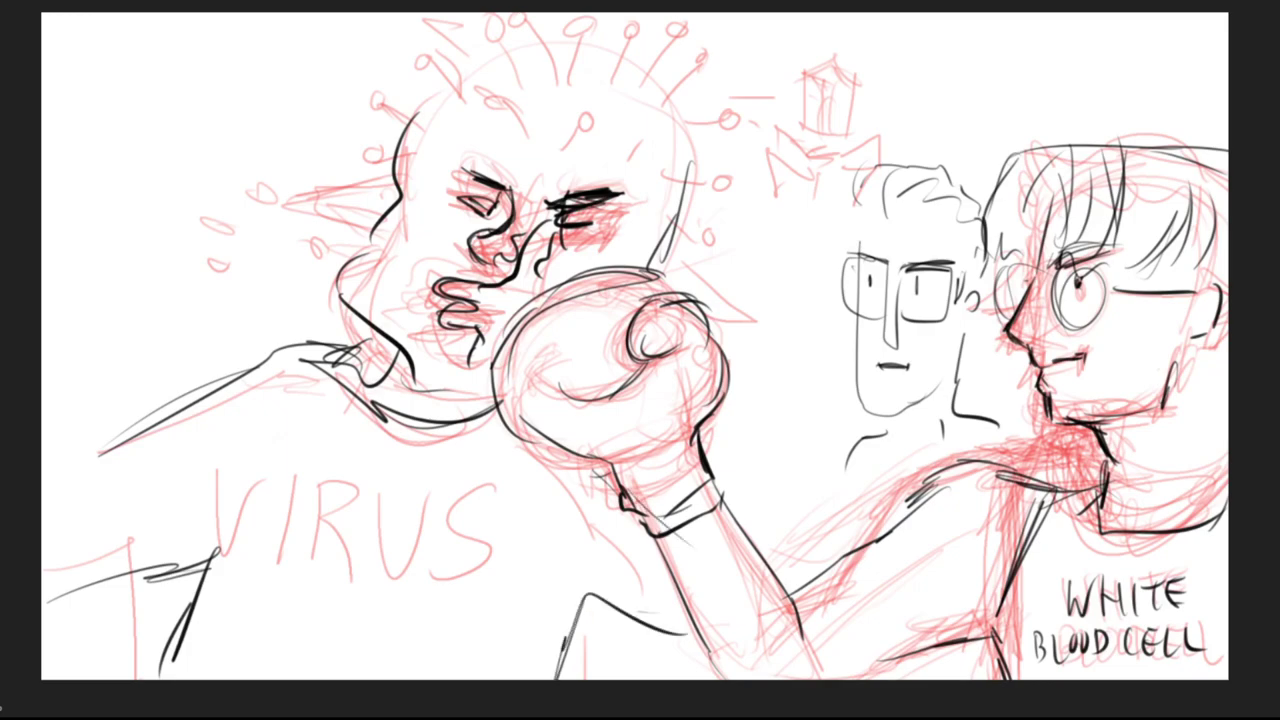
# Step: Ink the opponent's two pointed ears and one round-tipped spike on the side of the head facing the boxer
pyautogui.moveTo(392, 182); pyautogui.dragTo(288, 188)
pyautogui.moveTo(288, 190); pyautogui.dragTo(360, 228)
pyautogui.moveTo(674, 258)
pyautogui.mouseDown()
pyautogui.moveTo(742, 308)
pyautogui.moveTo(704, 306)
pyautogui.mouseUp()
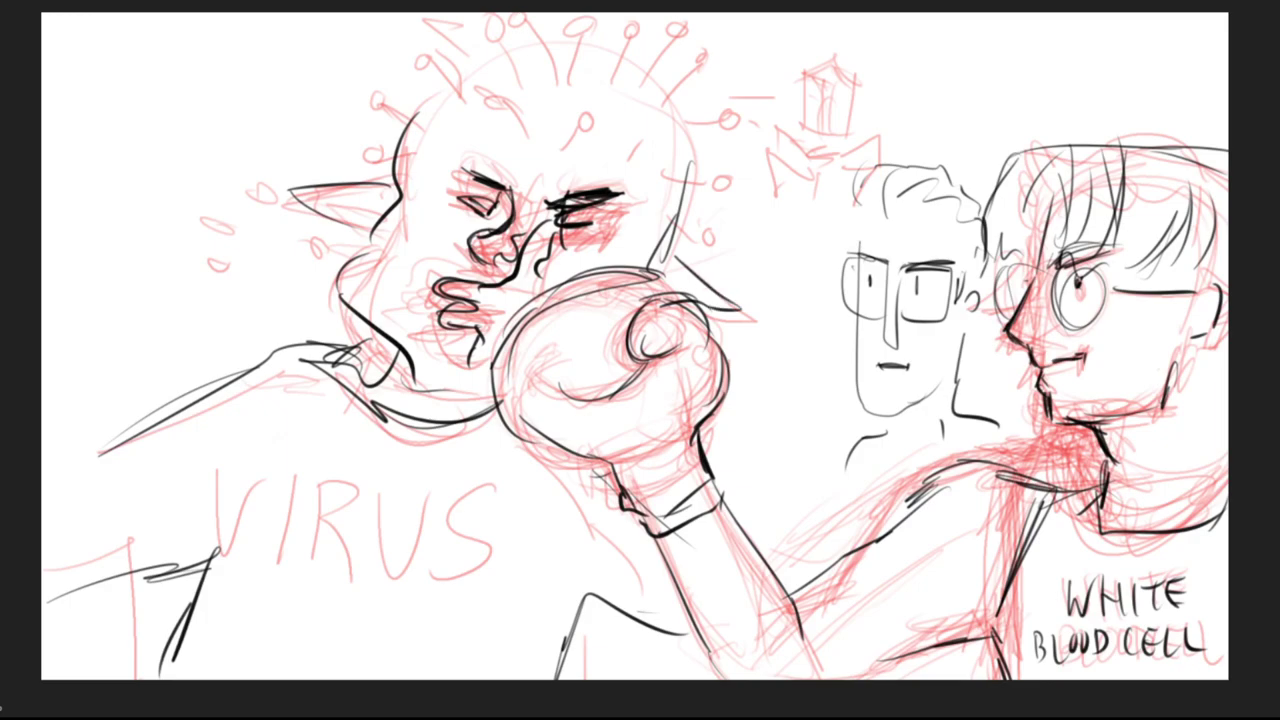
pyautogui.moveTo(662, 172); pyautogui.dragTo(722, 186)
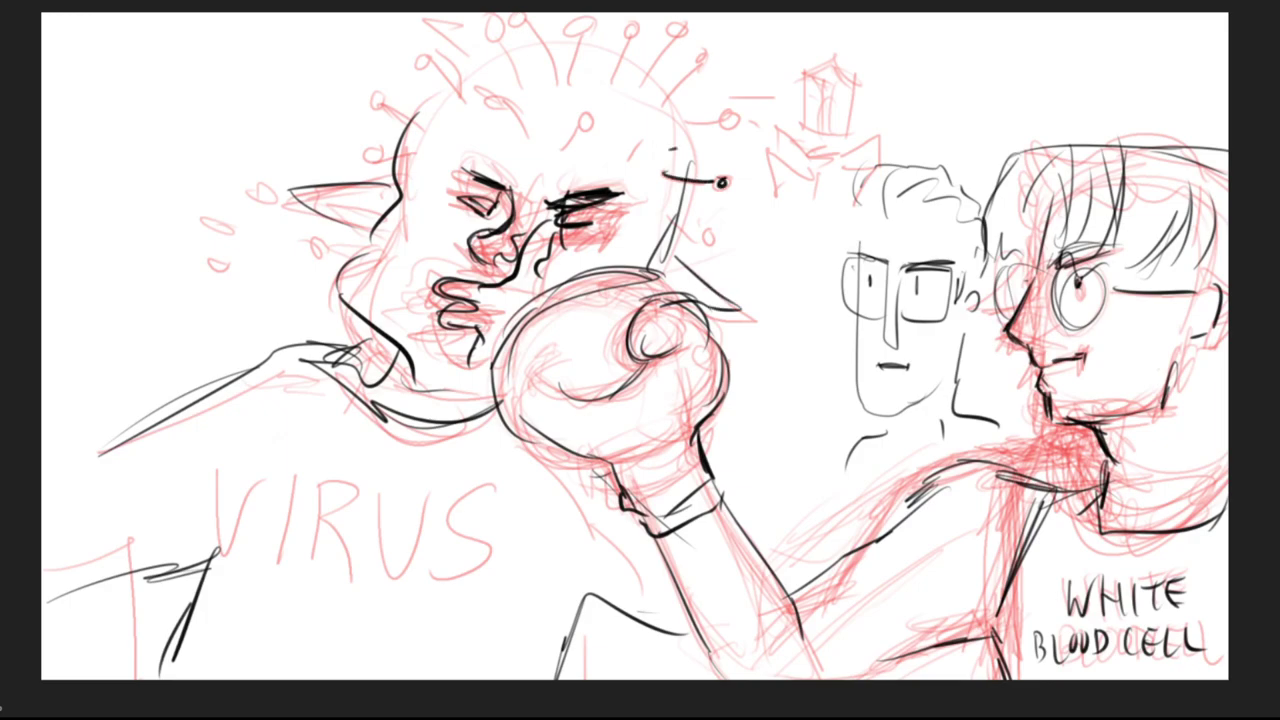